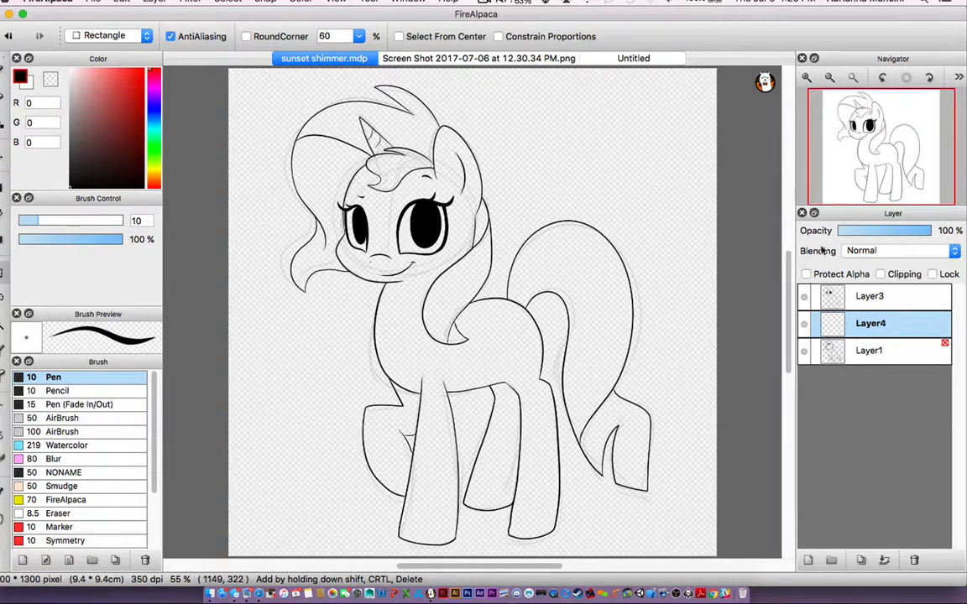
Rename the top layer, Layer3, as Lineart.
click(803, 296)
click(803, 297)
click(872, 297)
double_click(848, 296)
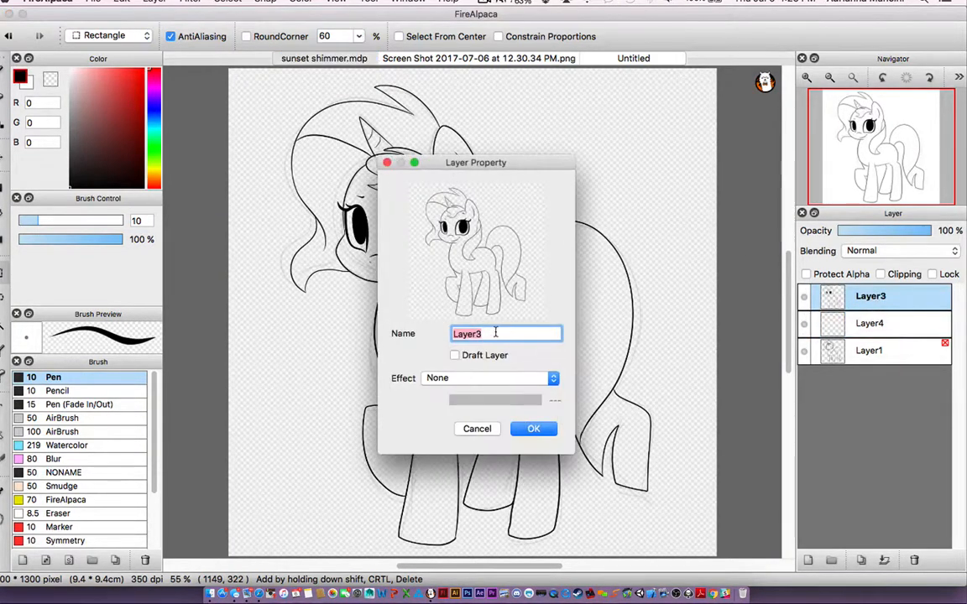
text(Lineart)
key(Return)
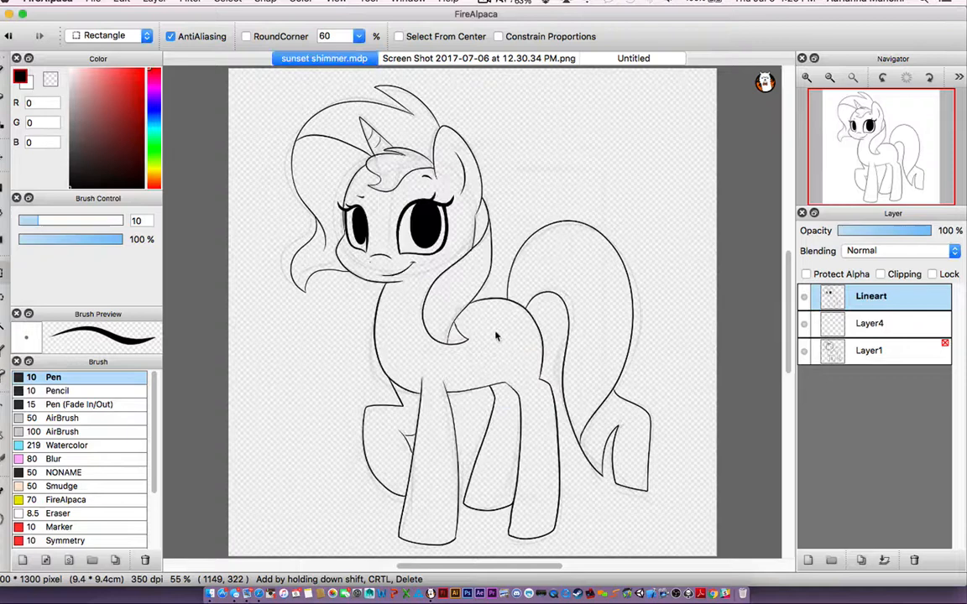
Rename the middle layer, Layer4, as Color.
double_click(828, 322)
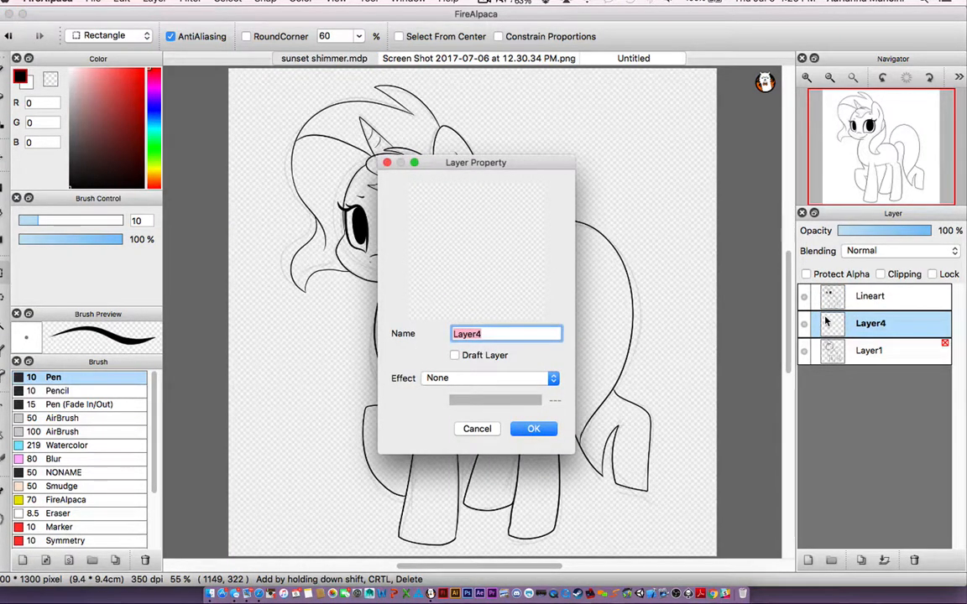
text(Color)
key(Return)
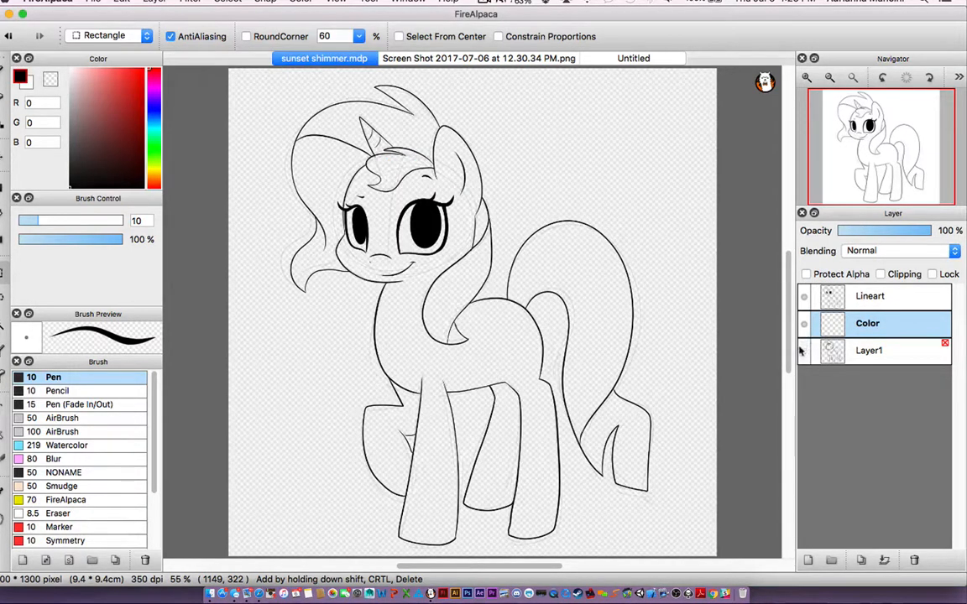
Set the opacity of the rough sketch layer, Layer1, to 10%.
click(812, 351)
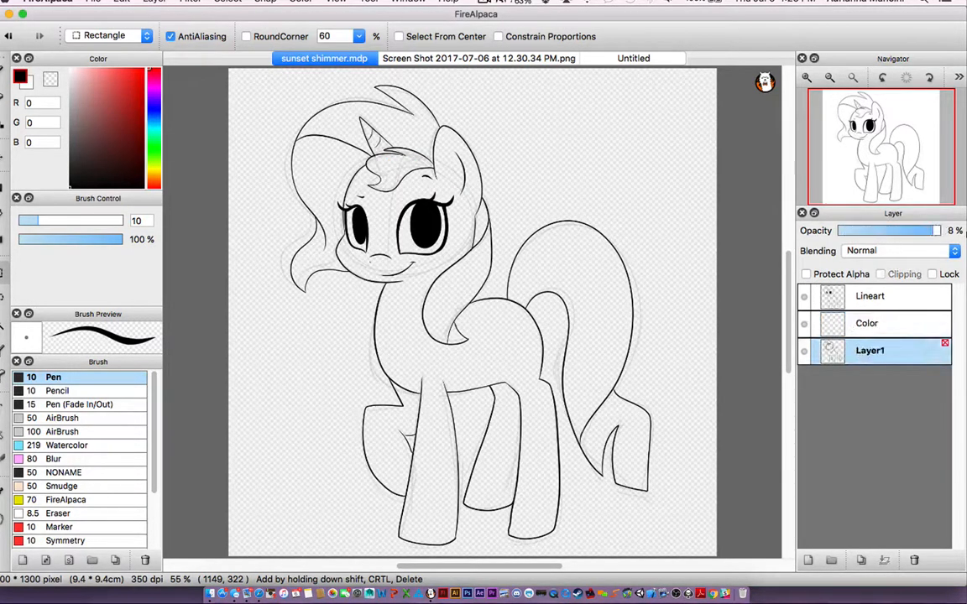
drag(843, 230, 964, 231)
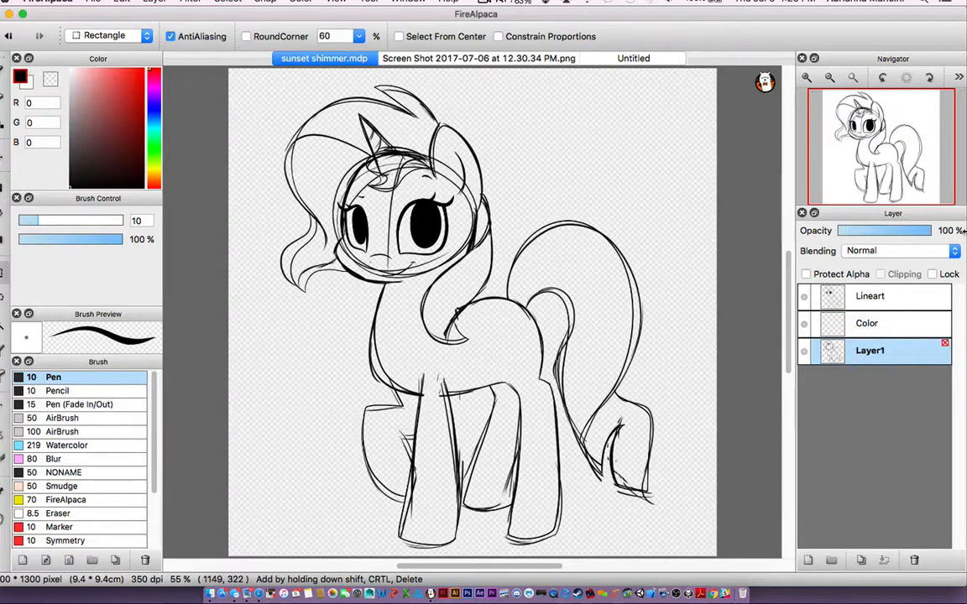
click(845, 231)
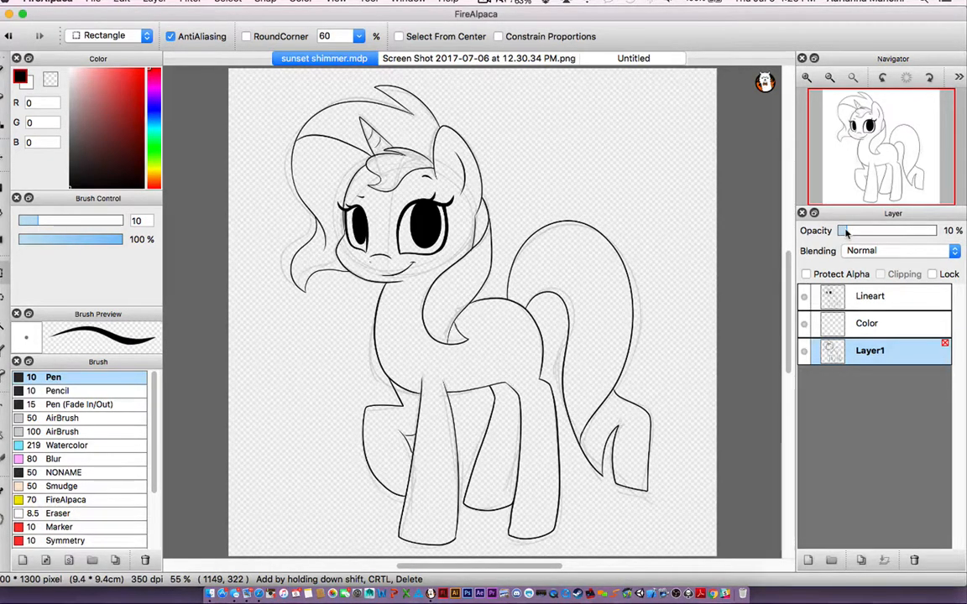
On the Color layer, select the area outside the pony with the Magic Wand and invert the selection to the pony's silhouette.
key(w)
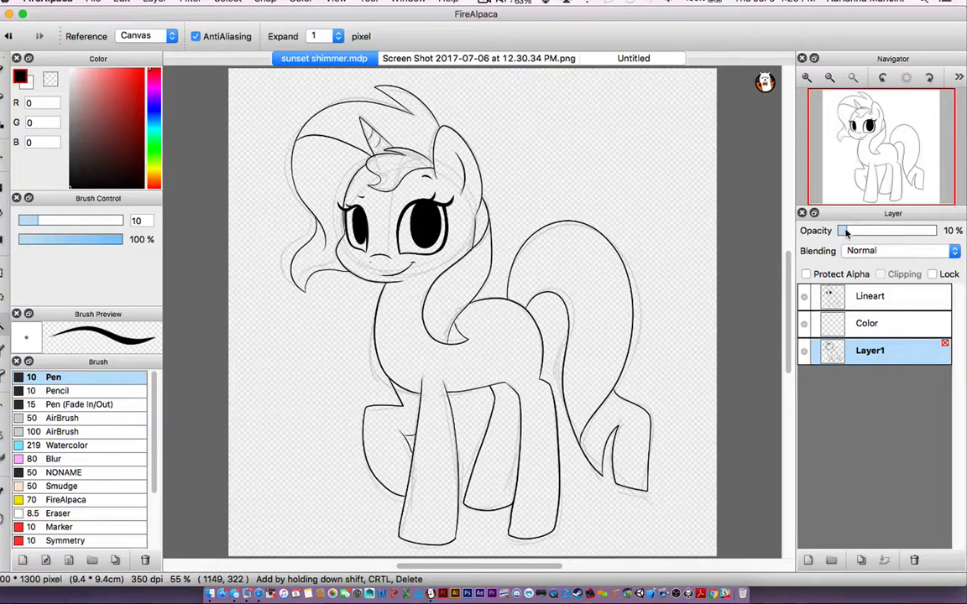
click(868, 323)
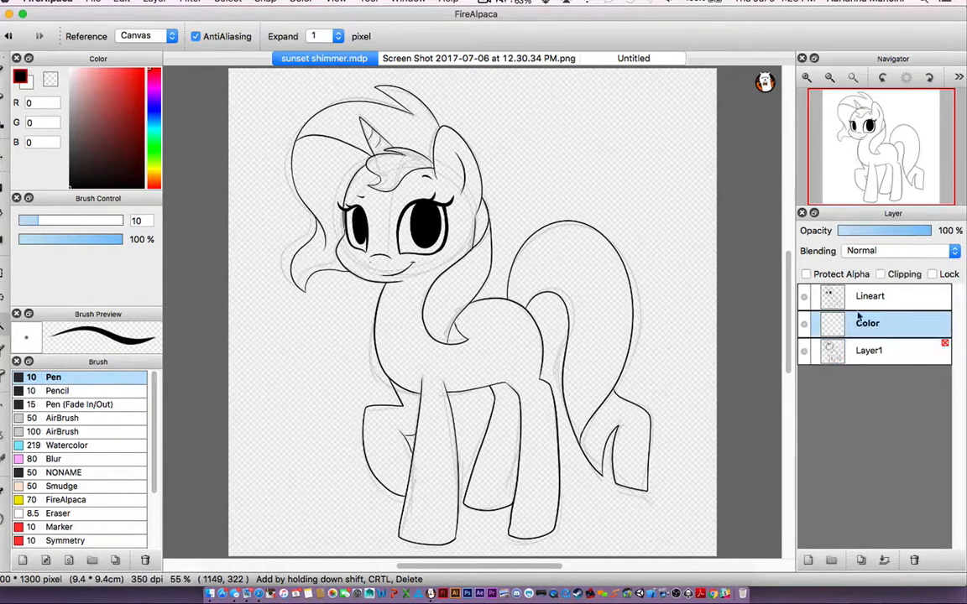
key(Tab)
click(568, 187)
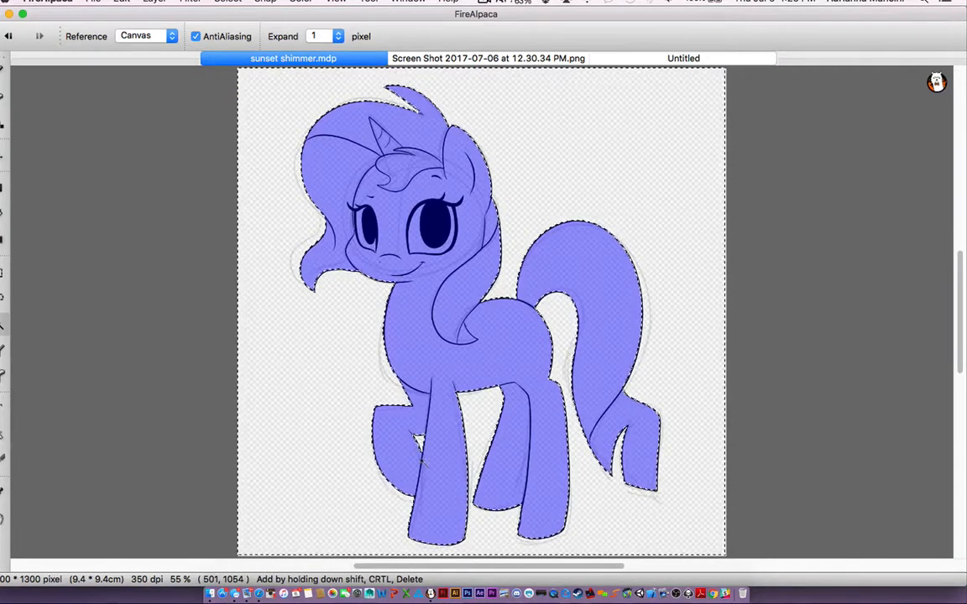
key(super+shift+i)
key(Tab)
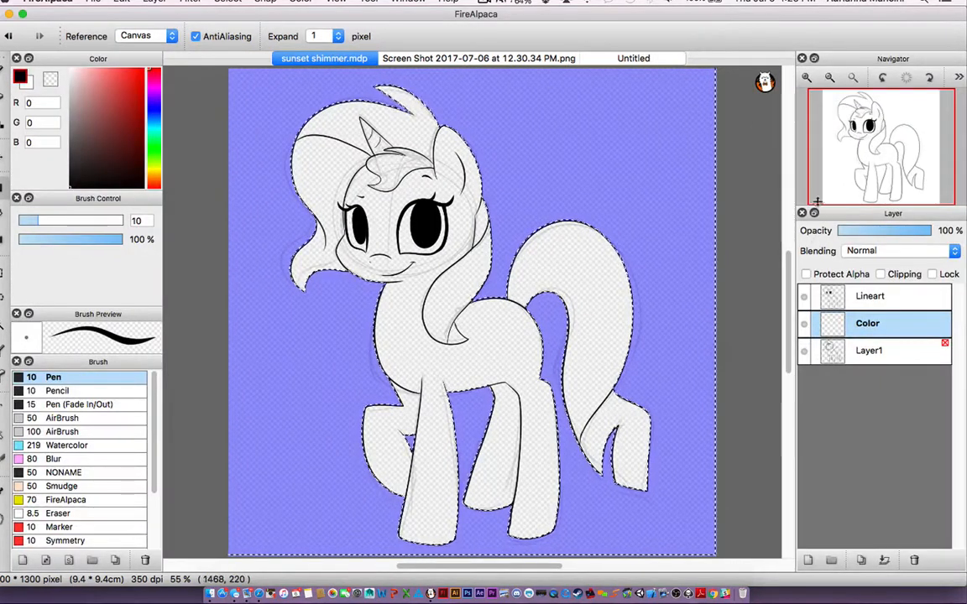
Fill the selected pony silhouette with white on the Color layer and clear the selection.
key(super+minus)
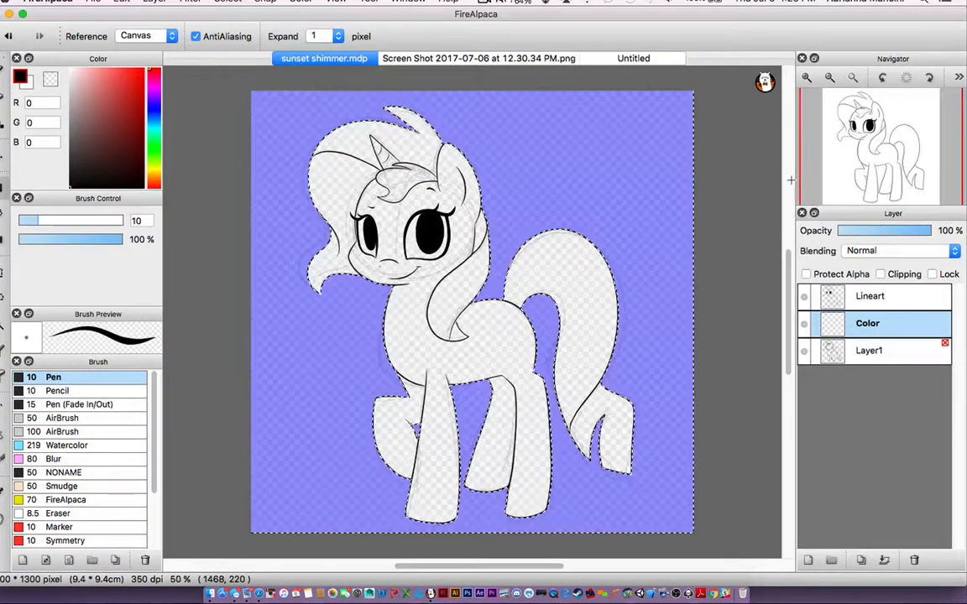
key(x)
drag(235, 89, 792, 568)
key(m)
click(725, 355)
drag(690, 295, 729, 320)
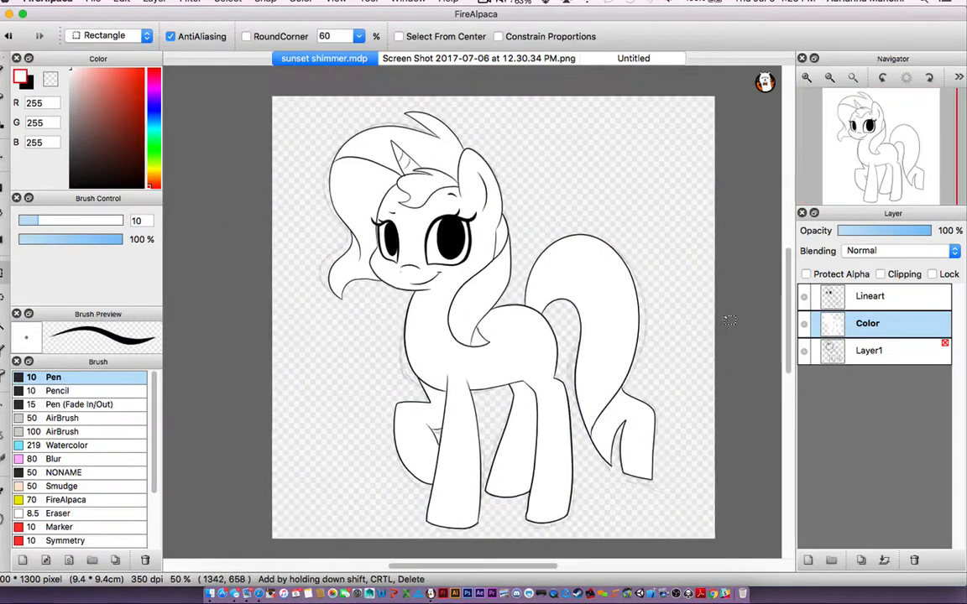
With Protect Alpha off, scribble across the pony with a bright red (255, 25, 0) Pen at size 121, and undo the scribble.
key(F2)
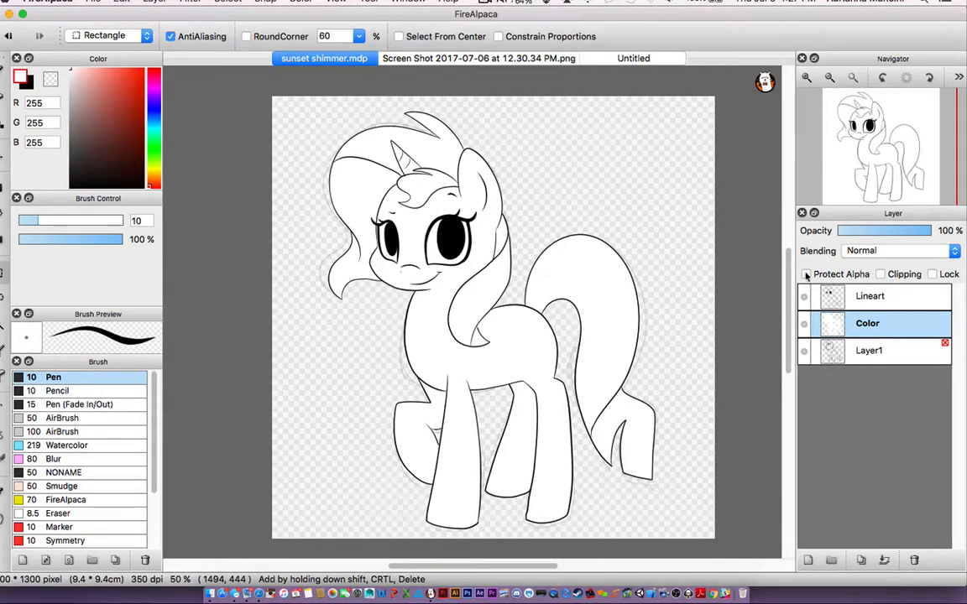
key(b)
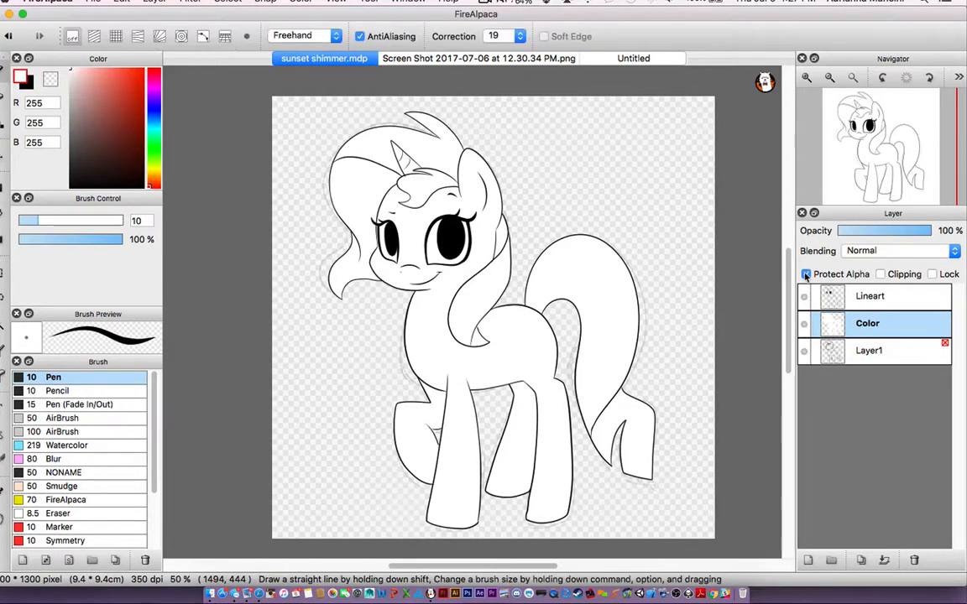
click(805, 275)
key(x)
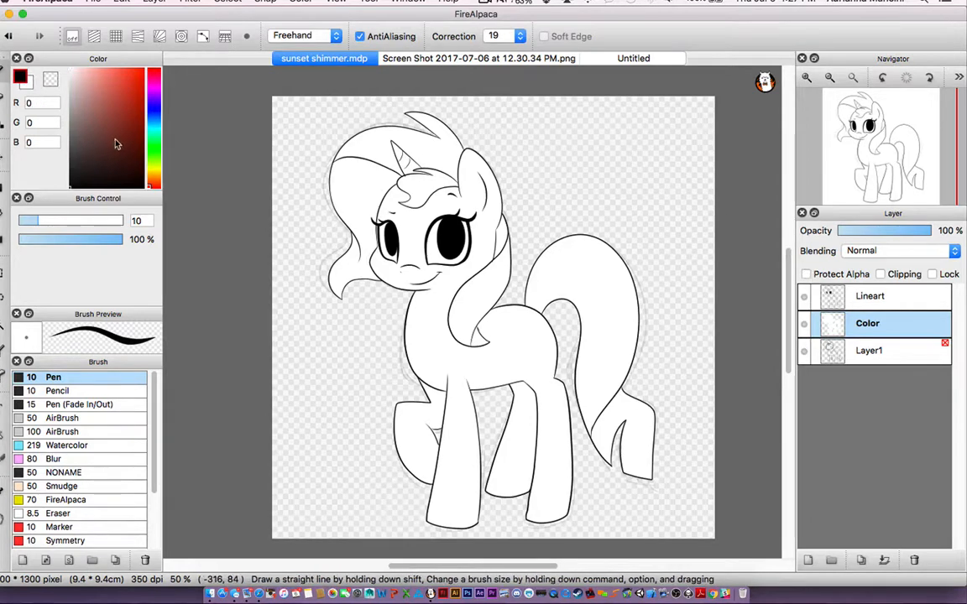
drag(134, 79, 144, 68)
drag(42, 222, 118, 222)
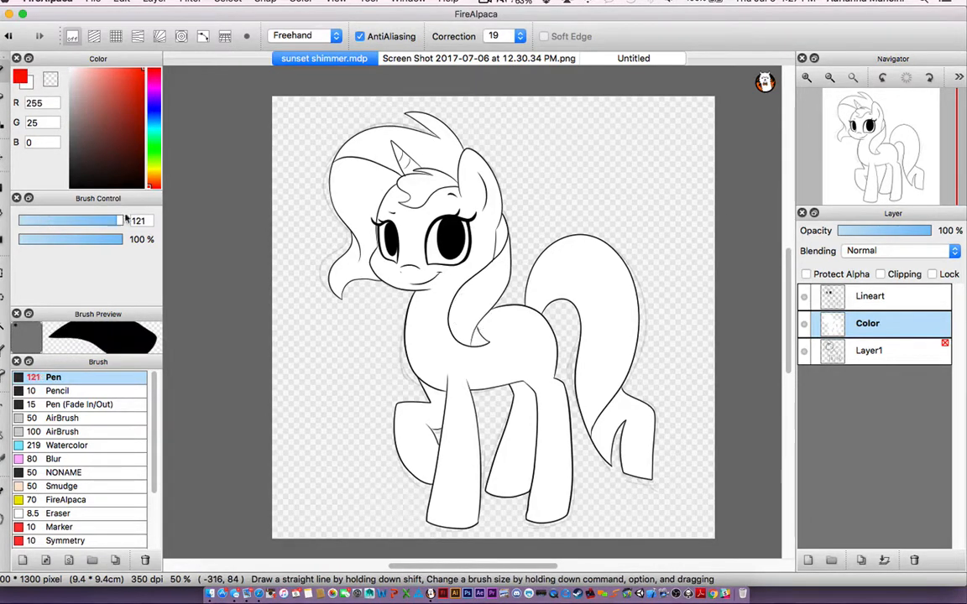
drag(531, 182, 556, 152)
mouse_move(370, 411)
mouse_down()
mouse_move(597, 241)
mouse_move(488, 435)
mouse_move(646, 262)
mouse_move(518, 499)
mouse_up()
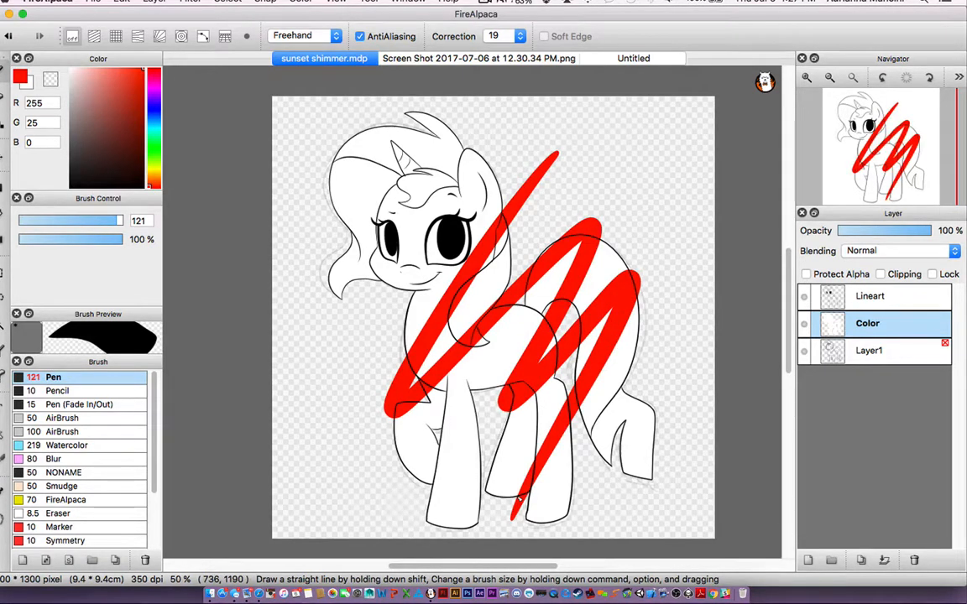
key(super+z)
Turn on Protect Alpha for the Color layer.
click(807, 275)
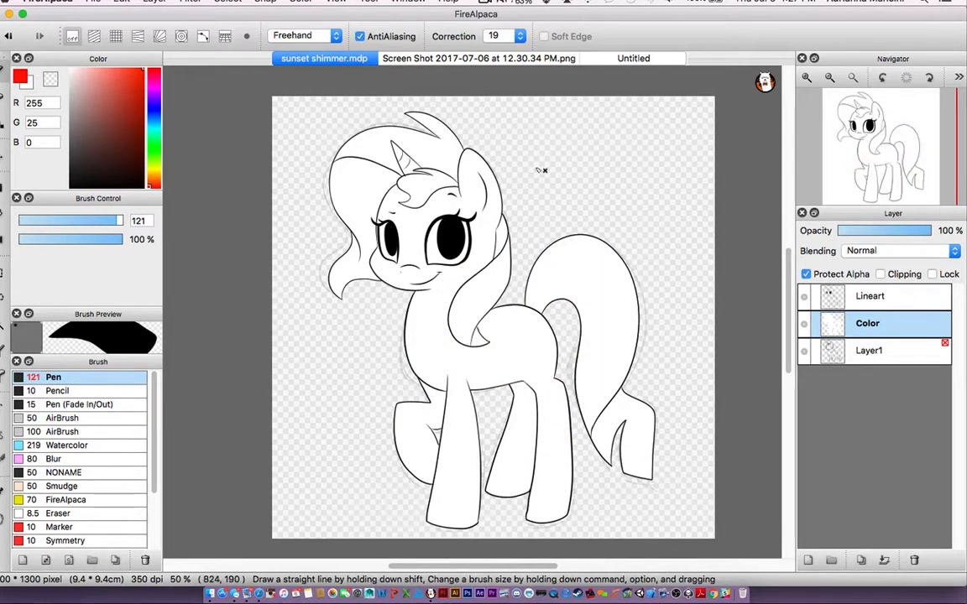
Paint several long diagonal red strokes across the pony on the Color layer, and undo them all.
drag(541, 170, 369, 445)
drag(611, 155, 403, 545)
mouse_move(657, 153)
mouse_down()
mouse_move(456, 569)
mouse_move(426, 601)
mouse_up()
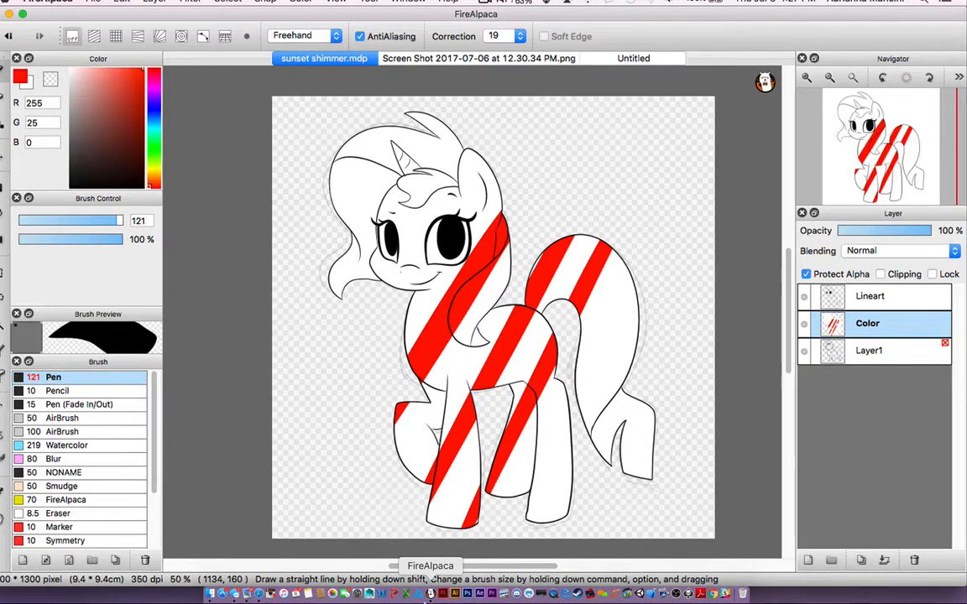
key(super+z)
key(super+z)
key(super+z)
key(super+z)
key(super+z)
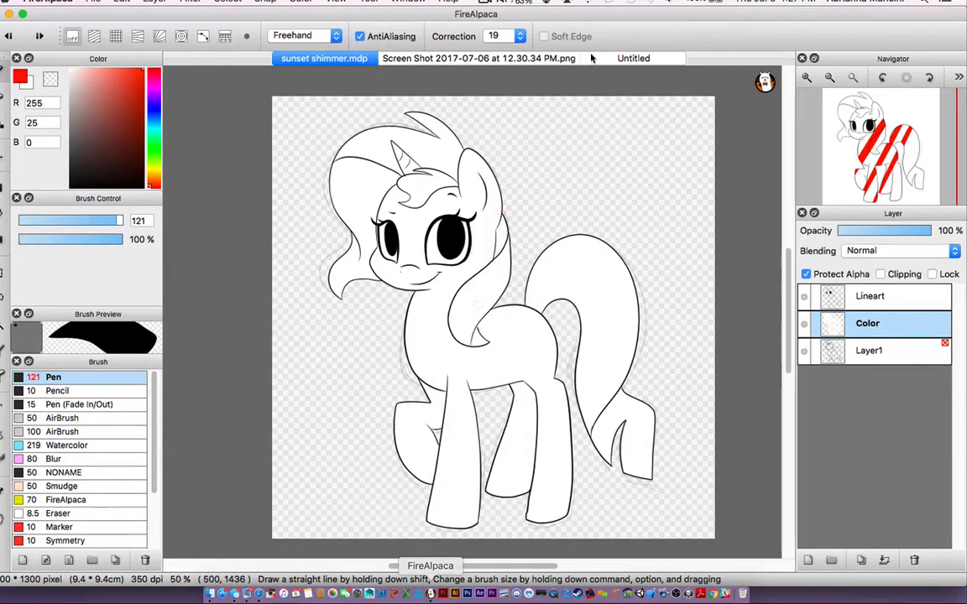
Fill the pony's face, body and legs with the Brilliant amber (as a unicorn) skin color sampled from the reference screenshot.
click(577, 57)
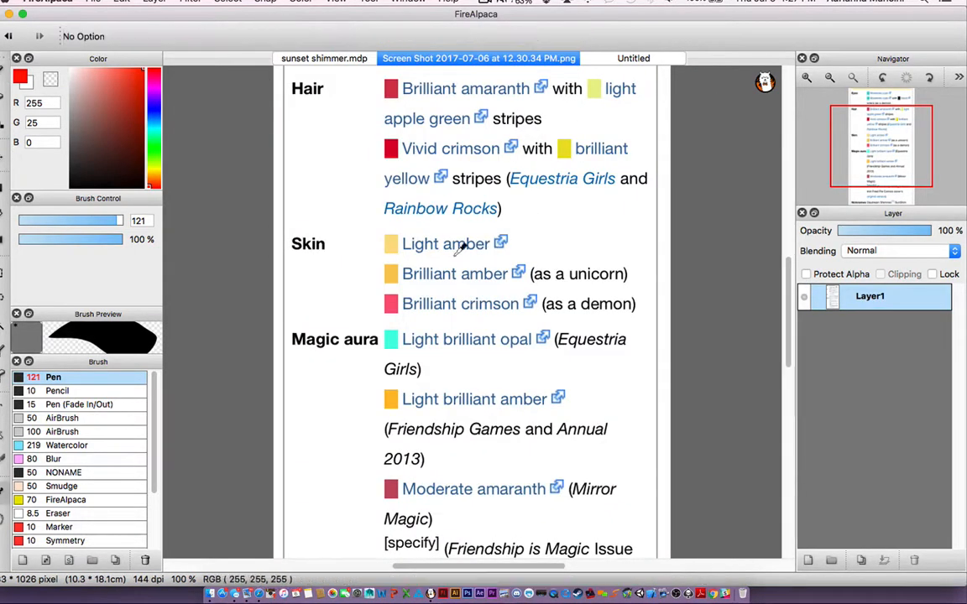
click(390, 275)
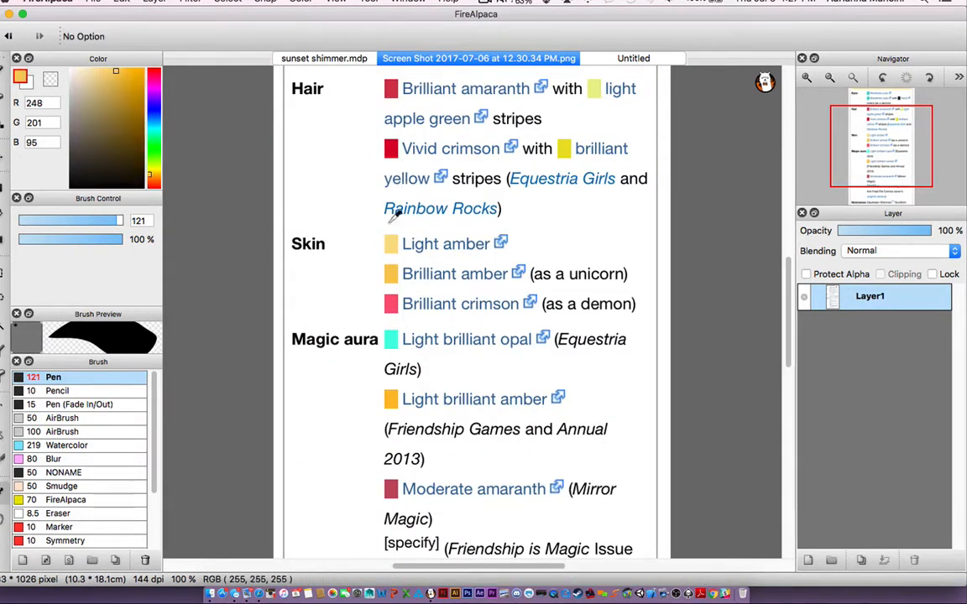
click(336, 61)
key(g)
click(375, 214)
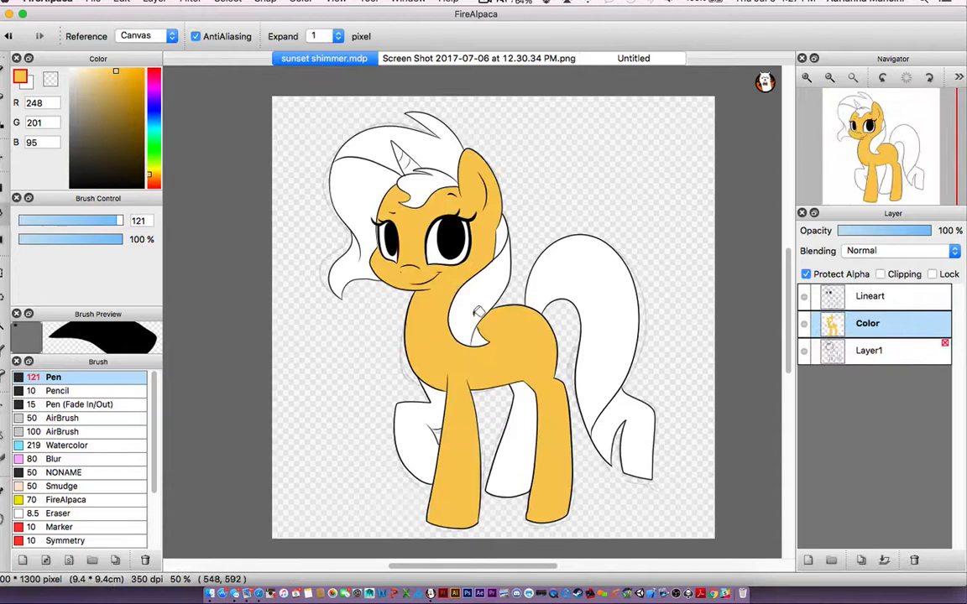
click(420, 435)
click(510, 444)
Fill the remaining white sections of the pony's horn with the same amber.
drag(525, 243, 570, 322)
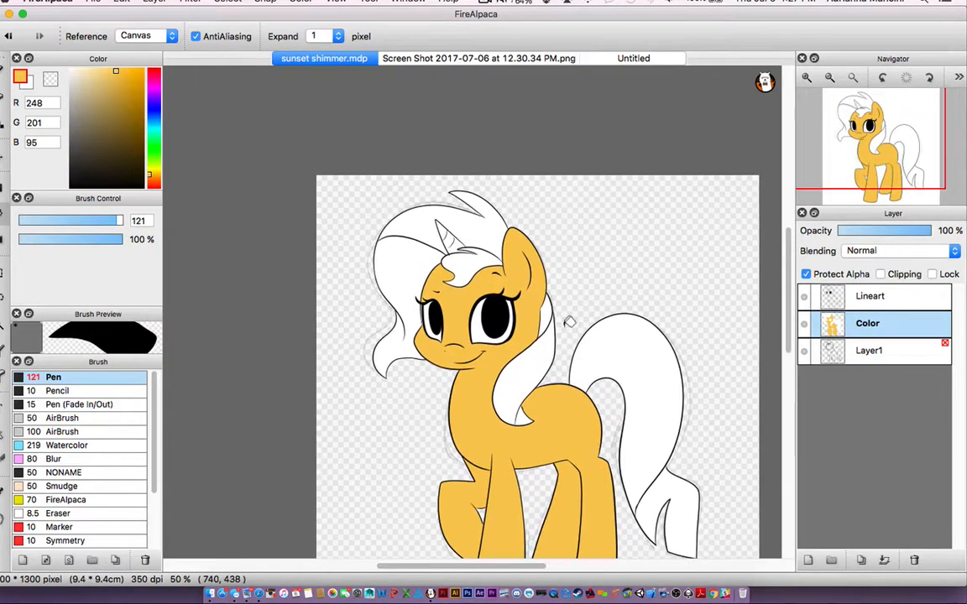
key(super+plus)
key(super+plus)
key(super+plus)
drag(462, 158, 517, 229)
click(468, 169)
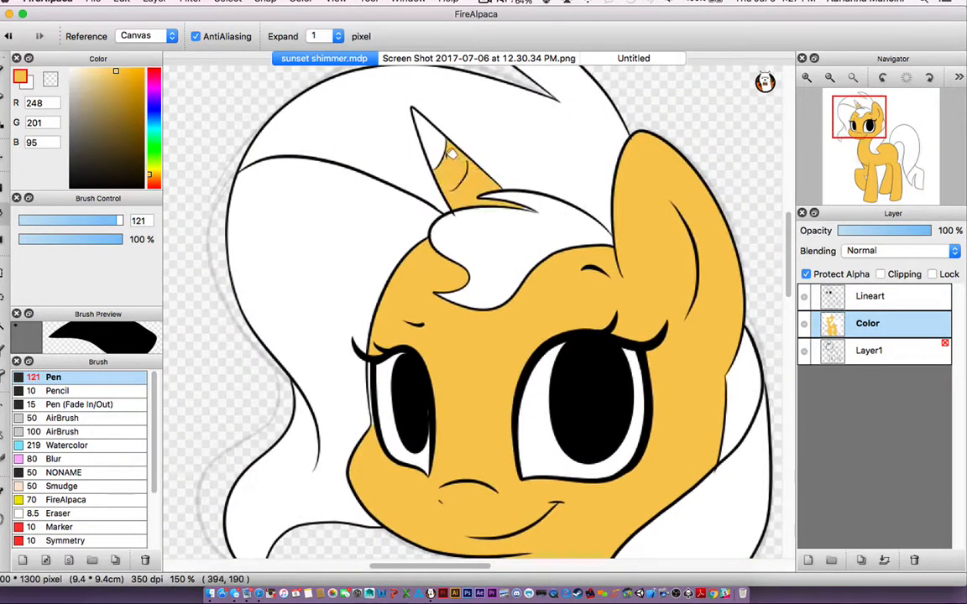
click(411, 139)
Switch to the Pen brush and set its size to 10.
key(b)
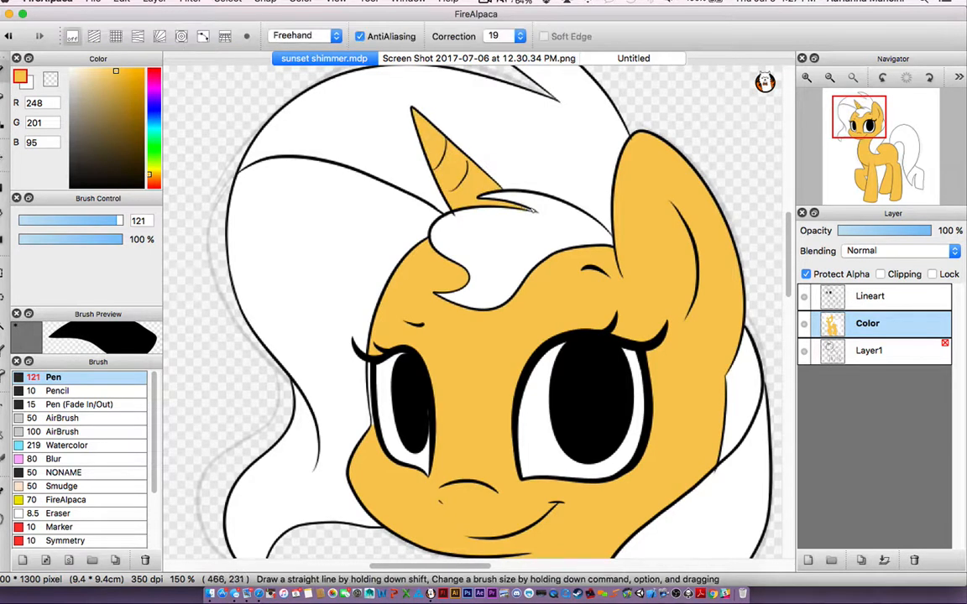
click(30, 343)
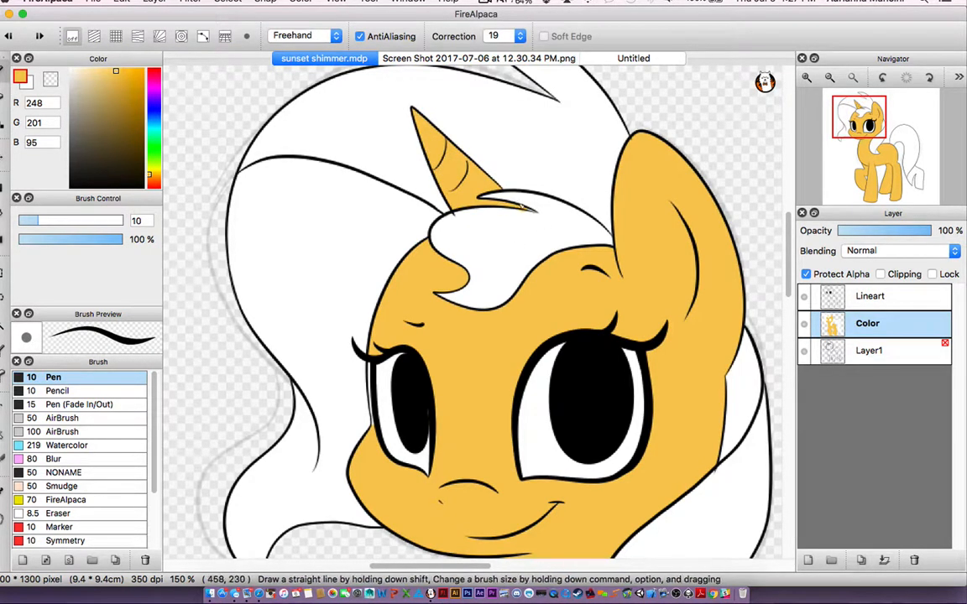
key(g)
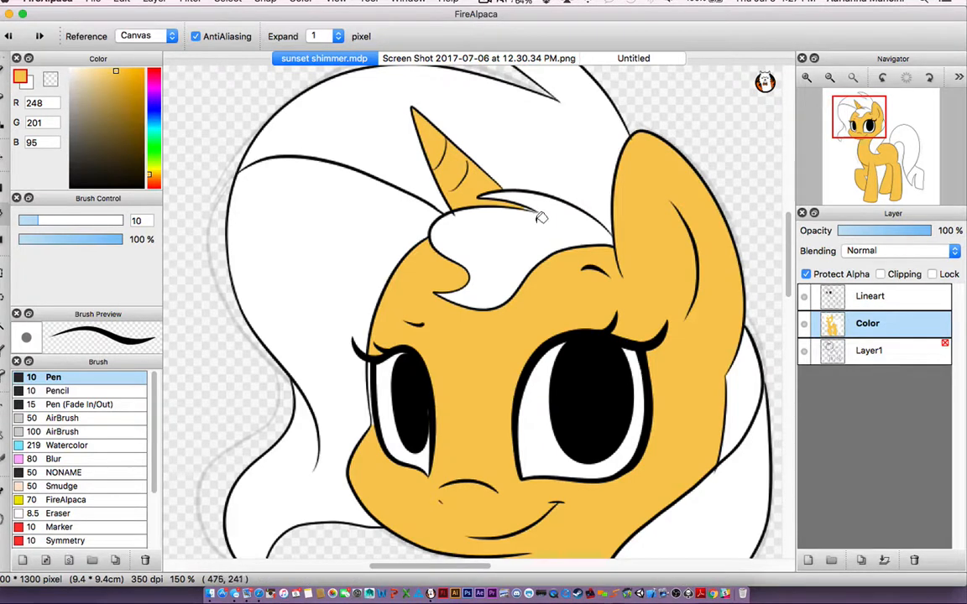
click(121, 36)
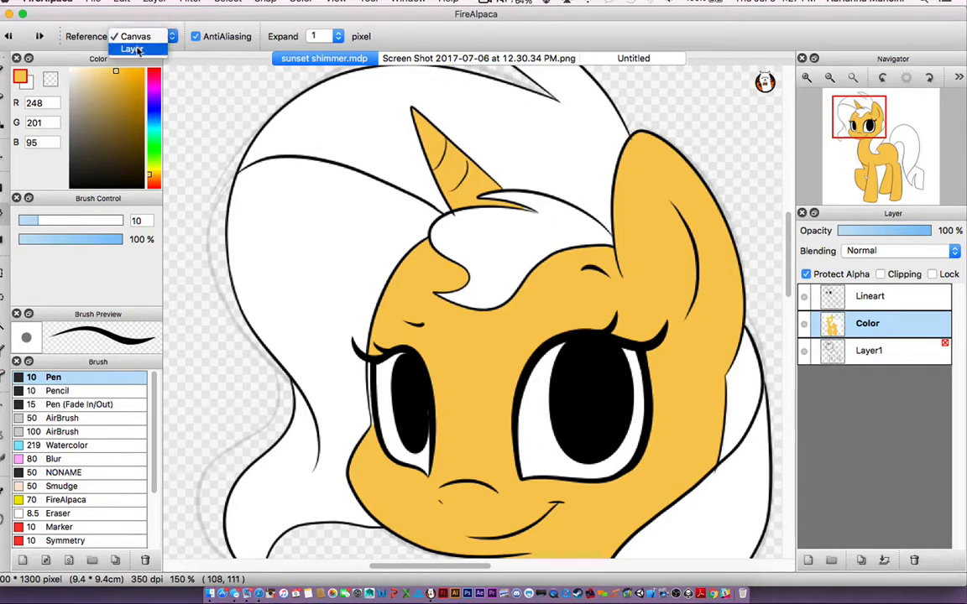
click(136, 38)
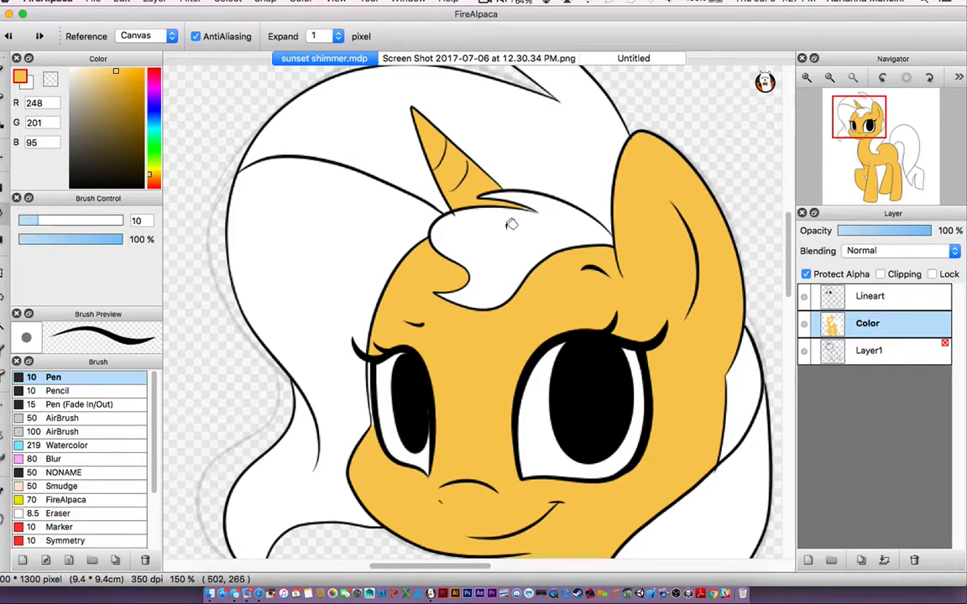
click(805, 300)
click(805, 300)
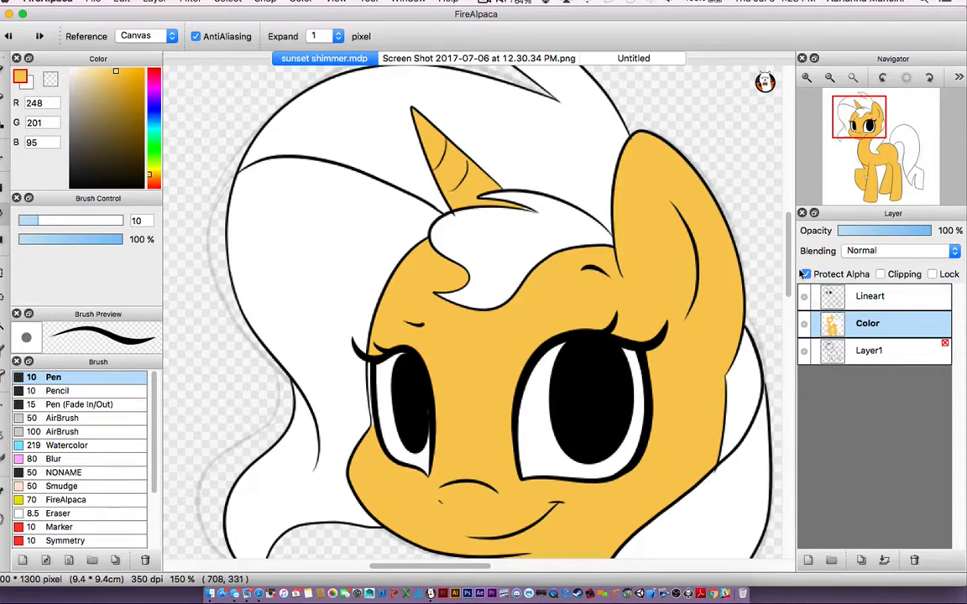
click(803, 298)
click(803, 298)
click(829, 296)
click(842, 321)
Paint amber with the Pen over the thin white gap between the smaller eye and the face outline.
key(b)
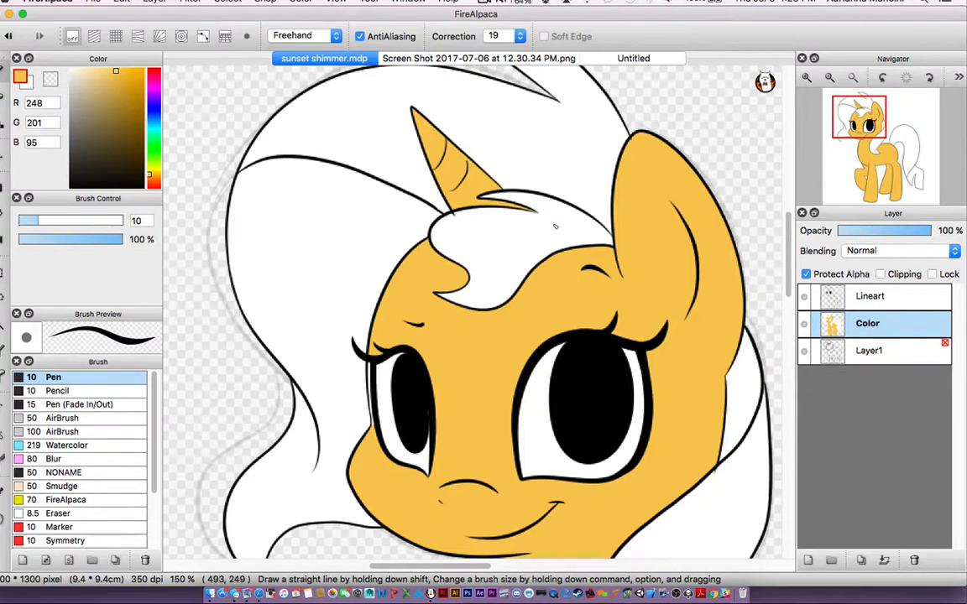
drag(365, 383, 390, 261)
key(super+Up)
key(super+Up)
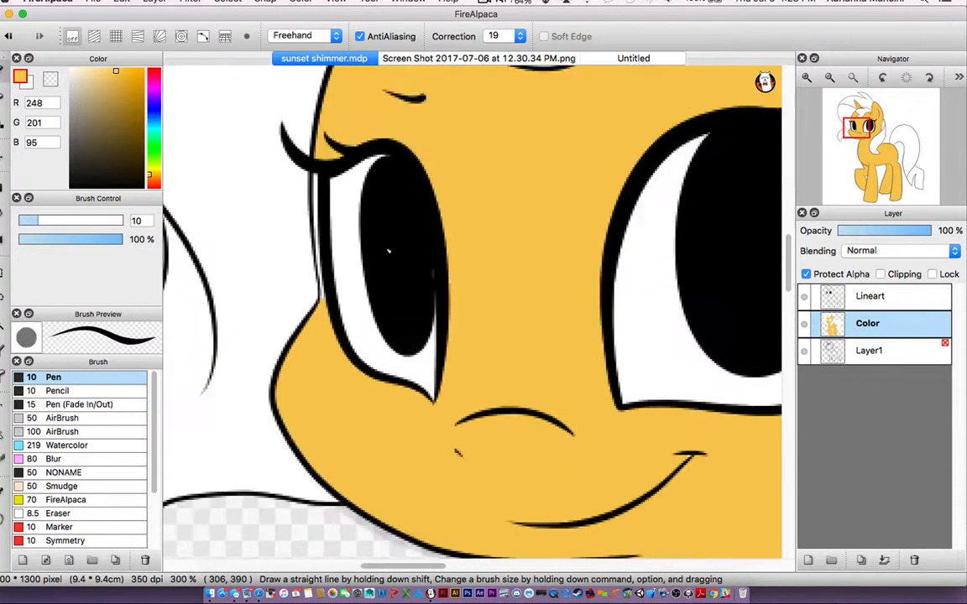
drag(317, 176, 323, 280)
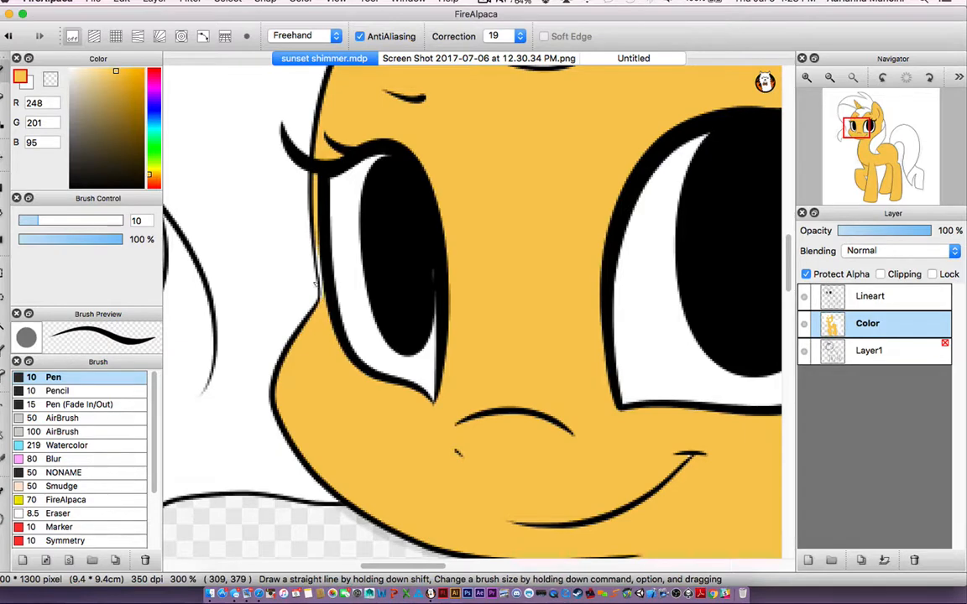
Set the Pen's stroke correction to 10.
click(504, 36)
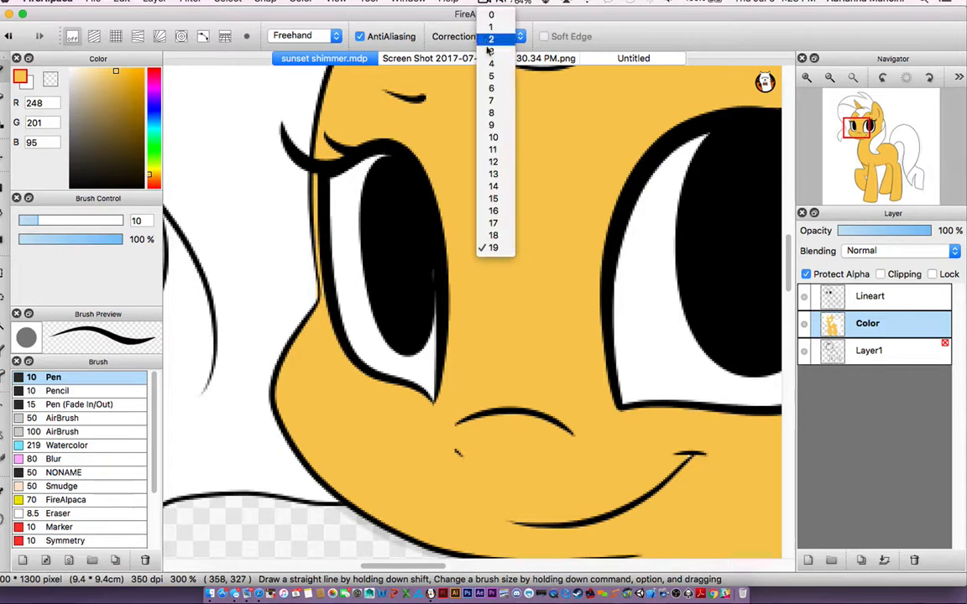
click(493, 139)
key(super+Down)
key(super+Down)
key(super+Down)
key(super+Down)
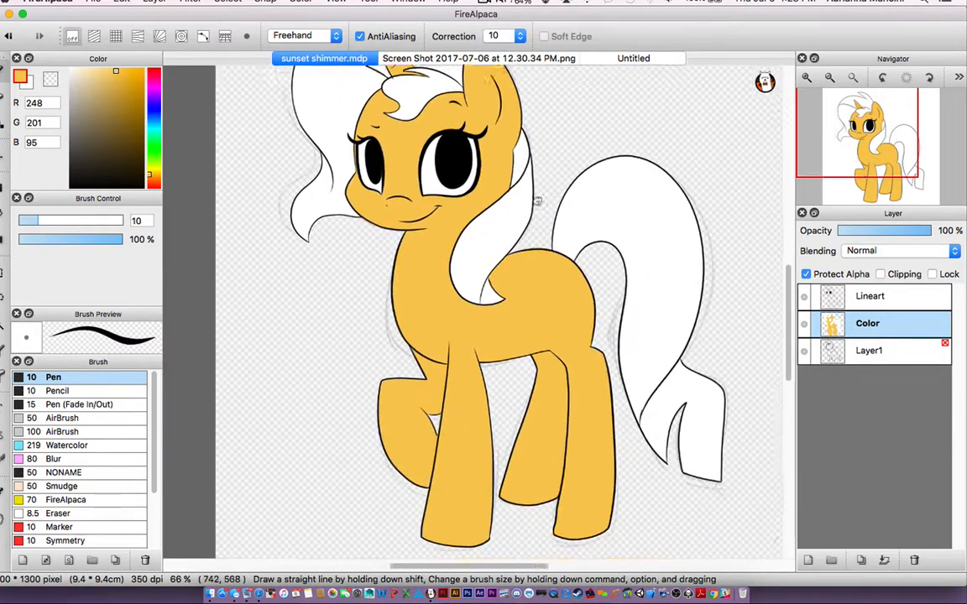
Add a new layer directly above the Color layer and name it Hair.
drag(538, 201, 528, 176)
key(u)
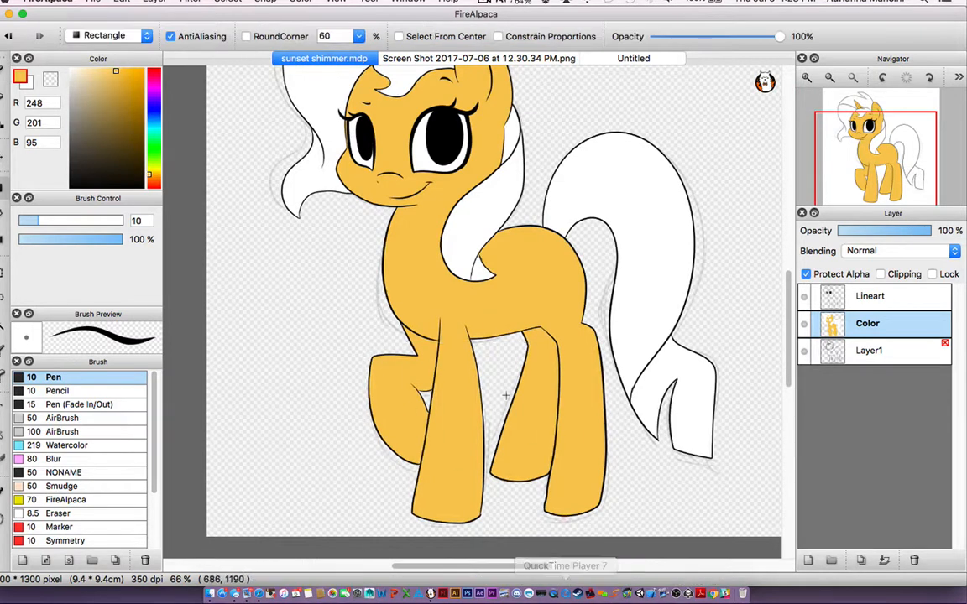
drag(493, 310, 615, 440)
drag(563, 194, 576, 255)
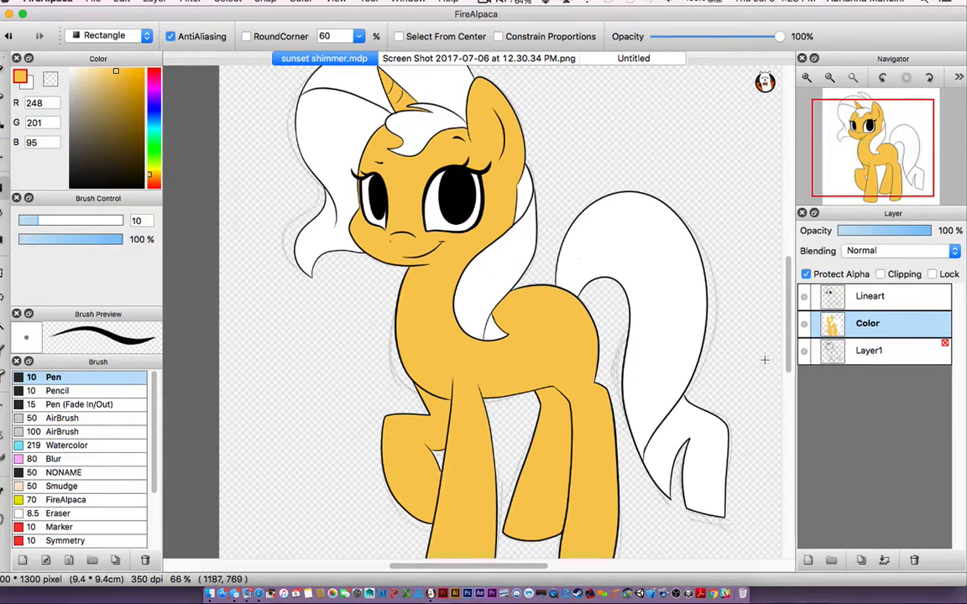
click(805, 559)
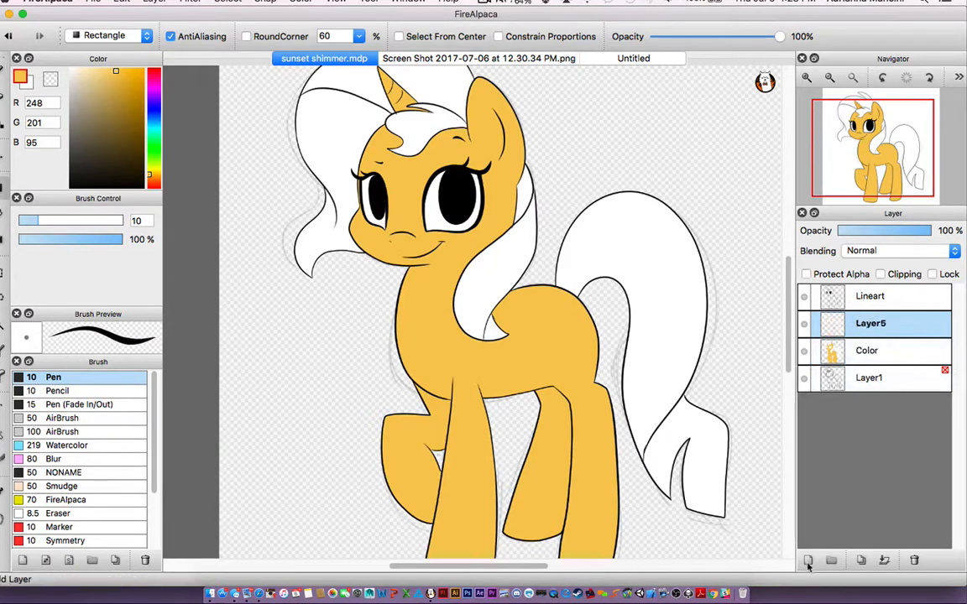
double_click(875, 329)
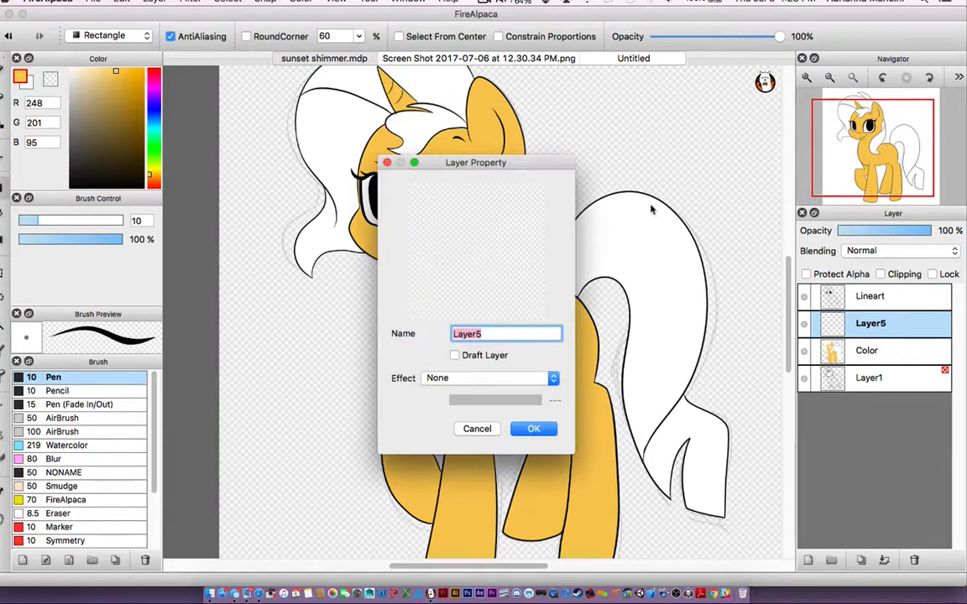
text(Hair)
key(Return)
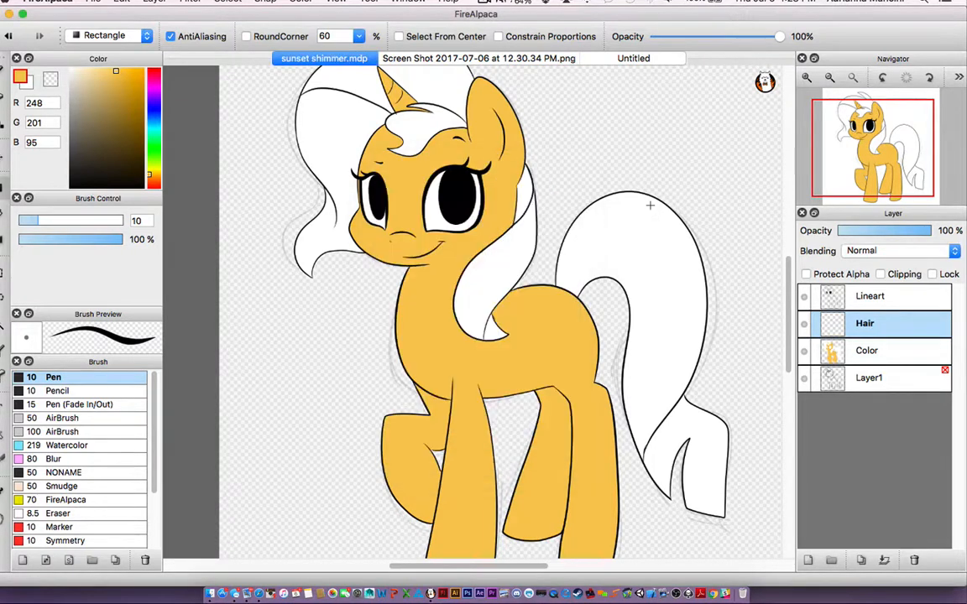
Turn on clipping for the Hair layer so it is clipped to the Color layer.
mouse_move(864, 183)
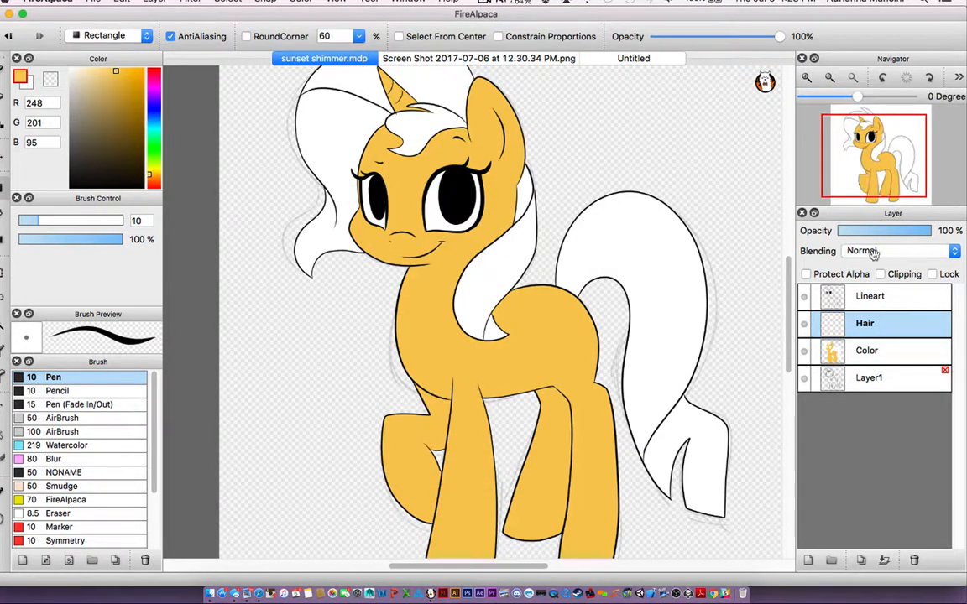
click(887, 356)
click(892, 328)
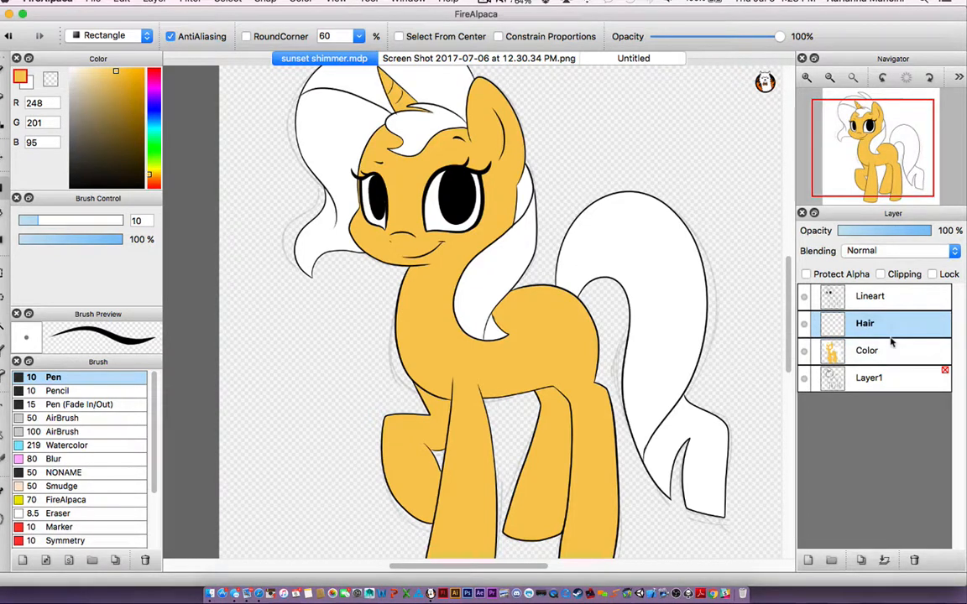
click(881, 274)
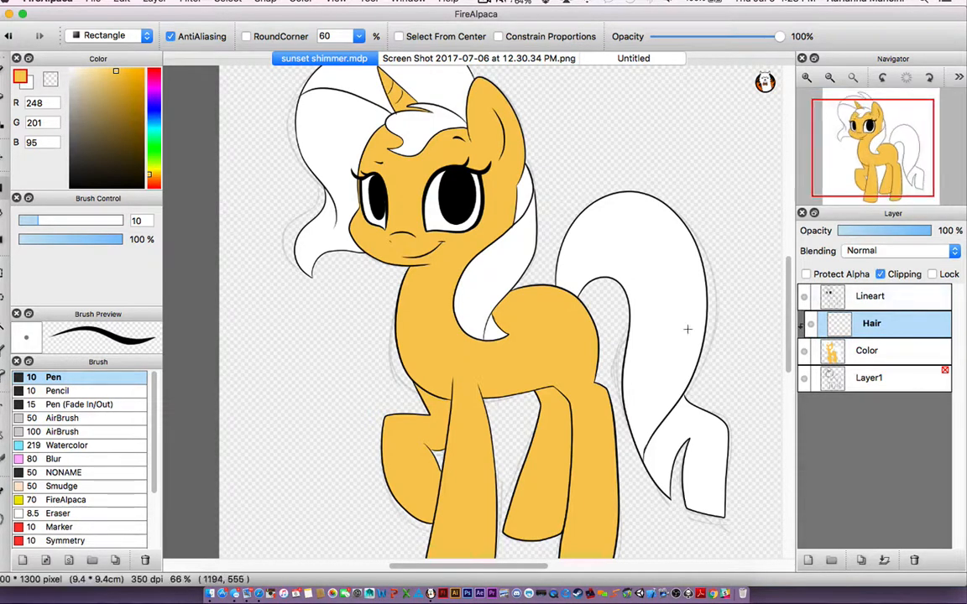
Paint broad pure red (255, 0, 0) test strokes diagonally across the body and tail with the Pen at size 313.
key(b)
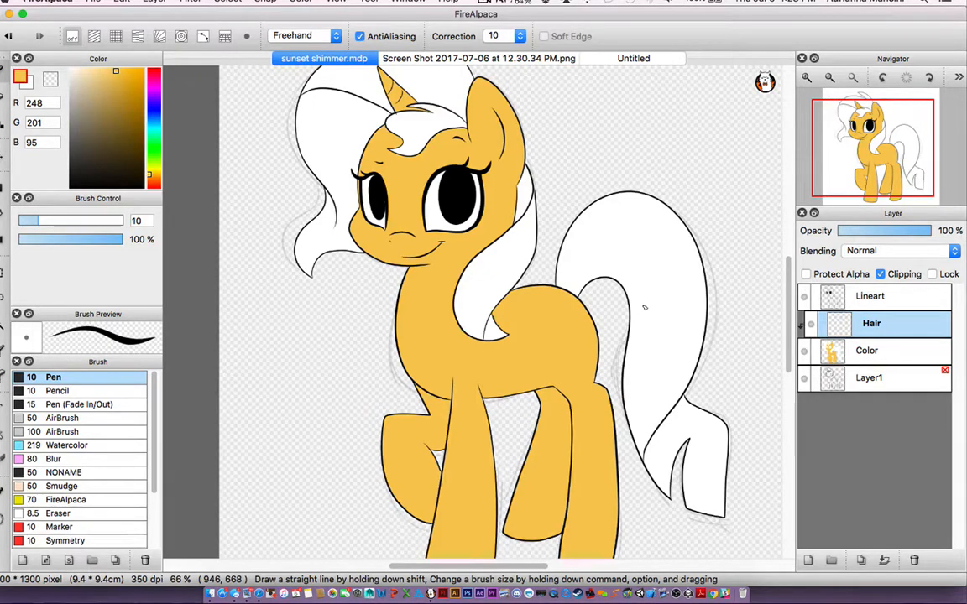
click(153, 71)
click(140, 75)
drag(60, 222, 123, 221)
drag(394, 466, 571, 201)
drag(629, 182, 510, 426)
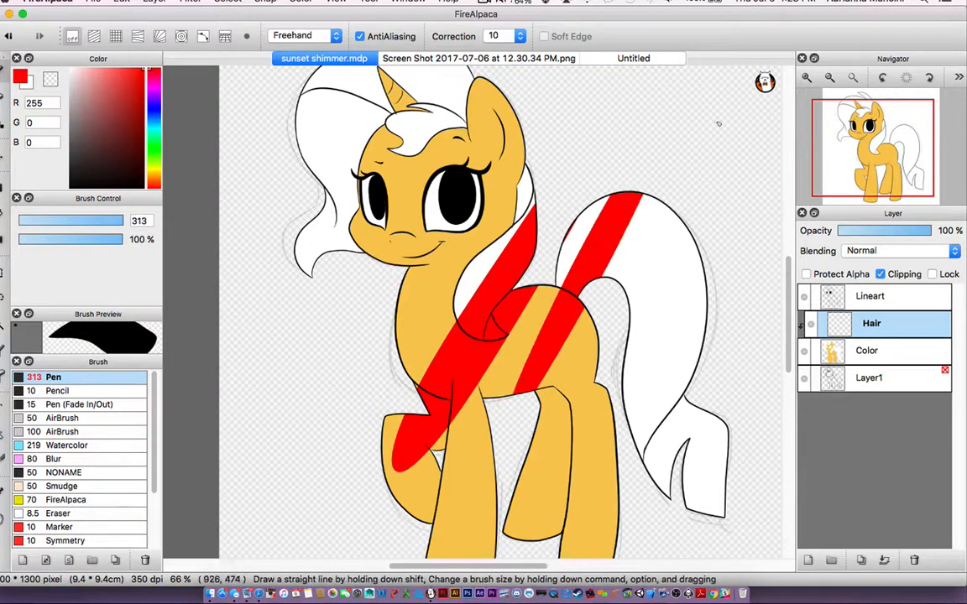
drag(718, 124, 573, 487)
Switch the Hair layer's clipping off and on again to compare the test strokes, and clear the layer.
click(880, 275)
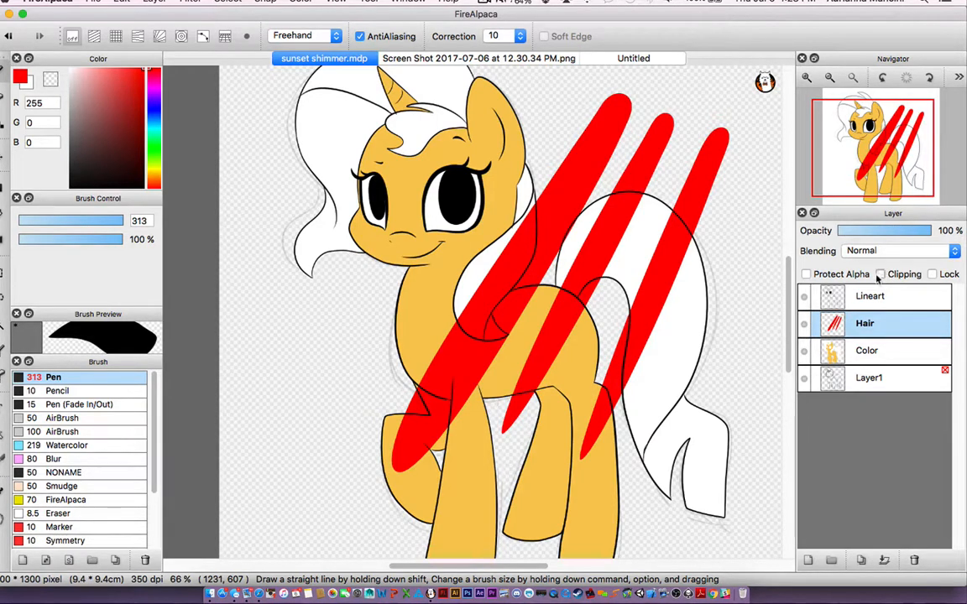
click(880, 274)
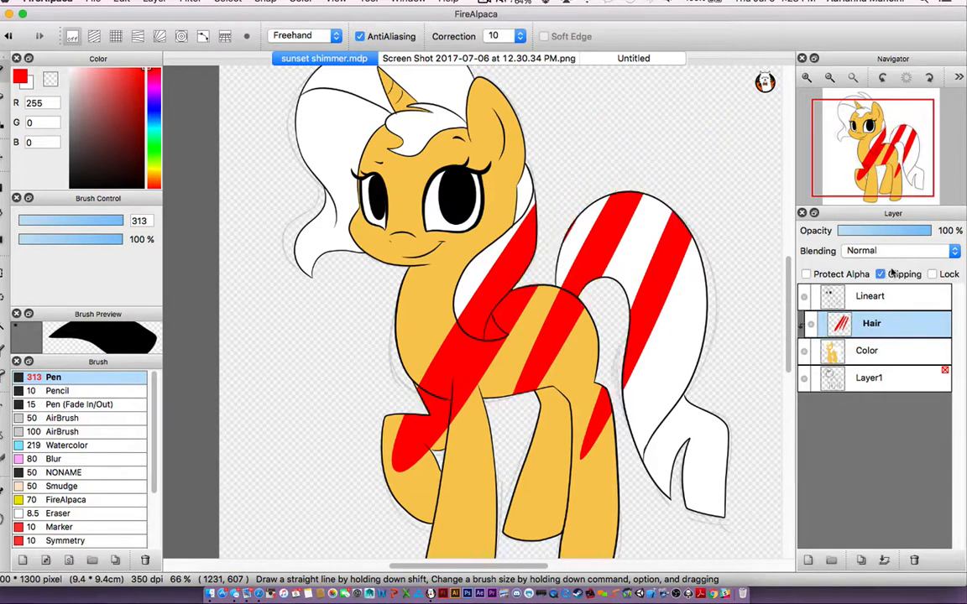
key(Delete)
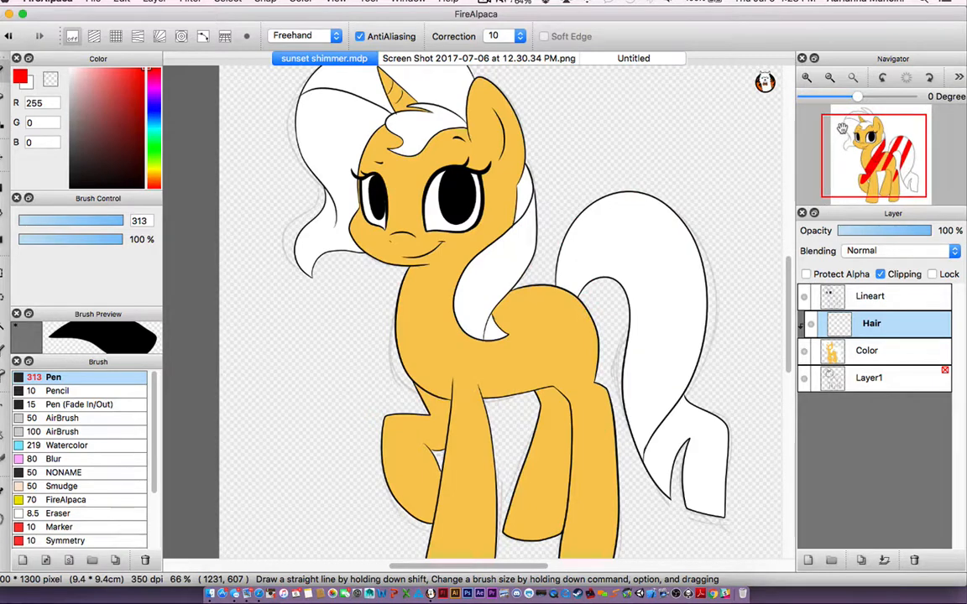
Sample the Brilliant amaranth hair color from the reference screenshot and return to the sunset shimmer.mdp drawing.
click(540, 59)
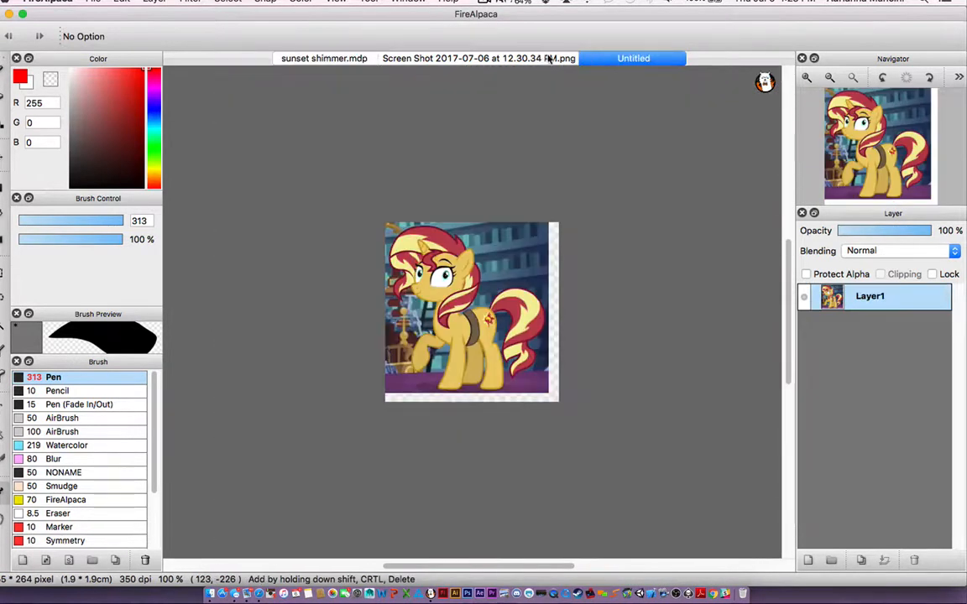
click(550, 59)
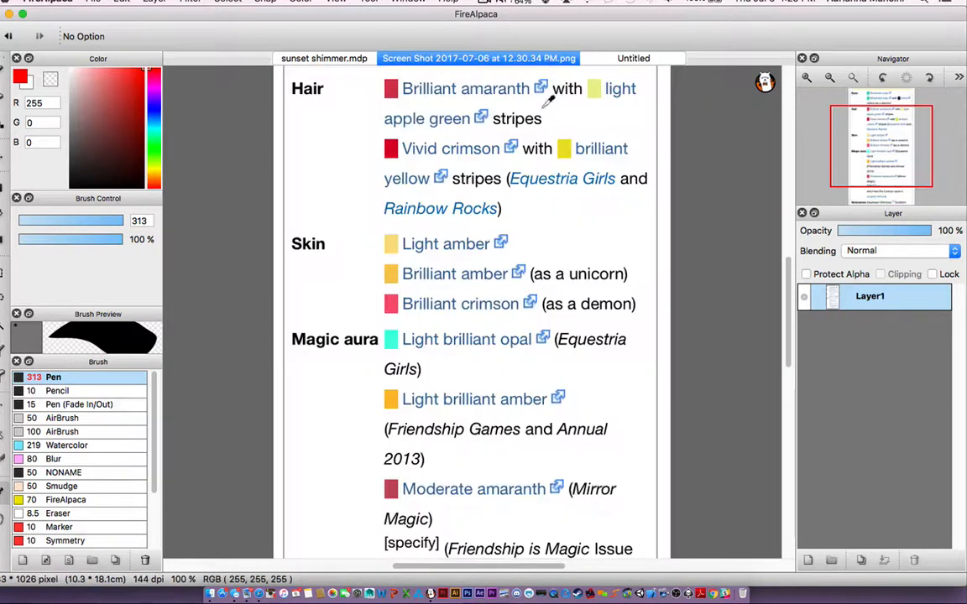
alt+click(391, 88)
click(324, 59)
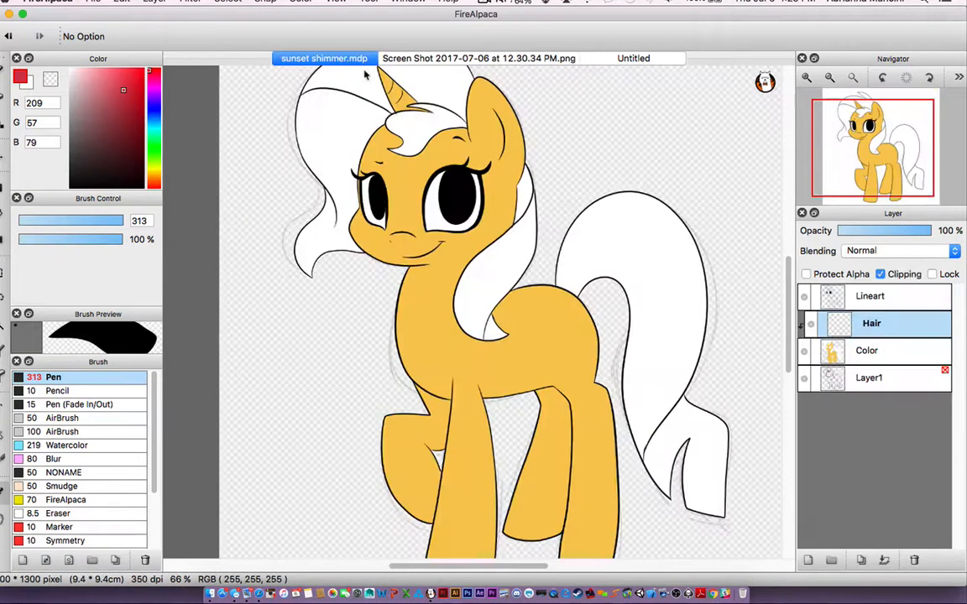
Fill the pony's forelock and the front mane sections with the amaranth color on the Hair layer.
key(g)
click(417, 124)
click(442, 88)
click(357, 139)
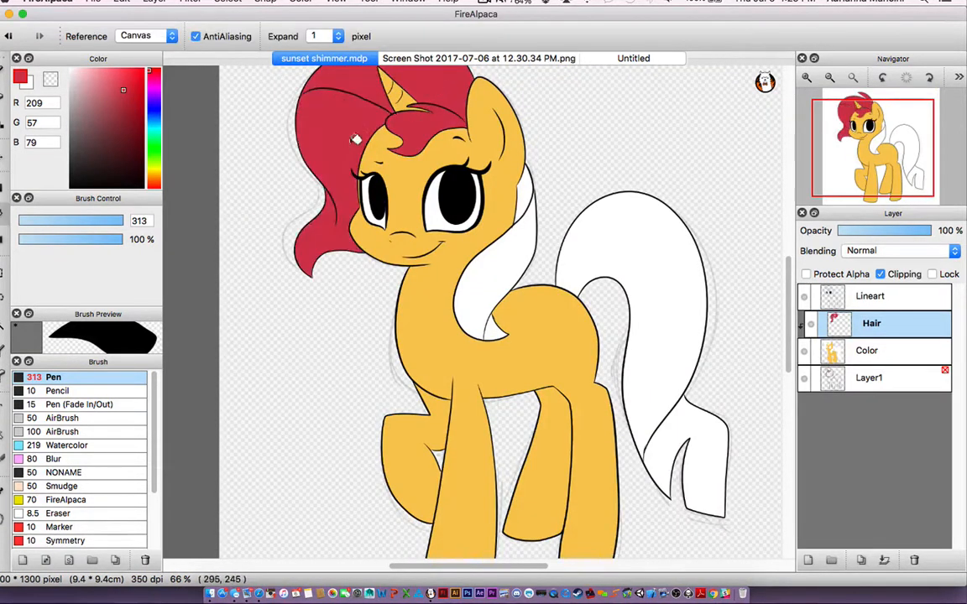
Fill the mane lock beside the neck and both sections of the tail with the same amaranth.
click(522, 188)
click(639, 264)
key(b)
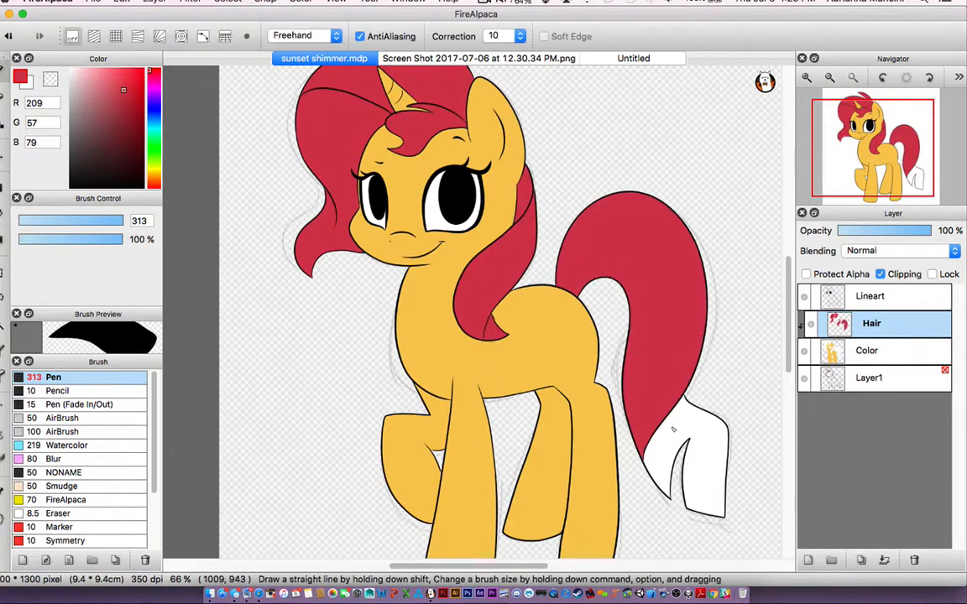
key(g)
click(671, 426)
key(b)
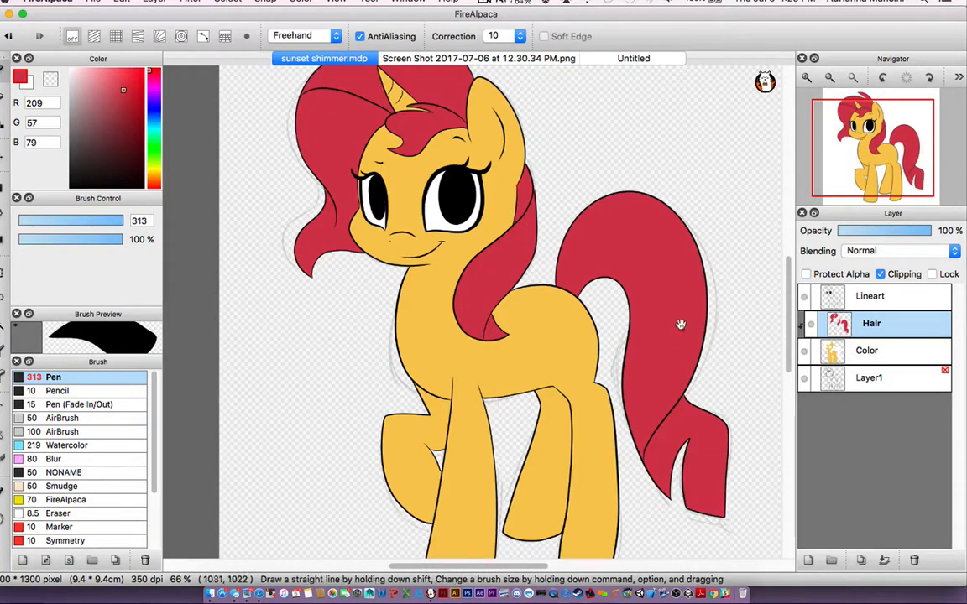
Turn on Protect Alpha for the Hair layer.
drag(681, 324, 684, 334)
drag(461, 96, 478, 152)
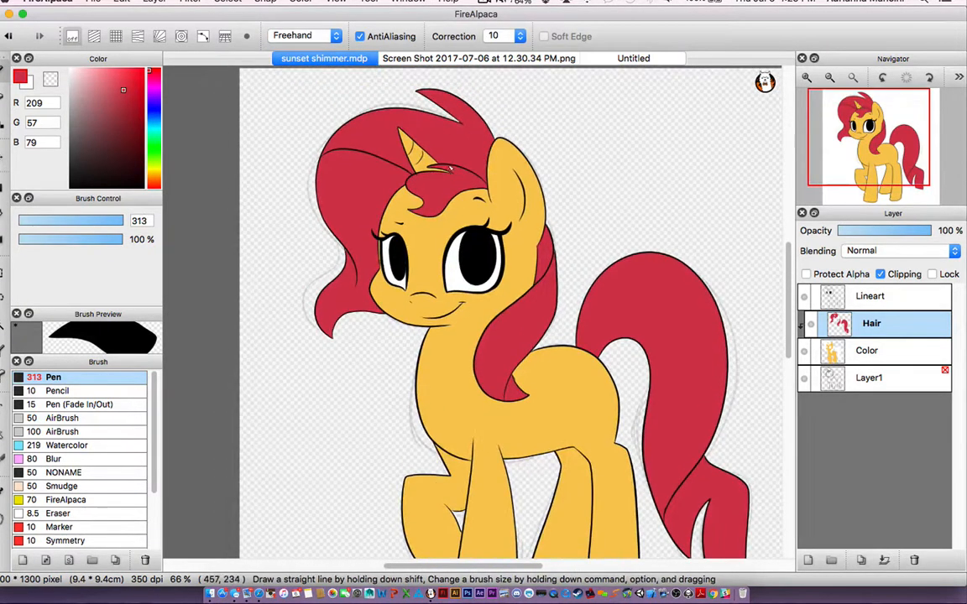
drag(399, 362, 335, 329)
click(843, 275)
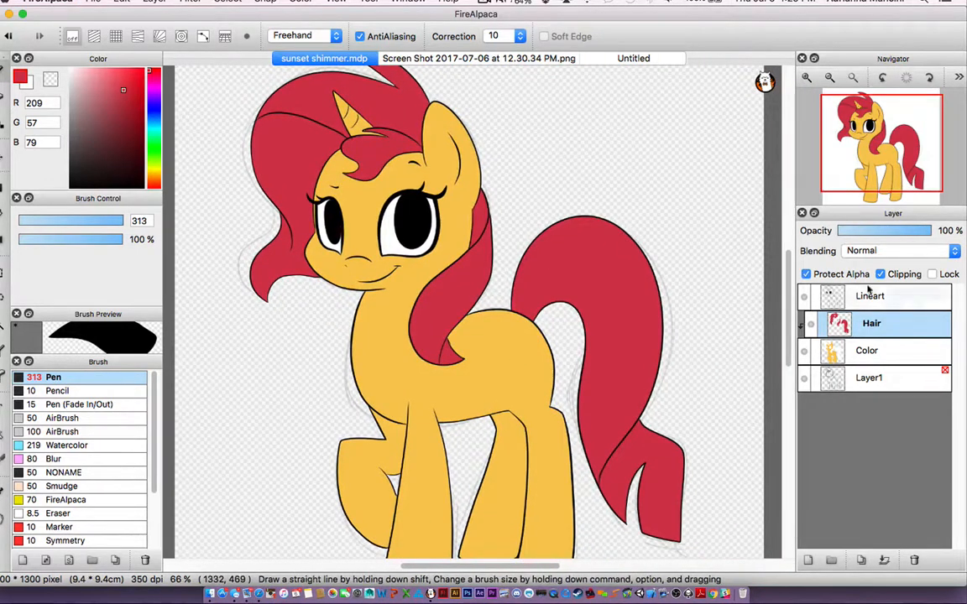
Swap the foreground and background colors and sample the light apple green stripe color from the reference screenshot for the drawing.
click(659, 60)
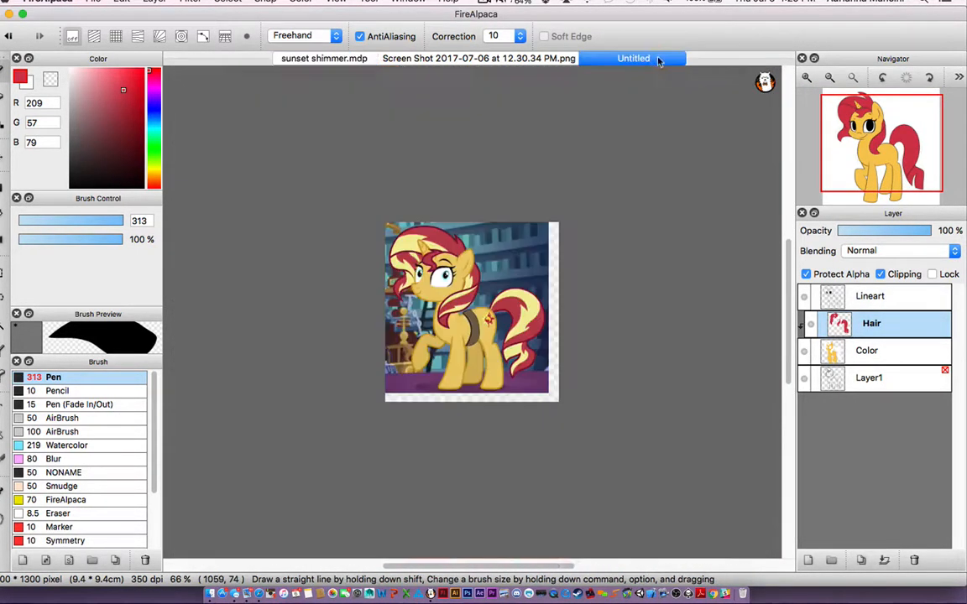
key(i)
key(x)
click(533, 61)
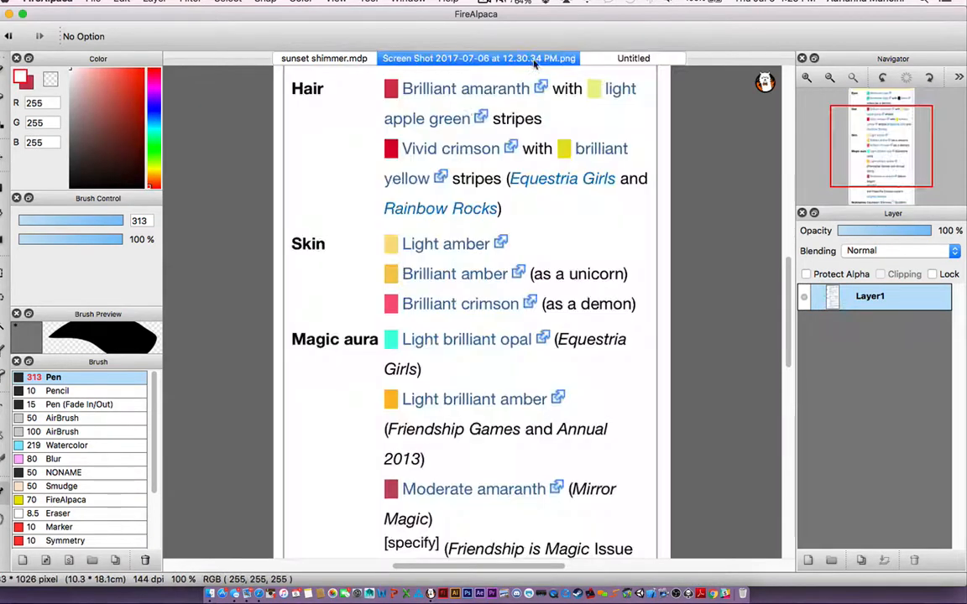
click(361, 59)
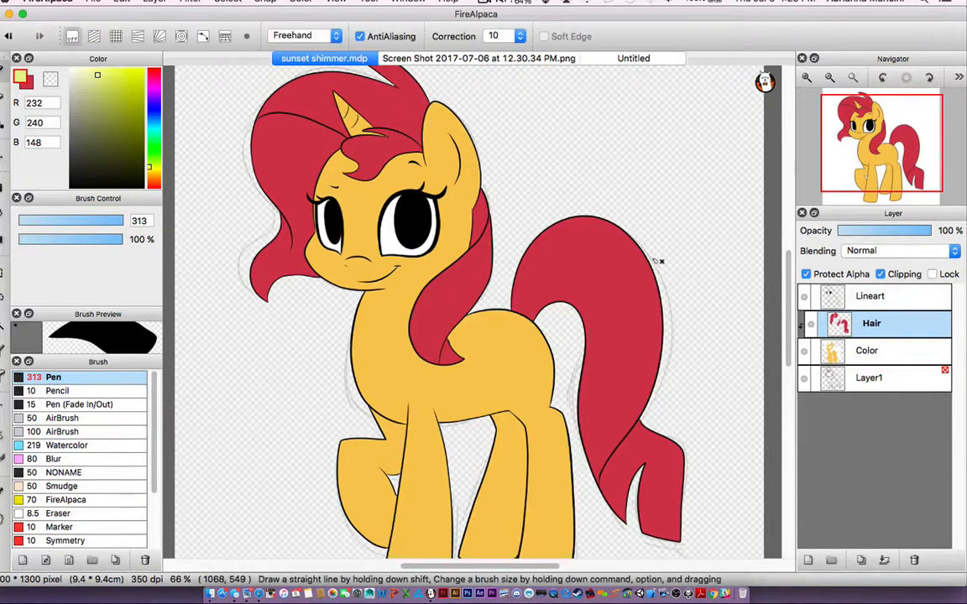
Try broad light apple green stripes across the tail and mane with the Pen at size 313.
drag(592, 160, 533, 372)
drag(473, 213, 437, 344)
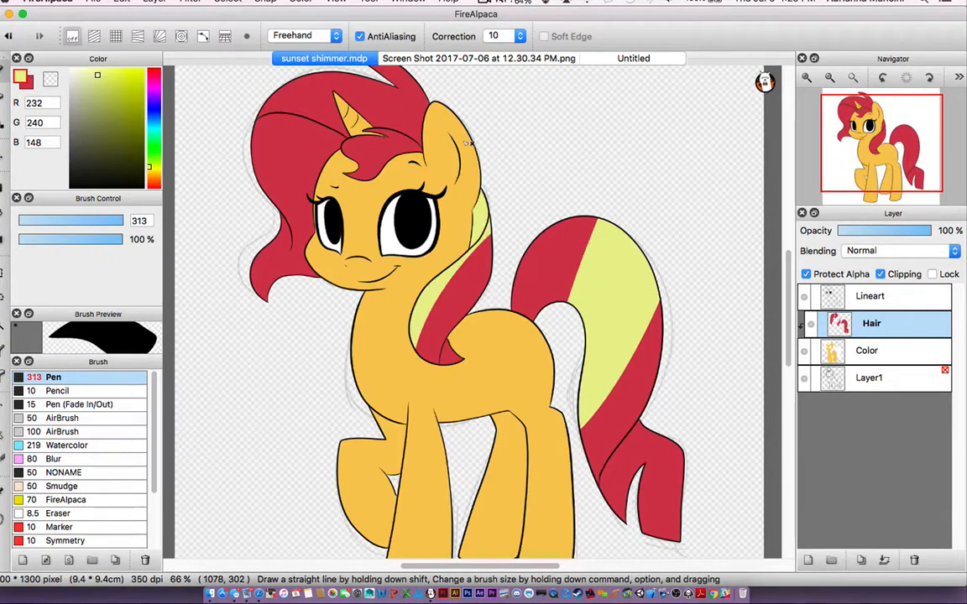
Check the pony picture in the Untitled document and close that document.
click(633, 58)
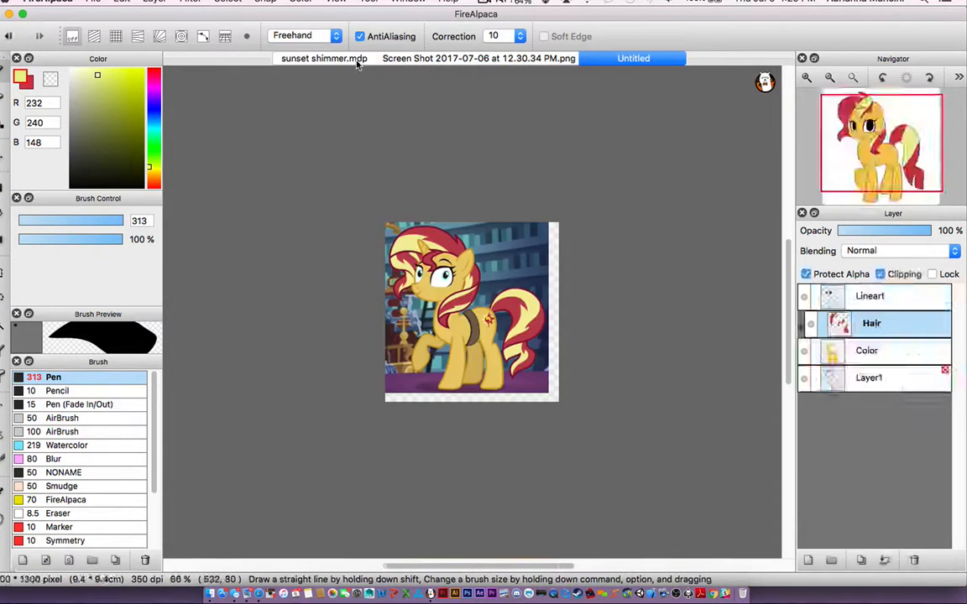
click(320, 58)
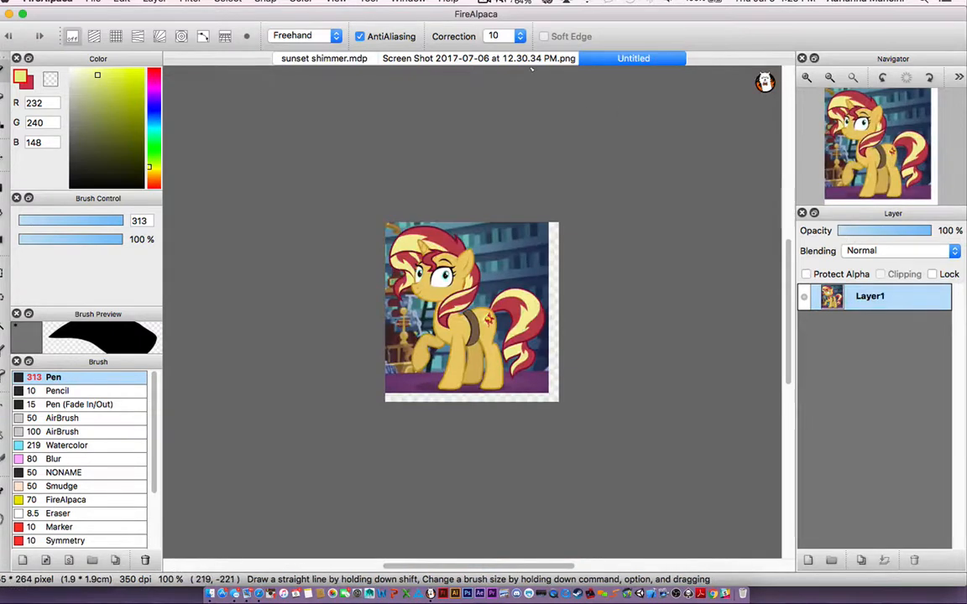
click(588, 58)
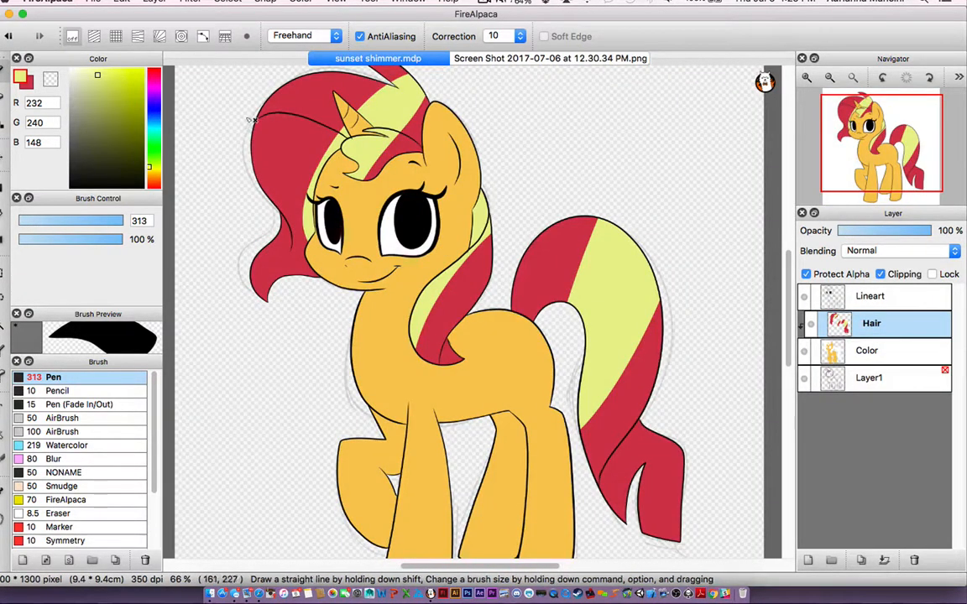
Undo the light green stripes on the hair and set the Pen size to 10.
key(super+z)
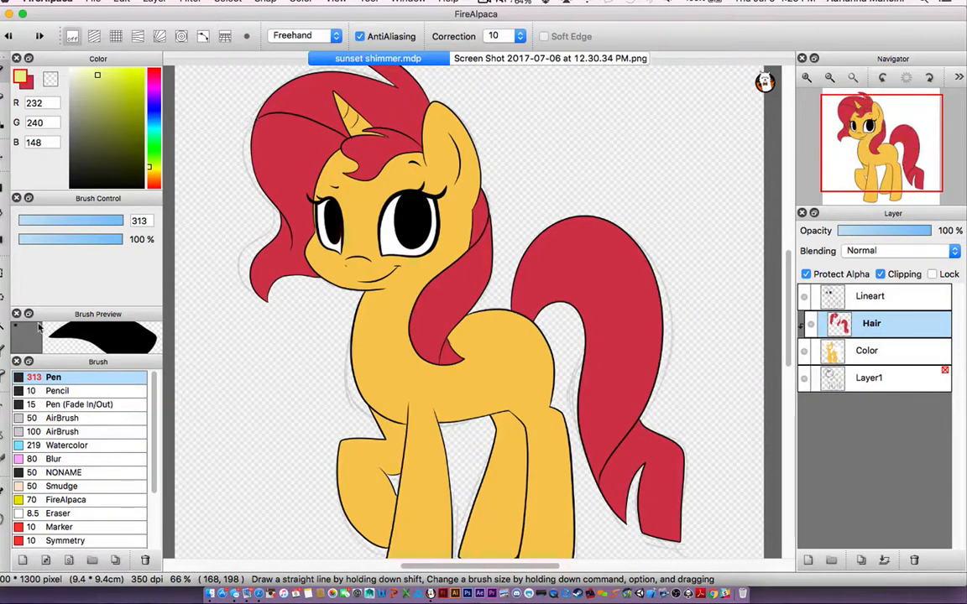
click(38, 220)
Bring up the unicorn reference picture on the wiki page in Safari and place the FireAlpaca window beside it with its side panels hidden.
key(ctrl+Left)
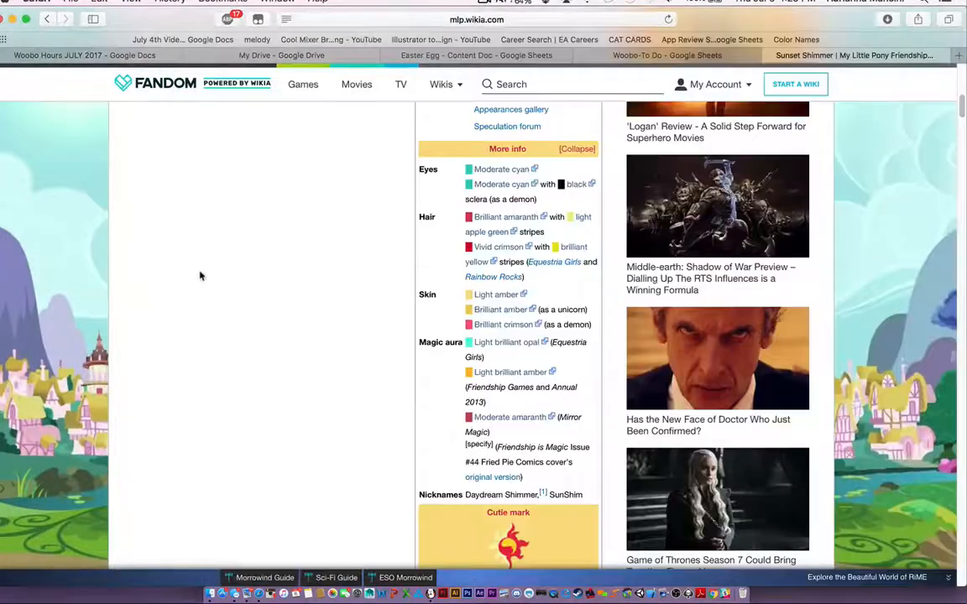
scroll(397, 244, up, 15)
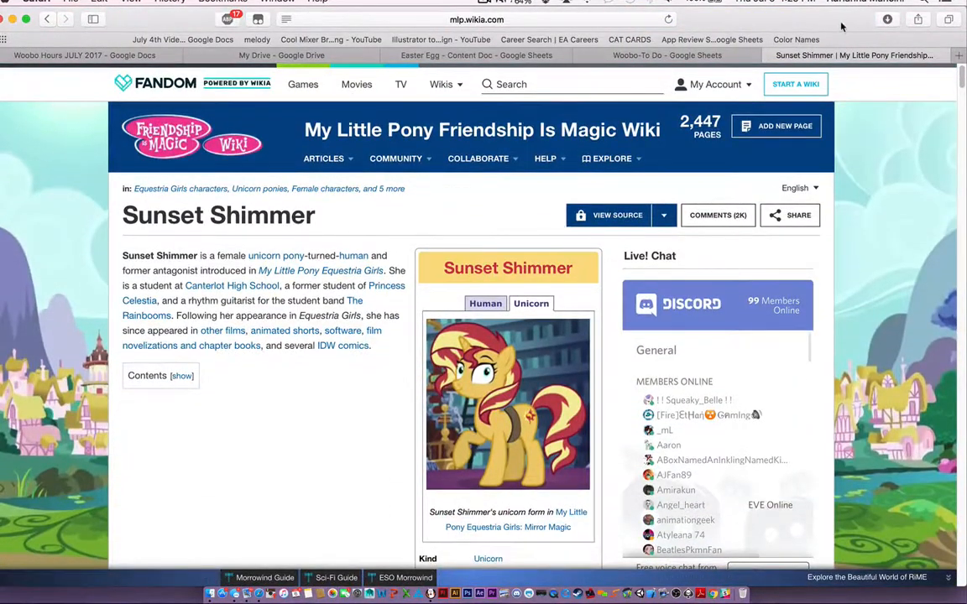
key(ctrl+Right)
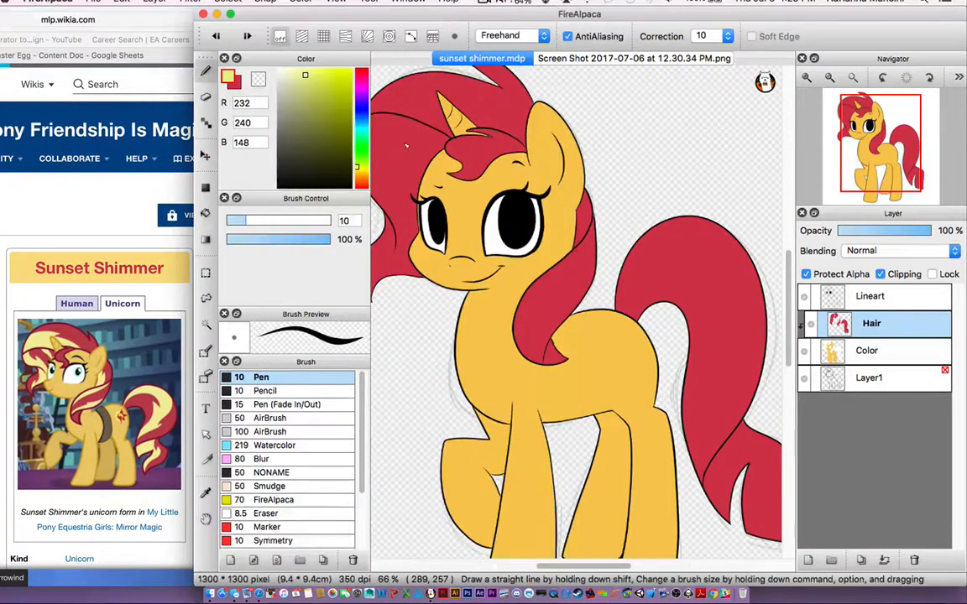
key(Tab)
key(super+plus)
key(super+plus)
drag(478, 149, 651, 453)
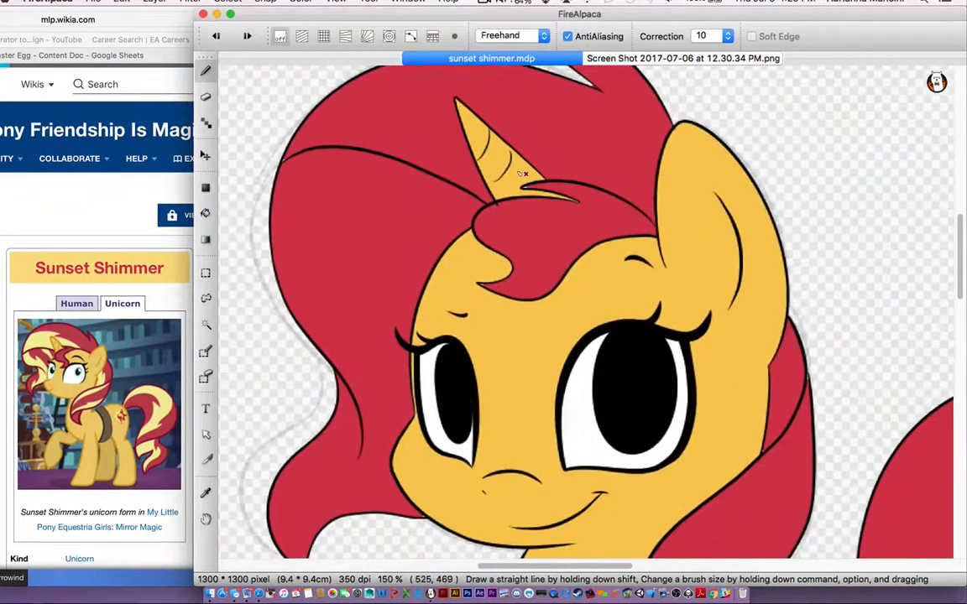
Outline a jagged-edged light green stripe with the Pen across the top mane behind the horn and fill it.
drag(512, 122, 618, 246)
key(Tab)
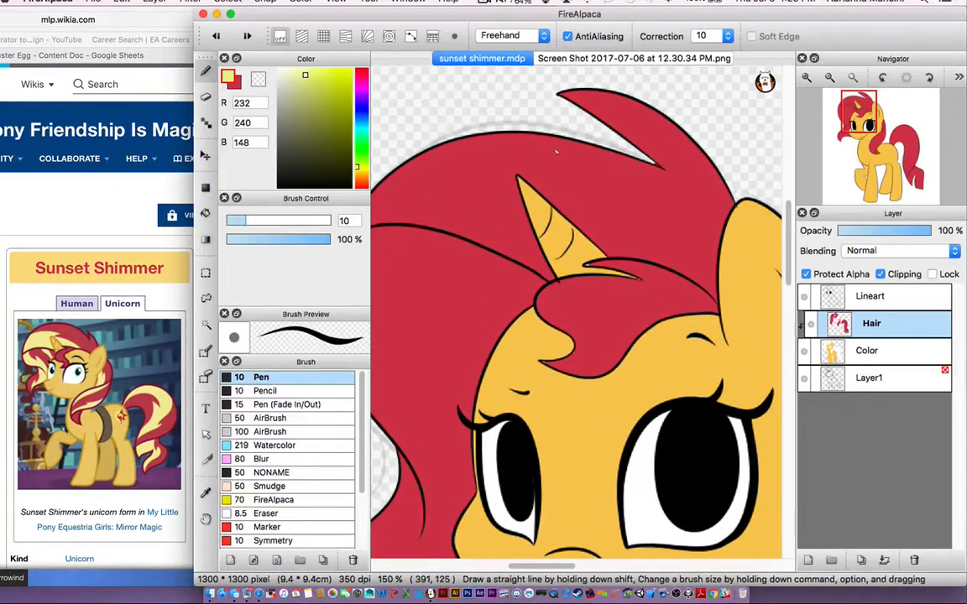
mouse_move(519, 105)
mouse_down()
mouse_move(641, 189)
mouse_move(585, 174)
mouse_move(684, 277)
mouse_up()
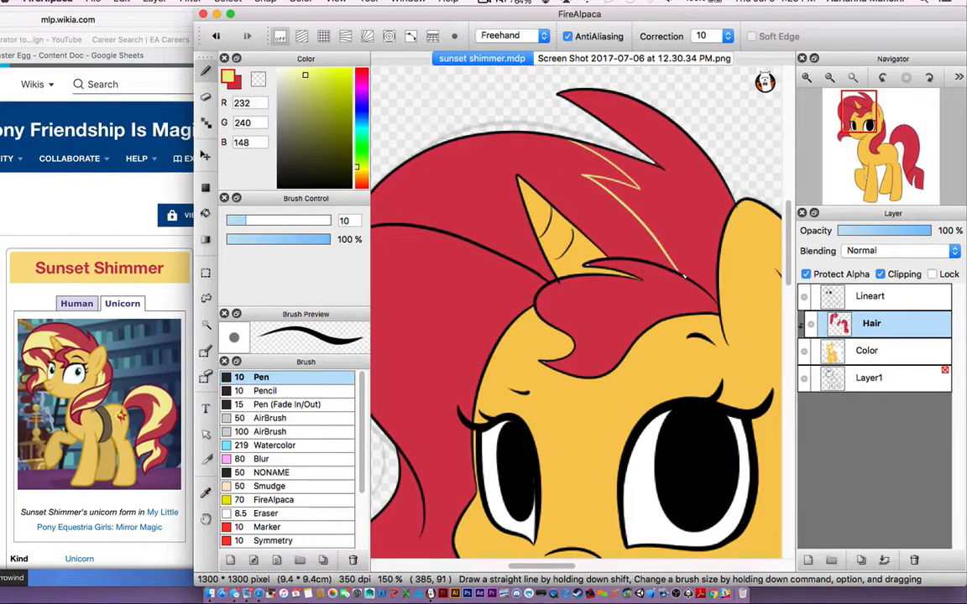
key(g)
click(596, 217)
key(b)
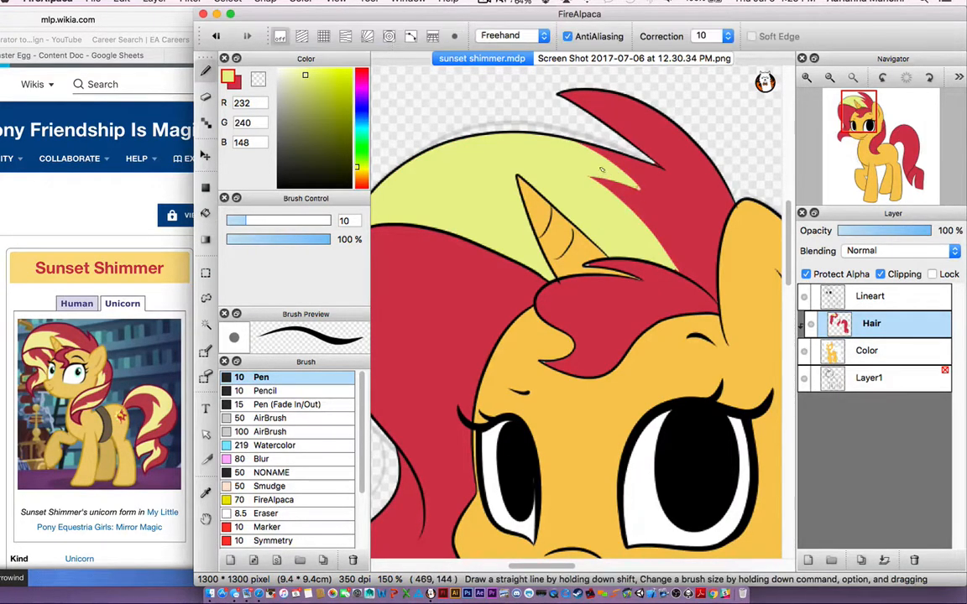
Outline a light green stripe with a notched top along the outer side of the front mane lock and fill it.
scroll(602, 170, down, 5)
scroll(601, 170, left, 5)
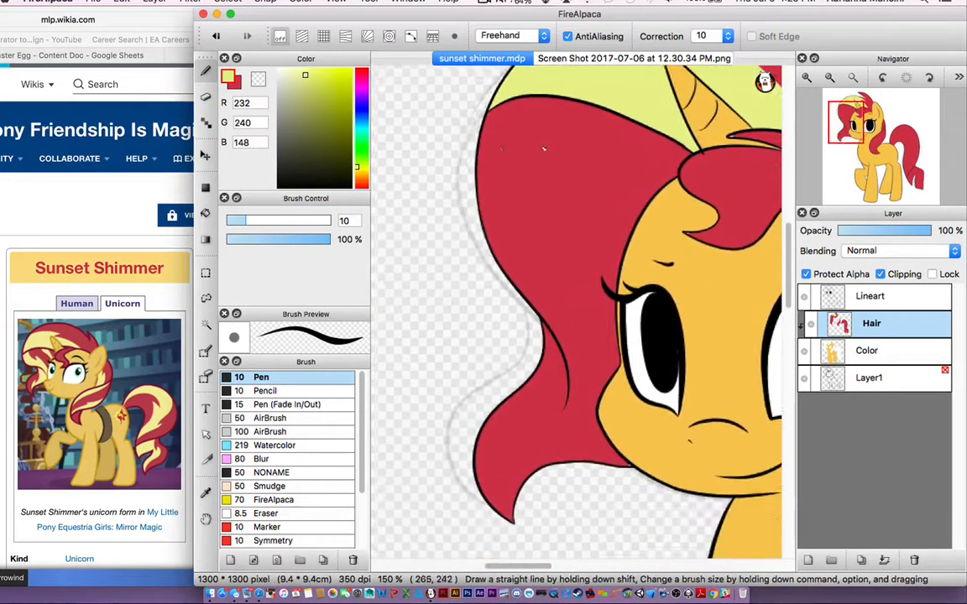
drag(522, 99, 516, 172)
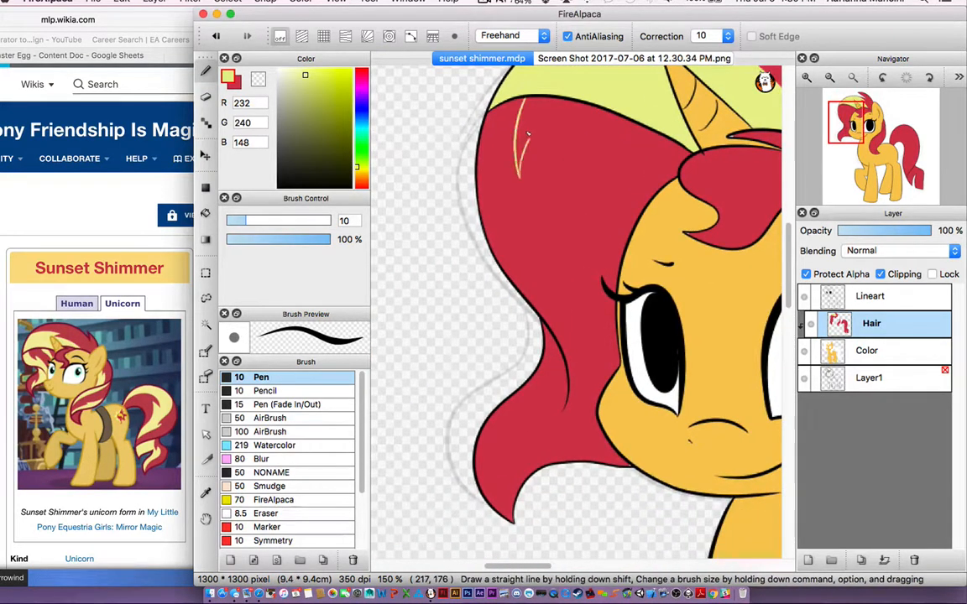
mouse_move(528, 133)
mouse_down()
mouse_move(527, 166)
mouse_move(573, 262)
mouse_move(588, 335)
mouse_move(569, 394)
mouse_up()
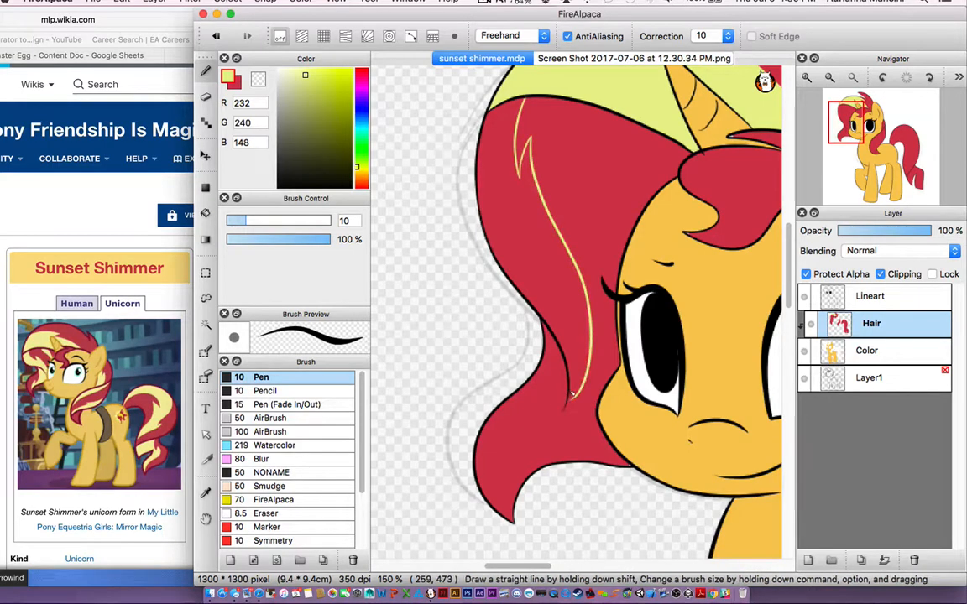
key(g)
click(569, 351)
key(b)
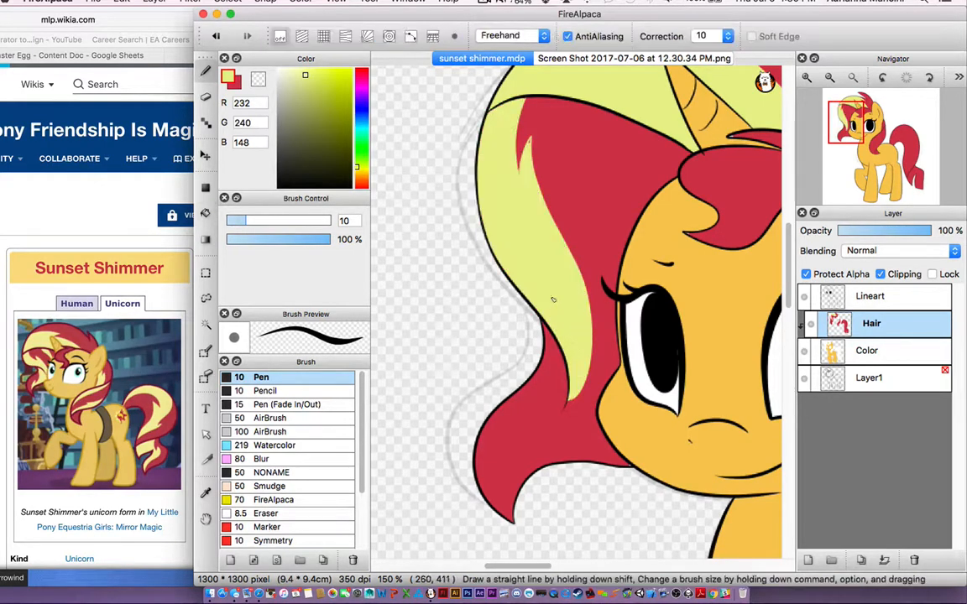
Outline and fill a light green section of the front lock where it meets the forehead.
drag(621, 118, 644, 204)
key(g)
click(652, 168)
key(b)
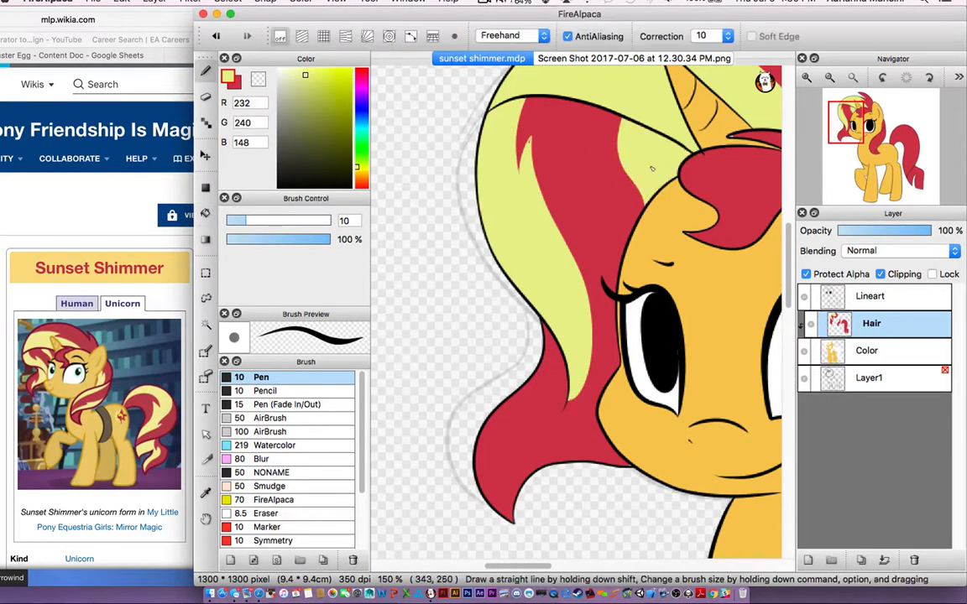
Switch to the red hair color, then outline and fill a small red stripe between the forehead section and the bangs.
key(x)
drag(663, 135, 671, 184)
key(g)
click(677, 162)
key(b)
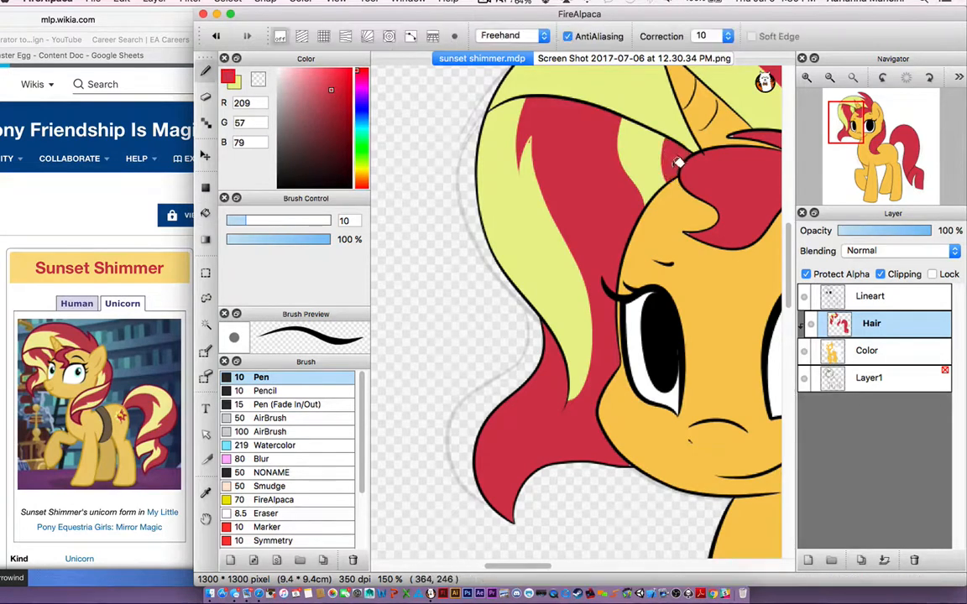
Swap the foreground and background colors several times, ending with light green as the drawing color.
click(235, 83)
click(235, 83)
click(235, 83)
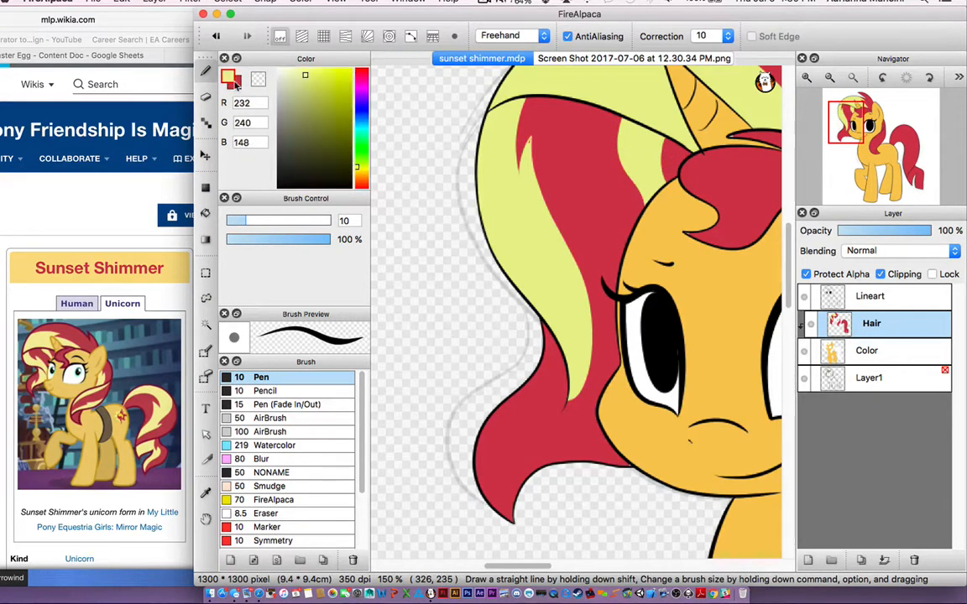
click(235, 84)
click(235, 83)
click(235, 83)
click(235, 83)
click(235, 83)
click(235, 83)
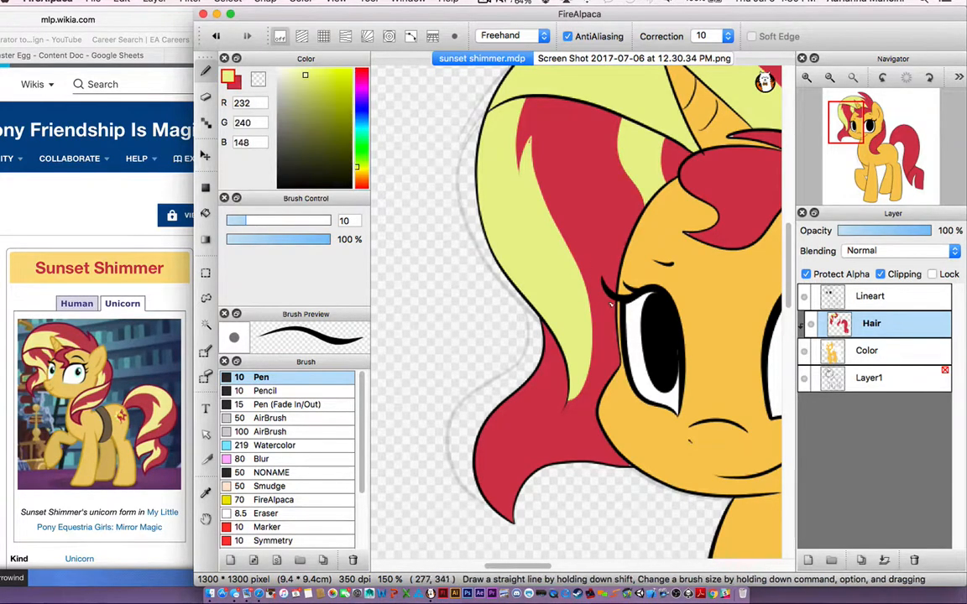
Outline a curved light green stripe through the lower curl of the front lock and fill it.
scroll(521, 307, down, 3)
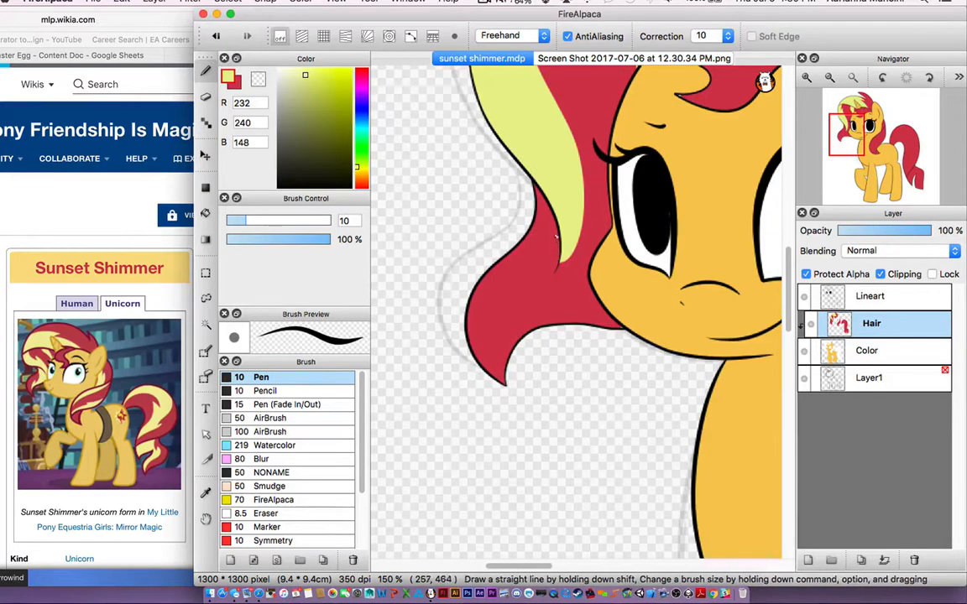
mouse_move(551, 215)
mouse_down()
mouse_move(551, 253)
mouse_move(505, 323)
mouse_move(526, 369)
mouse_move(564, 327)
mouse_up()
key(g)
click(545, 298)
key(b)
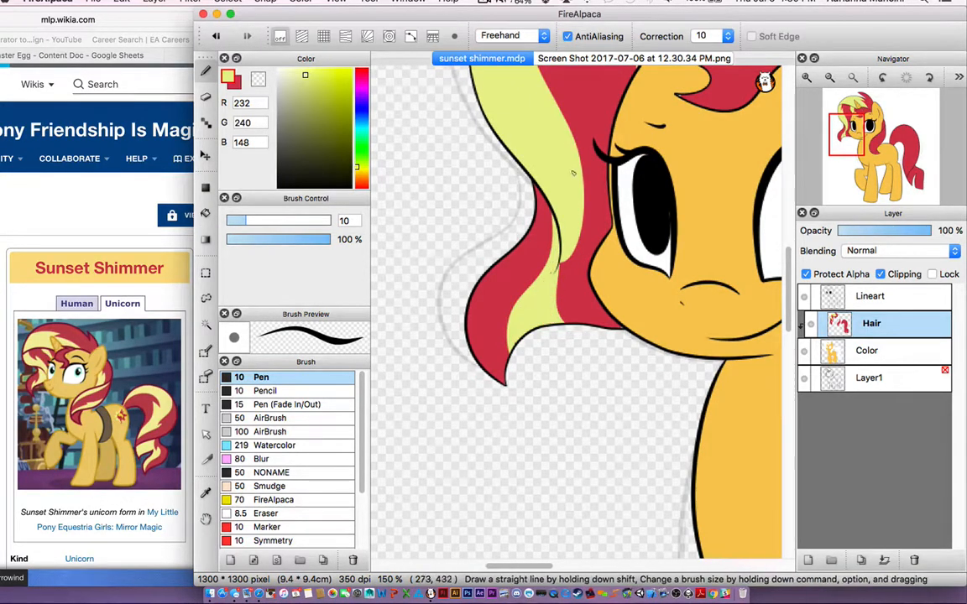
Outline and fill light green stripes on the hair behind the cheek and along the inner edge of the long neck lock.
mouse_move(577, 168)
mouse_down()
mouse_move(570, 231)
mouse_move(549, 324)
mouse_move(567, 228)
mouse_move(579, 340)
mouse_up()
scroll(543, 325, down, 4)
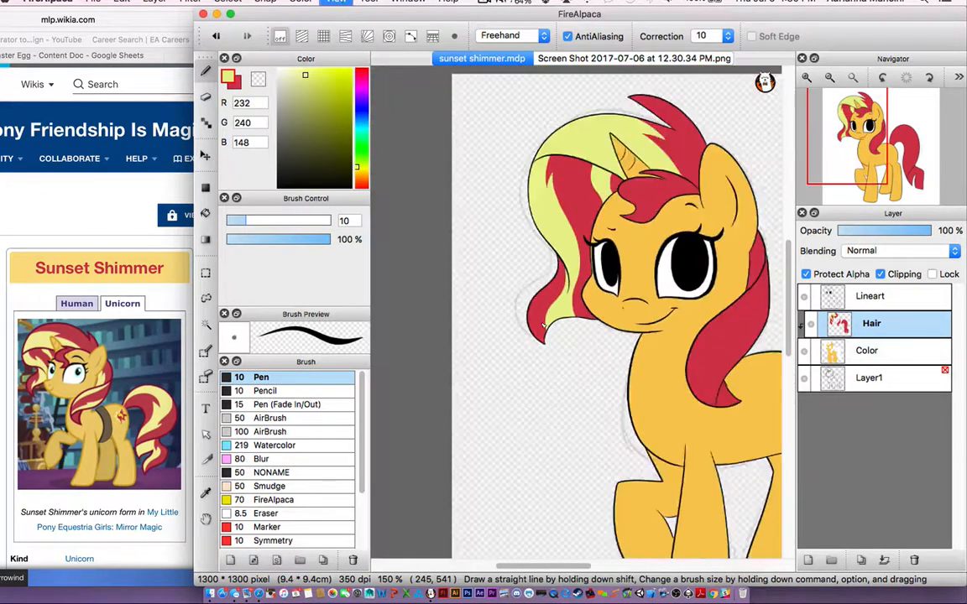
drag(448, 175, 558, 248)
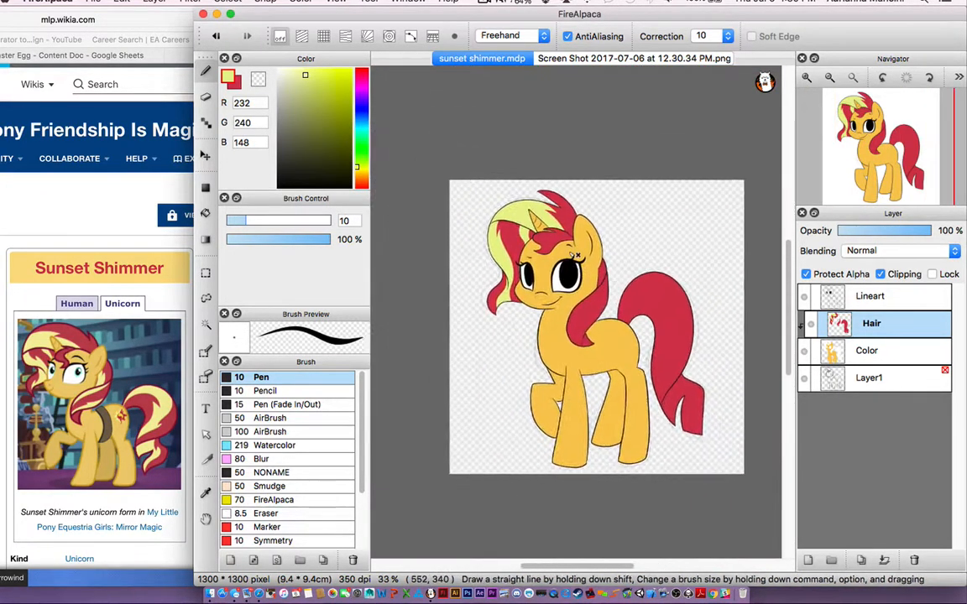
scroll(576, 254, up, 4)
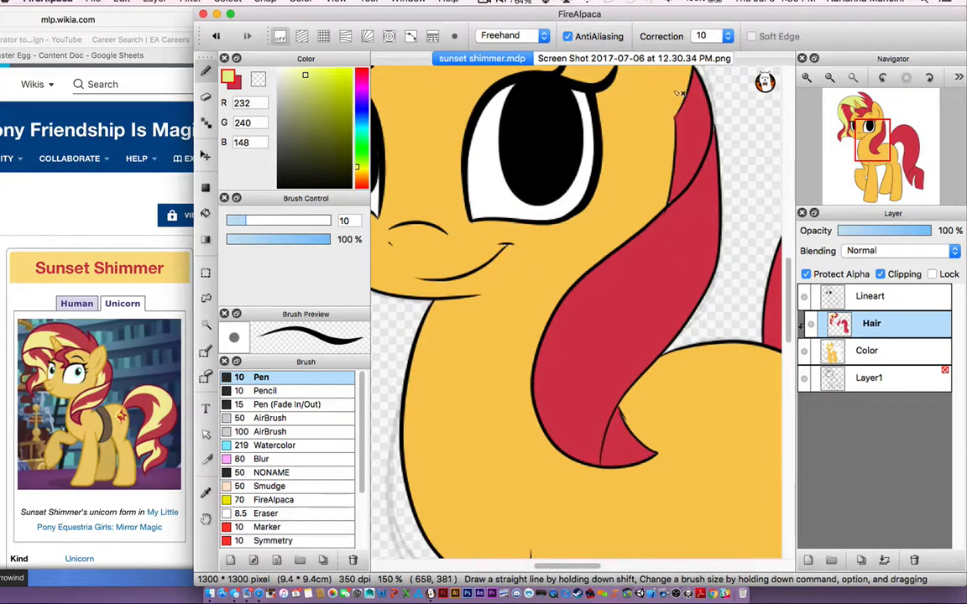
mouse_move(676, 94)
mouse_down()
mouse_move(700, 155)
mouse_move(676, 107)
mouse_move(682, 86)
mouse_move(690, 162)
mouse_move(583, 262)
mouse_move(556, 414)
mouse_up()
key(g)
click(694, 153)
key(b)
key(g)
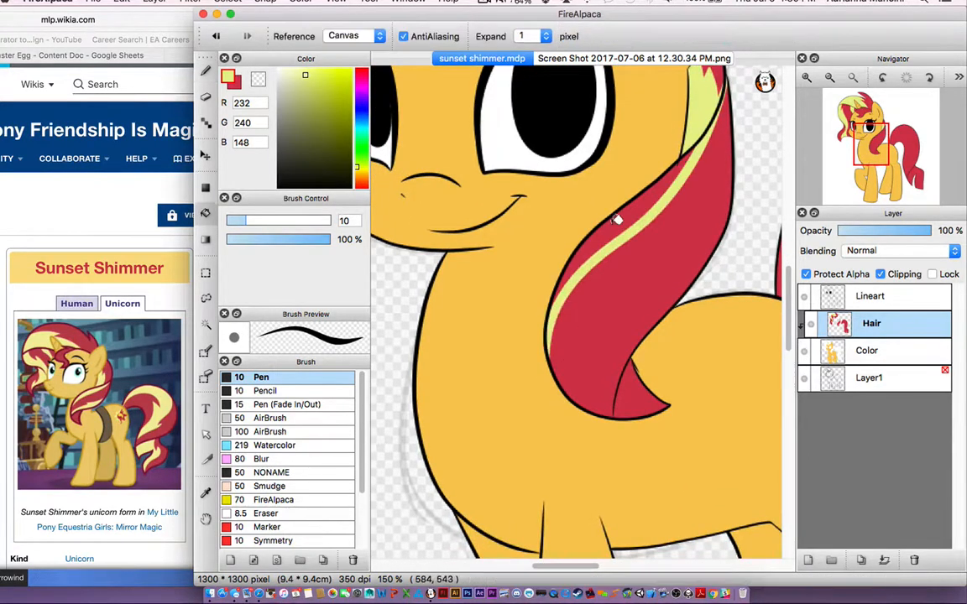
click(620, 215)
key(b)
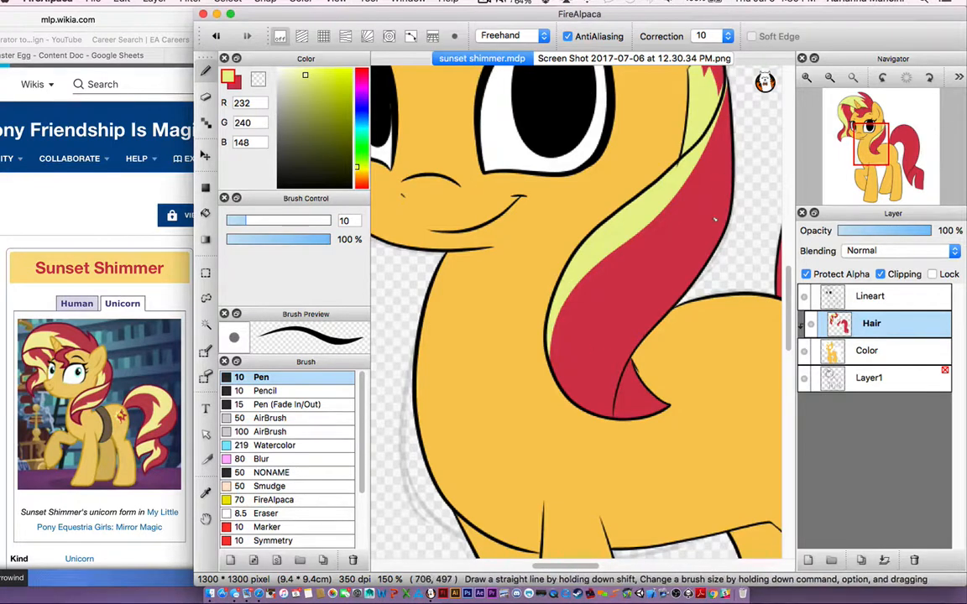
Outline and fill a notched light green stripe along the outer edge of the long neck lock down to its lower end.
drag(728, 207, 545, 370)
key(g)
click(645, 274)
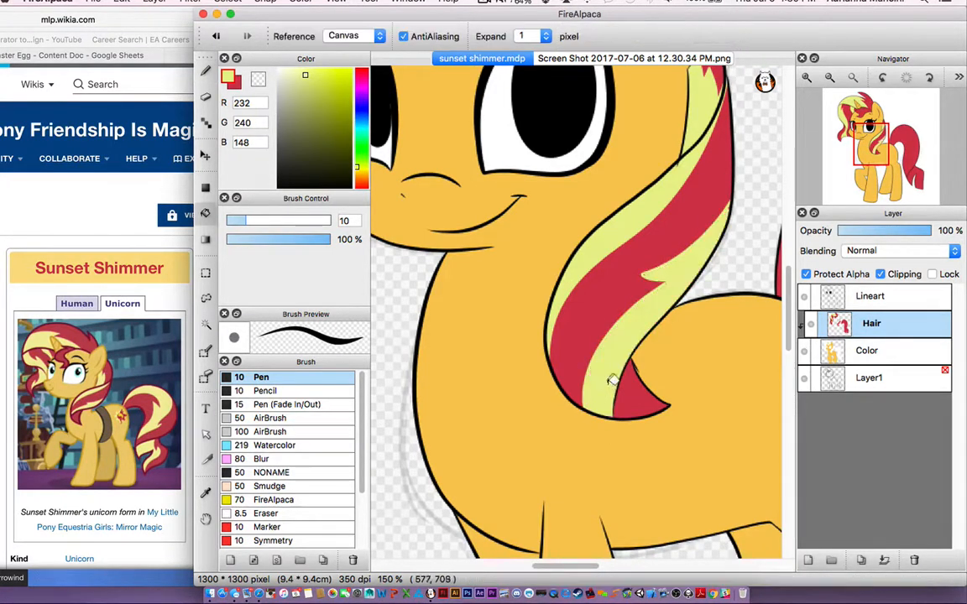
key(b)
Draw the inner edge of a light green tail stripe, arching from the tail base to a jagged notch and the inner outline.
key(x)
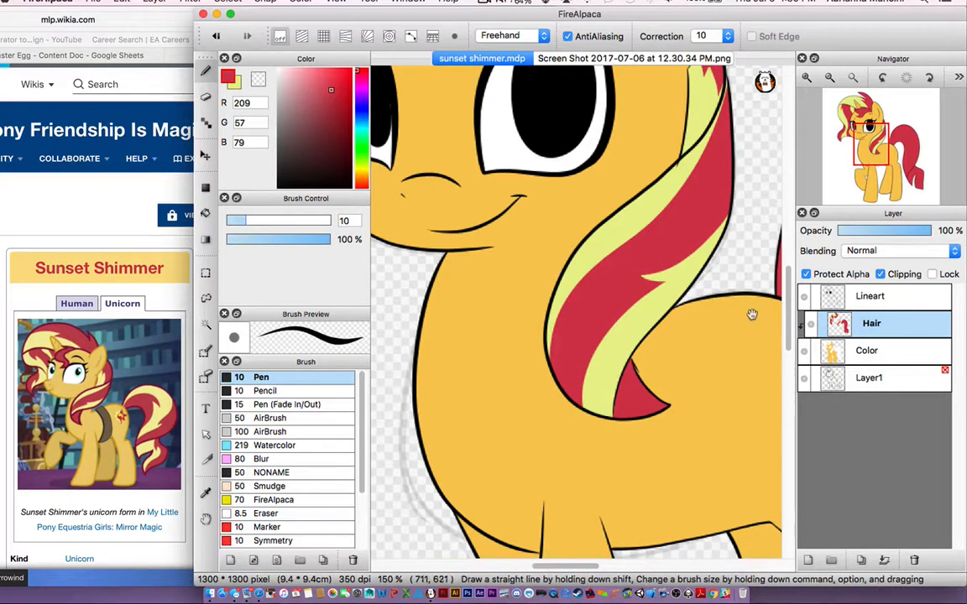
scroll(588, 377, down, 5)
scroll(470, 358, right, 5)
scroll(469, 359, up, 3)
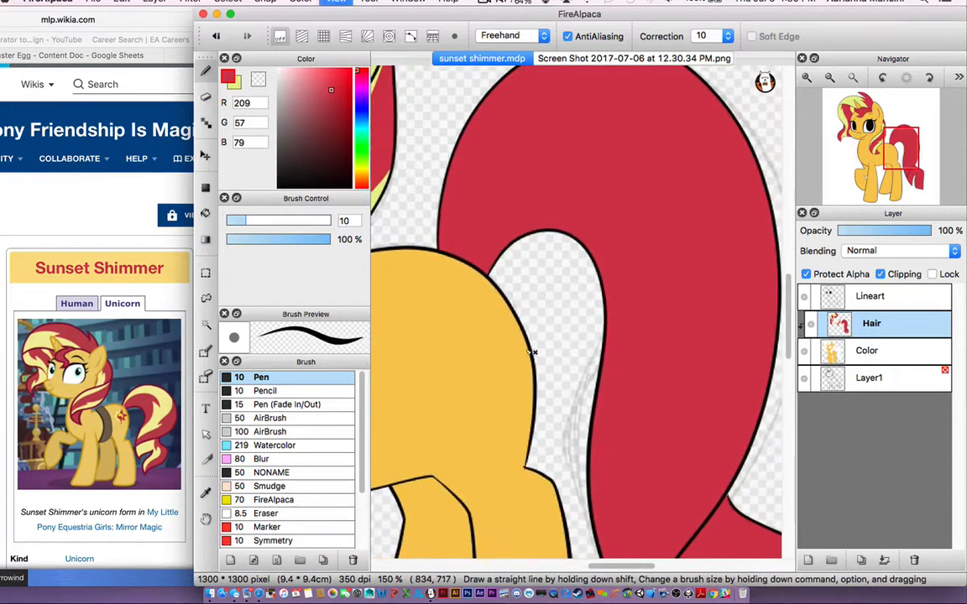
key(super+minus)
key(x)
mouse_move(491, 272)
mouse_down()
mouse_move(538, 189)
mouse_move(590, 193)
mouse_up()
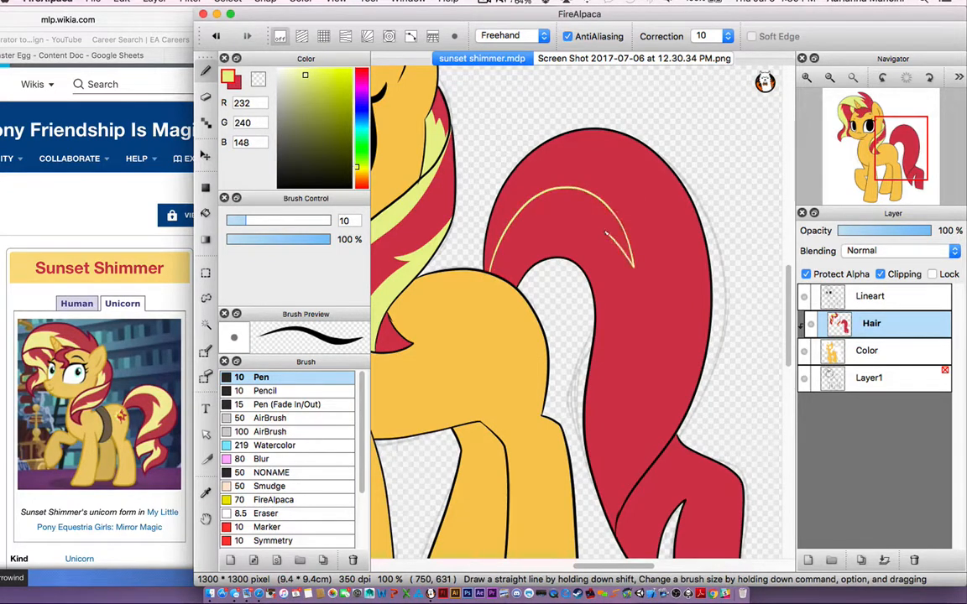
mouse_move(606, 235)
mouse_down()
mouse_move(613, 303)
mouse_move(592, 344)
mouse_up()
scroll(623, 306, down, 2)
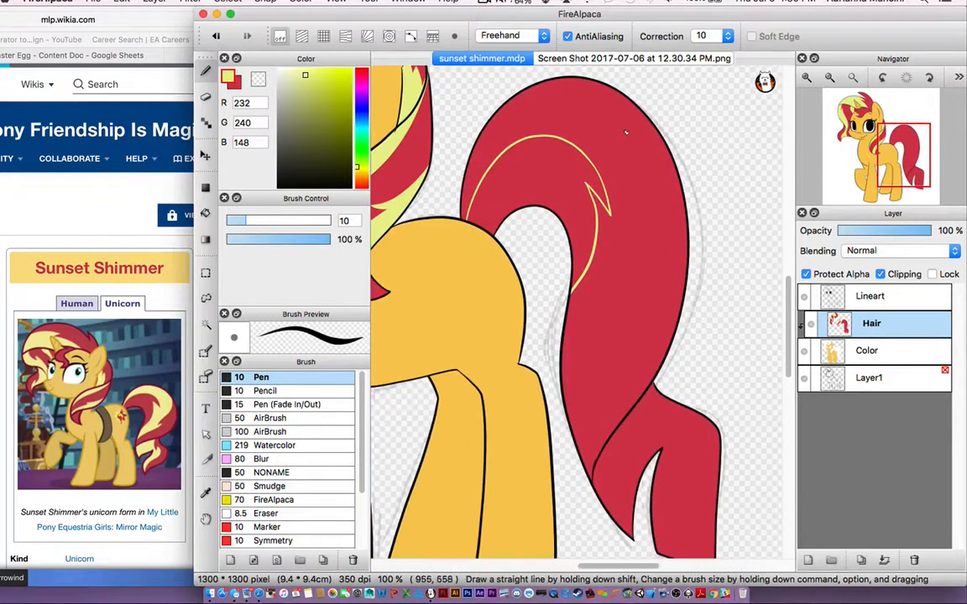
Draw the jagged outer edge of the tail stripe down to the tail's crossing and fill the enclosed area light green.
mouse_move(628, 99)
mouse_down()
mouse_move(644, 111)
mouse_move(671, 222)
mouse_move(642, 314)
mouse_up()
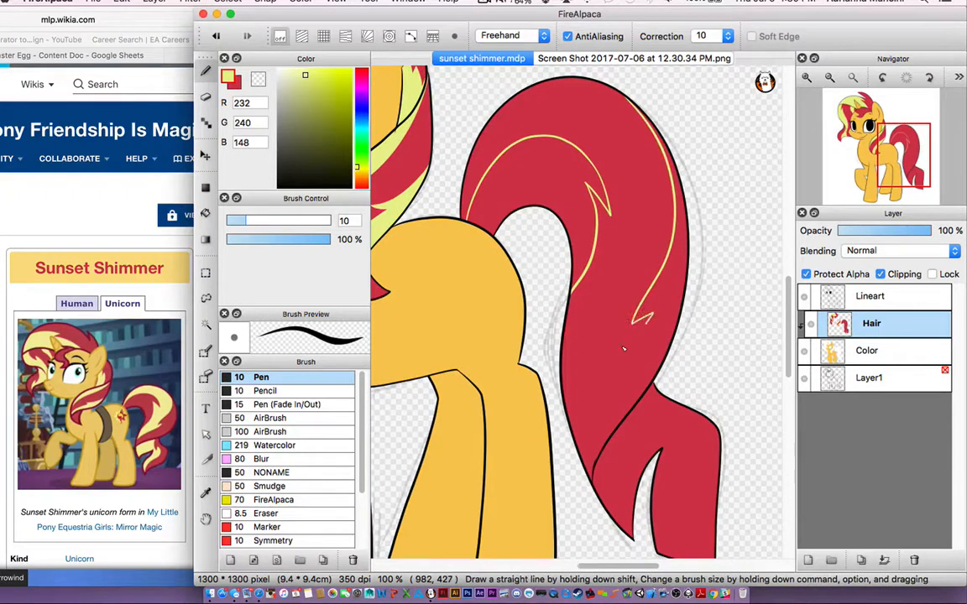
drag(586, 282, 524, 415)
key(g)
click(626, 324)
key(b)
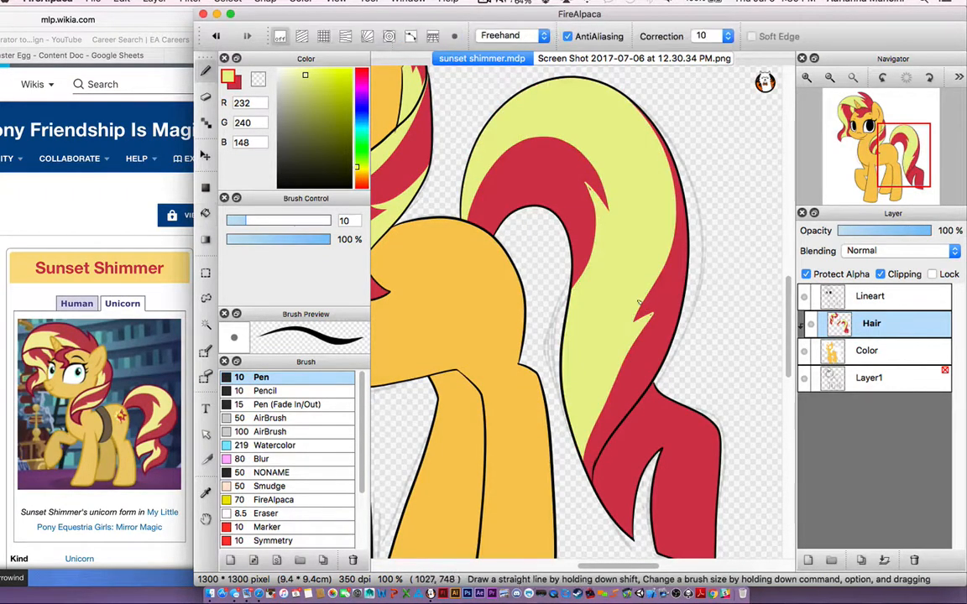
Sample the red hair color, set the Pen size to 14.3 and smooth the red stripe's edge in the lower tail.
key(super+plus)
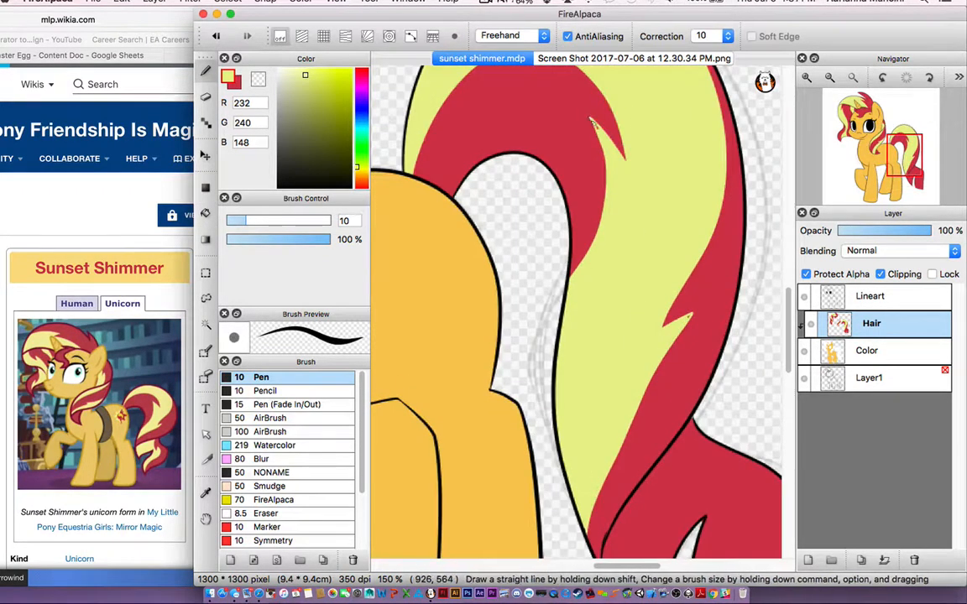
scroll(629, 226, down, 3)
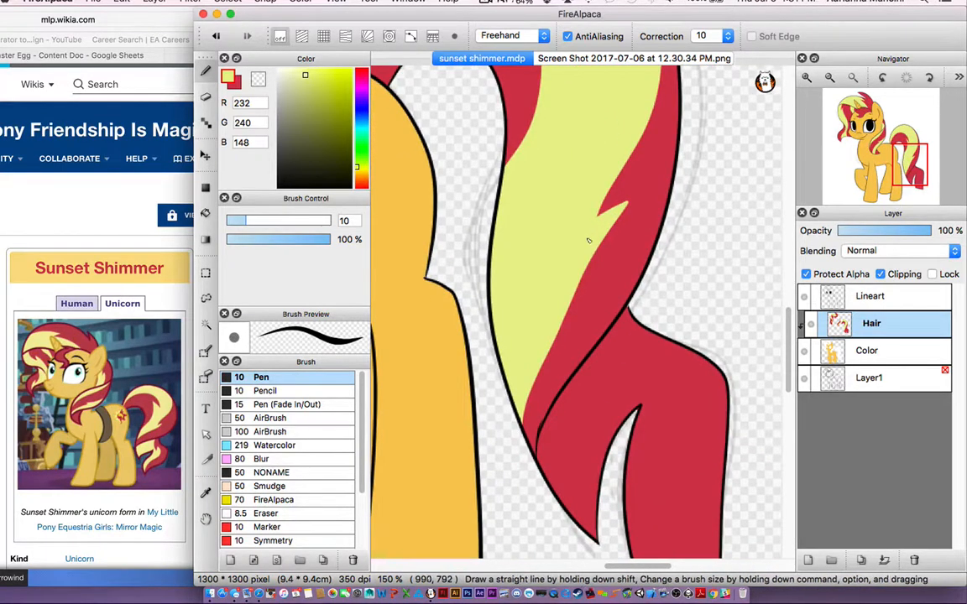
scroll(629, 185, down, 2)
alt+click(645, 156)
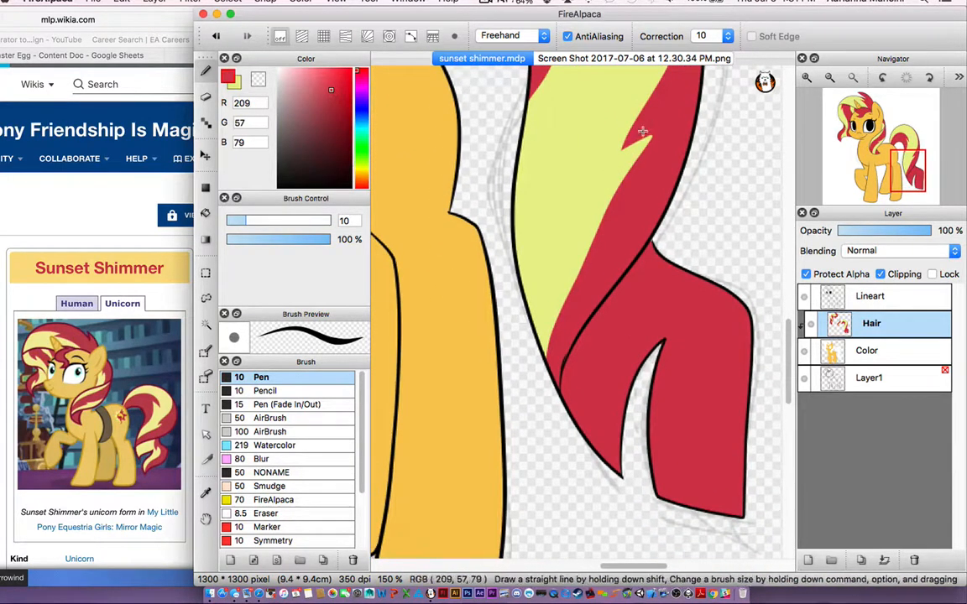
drag(642, 132, 656, 133)
drag(549, 341, 646, 141)
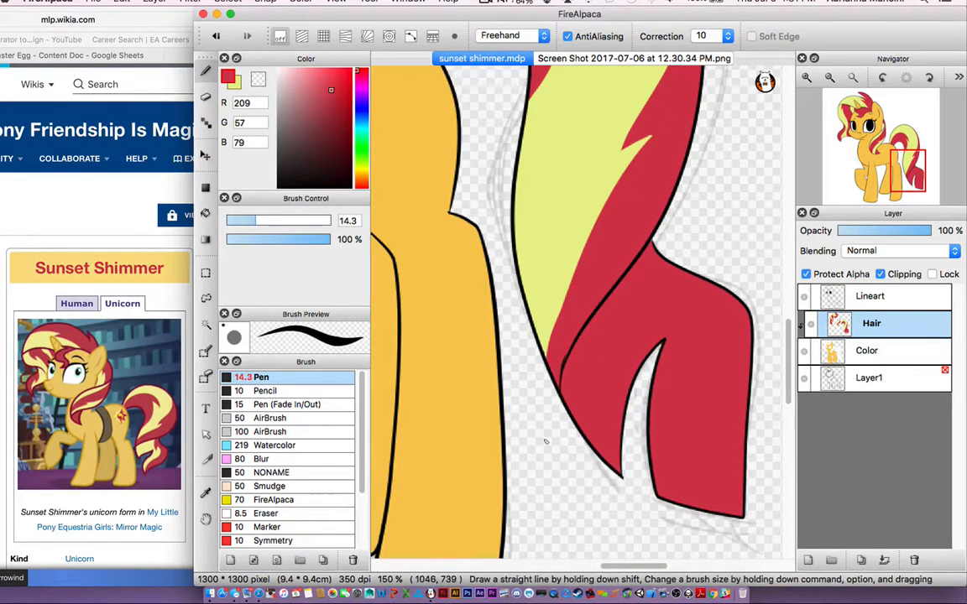
Sample the light green hair color, then outline a notched stripe across the forked tail end and fill it.
alt+click(540, 326)
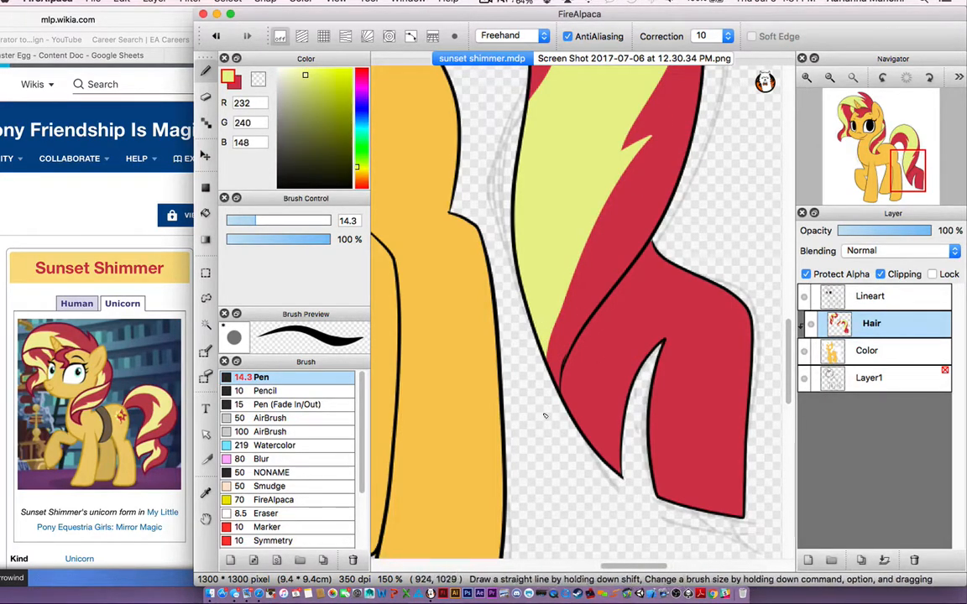
mouse_move(613, 286)
mouse_down()
mouse_move(673, 313)
mouse_move(682, 353)
mouse_move(661, 375)
mouse_move(679, 360)
mouse_move(676, 369)
mouse_move(697, 326)
mouse_move(704, 332)
mouse_move(720, 389)
mouse_move(701, 468)
mouse_move(725, 513)
mouse_up()
key(g)
click(699, 369)
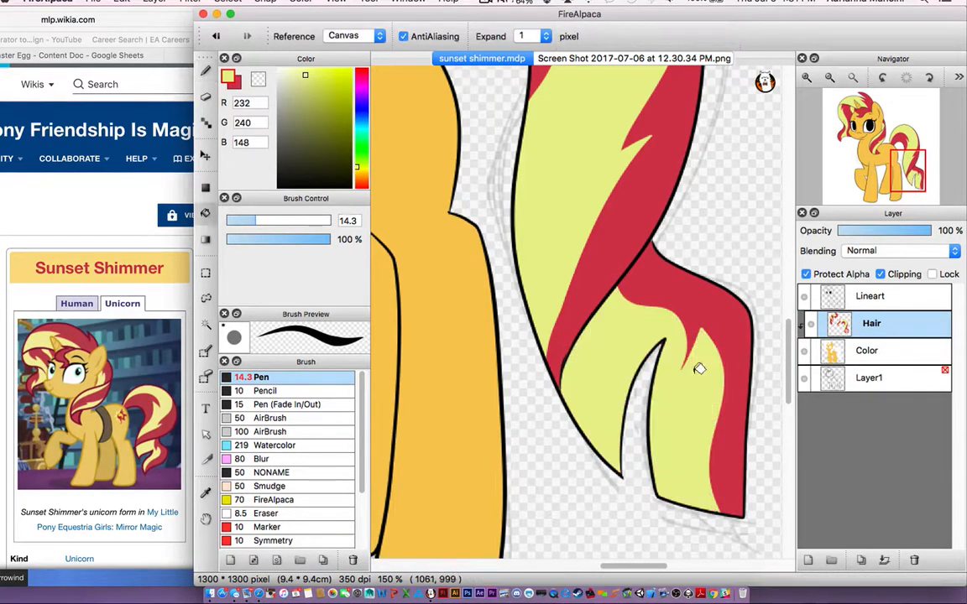
Try to lengthen the red spike in the tail end's stripe with a curved red Pen stroke.
key(x)
key(b)
key(x)
key(x)
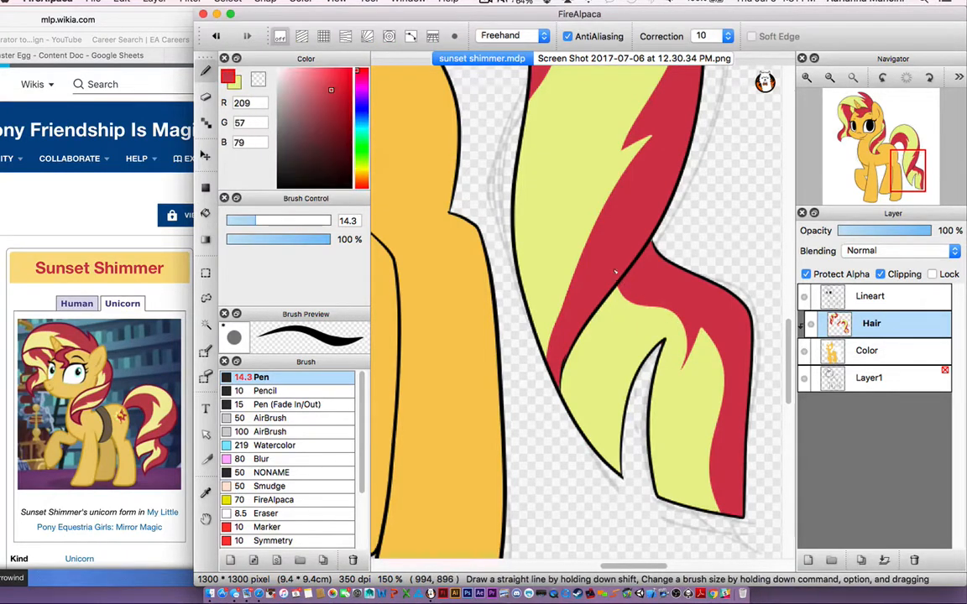
mouse_move(647, 303)
mouse_down()
mouse_move(674, 304)
mouse_move(684, 334)
mouse_move(680, 357)
mouse_move(662, 377)
mouse_up()
key(x)
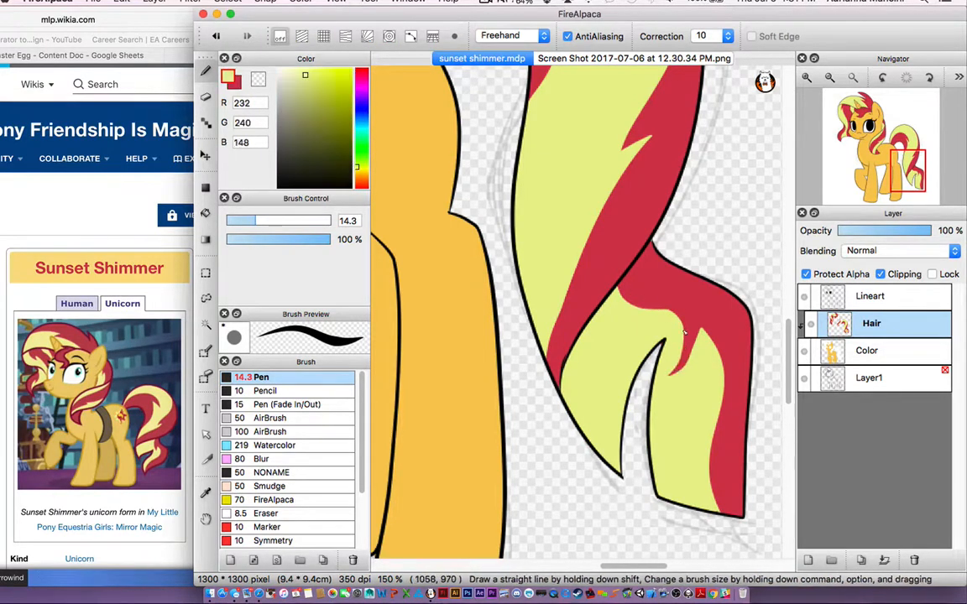
Trim the red spike in the tail end with light green Pen strokes and switch back to red.
key(x)
key(x)
drag(692, 339, 677, 381)
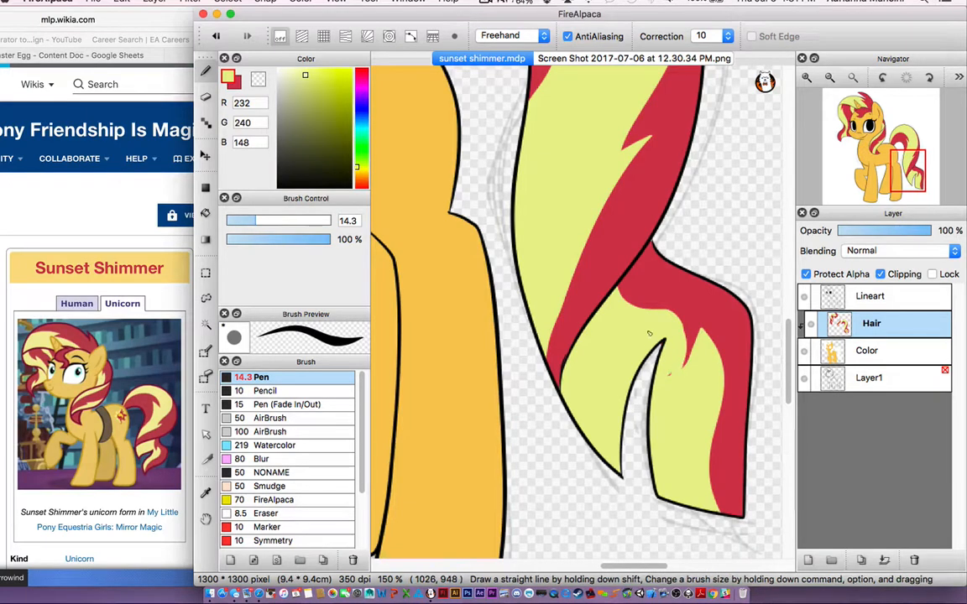
mouse_move(681, 344)
mouse_down()
mouse_move(657, 382)
mouse_move(687, 361)
mouse_up()
key(x)
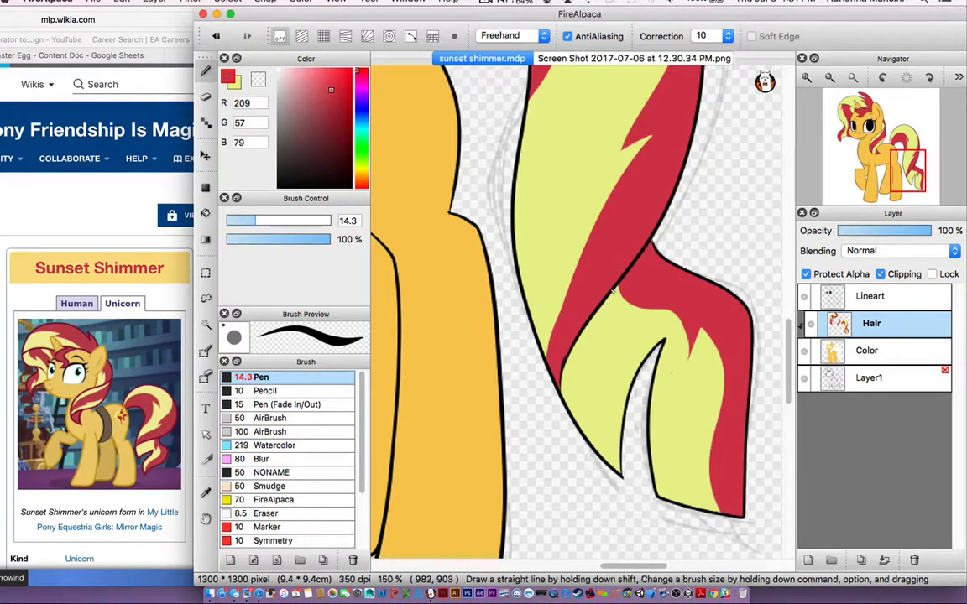
Reshape the small red spike in the tail end's stripe with alternating red and light green Pen strokes.
key(x)
key(x)
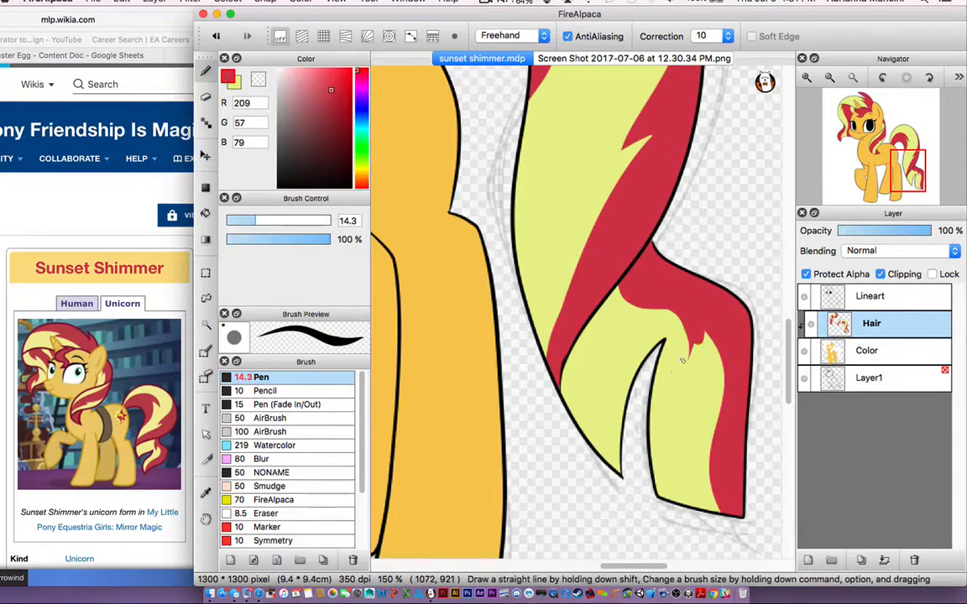
key(x)
drag(610, 291, 623, 328)
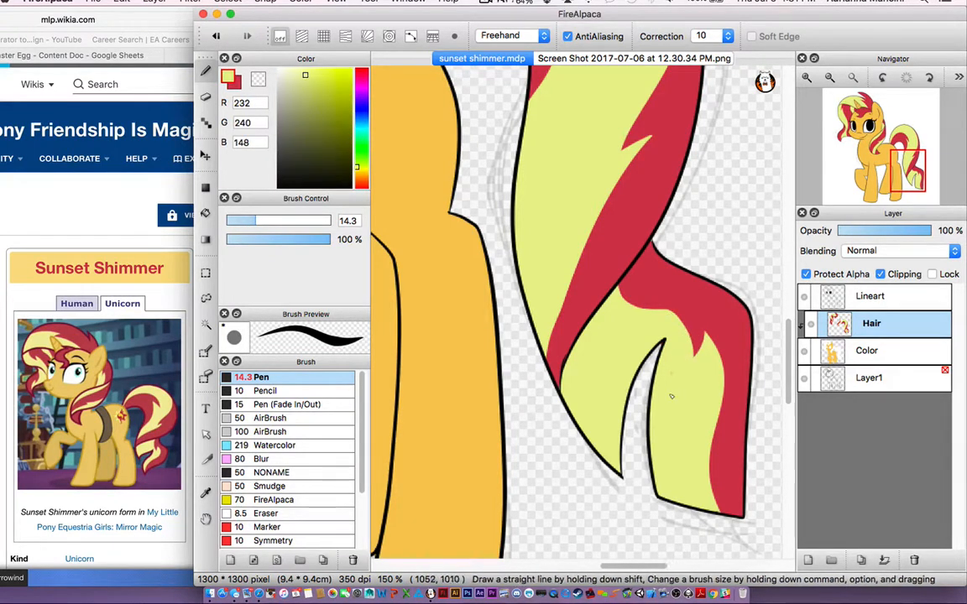
Merge the Hair layer down into the Color layer and check the Color and Lineart layers by toggling their visibility.
key(super+0)
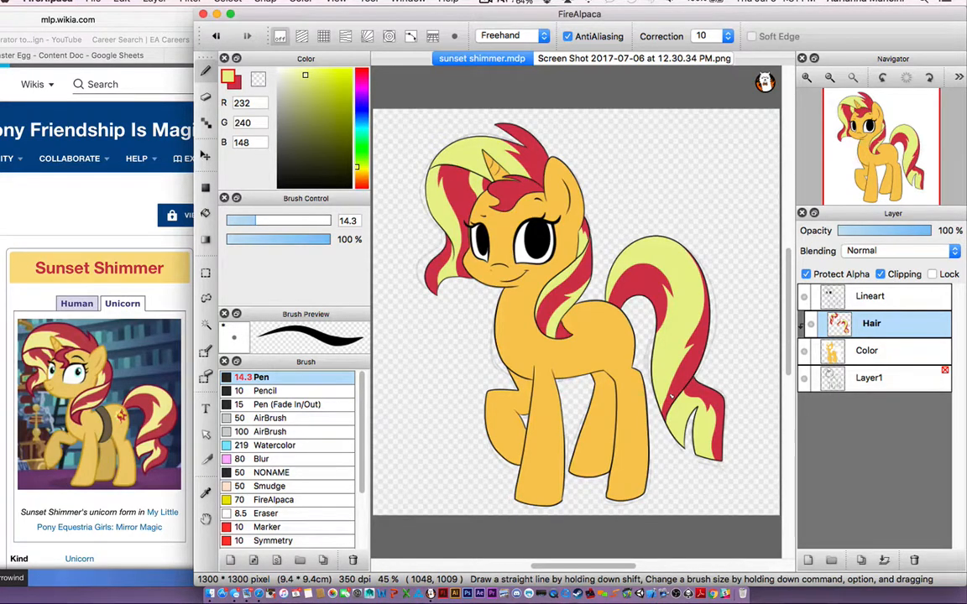
click(884, 559)
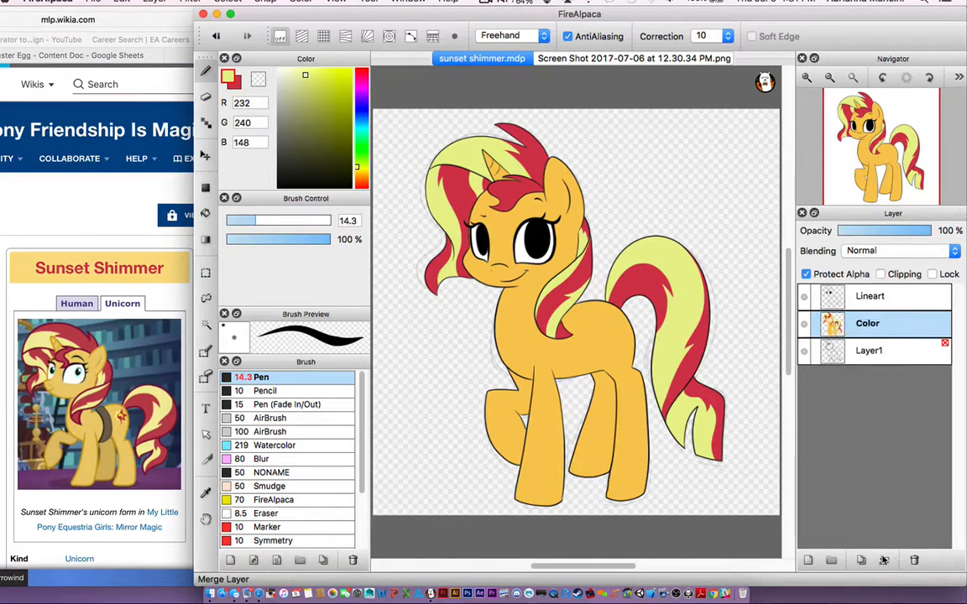
click(807, 326)
click(808, 327)
click(807, 306)
click(807, 304)
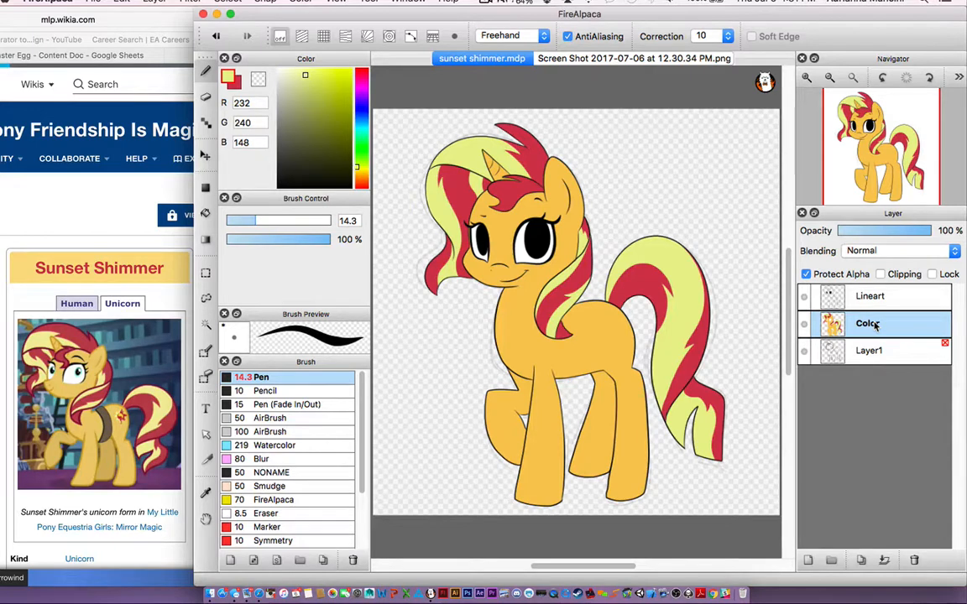
Open sunset cutie mark.png and paste its sun emblem into sunset shimmer.mdp as a new layer, closing the source image.
key(super+o)
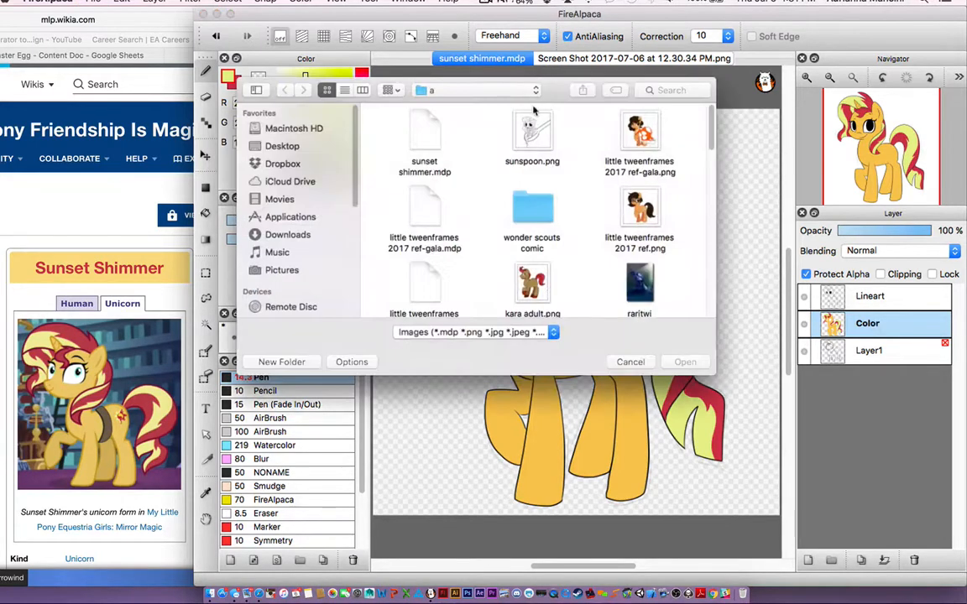
click(491, 90)
click(494, 88)
scroll(579, 254, down, 5)
scroll(579, 256, down, 6)
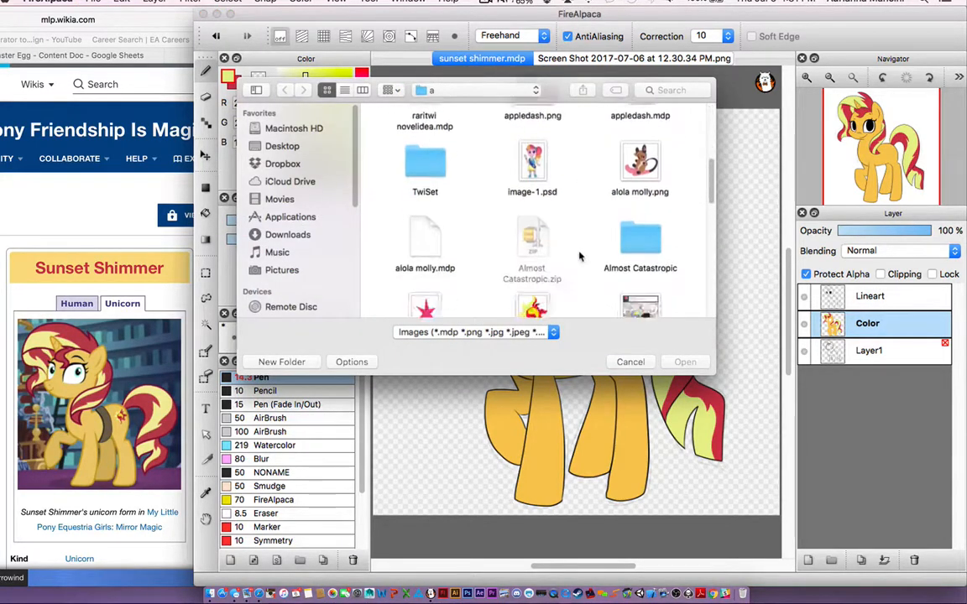
double_click(521, 223)
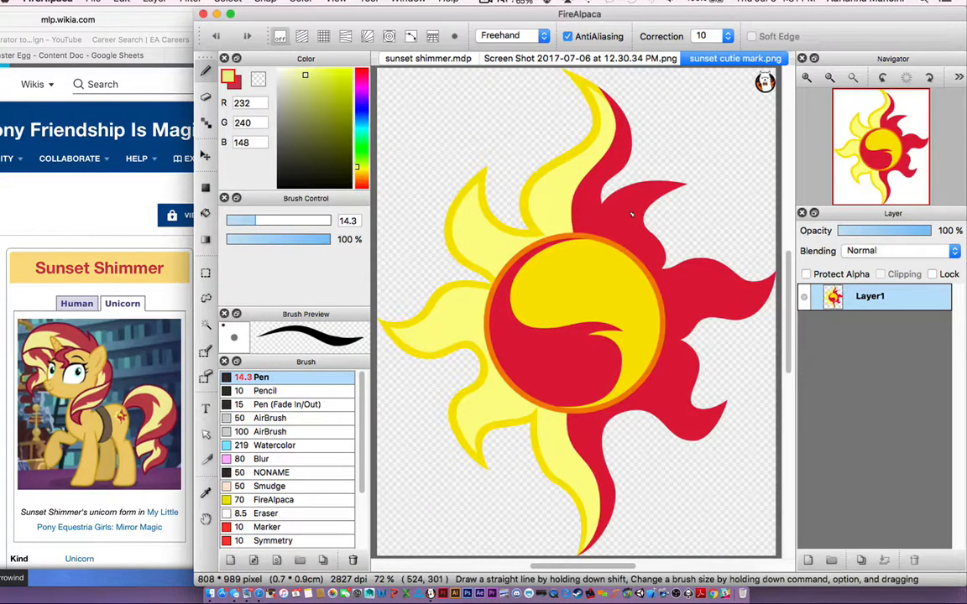
key(super+w)
key(super+v)
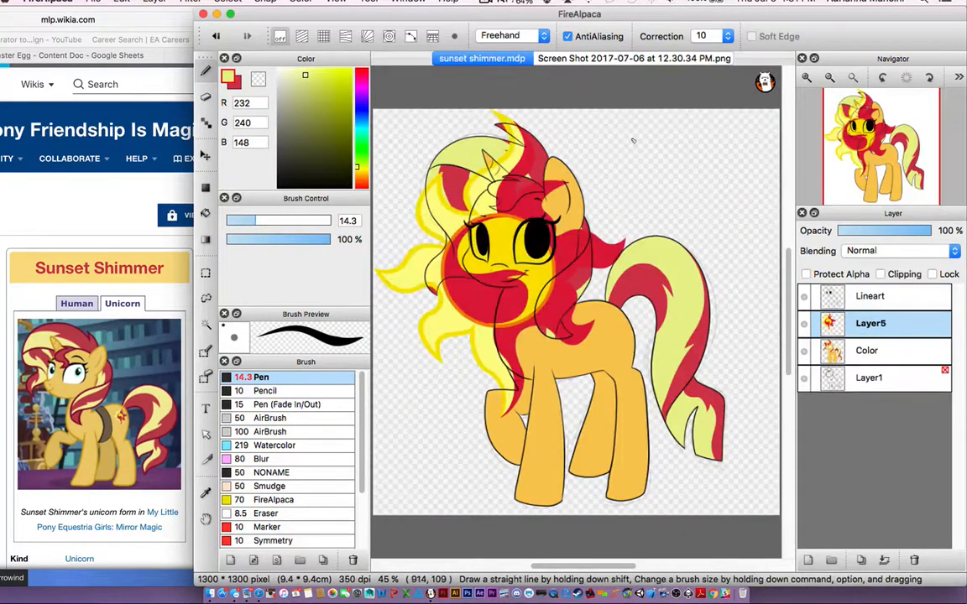
Scale the pasted sun emblem down to a small cutie mark on the pony's flank and merge it into the Color layer.
key(v)
drag(582, 247, 688, 310)
key(super+t)
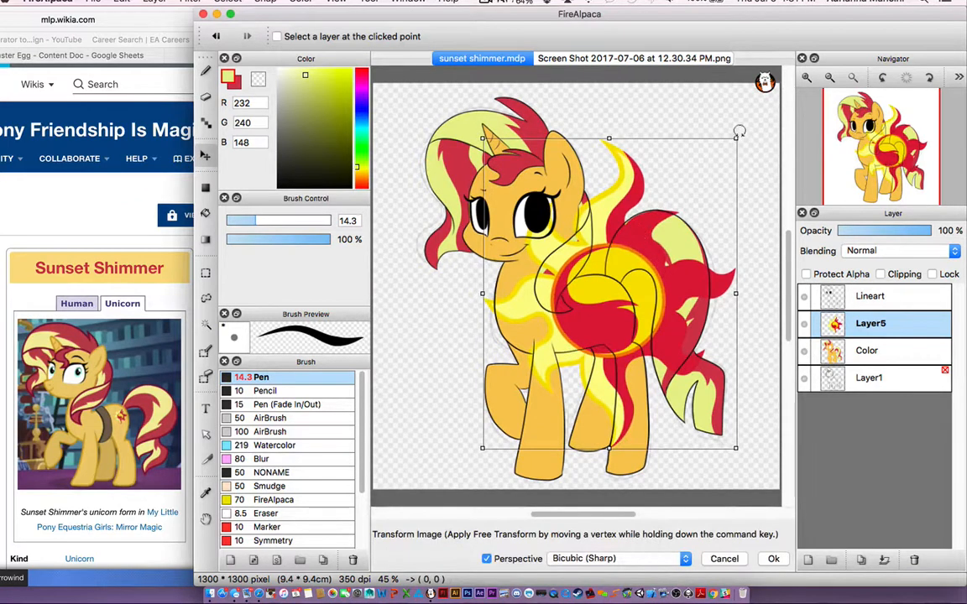
drag(737, 141, 636, 292)
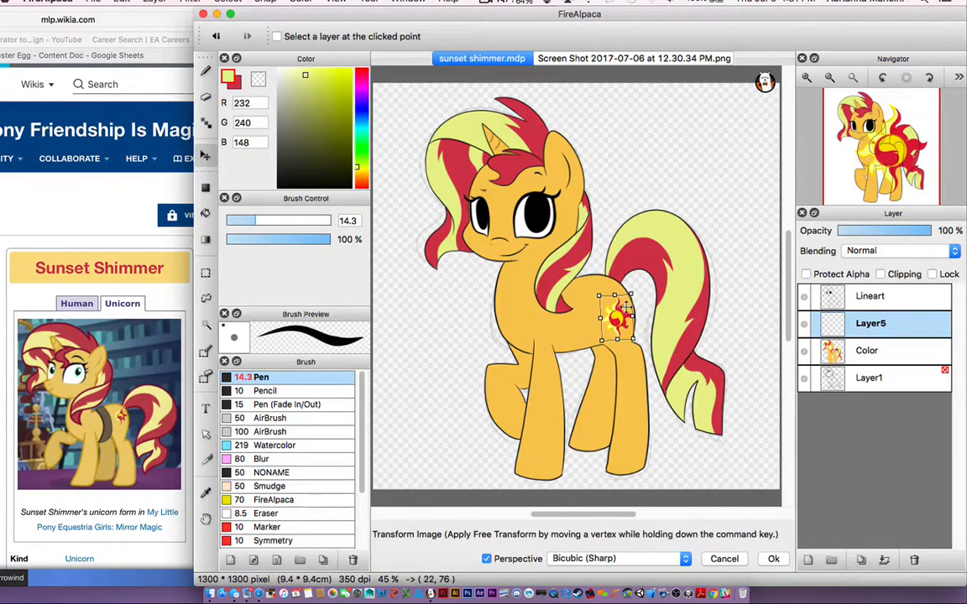
key(Return)
click(885, 558)
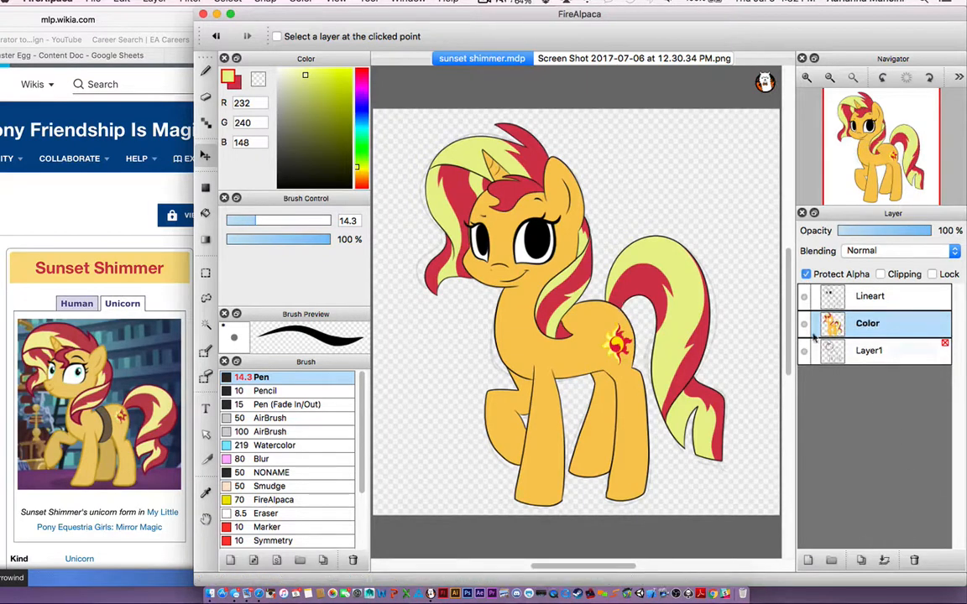
click(804, 324)
click(804, 324)
Add a new layer clipped to Color and cover the whole pony with a filled white rectangle.
click(809, 559)
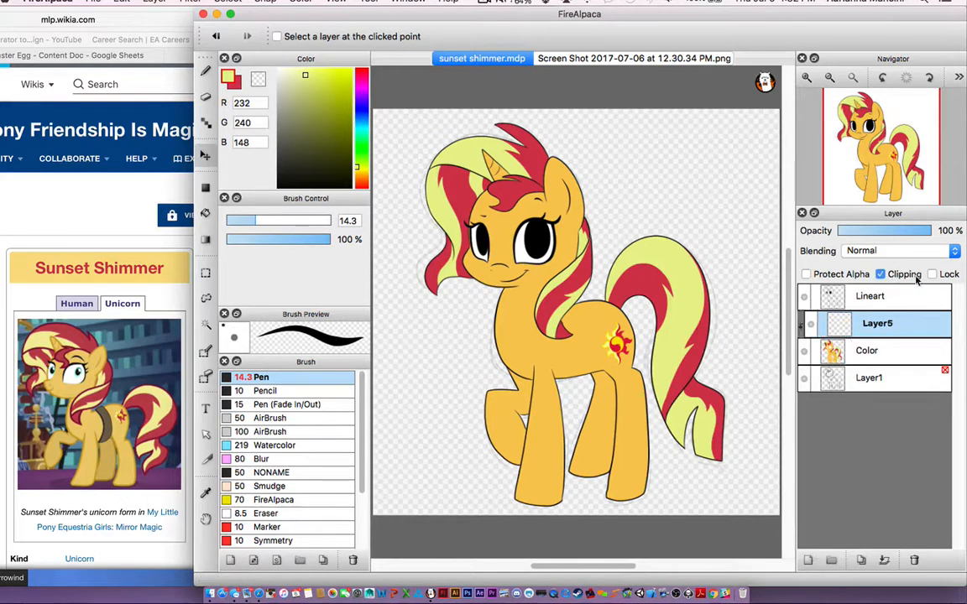
click(880, 273)
key(u)
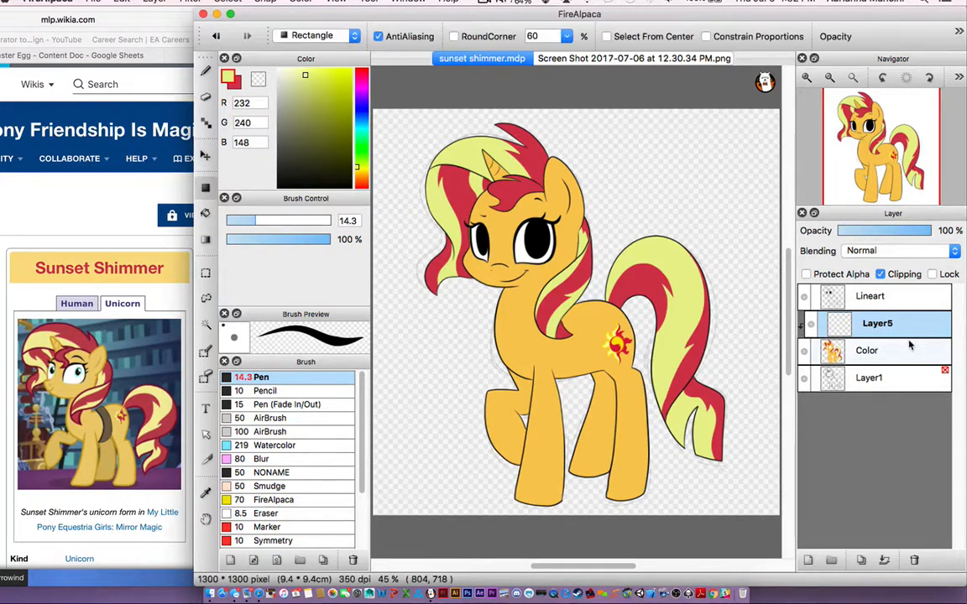
key(d)
key(x)
drag(397, 101, 847, 601)
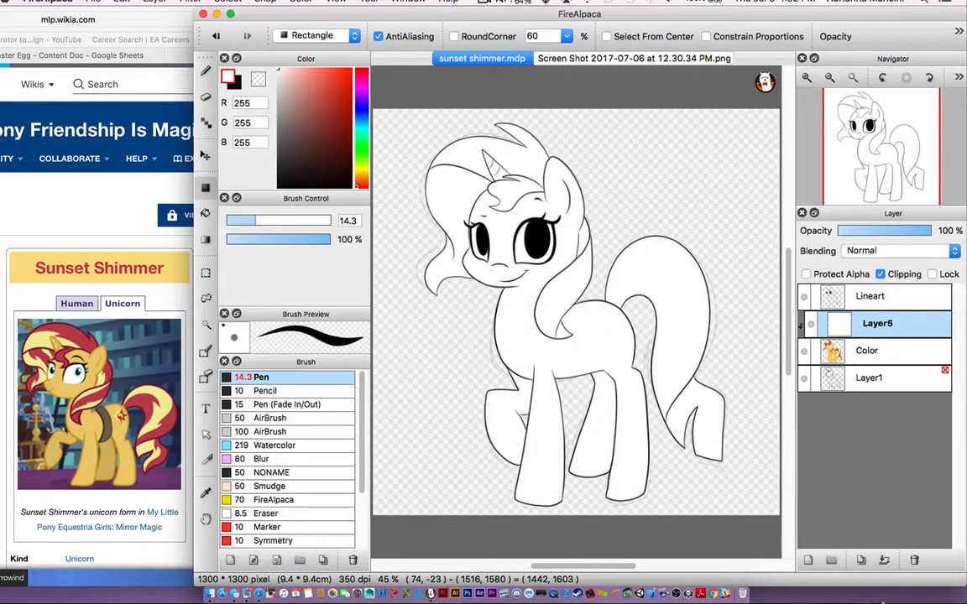
click(812, 326)
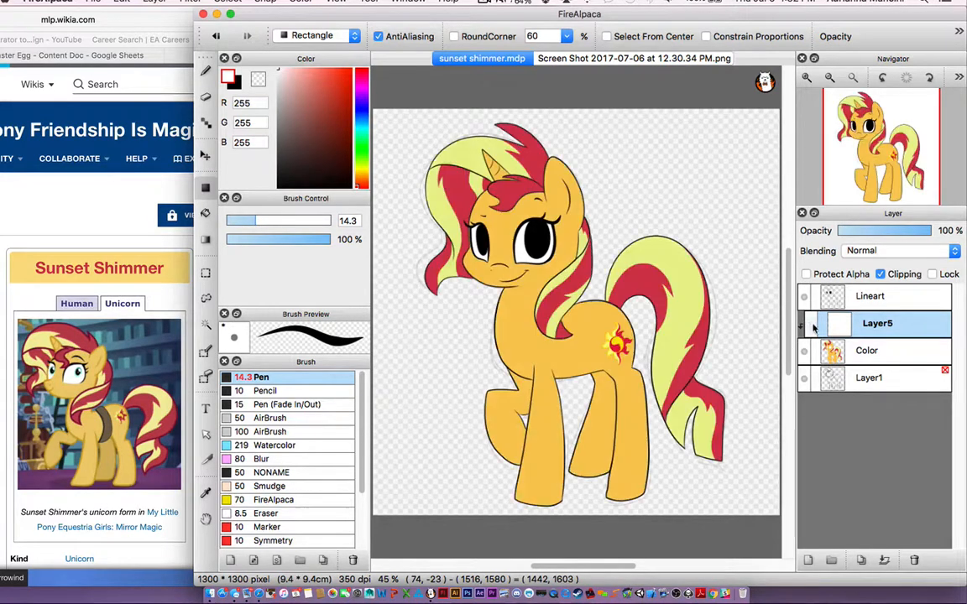
click(810, 329)
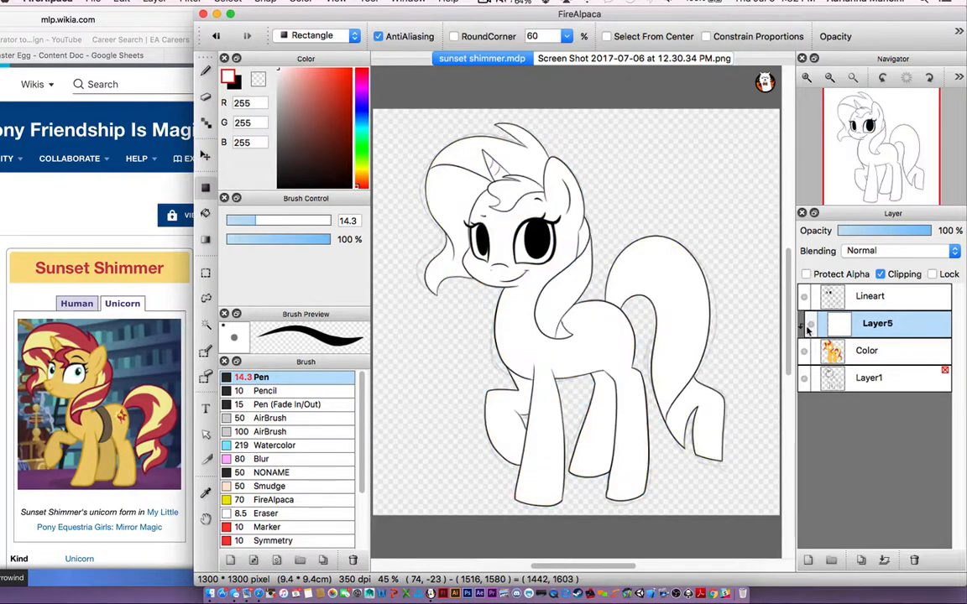
click(235, 339)
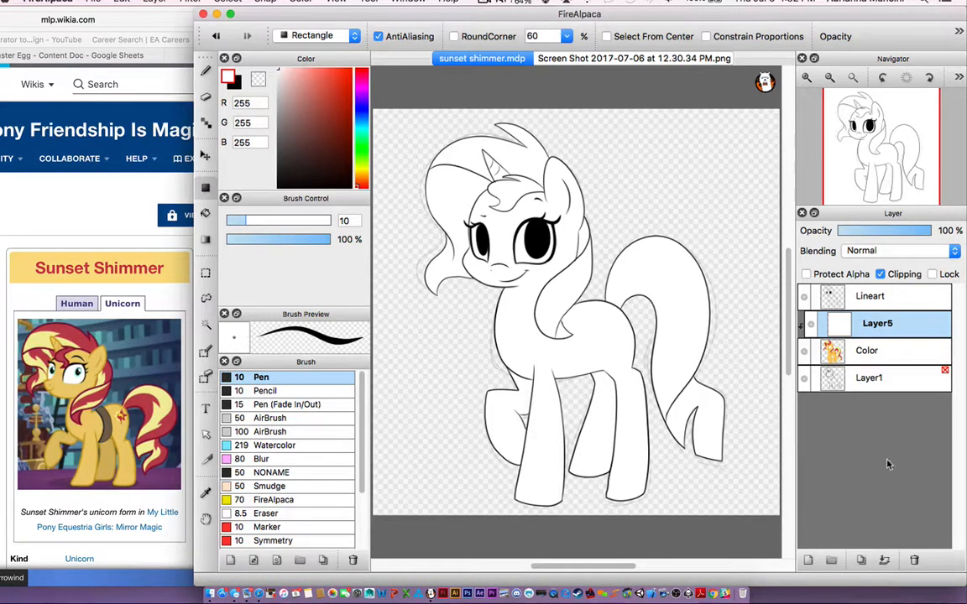
Add another clipped layer above the white one, name it Shadows and set its blending to Multiply.
click(807, 560)
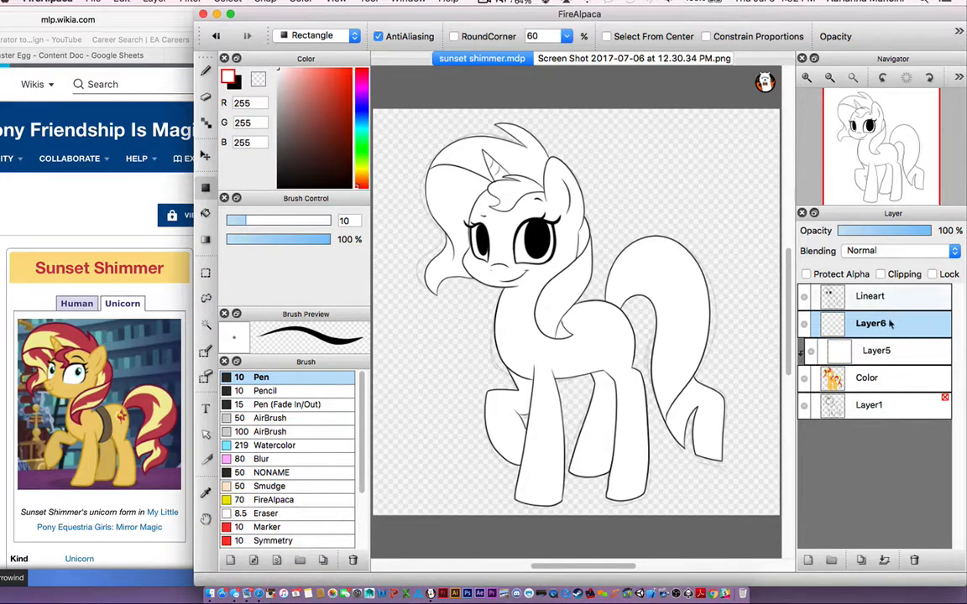
click(881, 273)
double_click(864, 326)
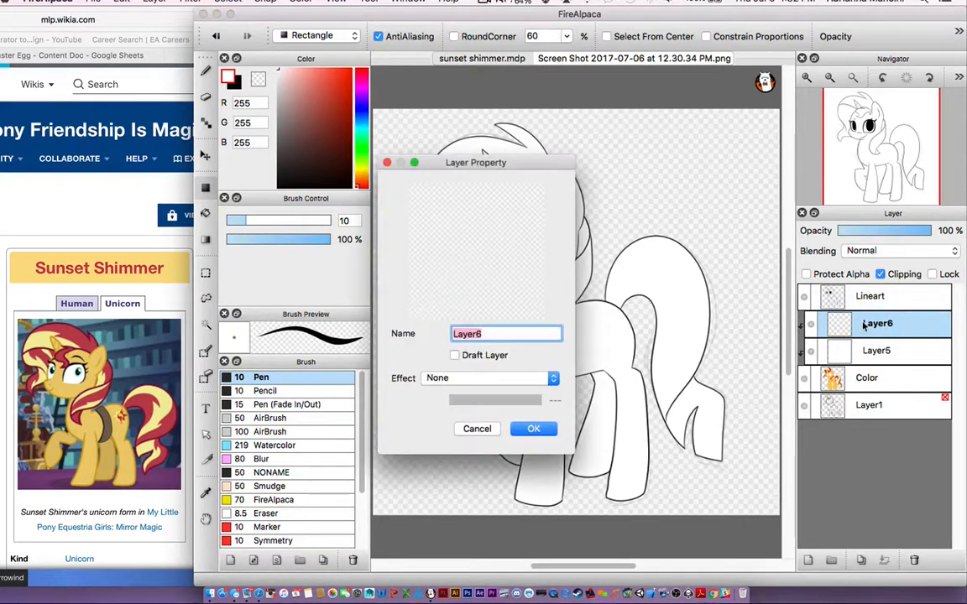
text(Shadows)
key(Return)
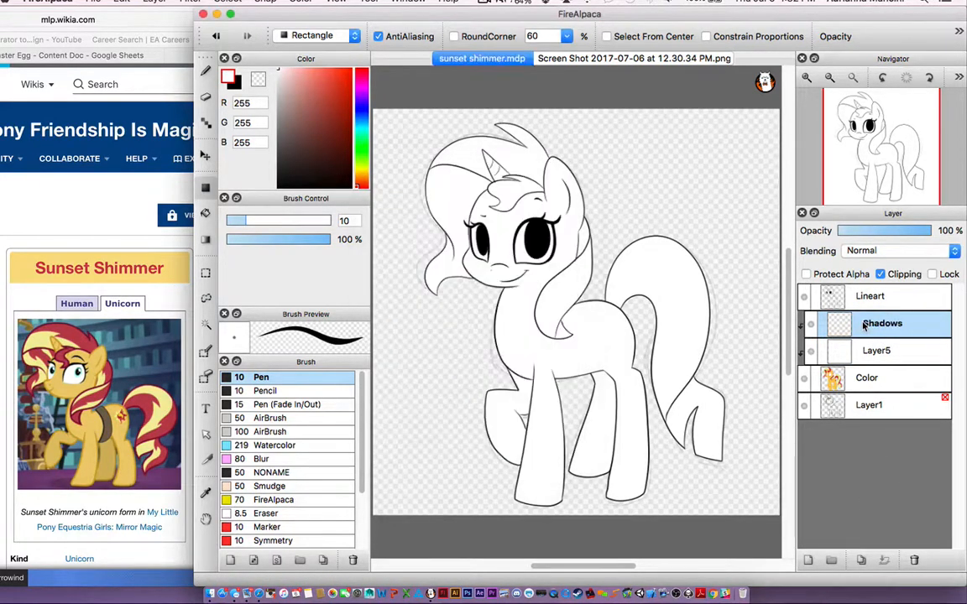
click(873, 251)
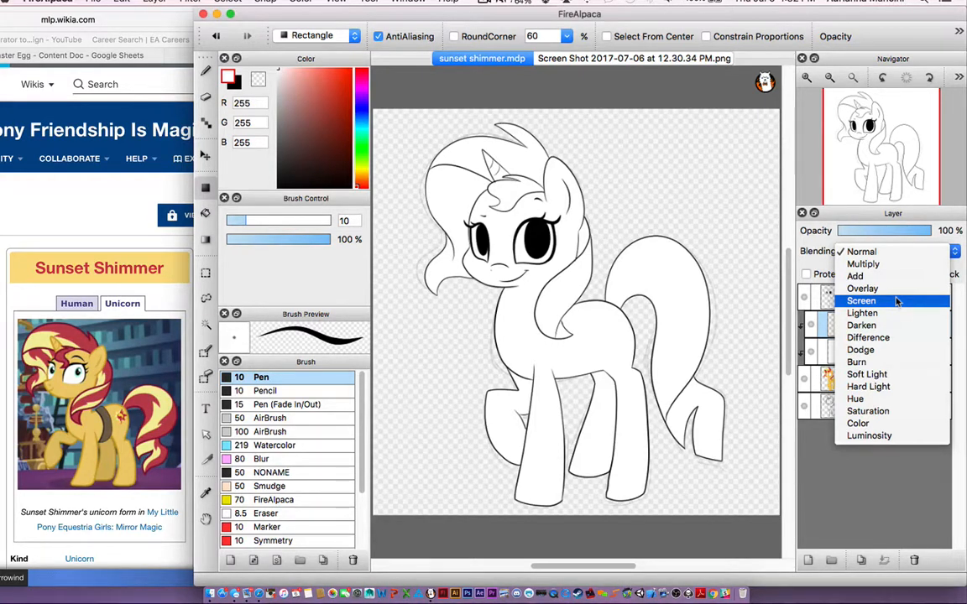
click(864, 264)
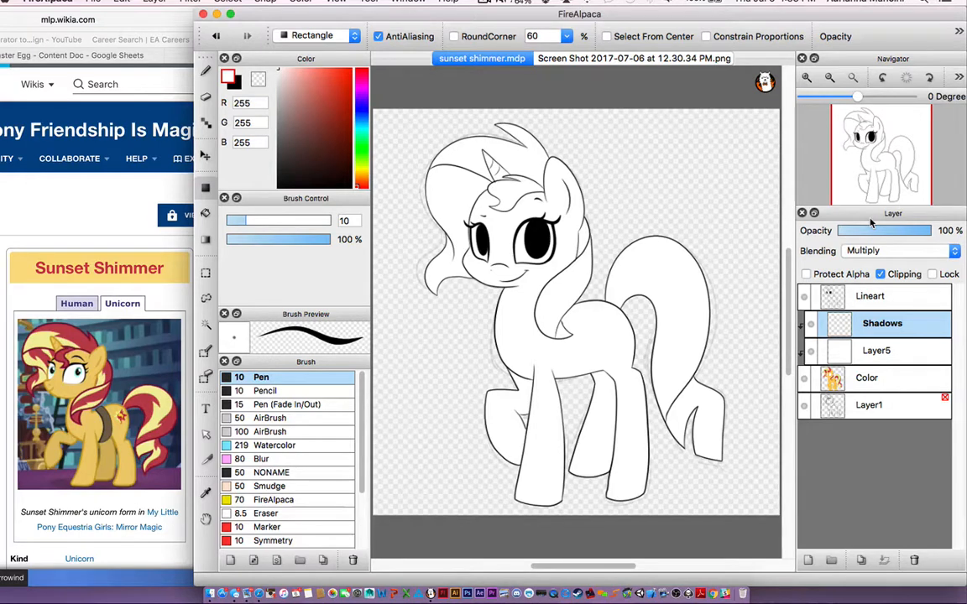
Choose a medium purple (R 195, G 107, B 215) for the shadows and set the Pen size to 85.
key(b)
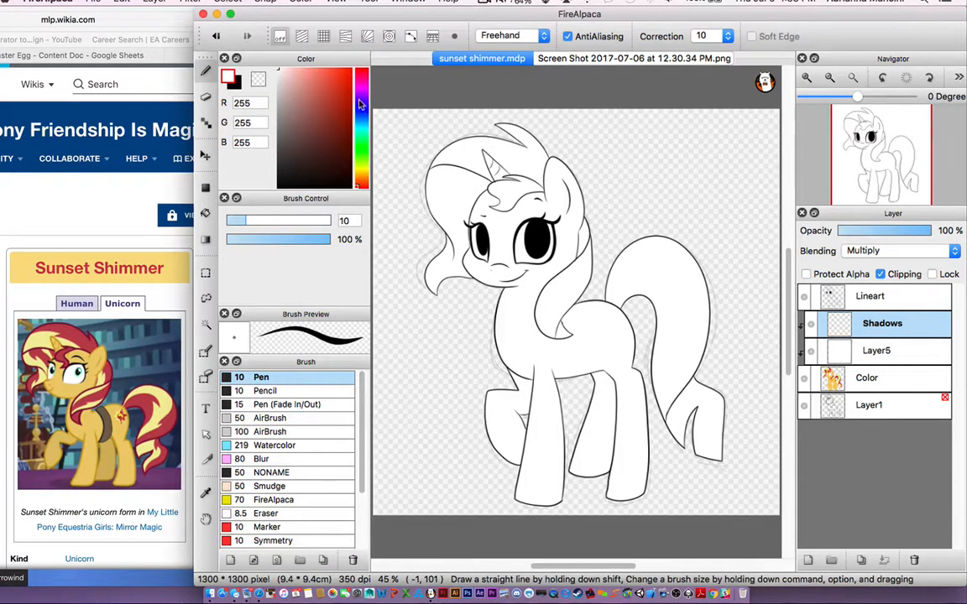
drag(360, 104, 312, 93)
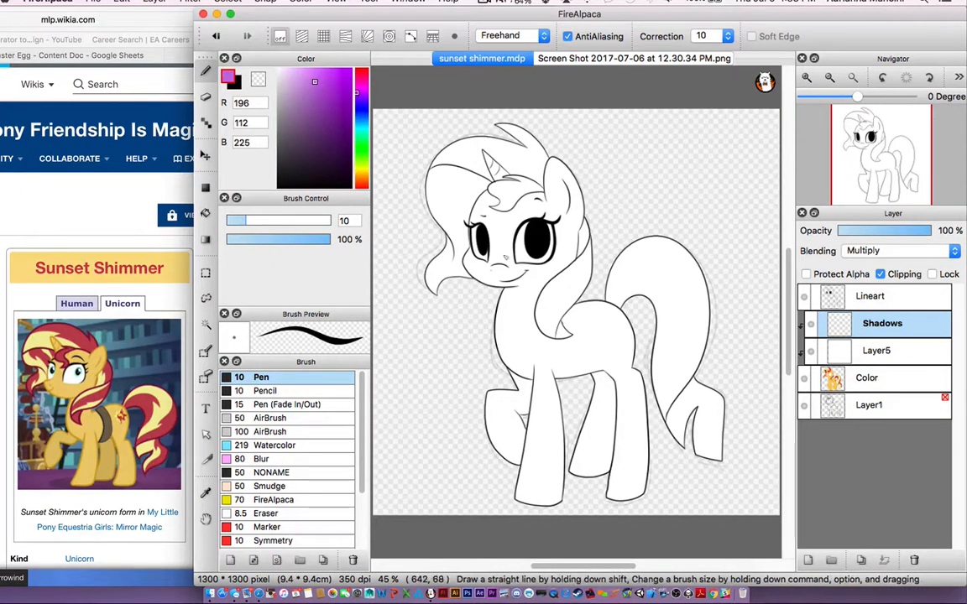
drag(546, 205, 474, 293)
key(super+z)
drag(285, 224, 331, 221)
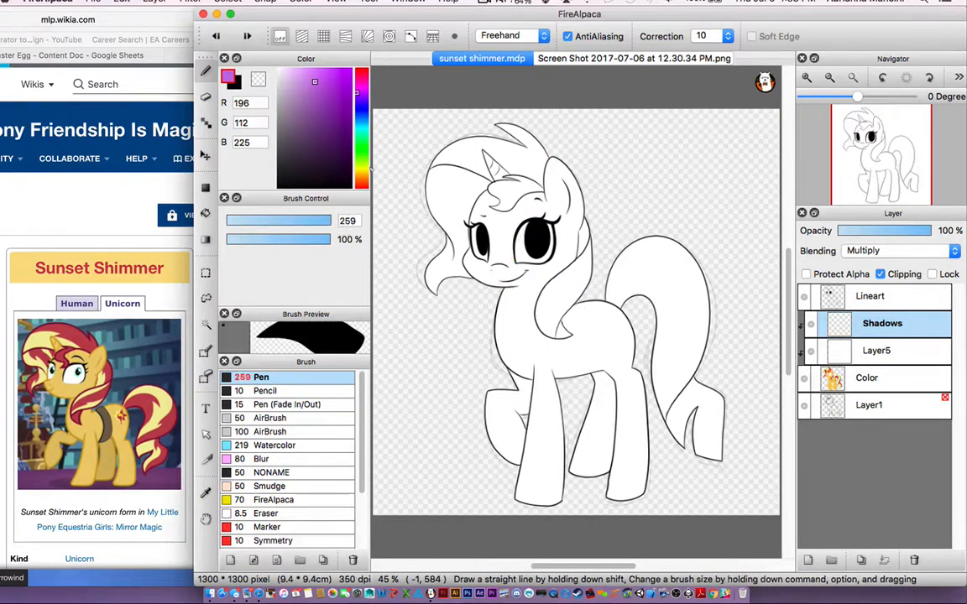
drag(314, 84, 315, 86)
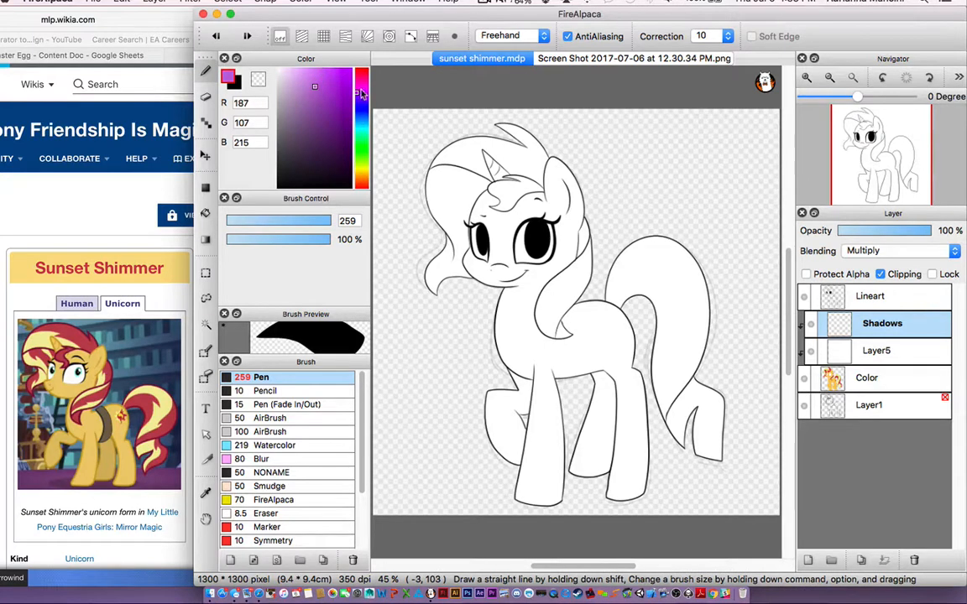
drag(330, 221, 320, 221)
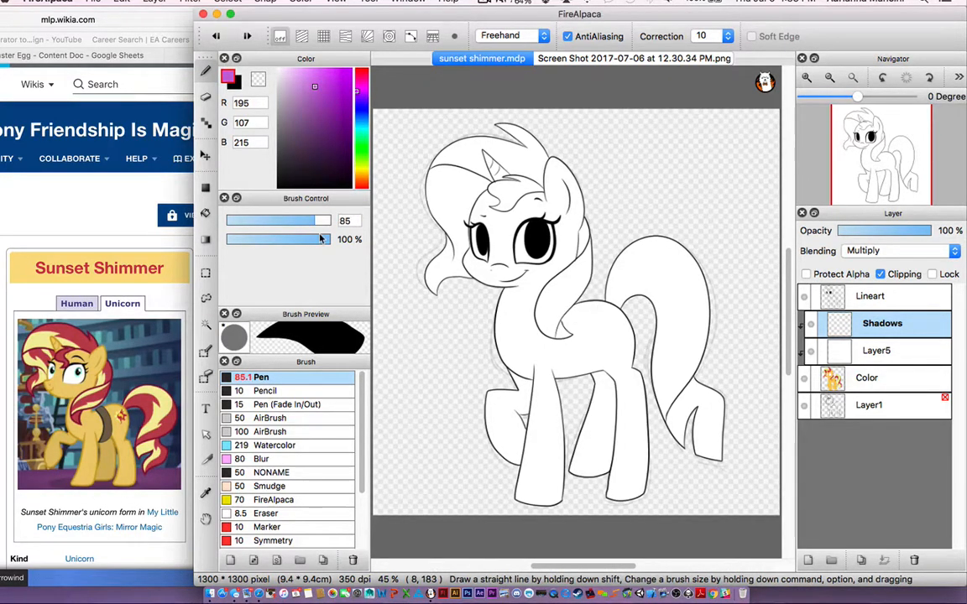
Set the Pen size to 25, draw a purple edge across the front mane's lower curl and fill the mane section behind it.
key(super+plus)
key(super+plus)
drag(585, 116, 669, 153)
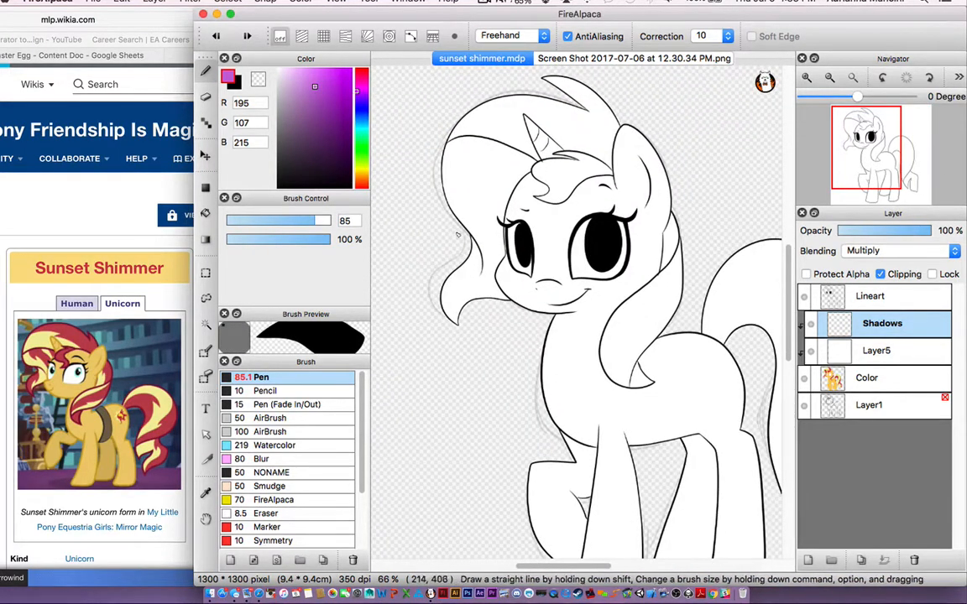
mouse_move(466, 227)
mouse_down()
mouse_move(485, 256)
mouse_move(481, 292)
mouse_up()
key(super+z)
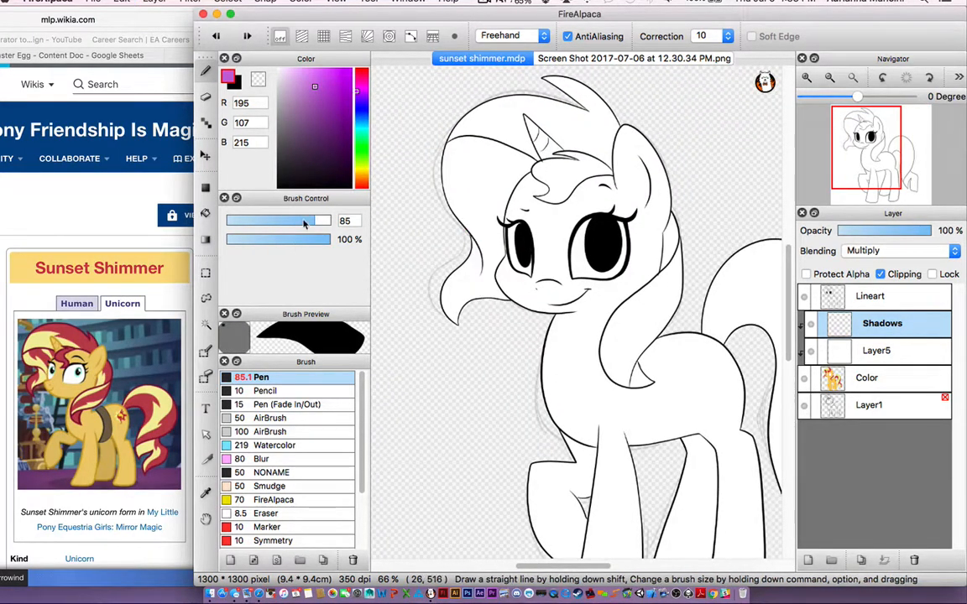
drag(304, 221, 279, 221)
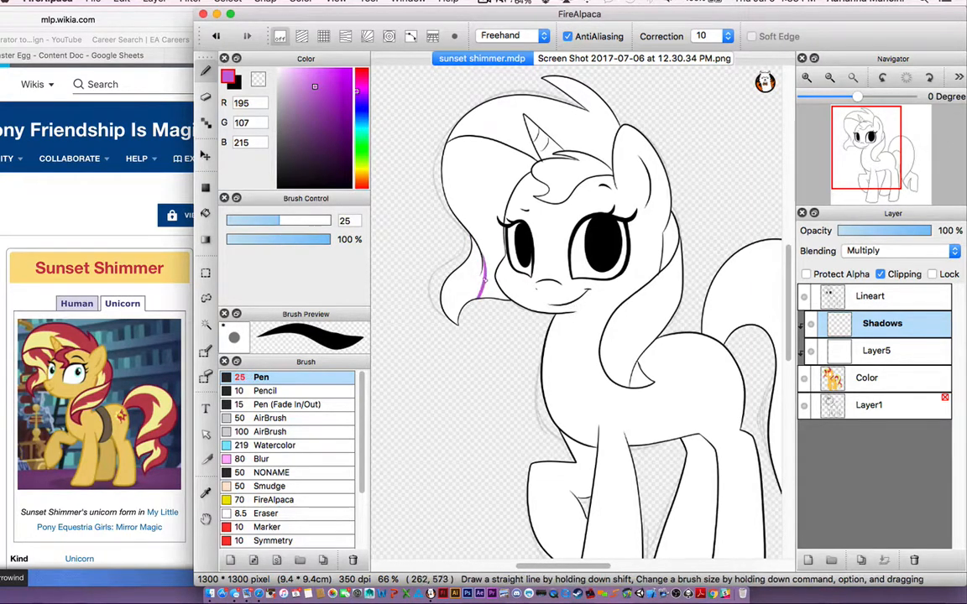
key(g)
click(489, 273)
key(b)
Select the upper mane section with the Magic Wand and draw a curved purple shadow edge across it, behind the horn and over to the ear.
drag(512, 188, 482, 252)
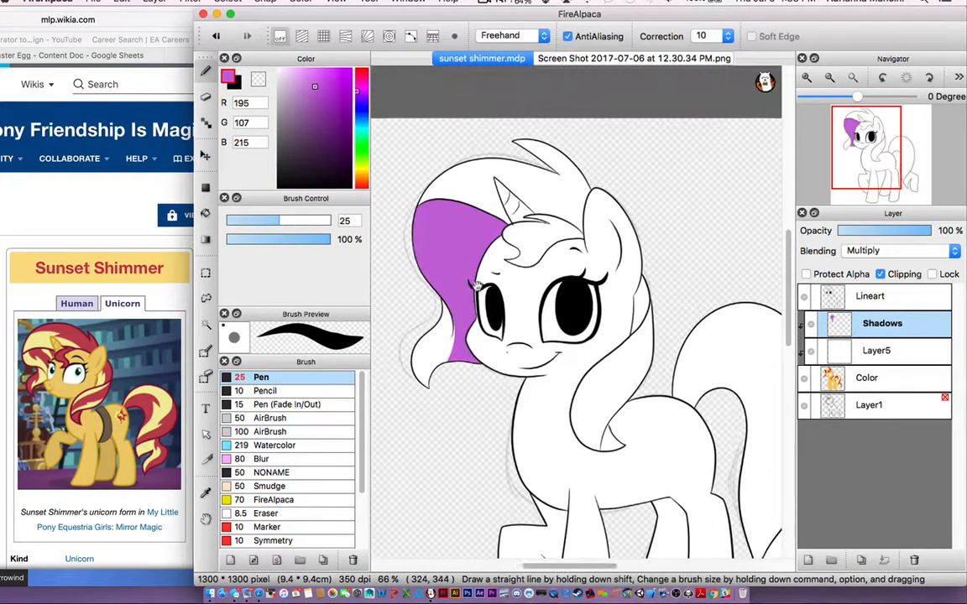
key(super+plus)
key(w)
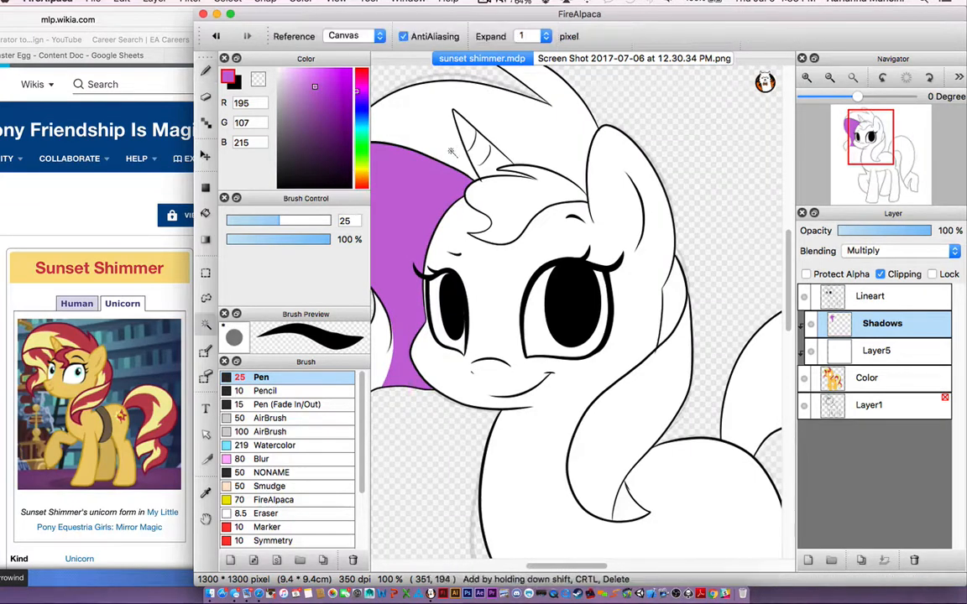
click(459, 157)
drag(518, 149, 592, 214)
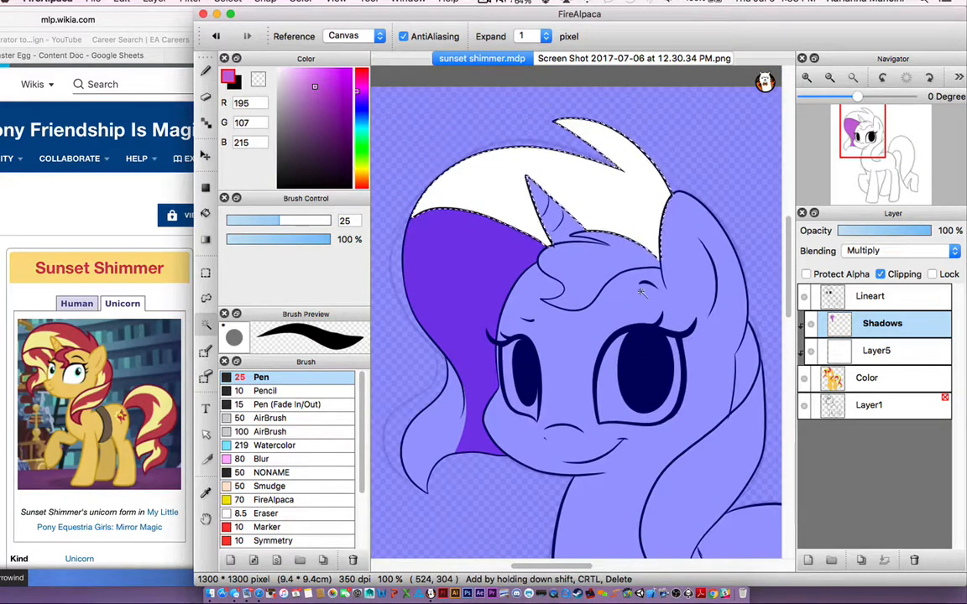
key(b)
mouse_move(483, 269)
mouse_down()
mouse_move(748, 222)
mouse_move(462, 211)
mouse_up()
key(super+z)
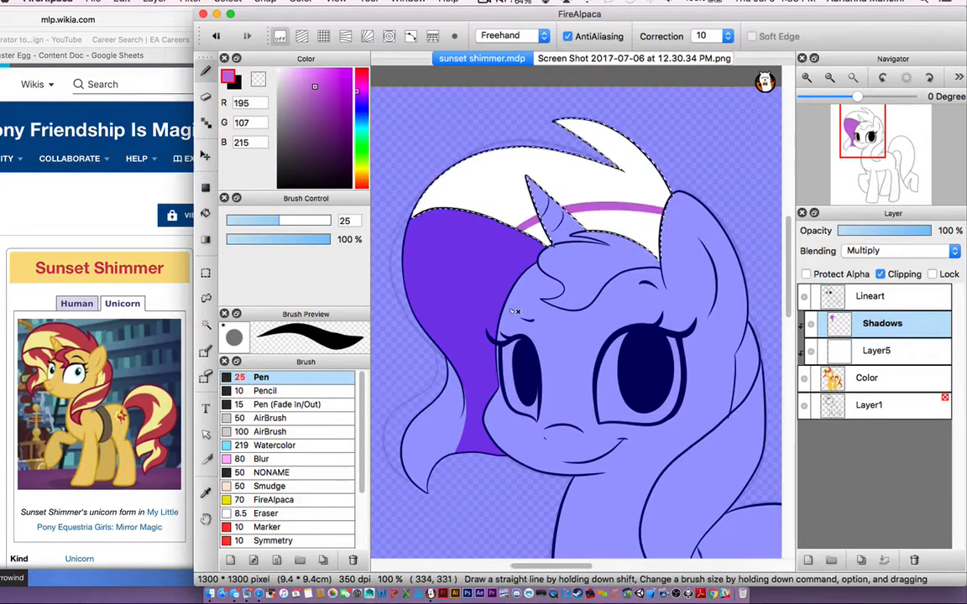
Clear the selection and fill the mane area between the shadow edge and the forelock with purple on both sides of the horn.
key(m)
key(super+d)
key(g)
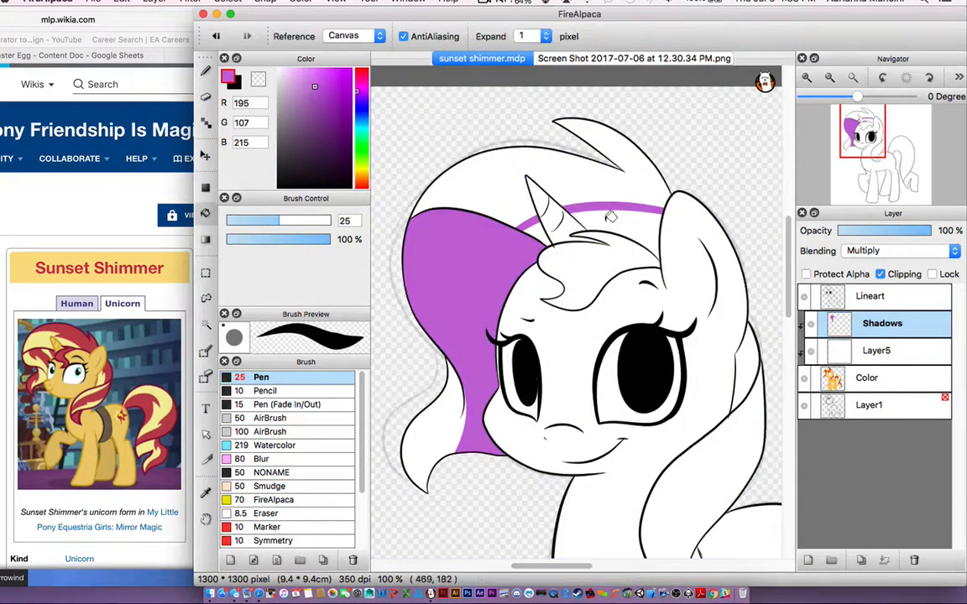
click(546, 220)
Shade the horn with purple by outlining and filling strips along its rear edge and base.
key(b)
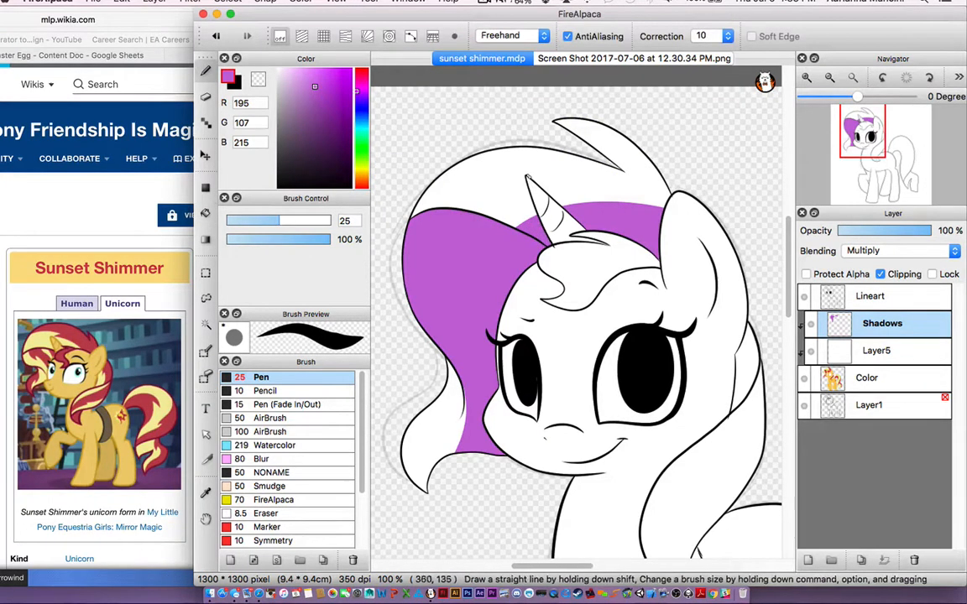
mouse_move(522, 176)
mouse_down()
mouse_move(528, 178)
mouse_move(576, 230)
mouse_up()
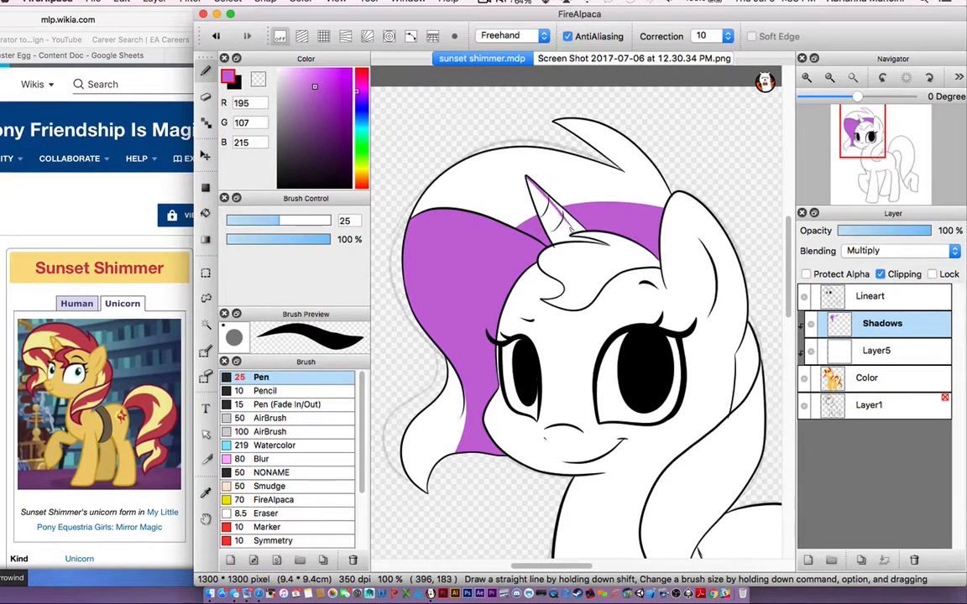
key(space)
key(g)
click(558, 213)
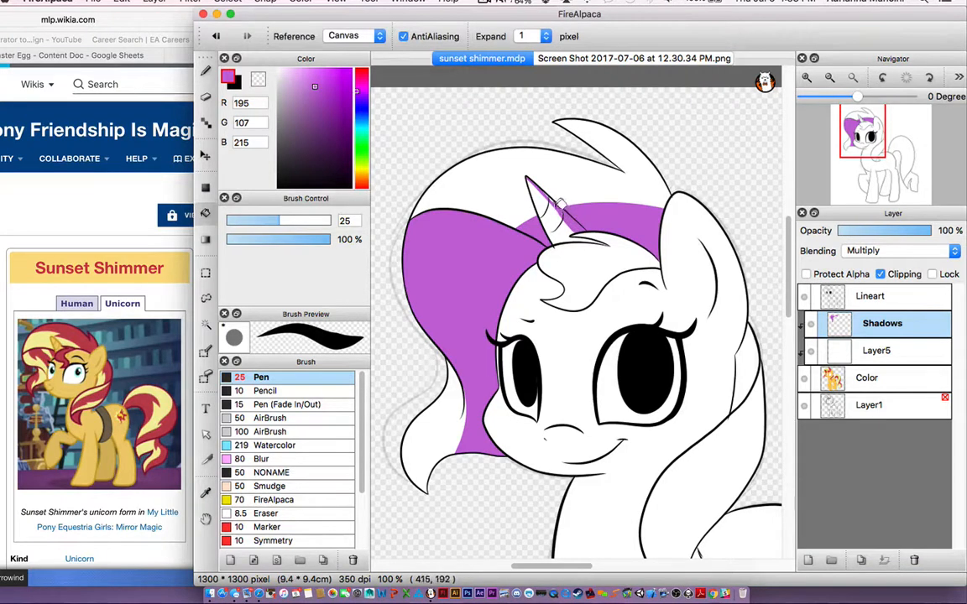
key(b)
drag(567, 227, 557, 246)
key(space)
key(g)
click(571, 237)
Fill the base of the forelock beside the ear with purple shadow.
key(b)
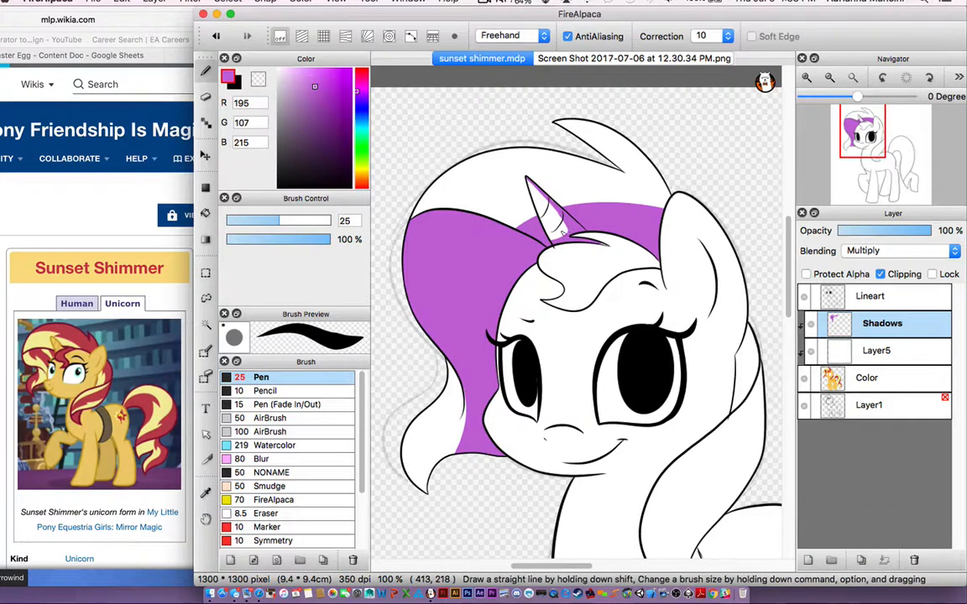
key(space)
drag(612, 249, 570, 180)
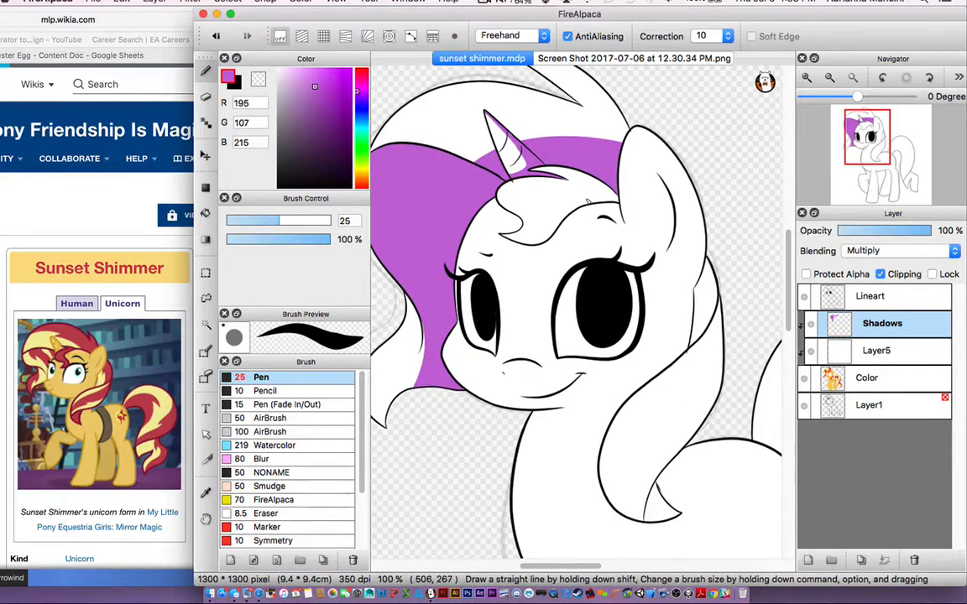
key(g)
click(603, 191)
Draw a purple shadow edge across the forehead below the forelock and fill the strip between it and the hair.
key(b)
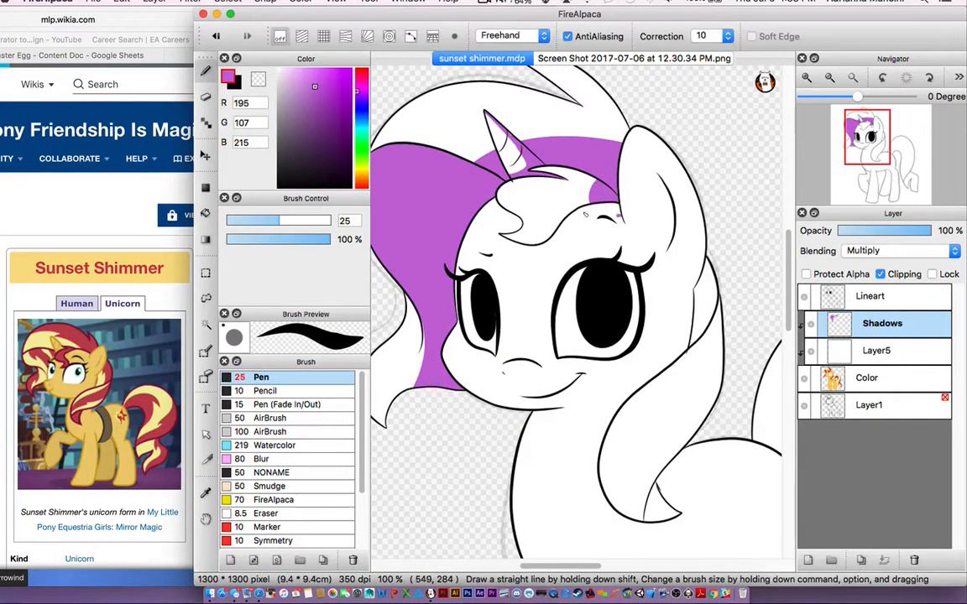
drag(619, 216, 544, 242)
key(g)
click(558, 216)
Add a purple shadow on the forehead beneath the forelock's front curl and fill it.
key(b)
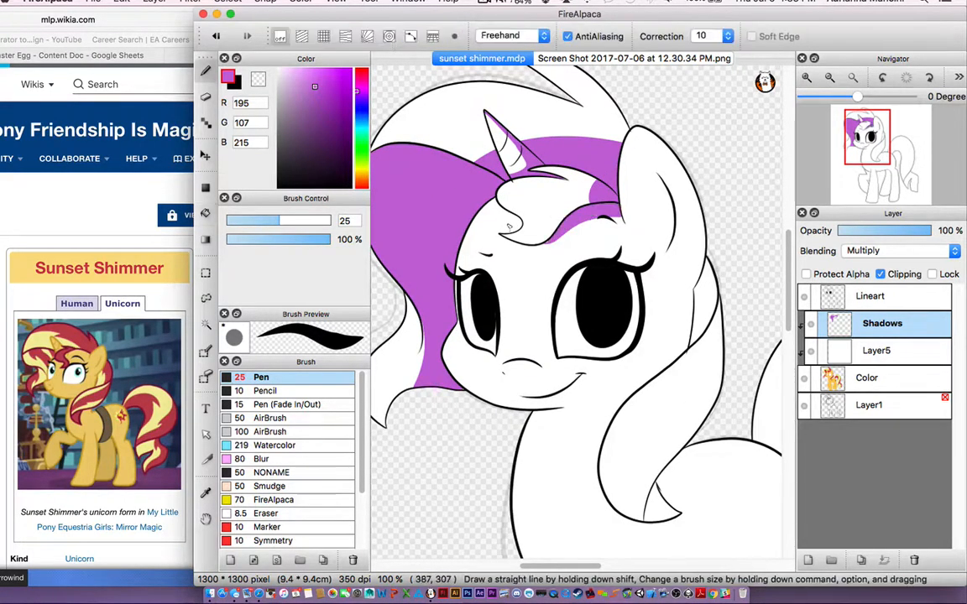
key(g)
click(457, 197)
key(b)
key(e)
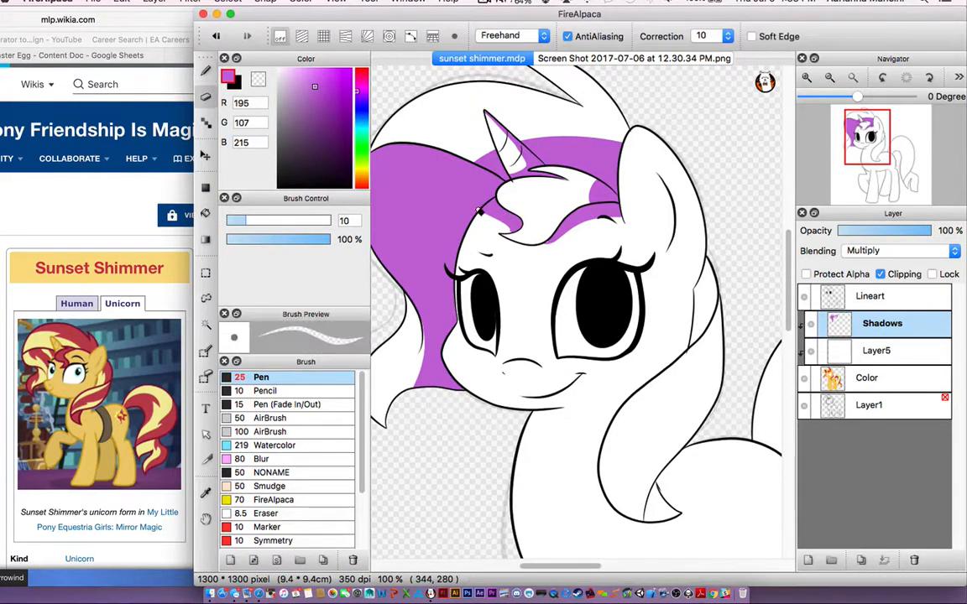
Paint a purple shadow along the inner fold line of the ear.
key(b)
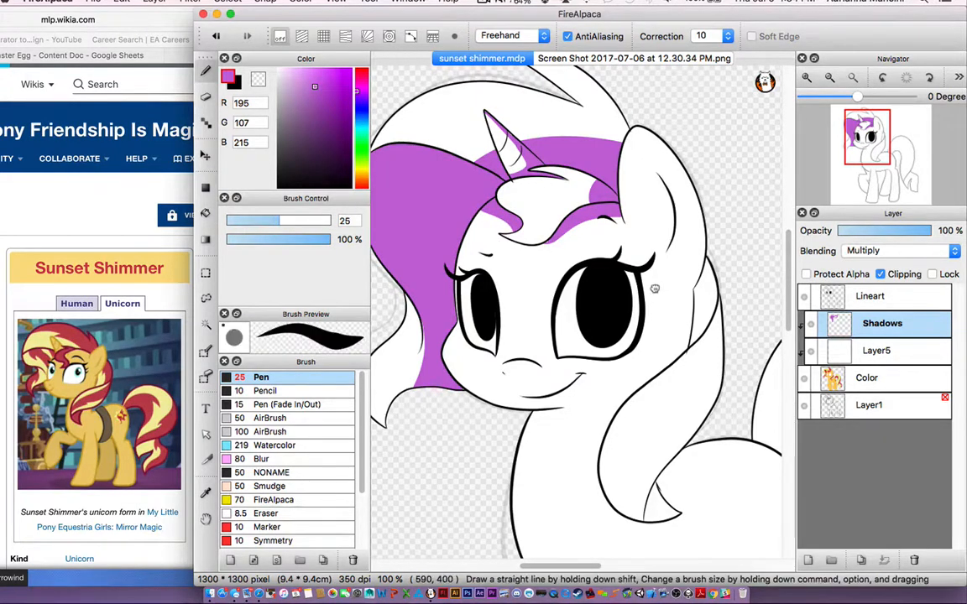
scroll(587, 252, down, 3)
click(635, 176)
drag(634, 176, 646, 134)
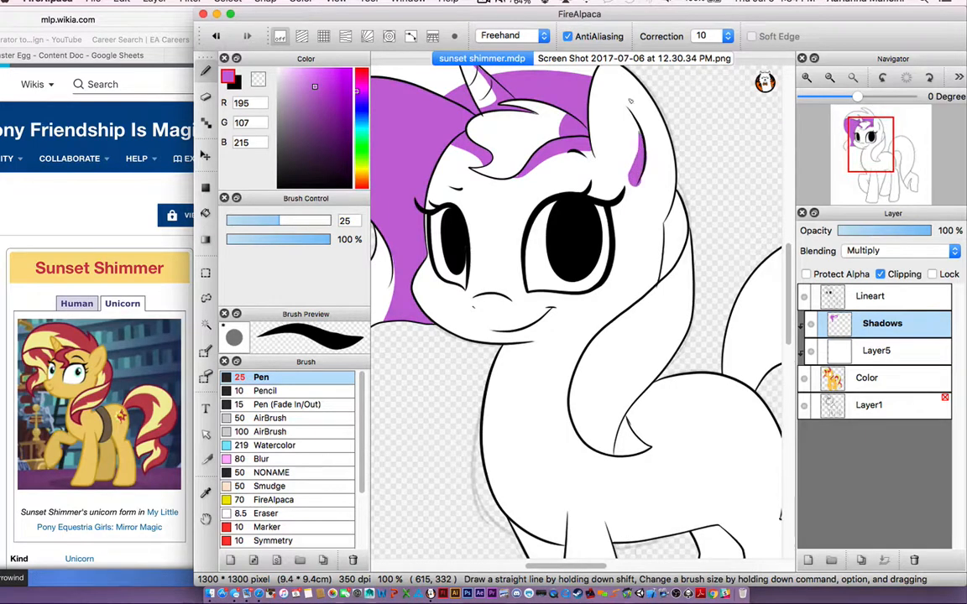
Fill the mane section behind the cheek and the underside of the mane's curled tip with purple.
key(e)
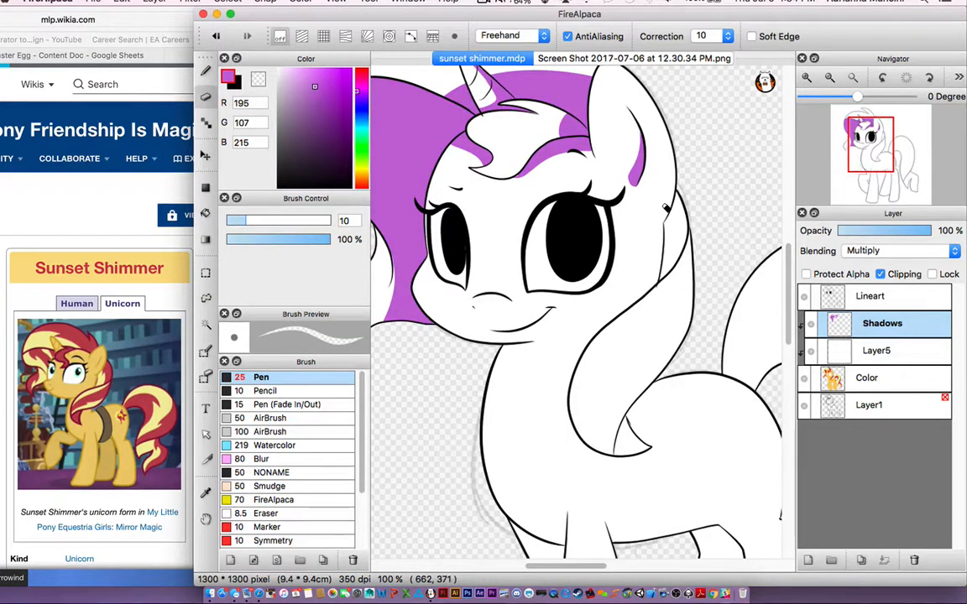
key(g)
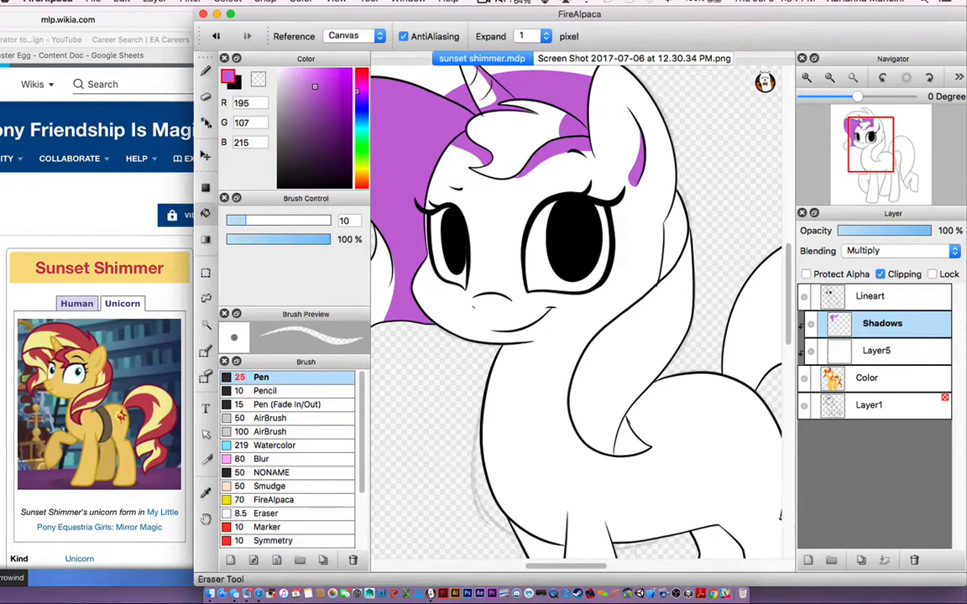
click(667, 259)
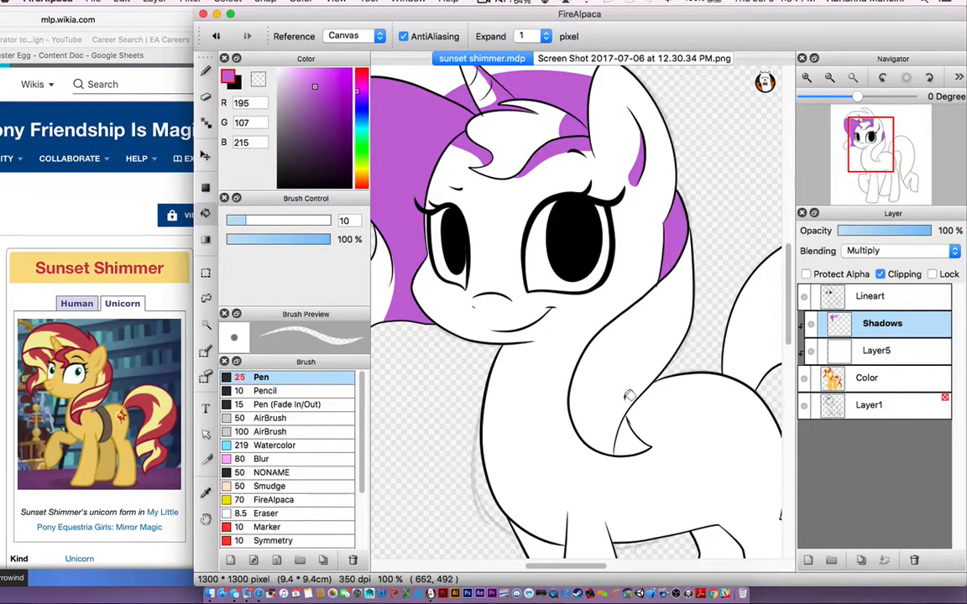
drag(625, 424, 595, 314)
click(595, 320)
Draw a curved shadow edge down the back of the long mane lock and fill the strip behind it with purple.
key(b)
drag(638, 167, 638, 256)
key(g)
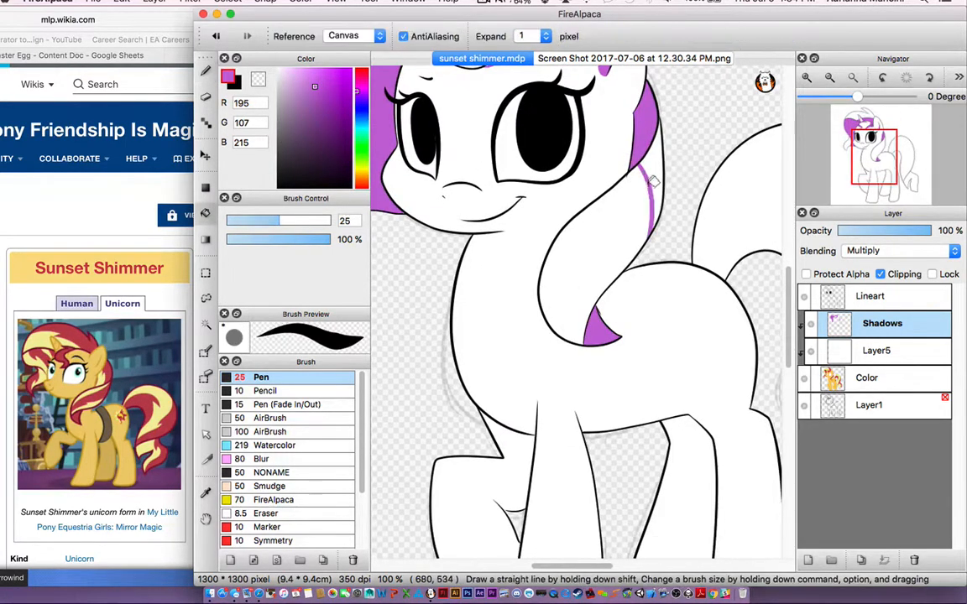
click(651, 220)
Draw a diagonal shadow edge across the neck below the chin and fill the area above it with purple.
key(b)
drag(626, 308, 725, 324)
mouse_move(573, 250)
mouse_down()
mouse_move(650, 232)
mouse_move(551, 340)
mouse_up()
key(g)
click(588, 276)
Erase the purple that spills over the chin and jawline onto the face.
key(e)
mouse_move(657, 228)
mouse_down()
mouse_move(591, 247)
mouse_move(534, 235)
mouse_up()
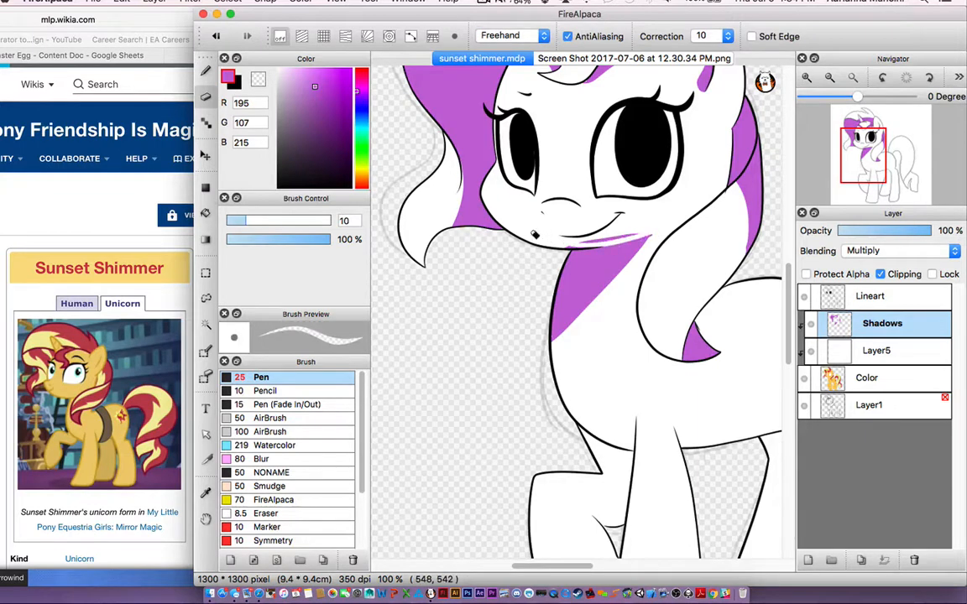
drag(636, 233, 566, 242)
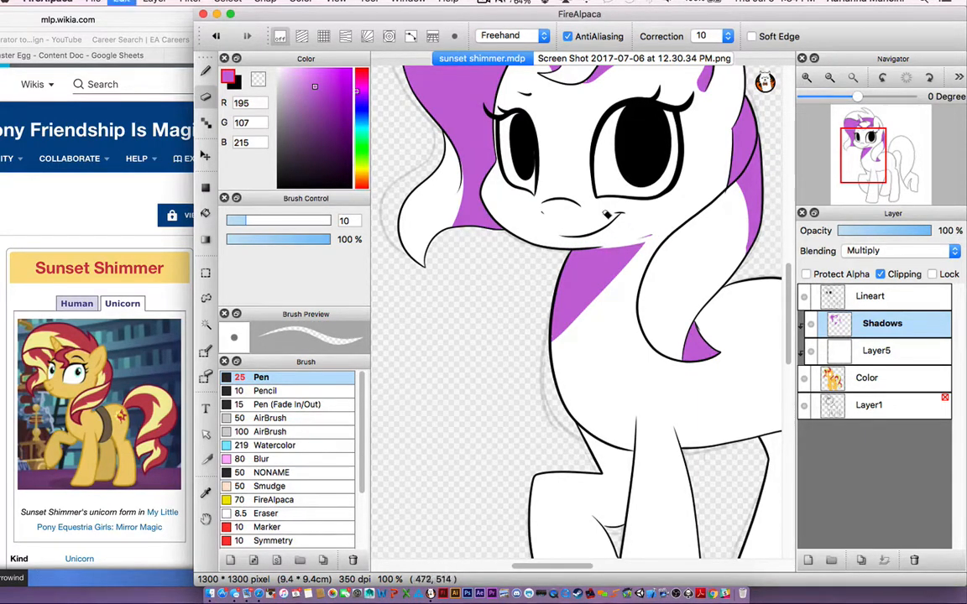
Try shading the upper part of the larger eye with a purple arc, then undo it.
key(b)
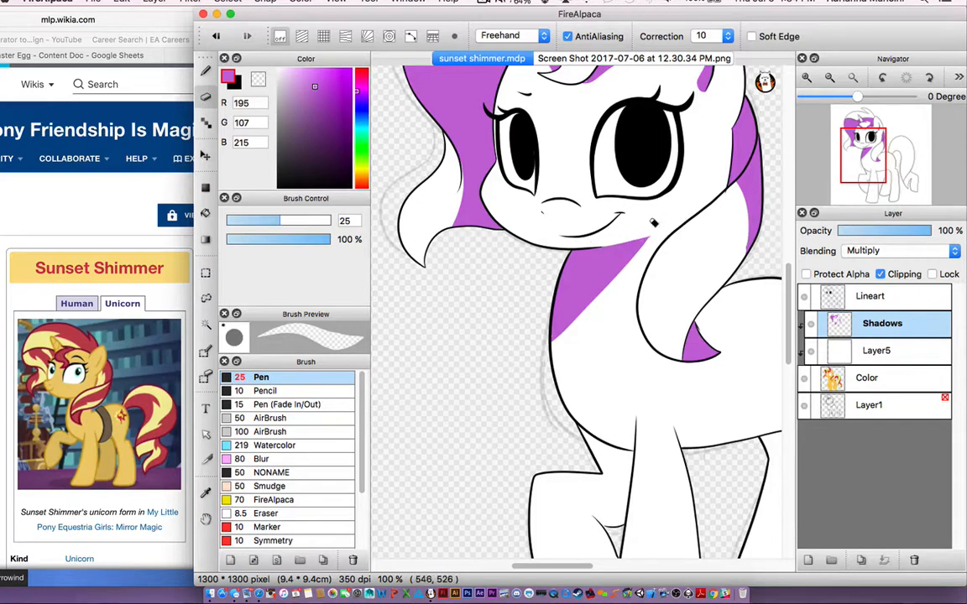
scroll(604, 273, down, 2)
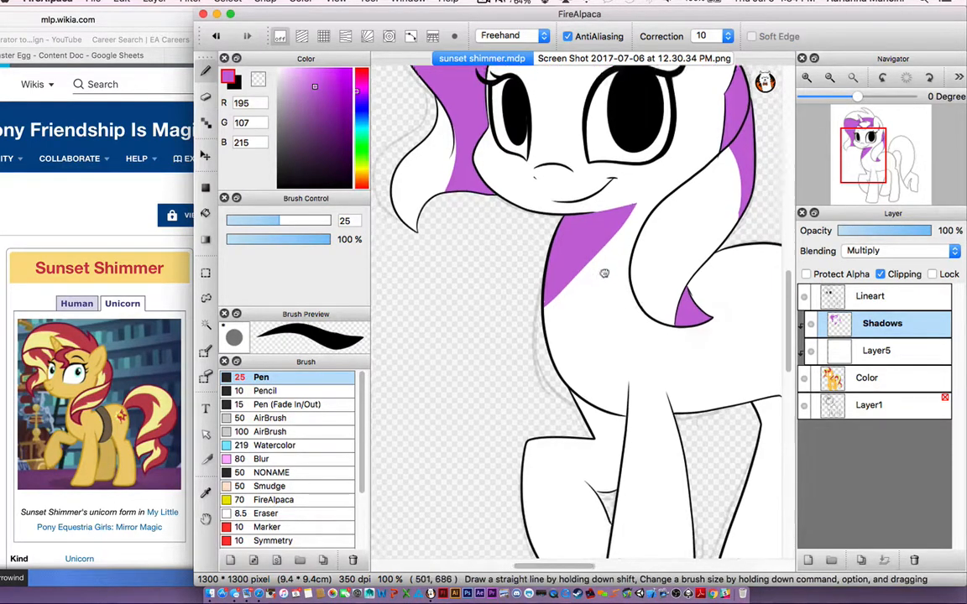
scroll(604, 273, down, 2)
key(e)
scroll(636, 165, up, 4)
key(b)
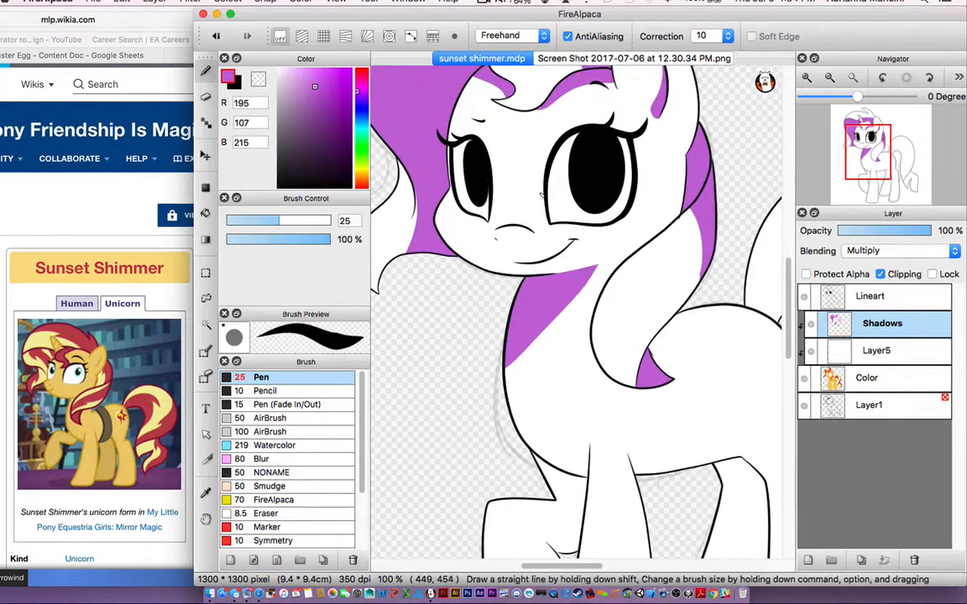
key(g)
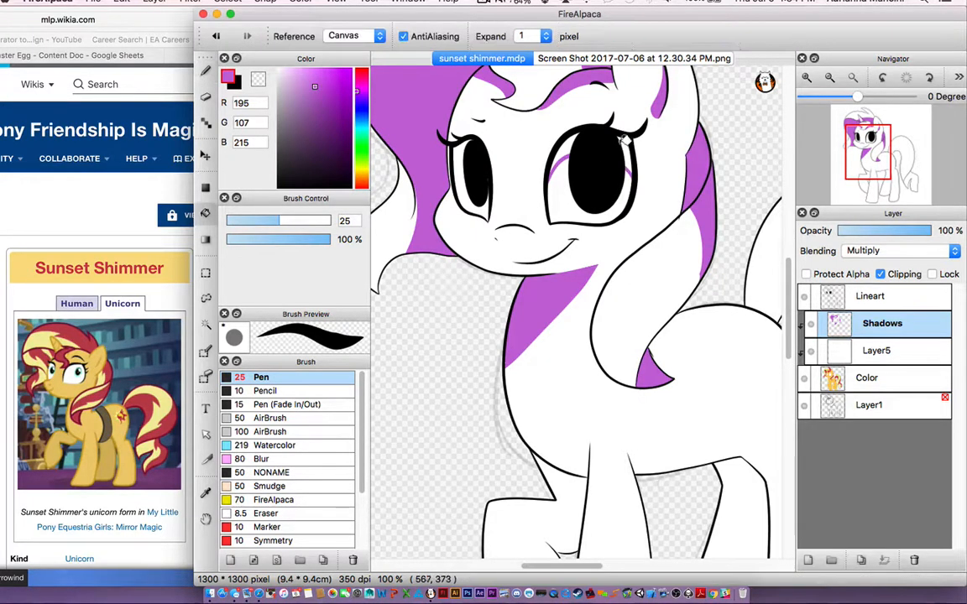
key(ctrl+z)
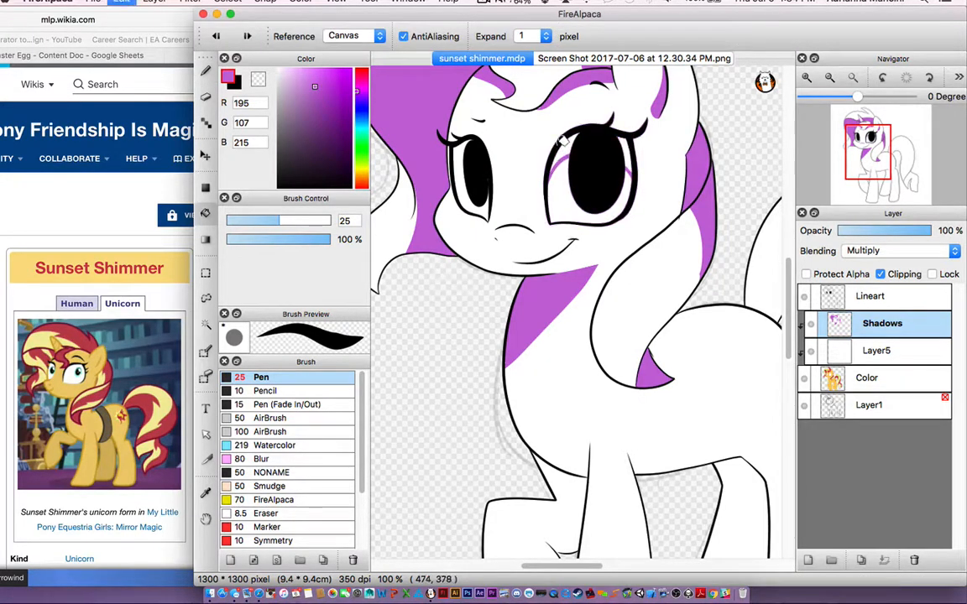
key(b)
Fill the raised front leg and the far hind leg with purple and erase a thin rim along the raised leg's lower edge.
mouse_move(647, 264)
mouse_down()
mouse_move(617, 203)
mouse_move(586, 94)
mouse_up()
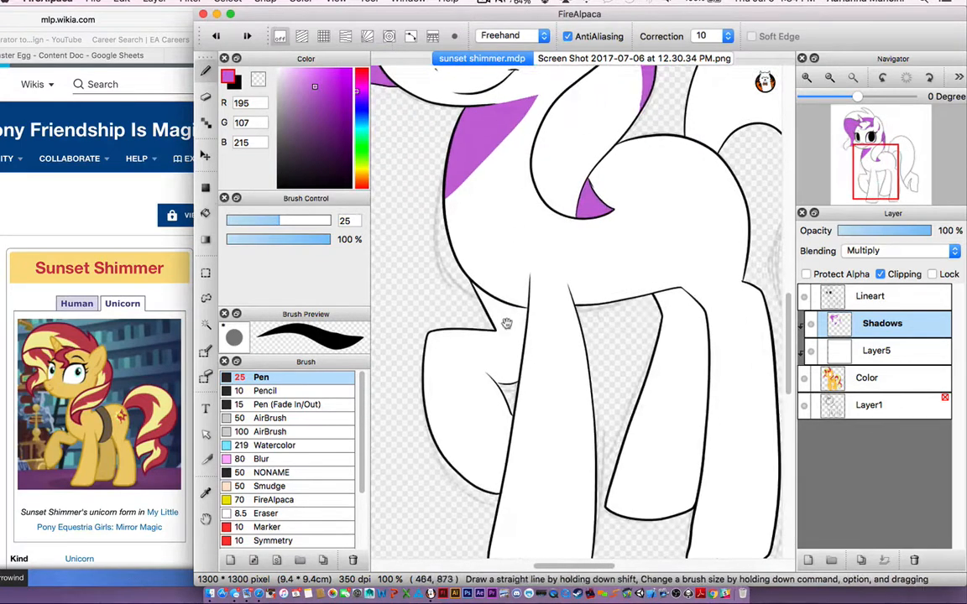
key(g)
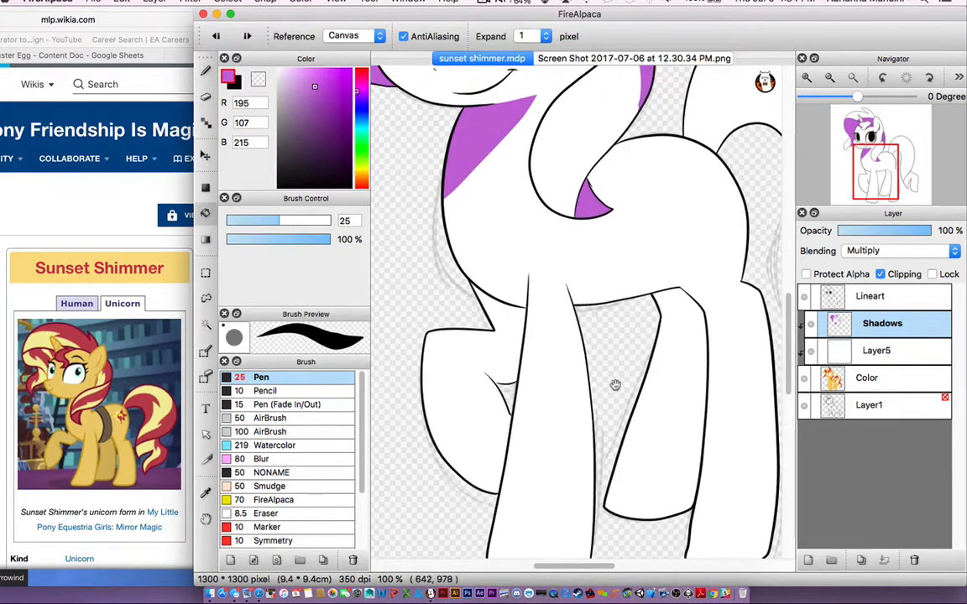
click(663, 373)
click(507, 349)
key(e)
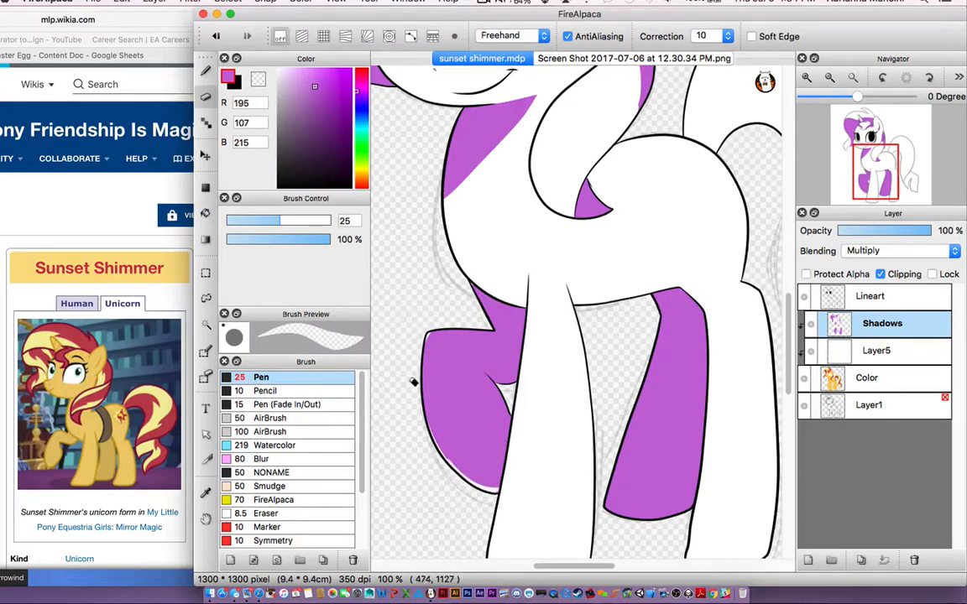
key(b)
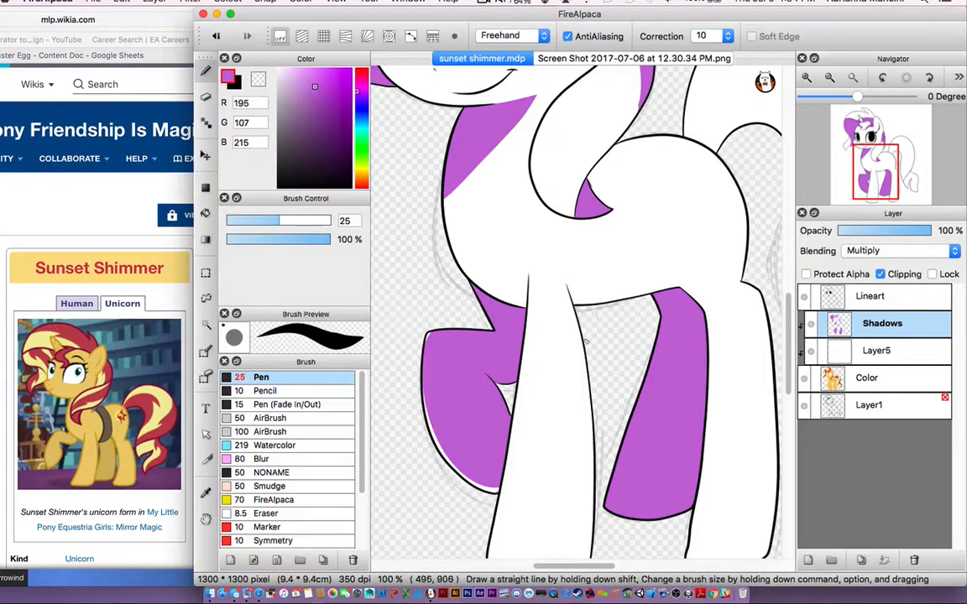
Paint a thin purple shadow along the belly between the standing front leg and the far hind leg.
key(e)
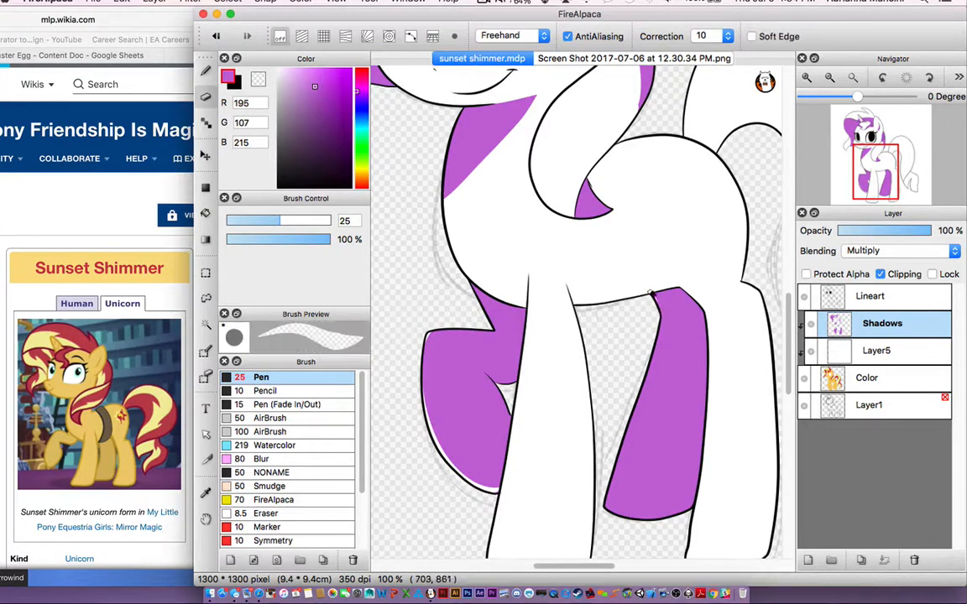
key(b)
drag(563, 291, 648, 310)
key(e)
Draw a curved shadow edge from the standing front leg up the chest and fill the strip along the chest outline with purple.
key(b)
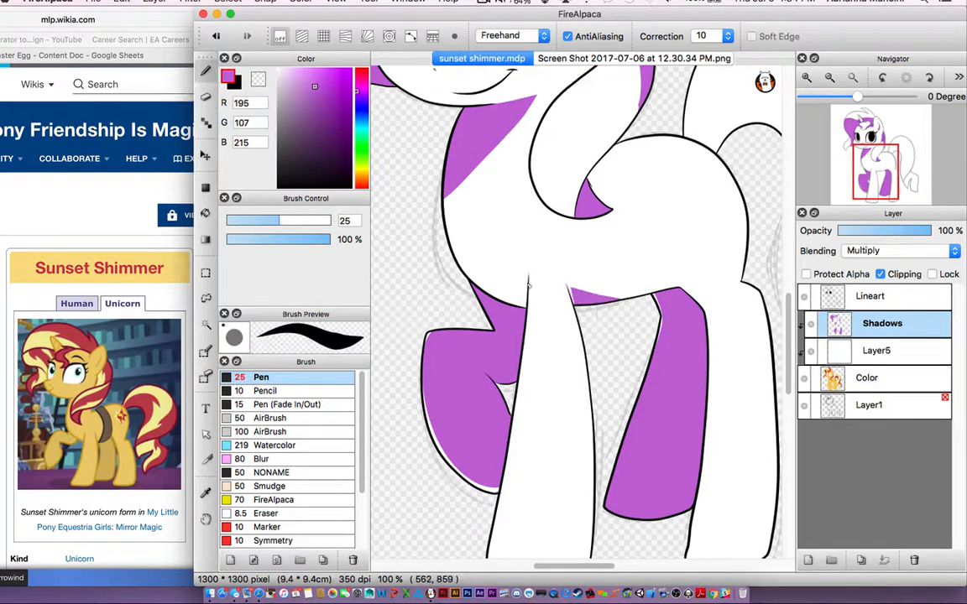
drag(524, 288, 448, 214)
key(g)
click(451, 206)
Add a narrow purple shadow on the back alongside the long mane lock, above its curled tip.
key(b)
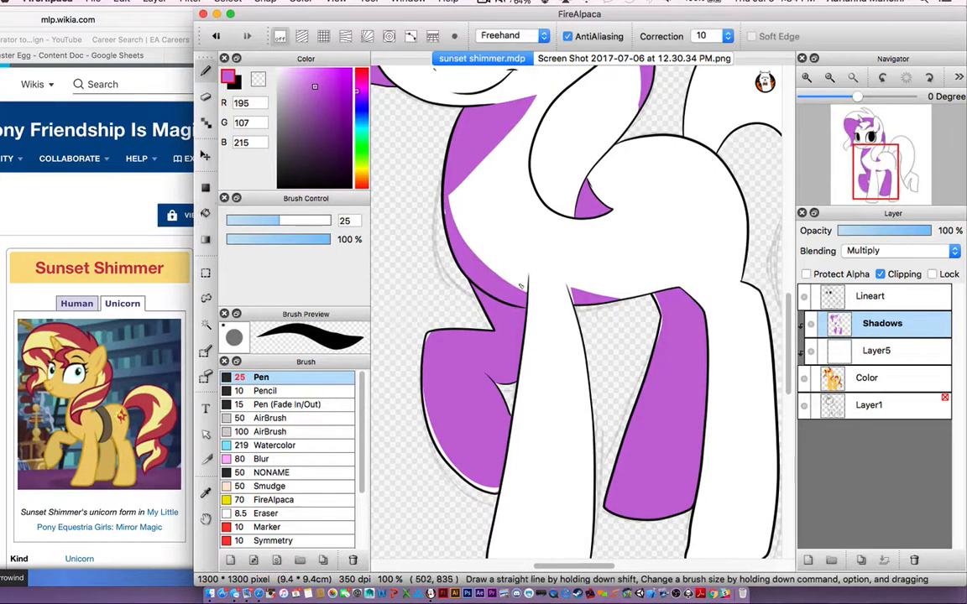
scroll(440, 219, up, 5)
scroll(441, 219, right, 5)
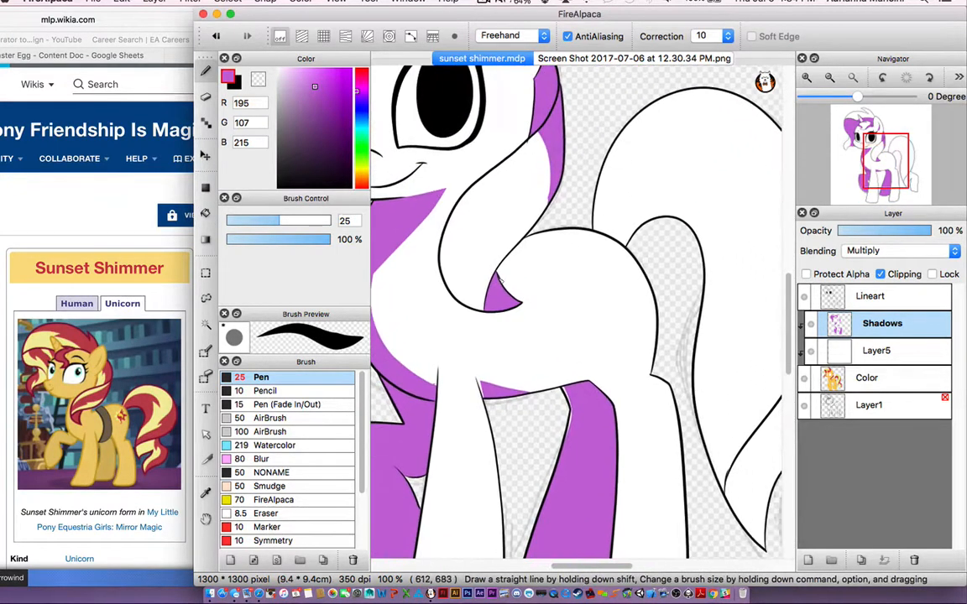
key(g)
key(b)
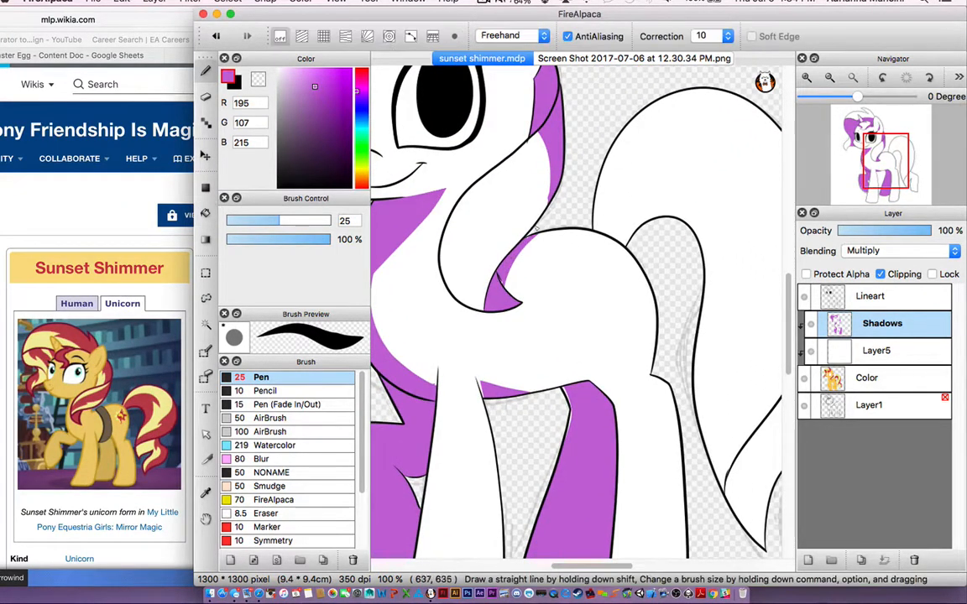
Draw a curved shadow edge across the base of the tail and fill the enclosed area with purple.
drag(543, 308, 473, 296)
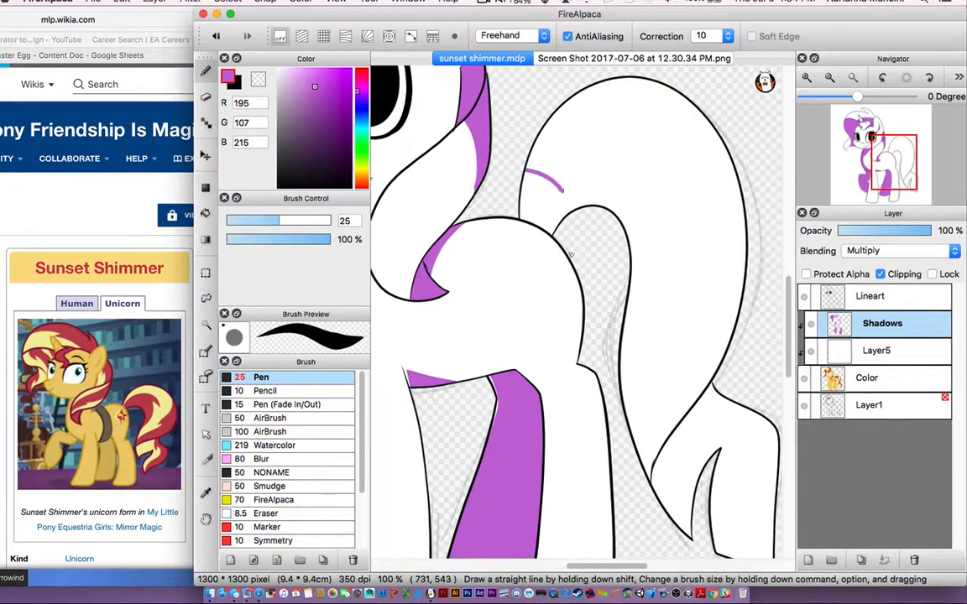
key(g)
click(543, 197)
key(b)
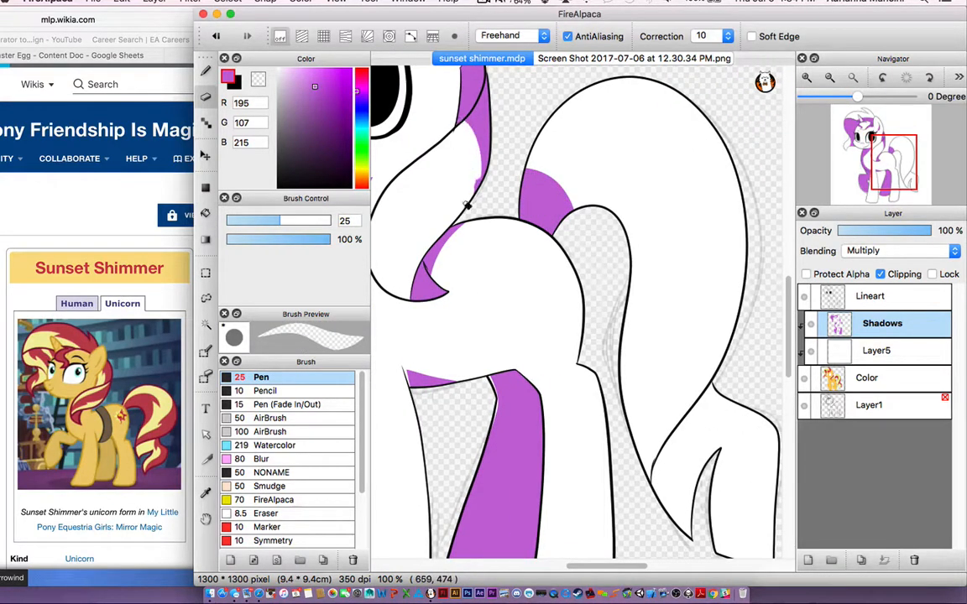
Shade the inner half of the forked tail tip with purple and paint a strip along the fork's outer prong.
key(v)
drag(663, 346, 556, 231)
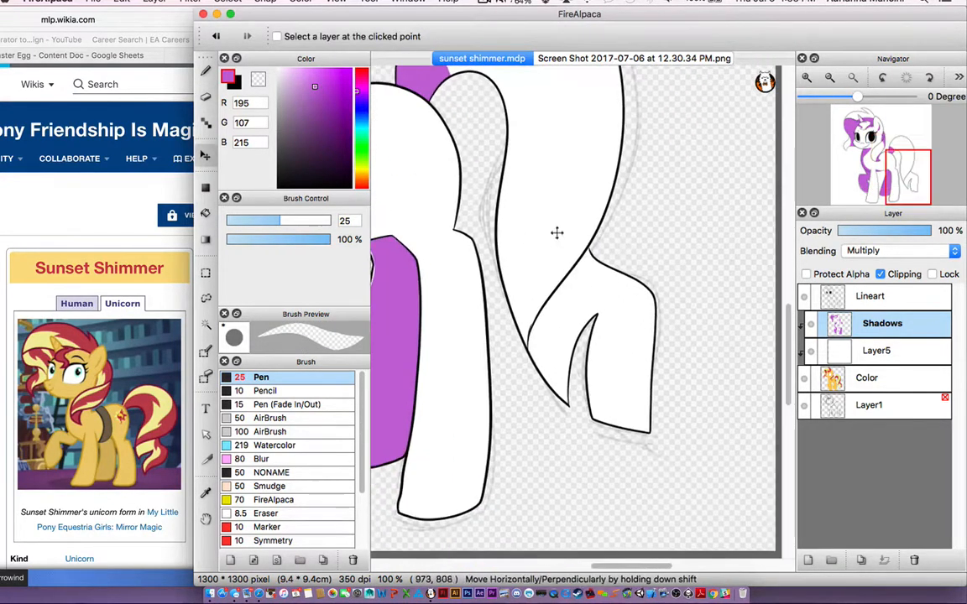
key(b)
drag(618, 275, 569, 379)
key(g)
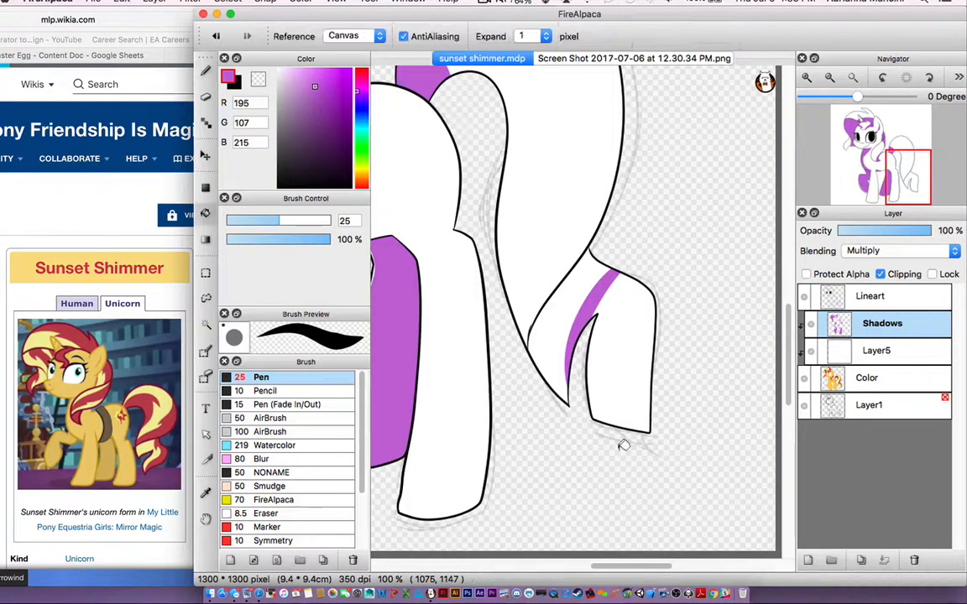
click(579, 283)
key(b)
mouse_move(617, 274)
mouse_down()
mouse_move(584, 386)
mouse_move(616, 422)
mouse_up()
Erase a thin rim of the purple shadow along the upper outline of the tail tip.
key(e)
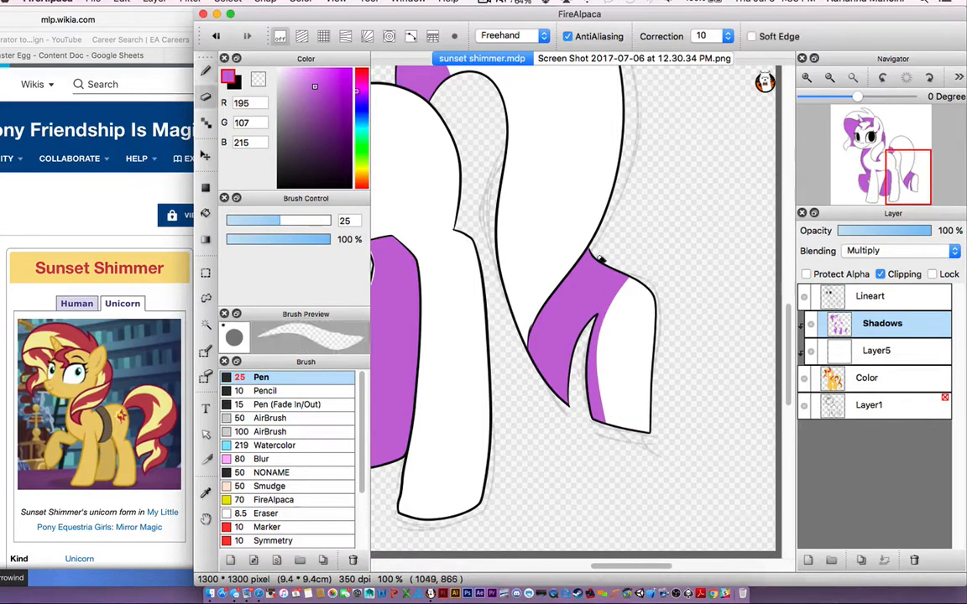
drag(582, 243, 647, 311)
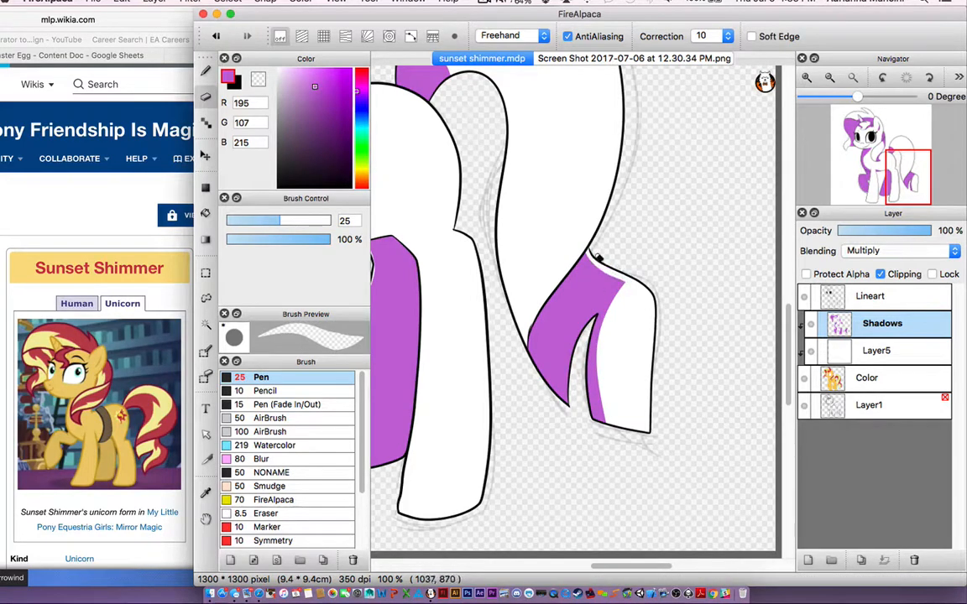
key(b)
Paint a purple shadow along the inner curve of the tail and add small hair spikes above the tail-base shadow.
scroll(631, 284, up, 3)
scroll(631, 284, left, 3)
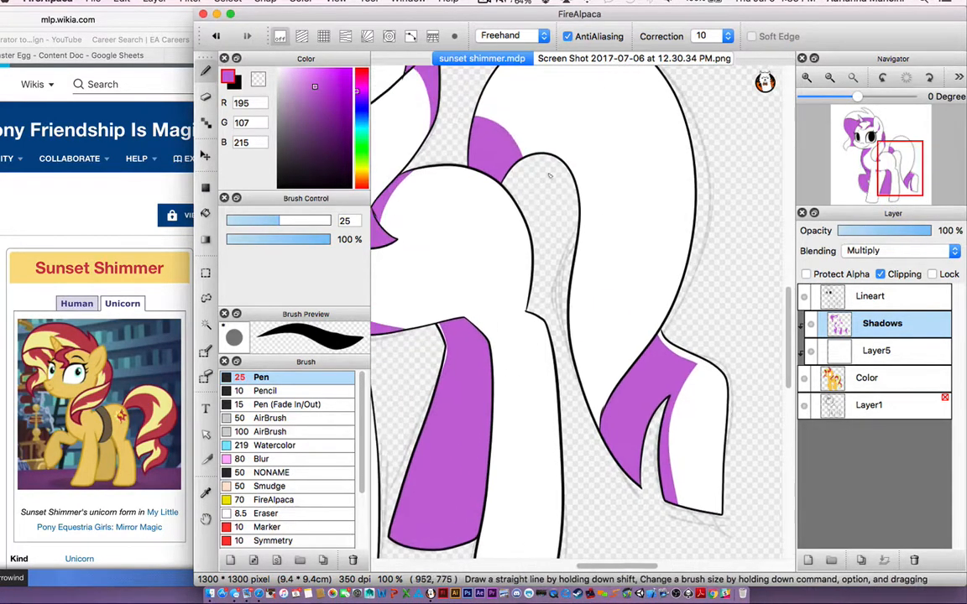
mouse_move(460, 141)
mouse_down()
mouse_move(472, 134)
mouse_move(583, 197)
mouse_up()
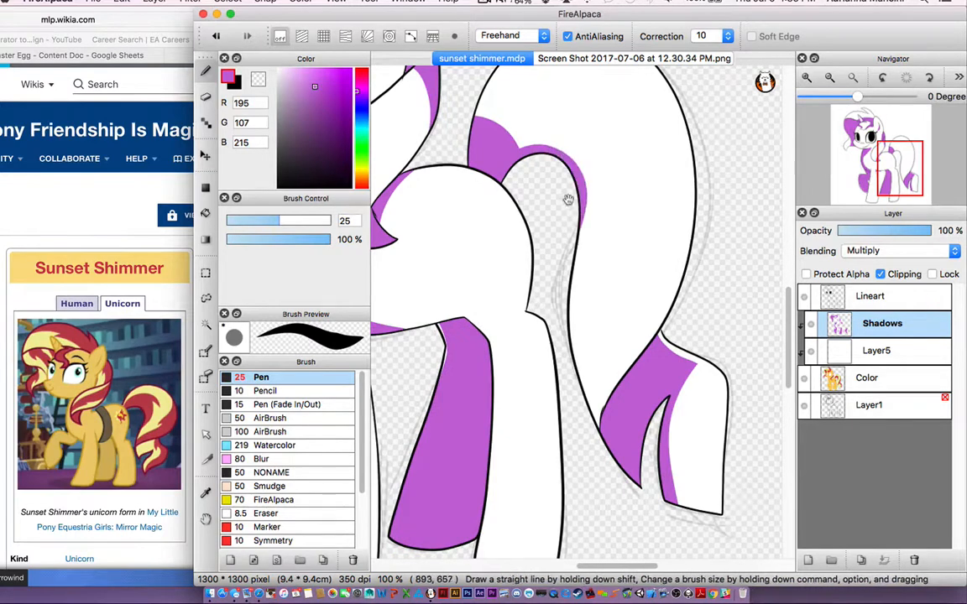
scroll(568, 200, up, 2)
scroll(568, 200, left, 3)
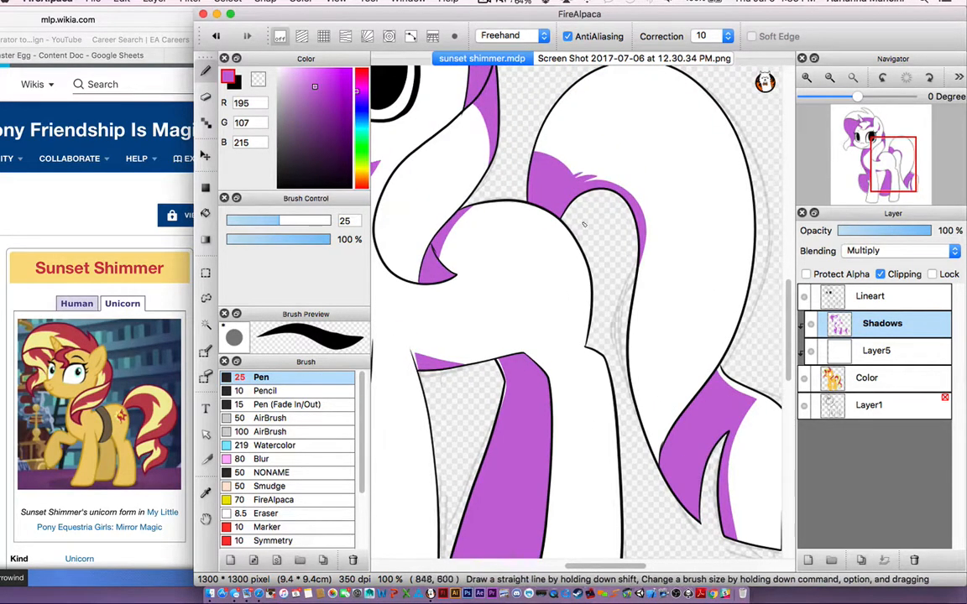
Add hair spikes to the shadow on the long mane lock and paint a thin purple shadow along the cheek and jaw.
scroll(584, 224, up, 2)
scroll(584, 224, left, 4)
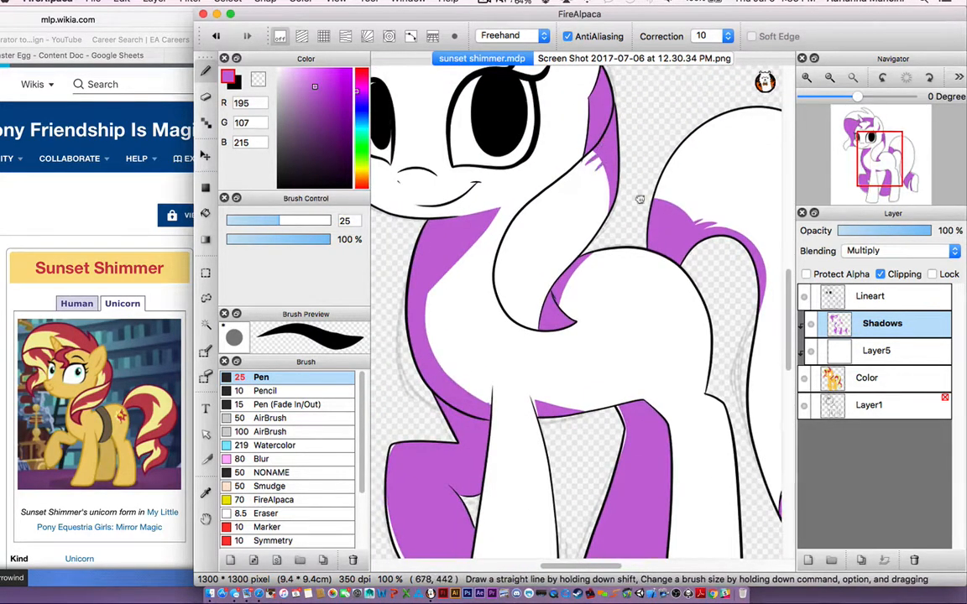
scroll(579, 311, up, 4)
scroll(579, 311, left, 2)
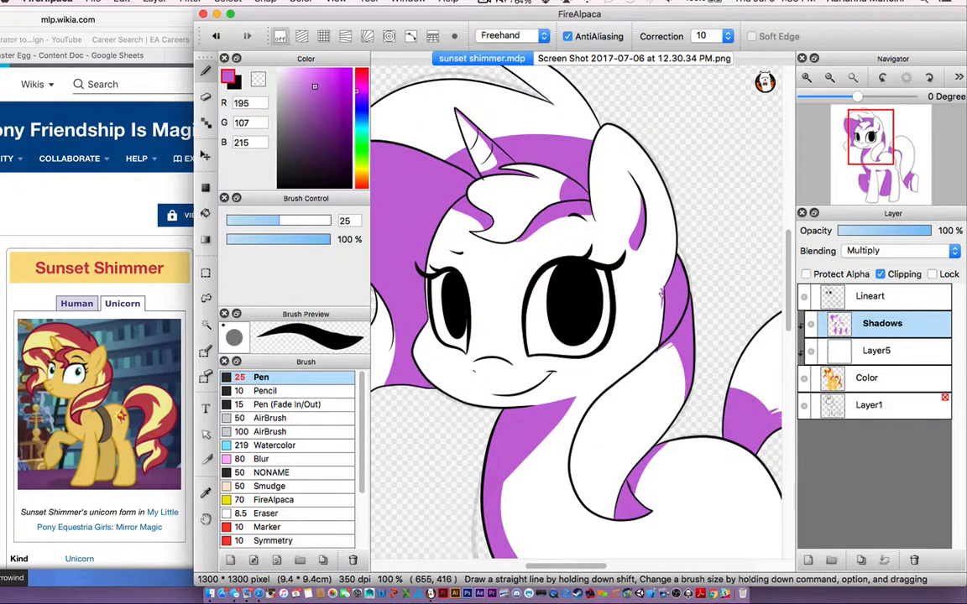
scroll(605, 297, down, 4)
scroll(605, 297, left, 1)
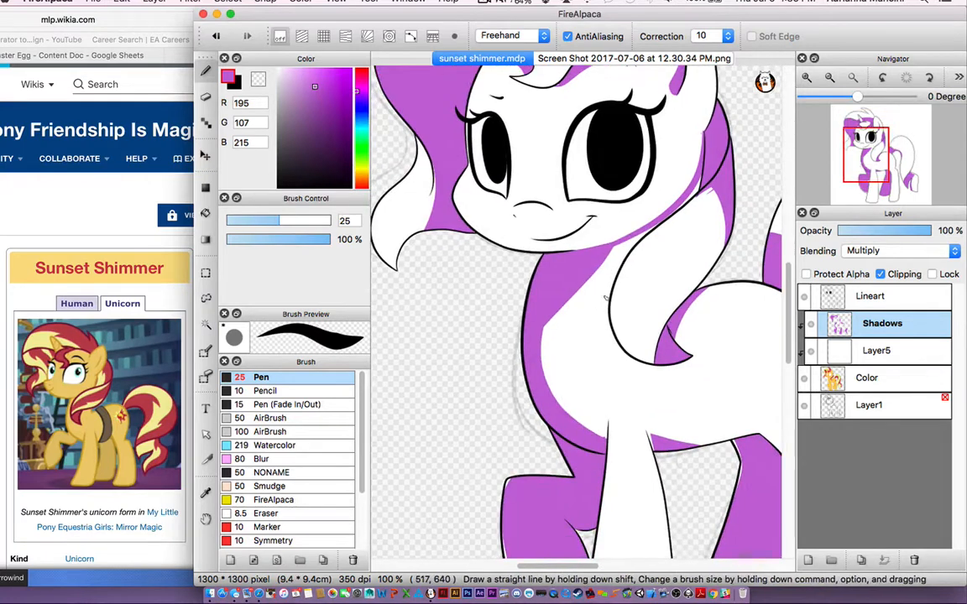
Widen the chest shadow with a rounder edge up to the mane lock, fill it with purple and smooth its edge.
drag(541, 363, 575, 410)
key(g)
click(599, 290)
key(b)
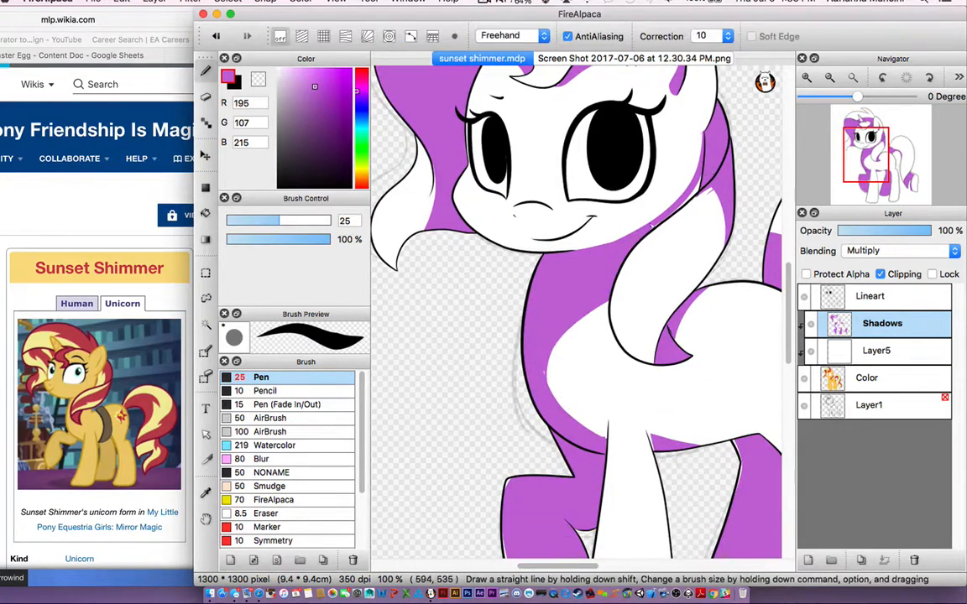
key(e)
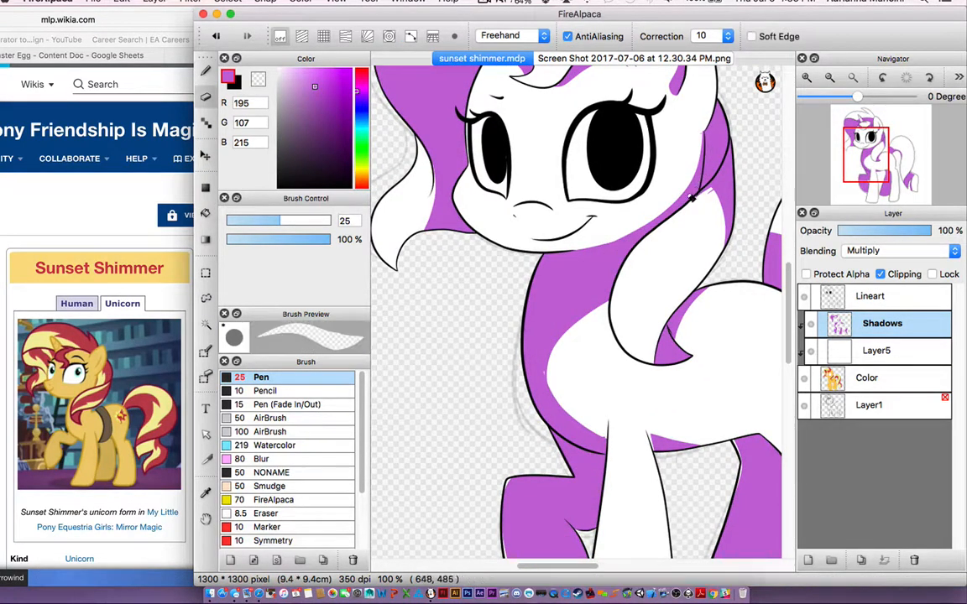
key(b)
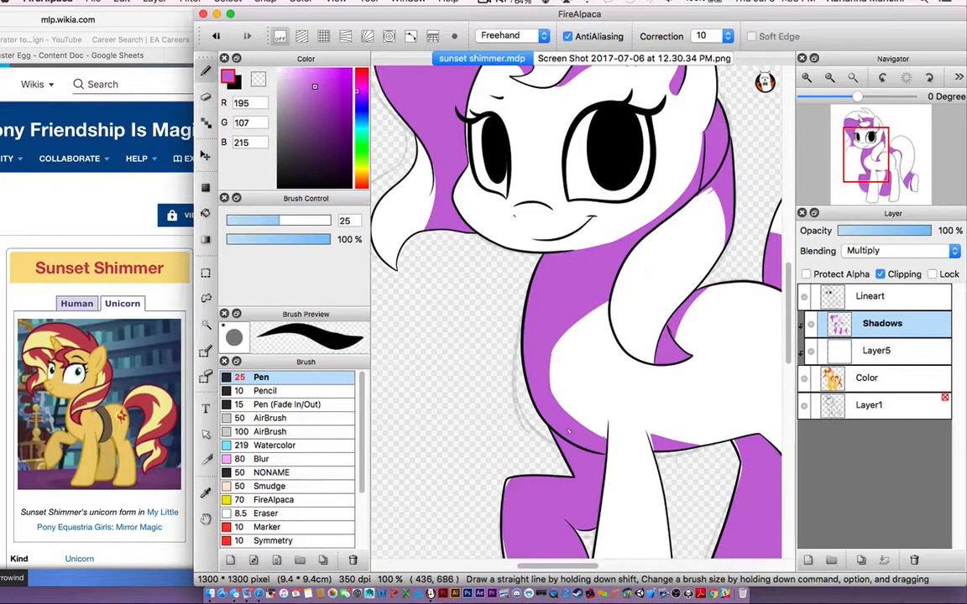
Extend the lower chest shadow and the belly shadow to the upper ends of the standing front leg's outlines.
drag(658, 427, 596, 281)
key(super+plus)
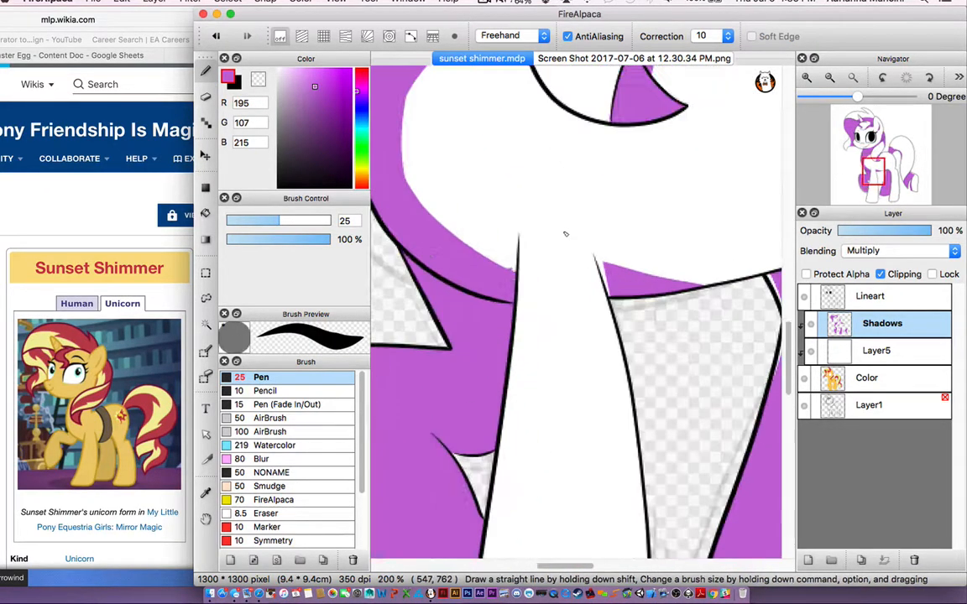
drag(490, 245, 417, 167)
key(g)
click(504, 251)
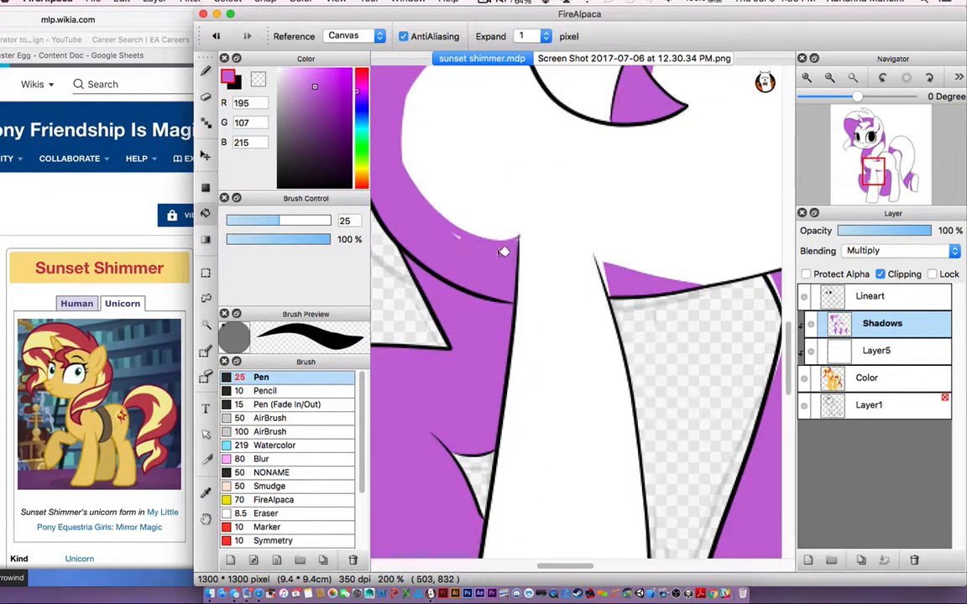
key(b)
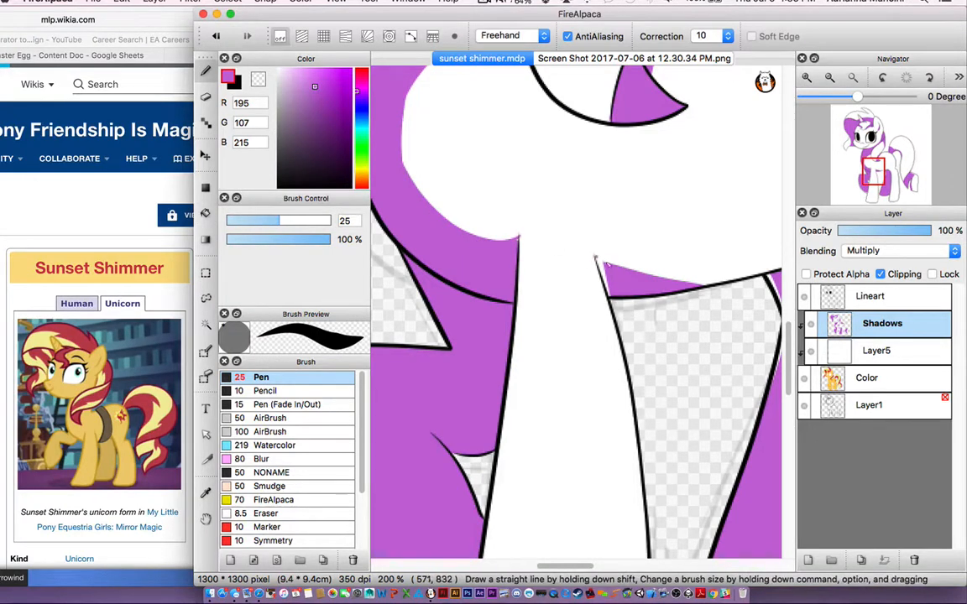
key(e)
key(b)
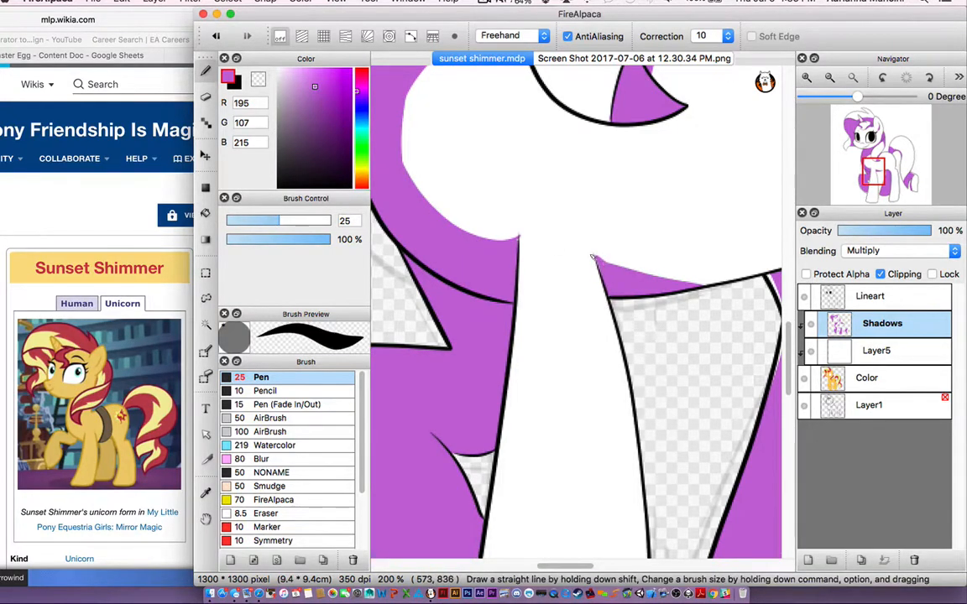
Set the Shadows layer's blending mode to Normal.
key(super+0)
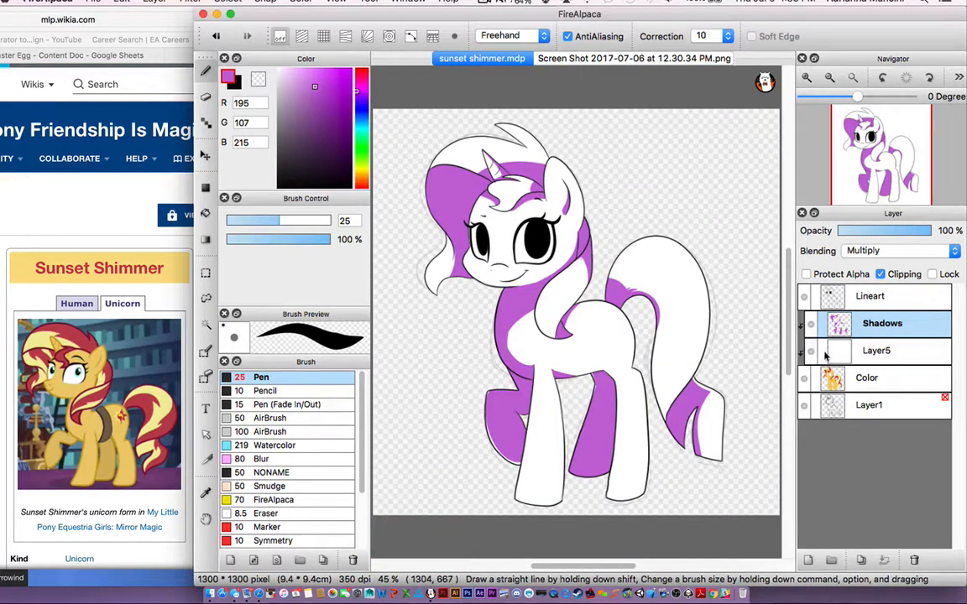
click(873, 251)
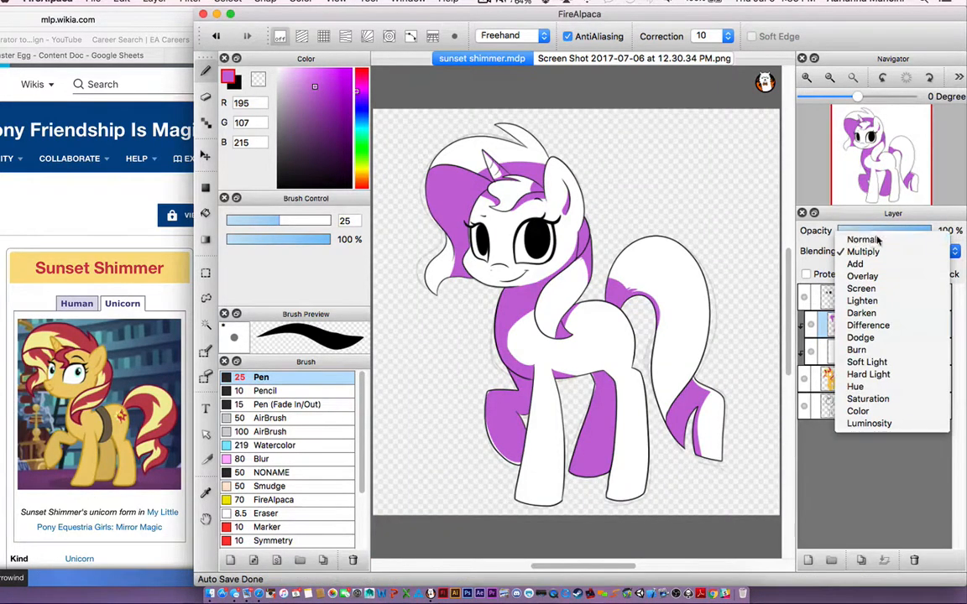
click(869, 240)
click(881, 353)
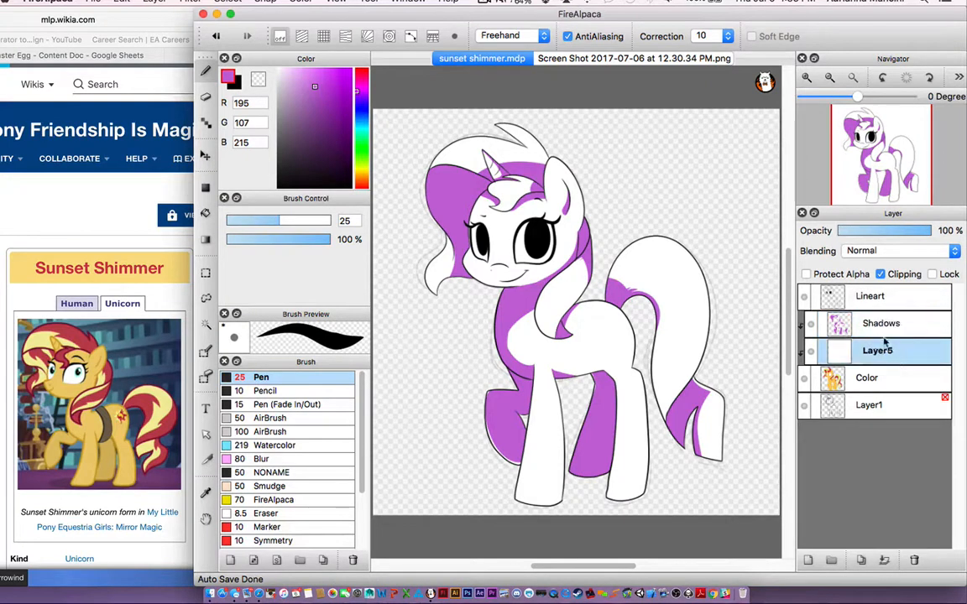
click(878, 327)
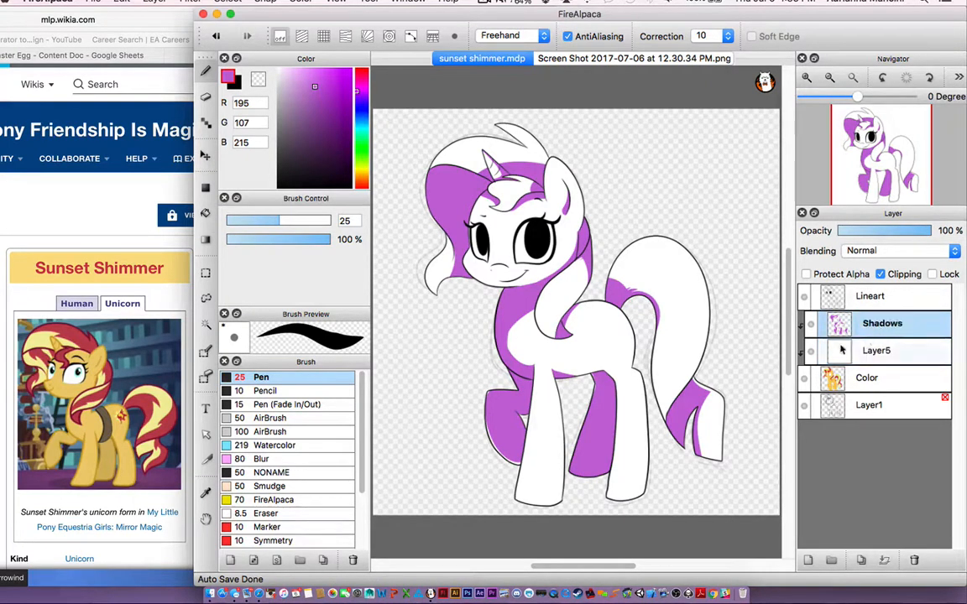
Hide the white base Layer5 and set the Shadows layer's blending mode to Multiply.
click(812, 353)
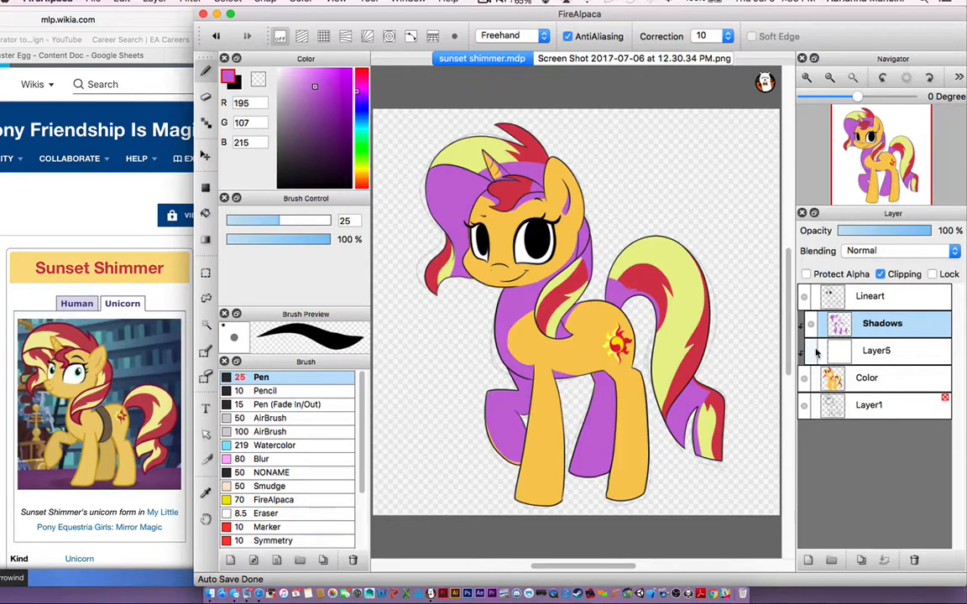
click(902, 251)
click(864, 266)
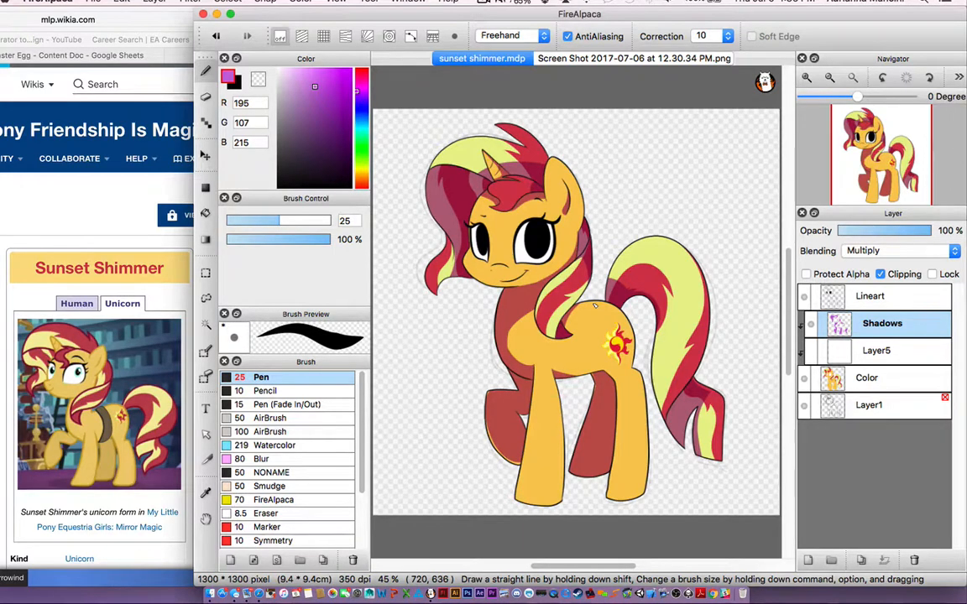
Paint a small shadow along the upper inner edge of the near hind leg where it meets the belly.
scroll(595, 306, up, 3)
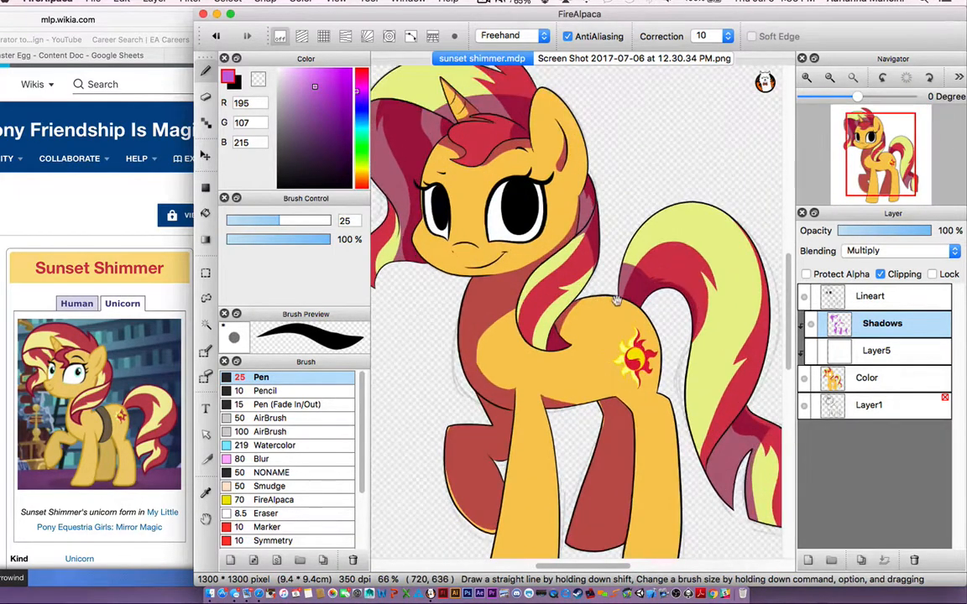
scroll(584, 174, down, 2)
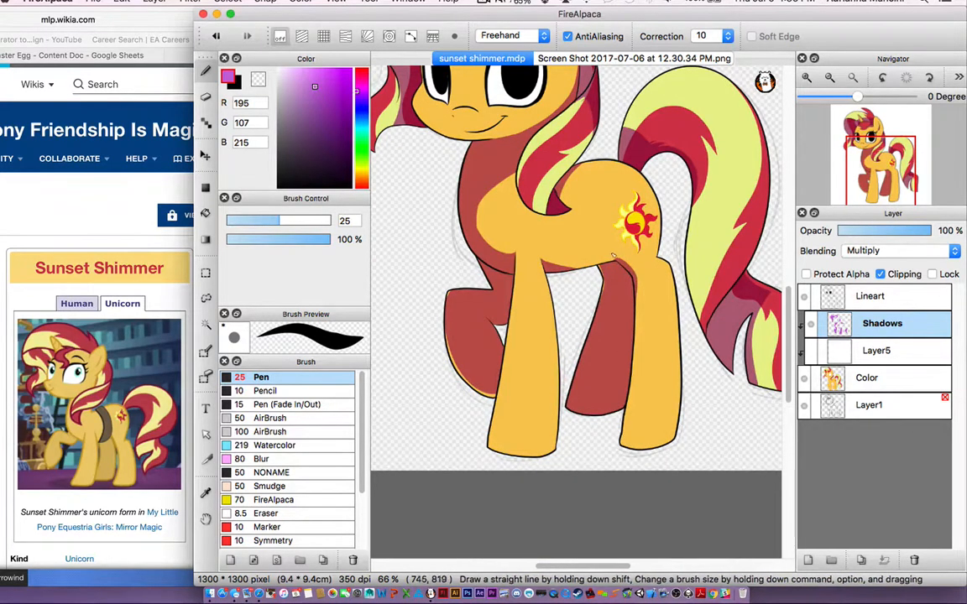
key(e)
key(b)
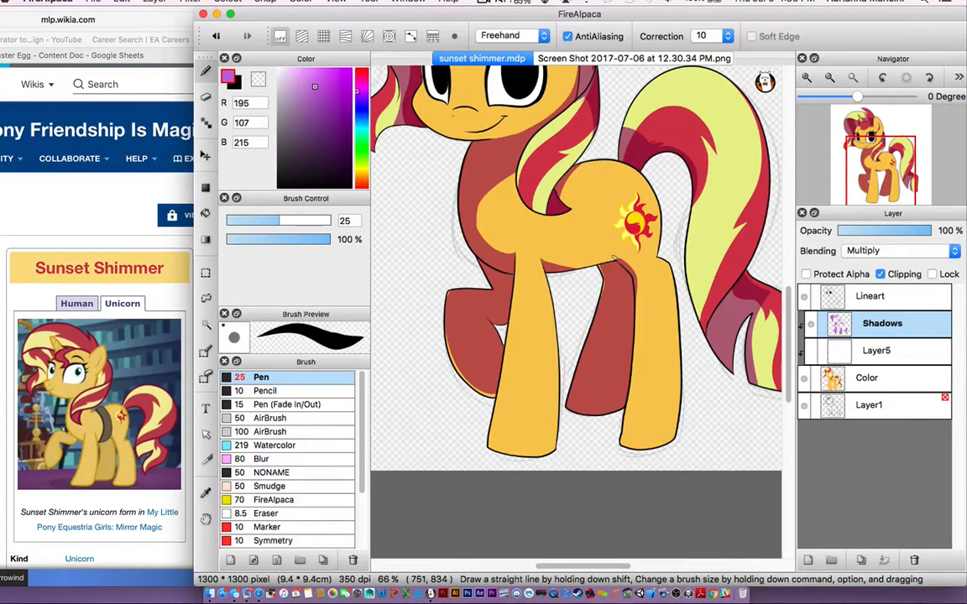
Outline a shadow on the red mane tuft behind the horn and fill it with purple.
scroll(511, 337, up, 2)
scroll(512, 338, left, 2)
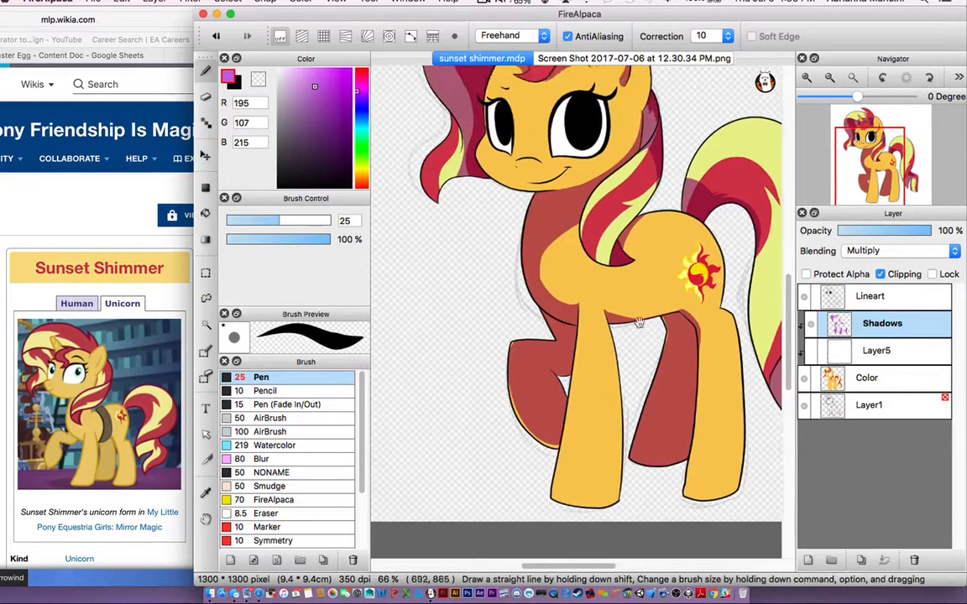
scroll(511, 338, up, 3)
scroll(511, 337, right, 3)
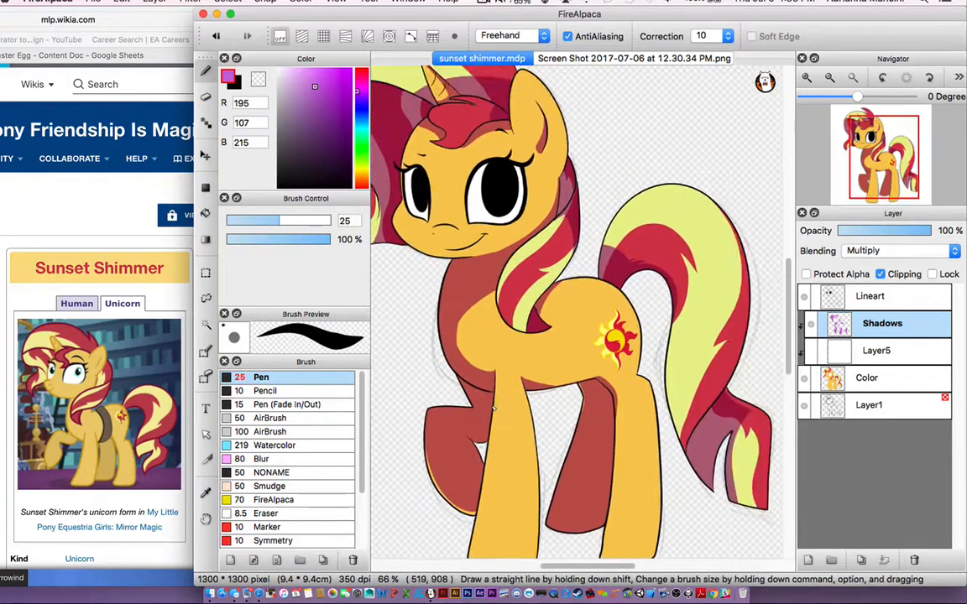
key(super+minus)
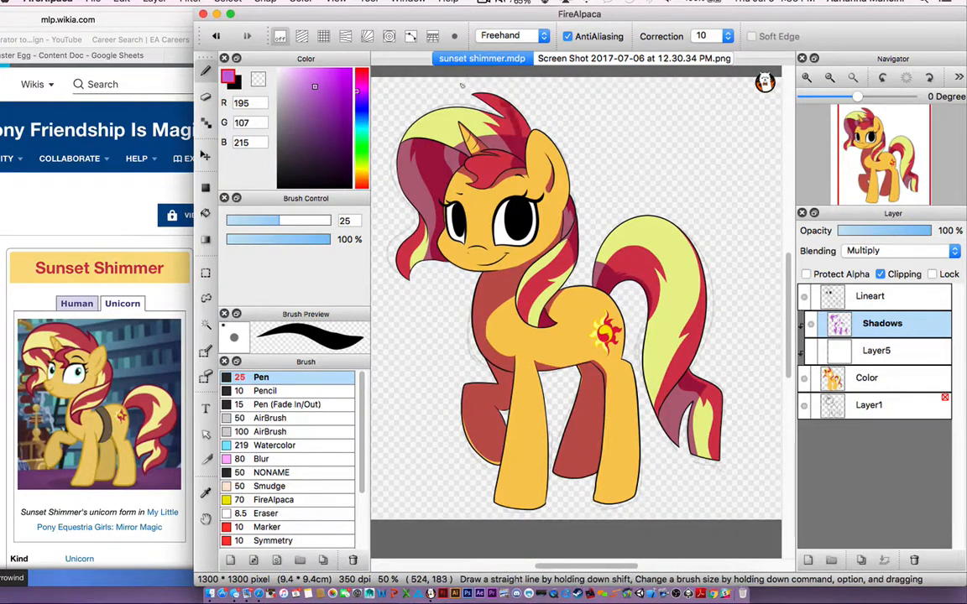
key(g)
click(511, 120)
key(b)
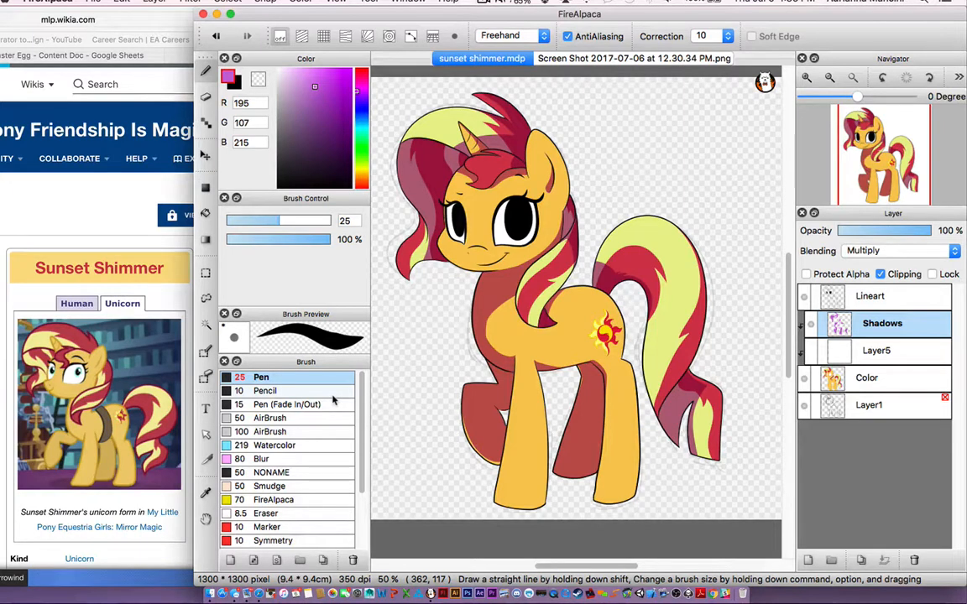
Choose the 100 px AirBrush, raise its size to 1000, and widen the drawing window over the reference page.
click(295, 433)
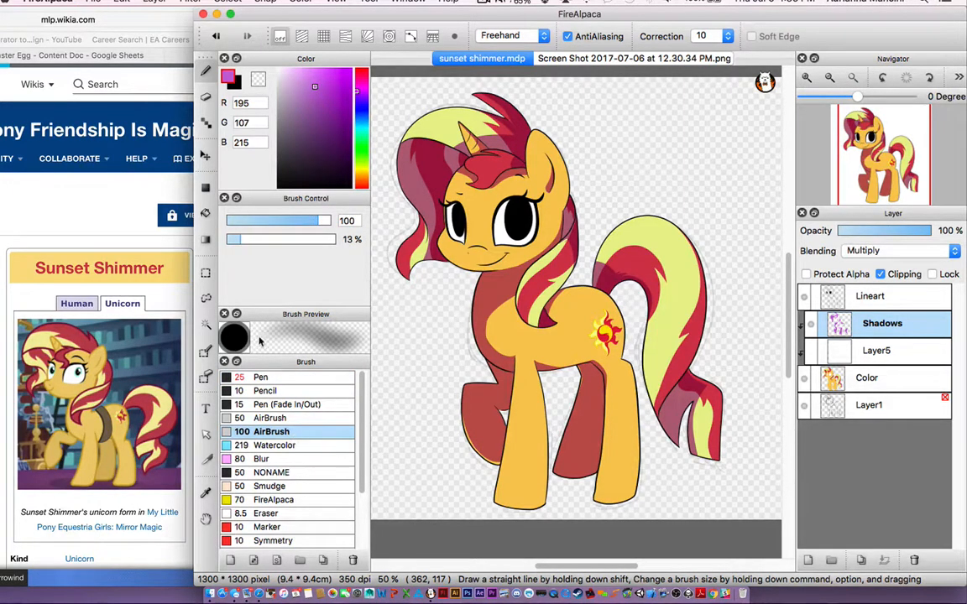
click(289, 417)
click(304, 431)
drag(238, 241, 238, 245)
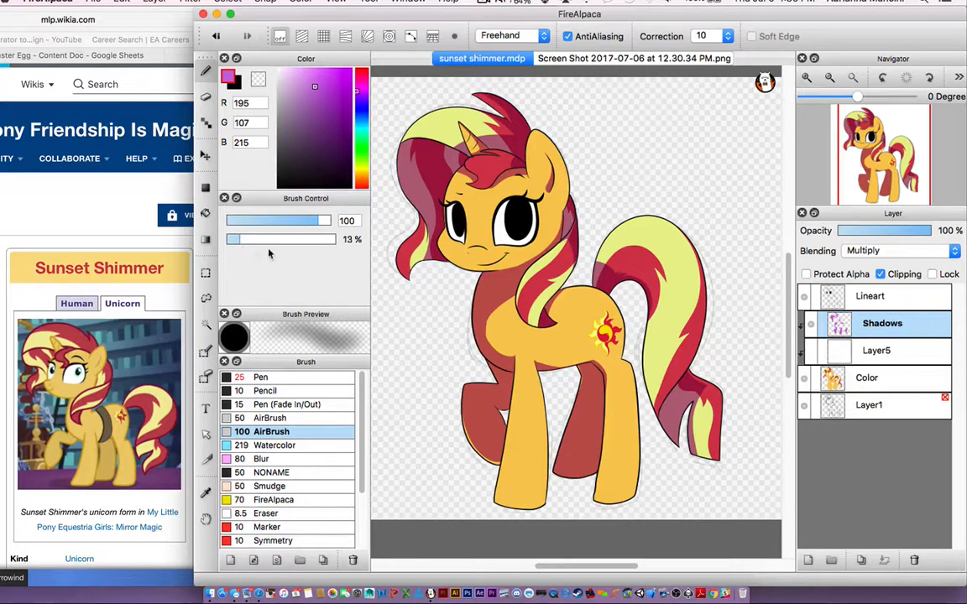
mouse_move(293, 220)
mouse_down()
mouse_move(386, 223)
mouse_move(477, 207)
mouse_up()
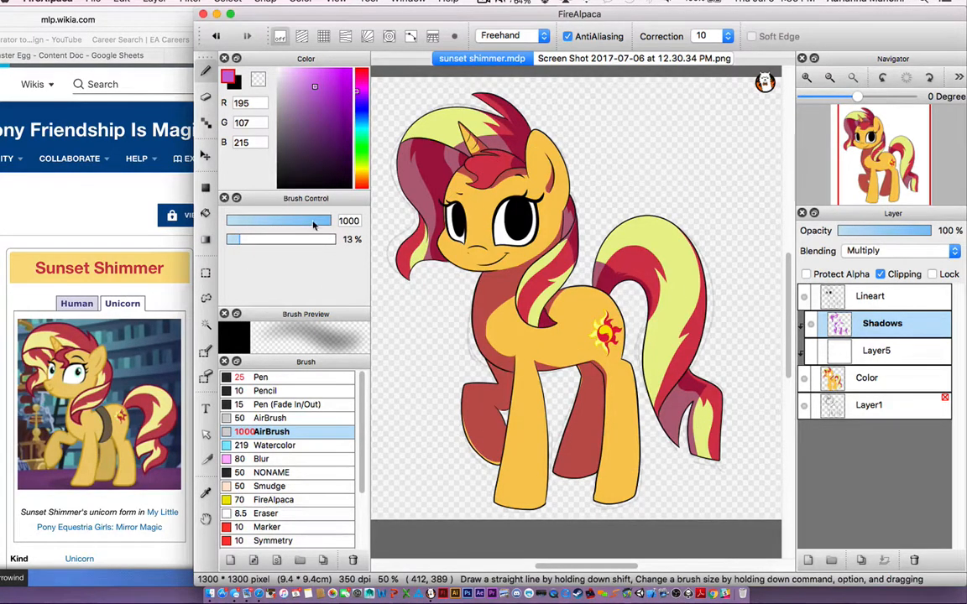
drag(313, 222, 485, 249)
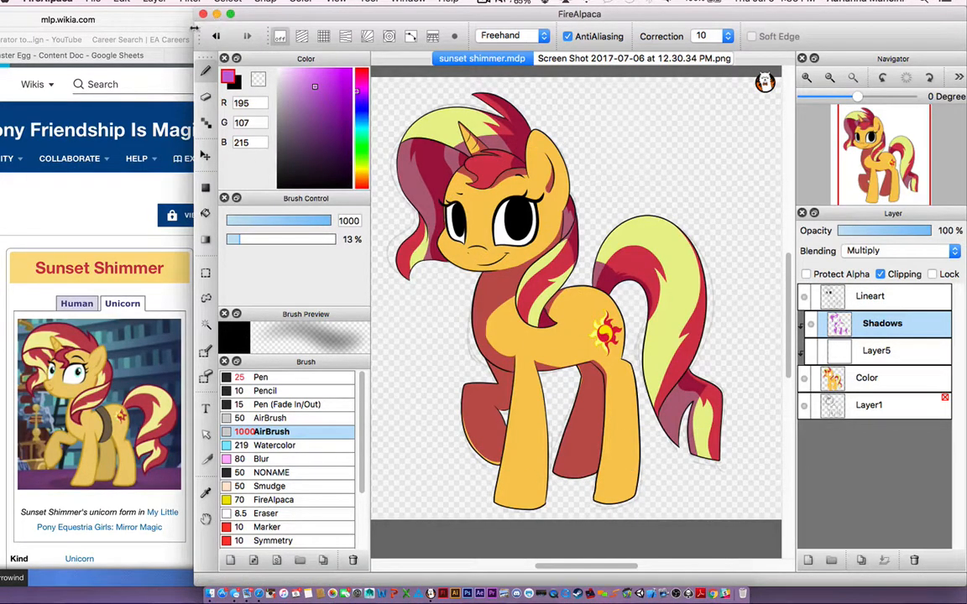
drag(194, 27, 0, 27)
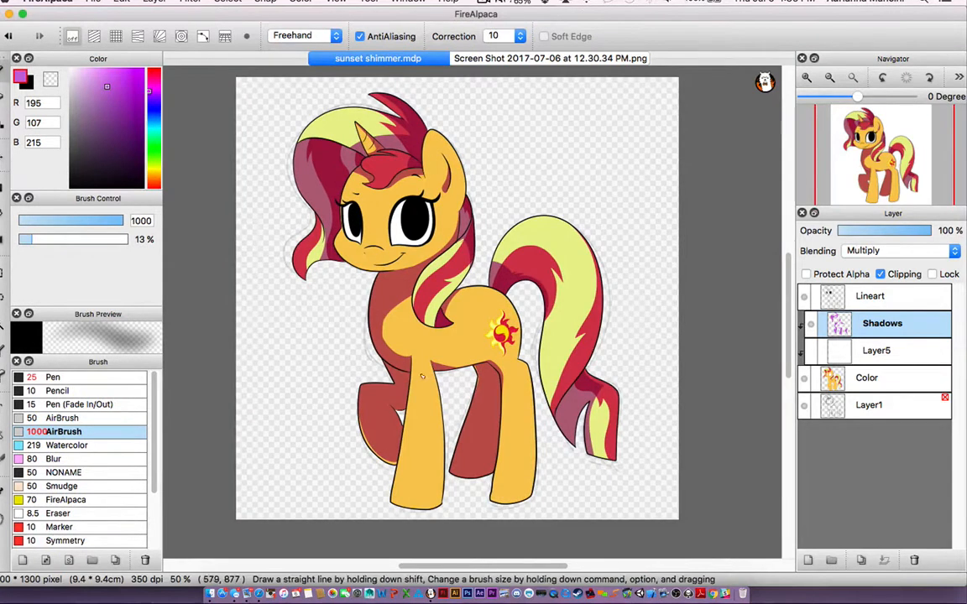
Airbrush a faint purple tint over the pony's legs, body, mane and tail on the Shadows layer.
drag(423, 376, 422, 382)
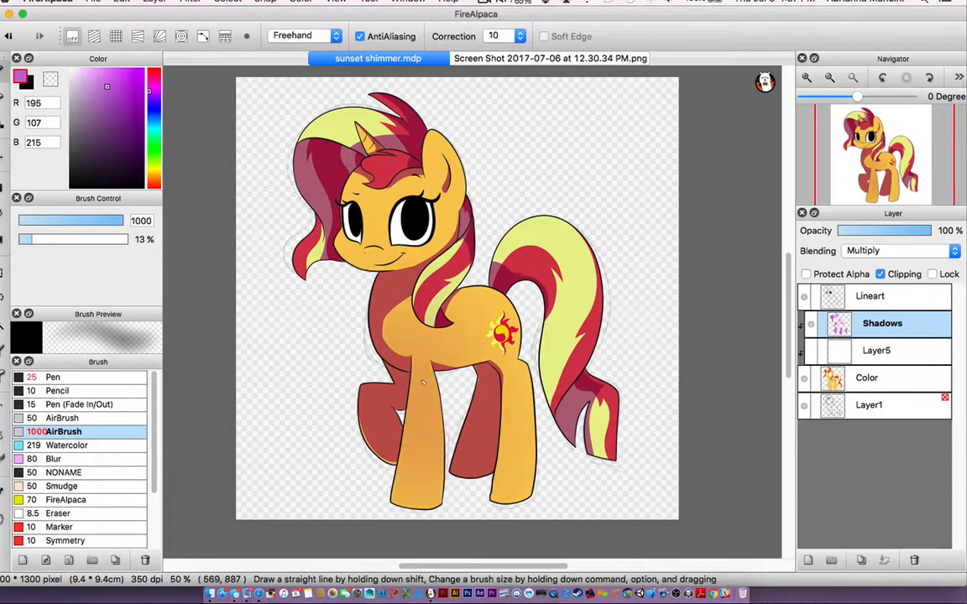
key(super+z)
key(super+y)
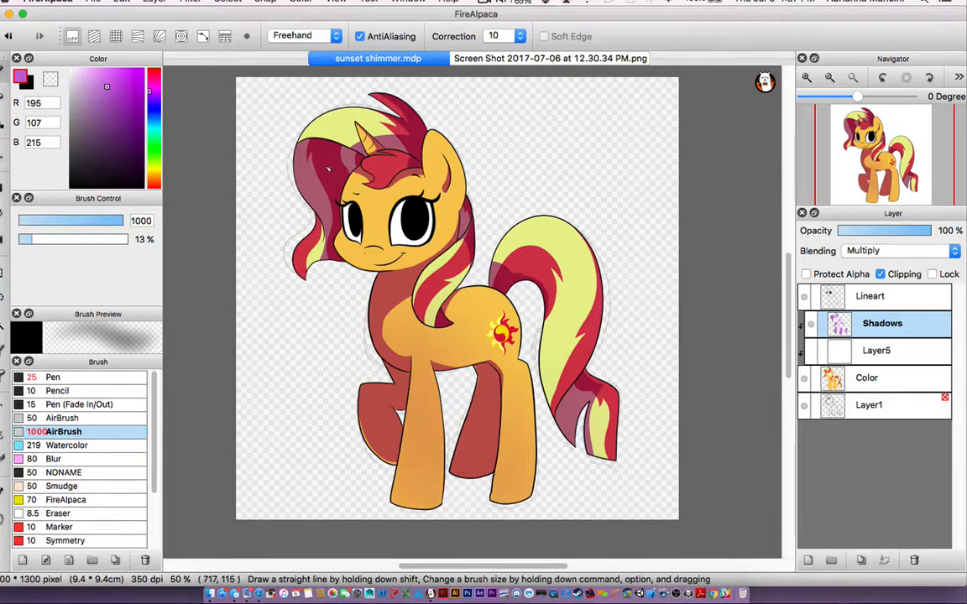
click(322, 112)
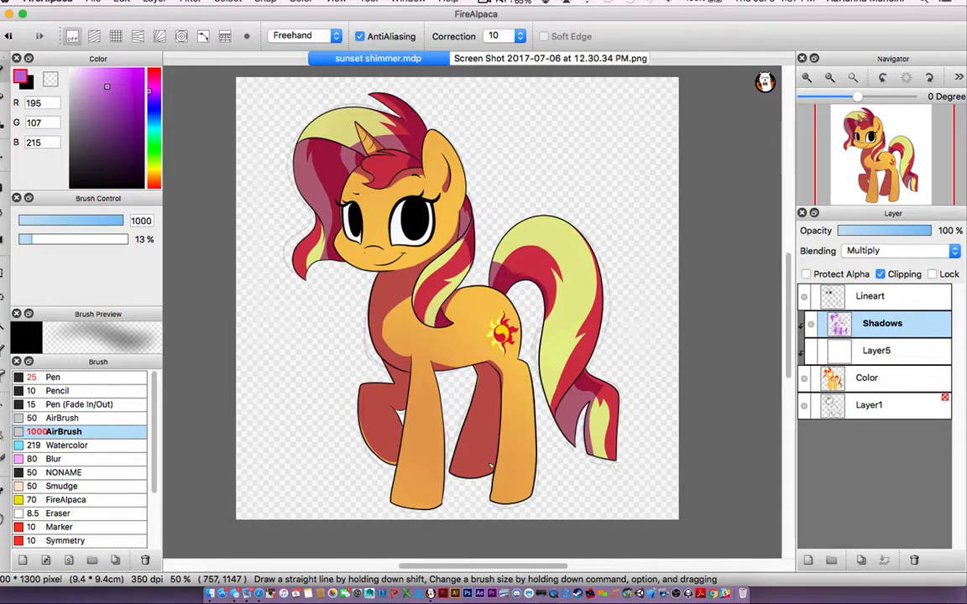
Compare the drawing with and without the Shadows layer, and turn on Protect Alpha for that layer.
click(812, 326)
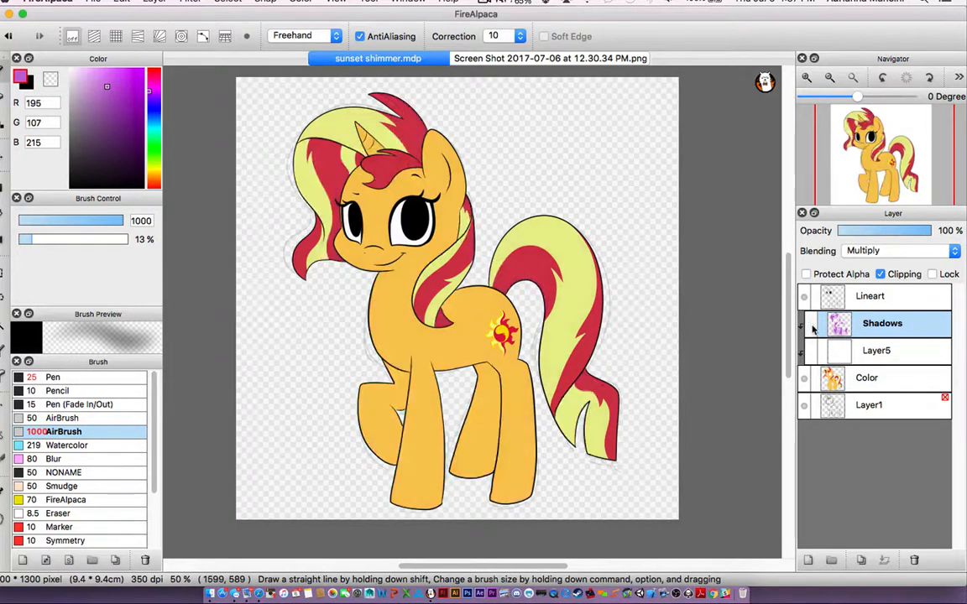
click(811, 325)
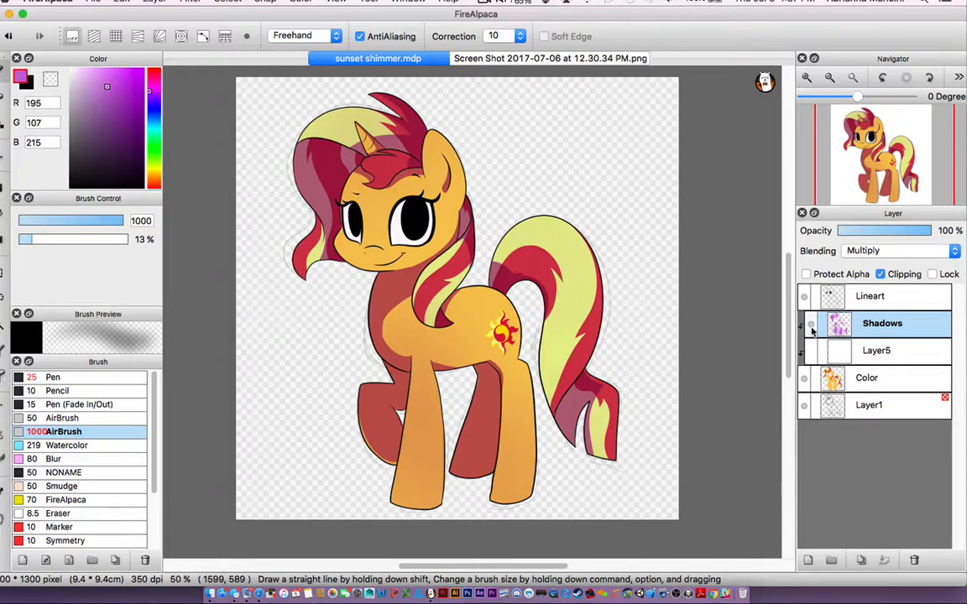
click(807, 275)
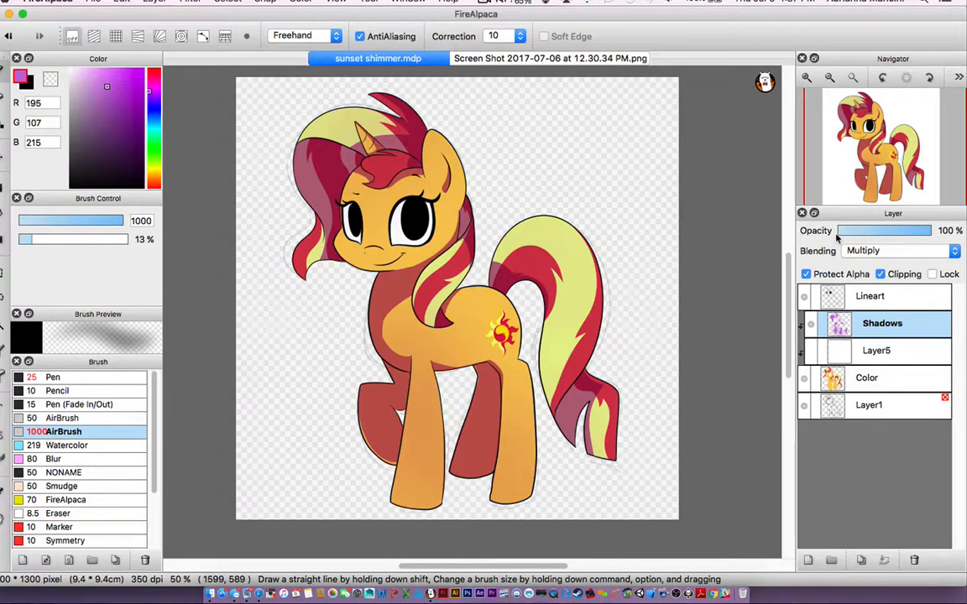
key(XF86MonBrightnessUp)
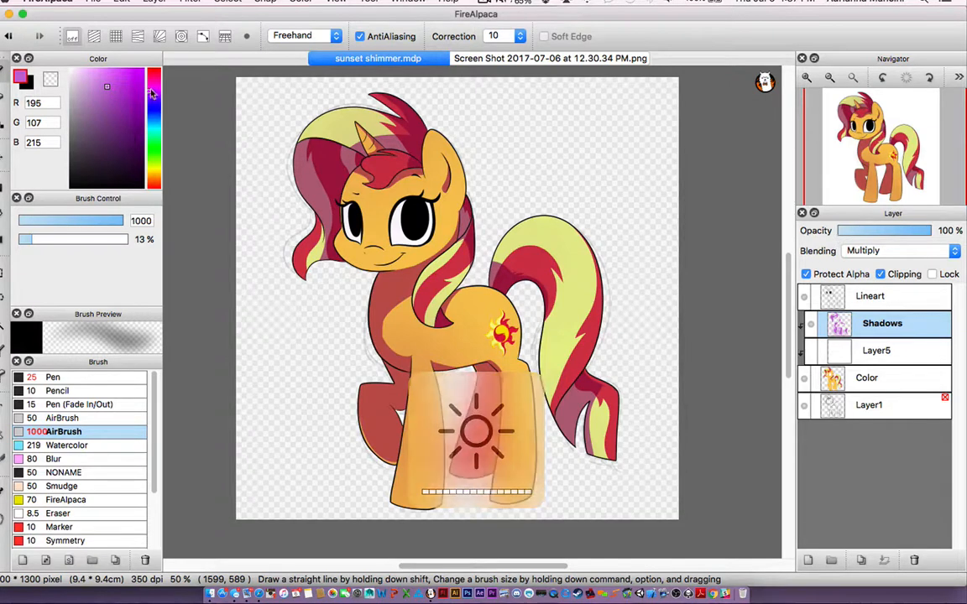
Deepen the neck shadow under the chin with the AirBrush at size 450 in purple R 115, G 43, B 175.
mouse_move(149, 90)
mouse_down()
mouse_move(109, 91)
mouse_move(126, 106)
mouse_up()
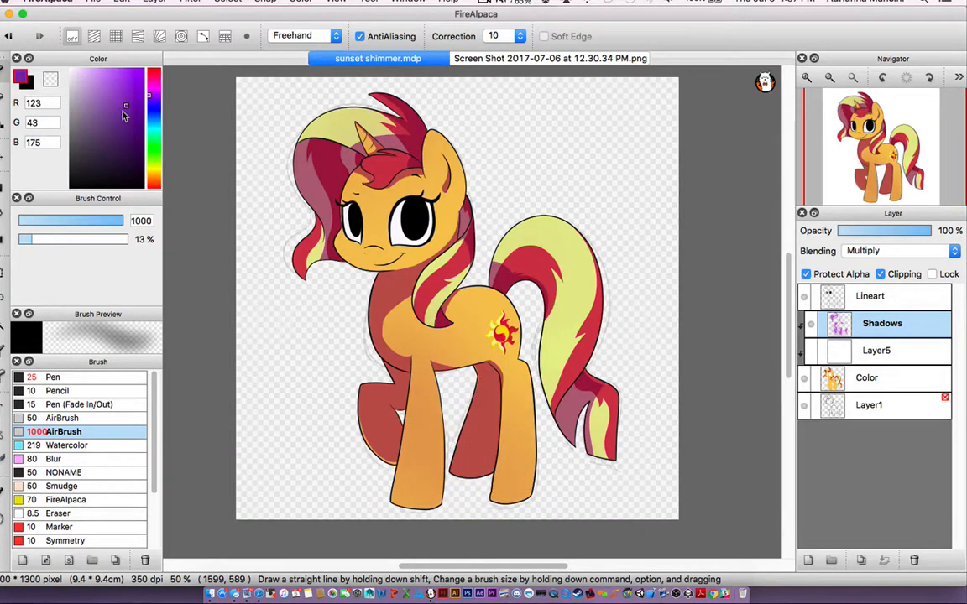
drag(151, 99, 149, 98)
key(super+plus)
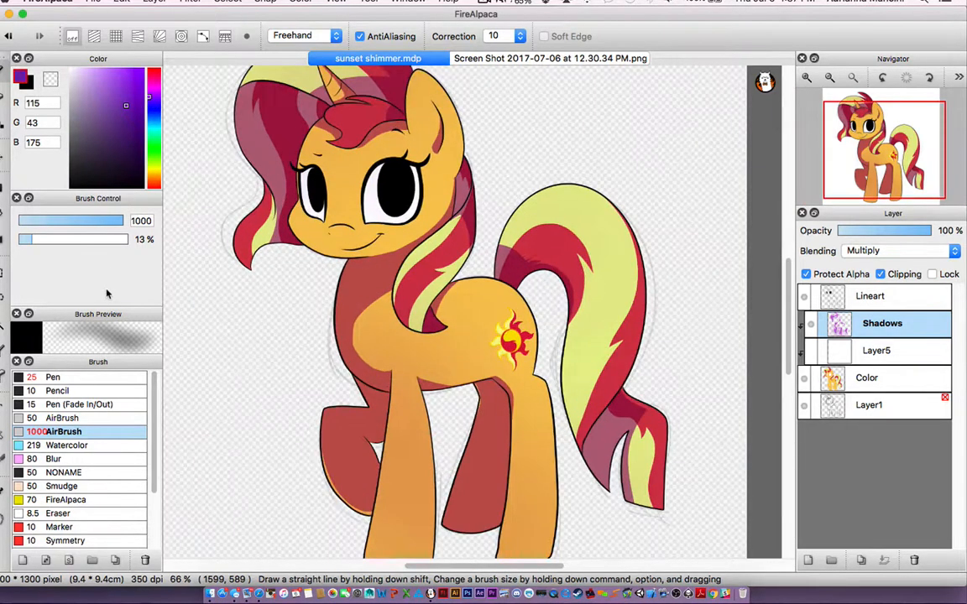
mouse_move(109, 222)
mouse_down()
mouse_move(191, 229)
mouse_move(174, 222)
mouse_up()
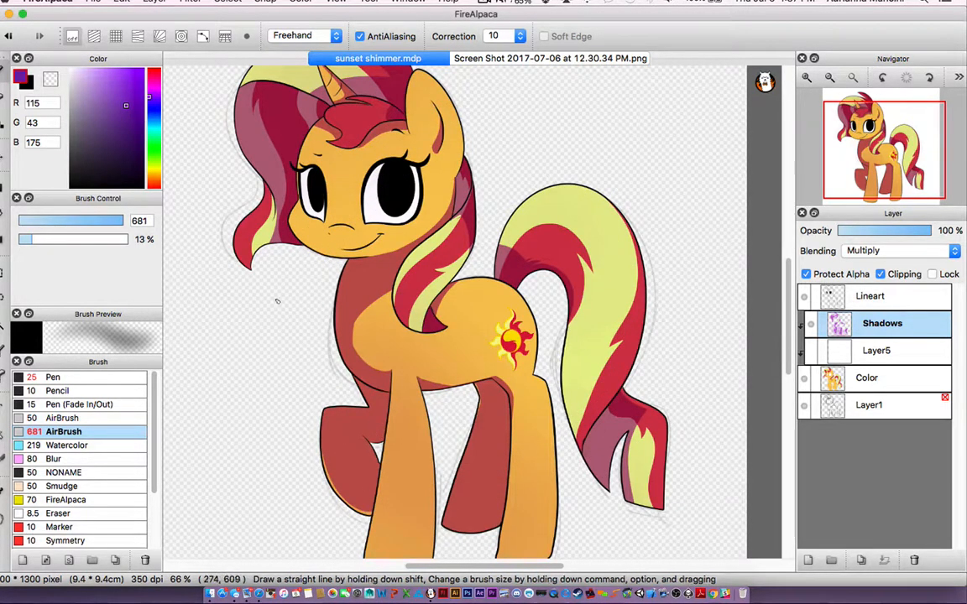
key(Tab)
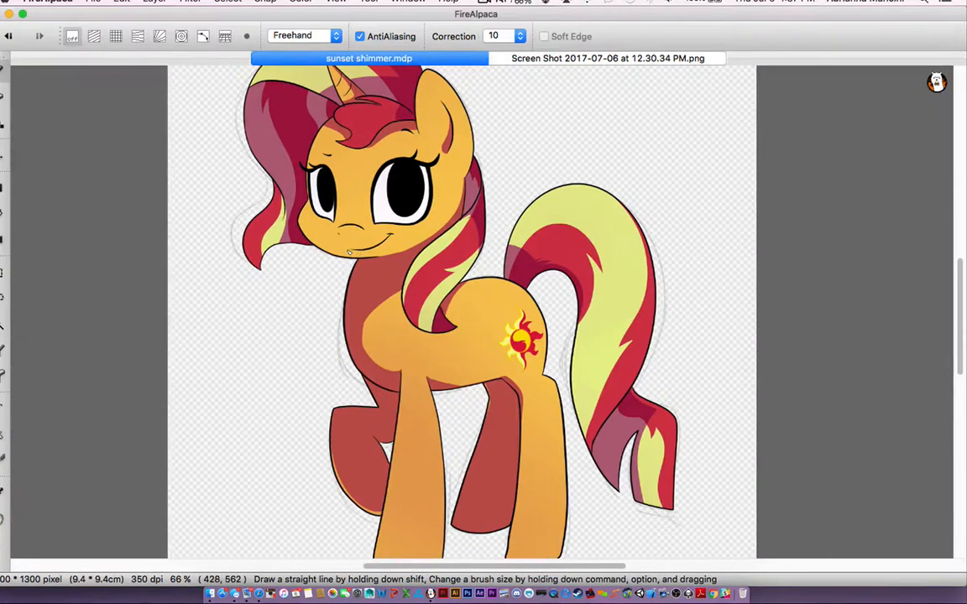
scroll(537, 334, left, 5)
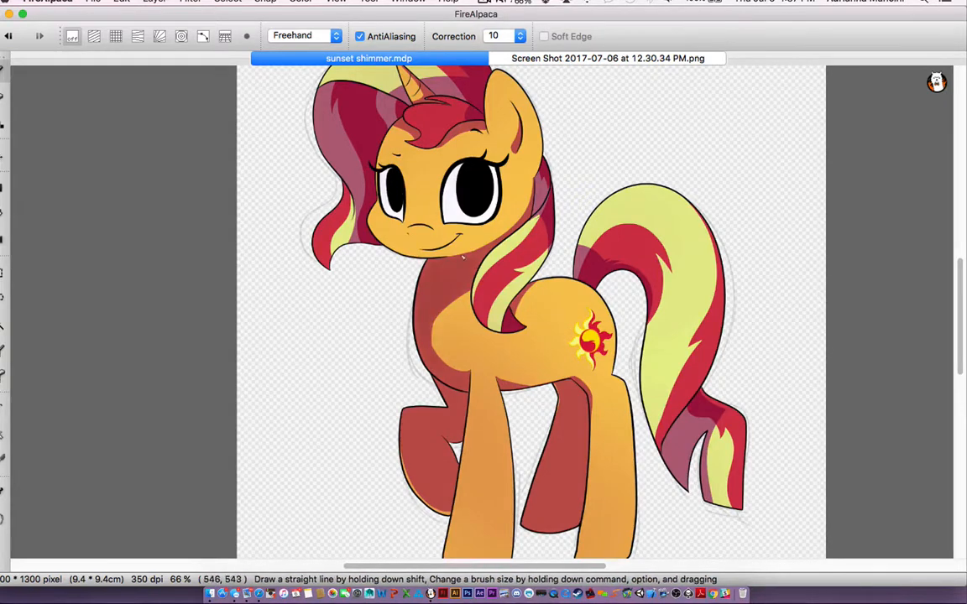
key(Tab)
drag(105, 220, 166, 221)
drag(373, 337, 457, 229)
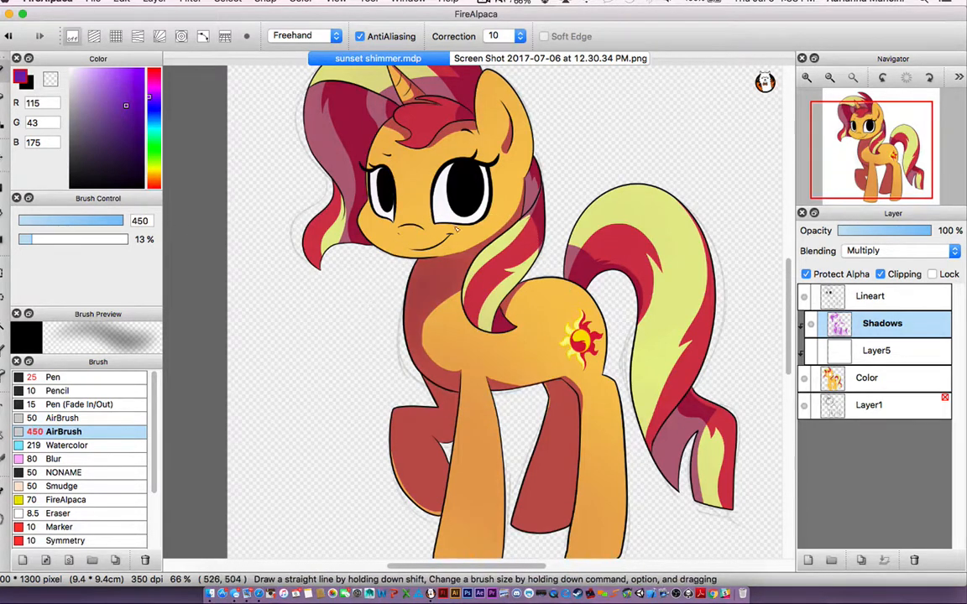
Airbrush the same dark purple into the shadowed parts of the mane, the far hind leg and the tail tip.
scroll(420, 201, up, 3)
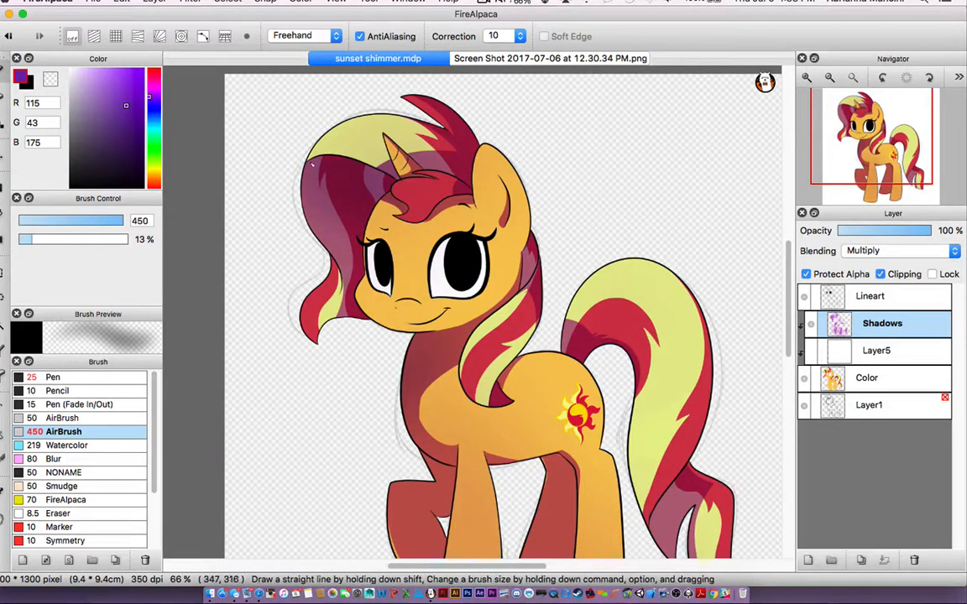
scroll(361, 387, down, 6)
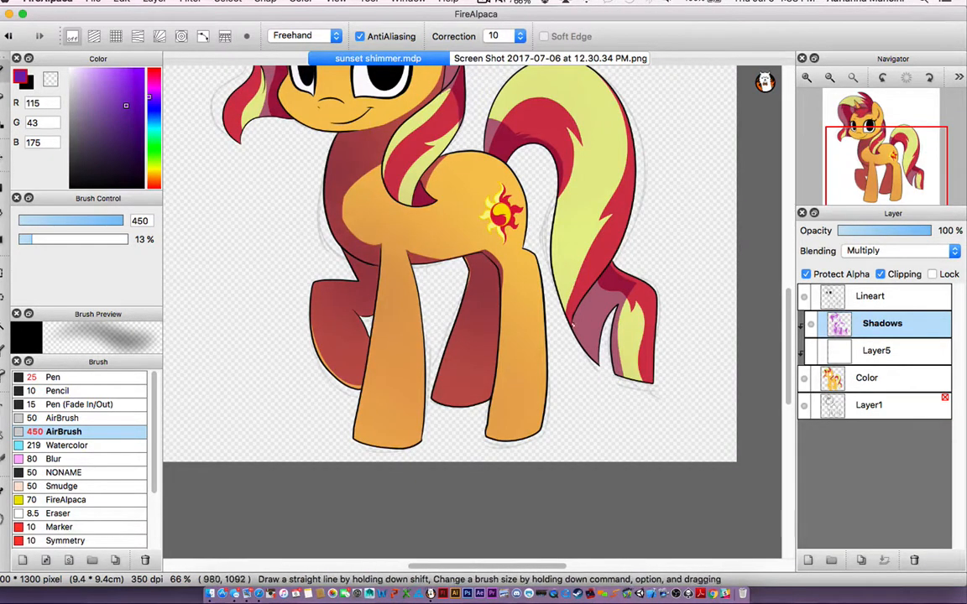
scroll(637, 298, up, 3)
key(super+minus)
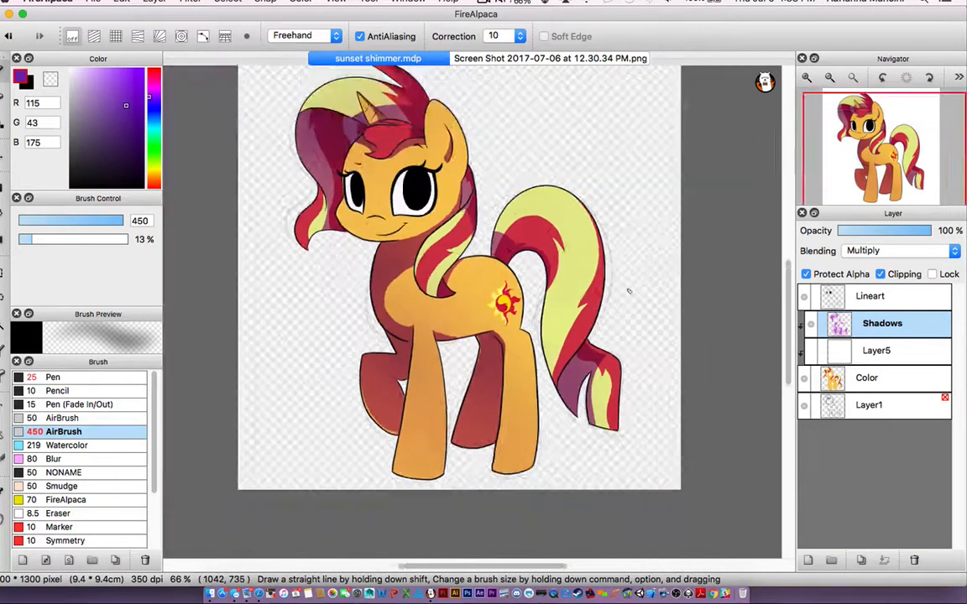
key(super+minus)
key(super+plus)
key(super+plus)
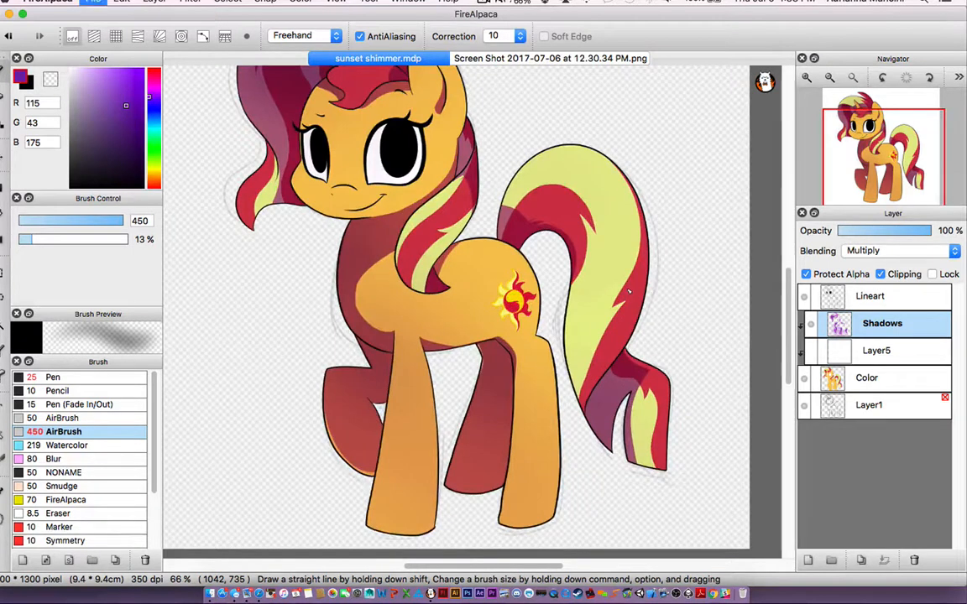
key(super+minus)
key(super+plus)
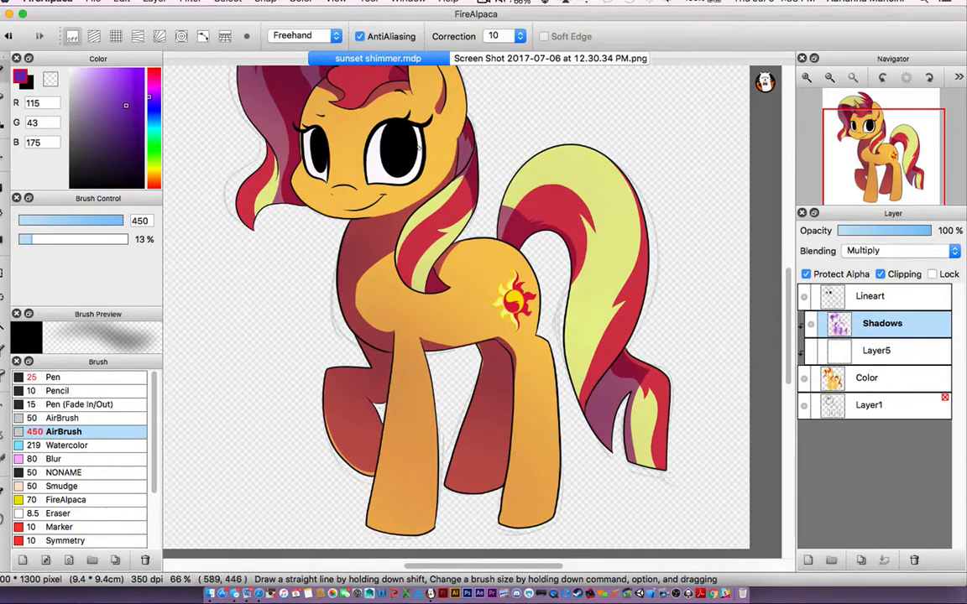
Airbrush light pink, R 251, G 165, B 228, over the lower shadows of the far hind leg and raised foreleg.
click(151, 96)
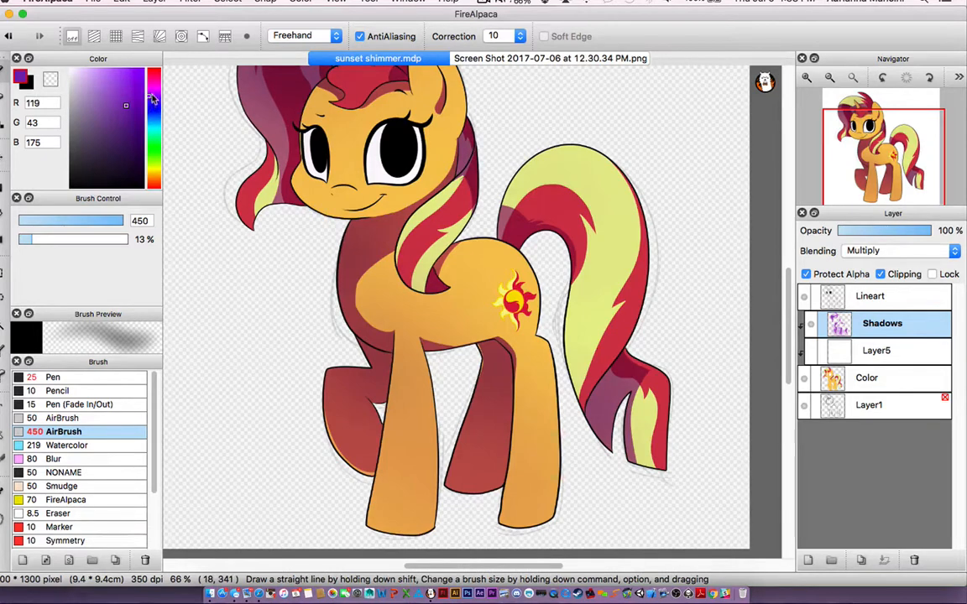
mouse_move(153, 99)
mouse_down()
mouse_move(153, 81)
mouse_move(94, 70)
mouse_up()
click(122, 81)
scroll(371, 138, up, 3)
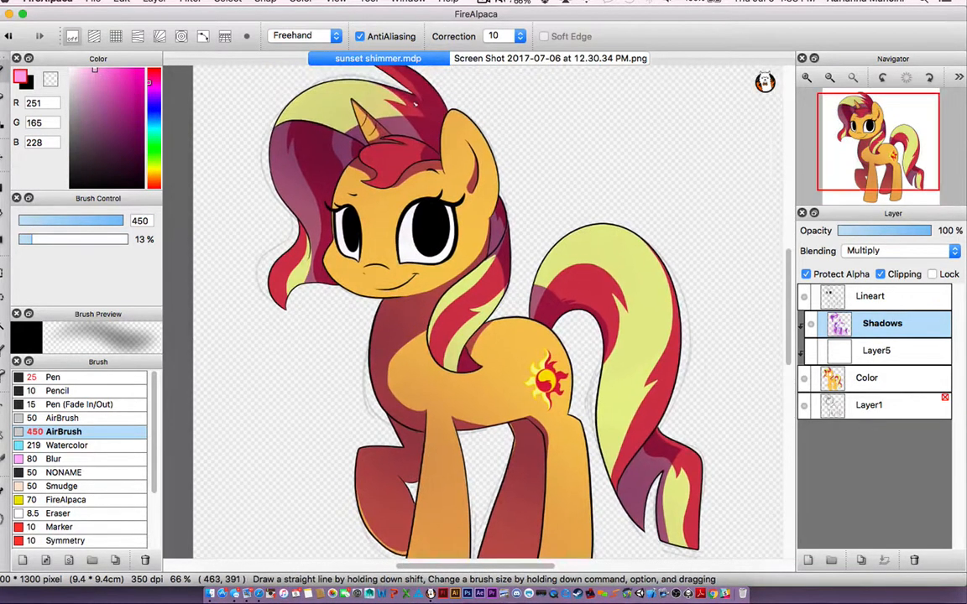
scroll(429, 98, up, 3)
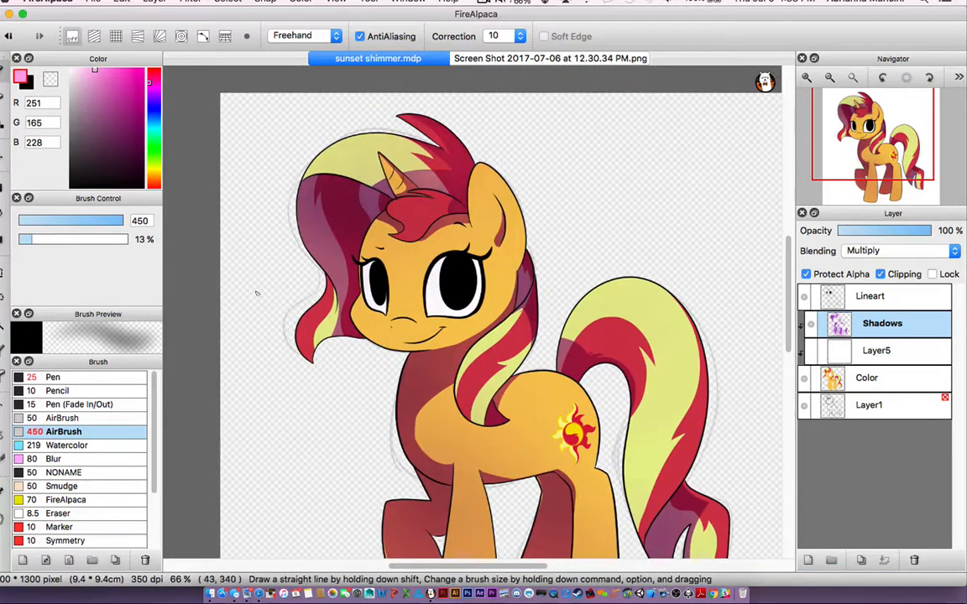
scroll(361, 164, down, 3)
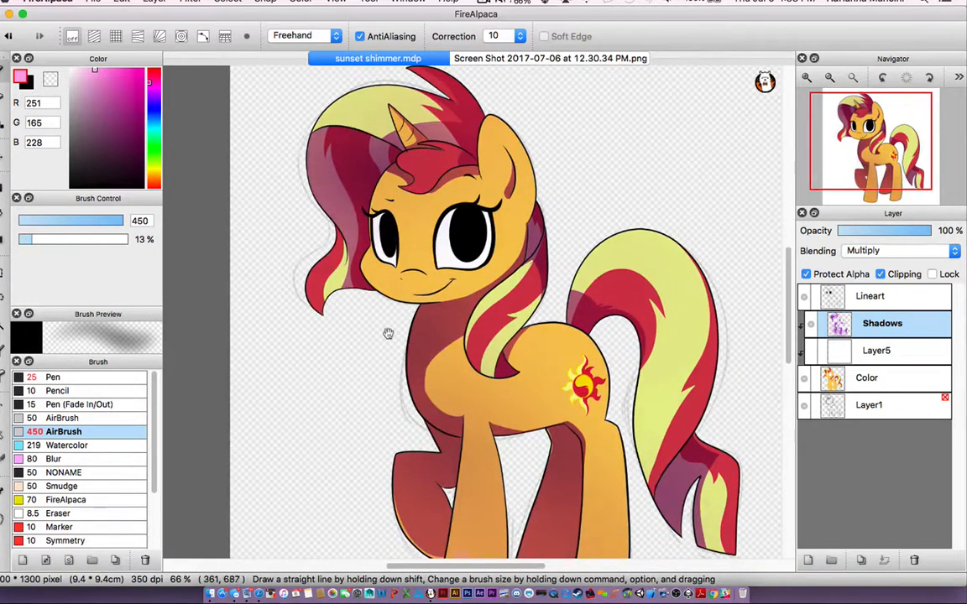
scroll(360, 277, down, 3)
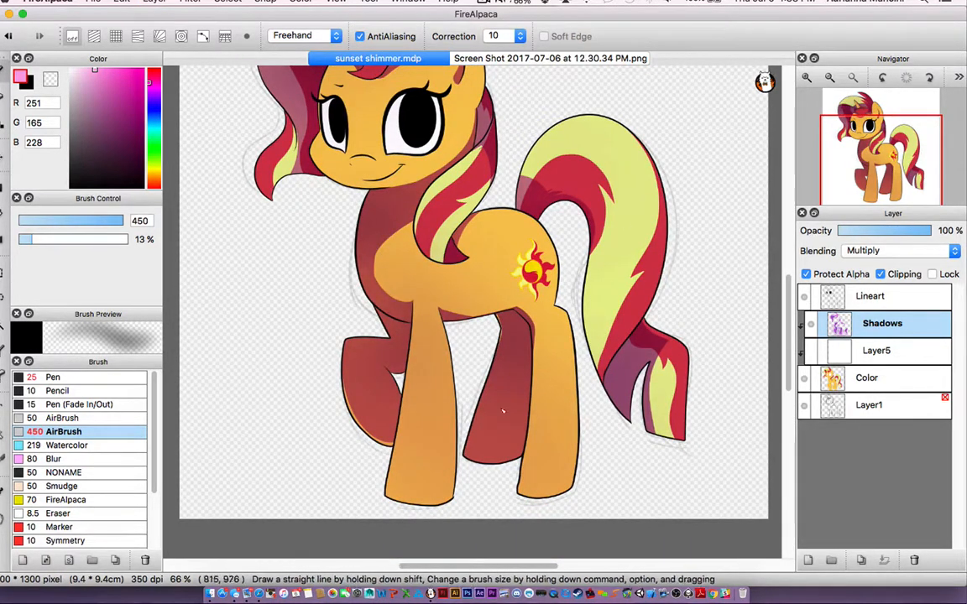
mouse_move(503, 410)
mouse_down()
mouse_move(482, 459)
mouse_move(516, 432)
mouse_move(406, 430)
mouse_move(438, 388)
mouse_up()
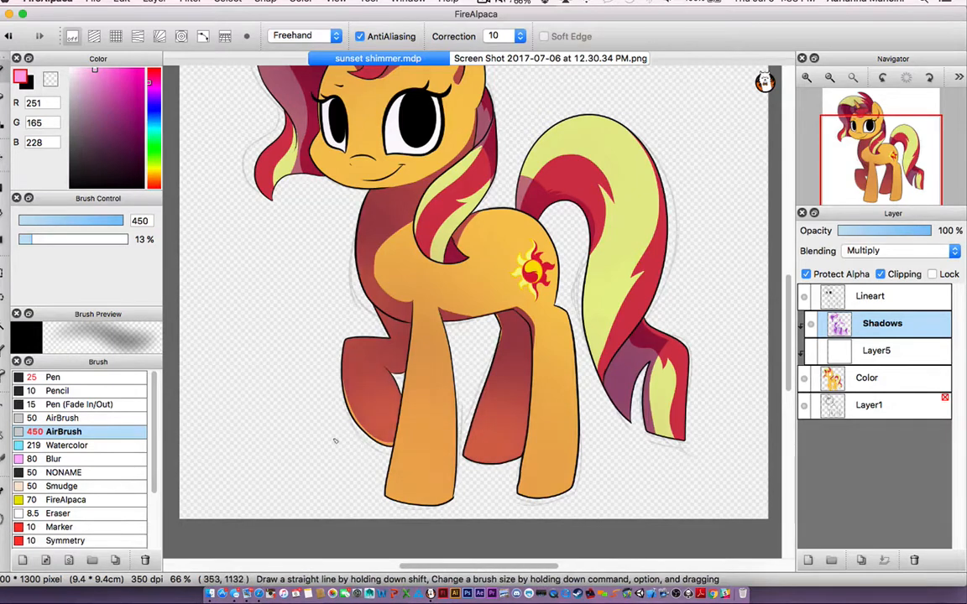
Review the whole shaded pony and save the drawing.
key(super+minus)
key(super+minus)
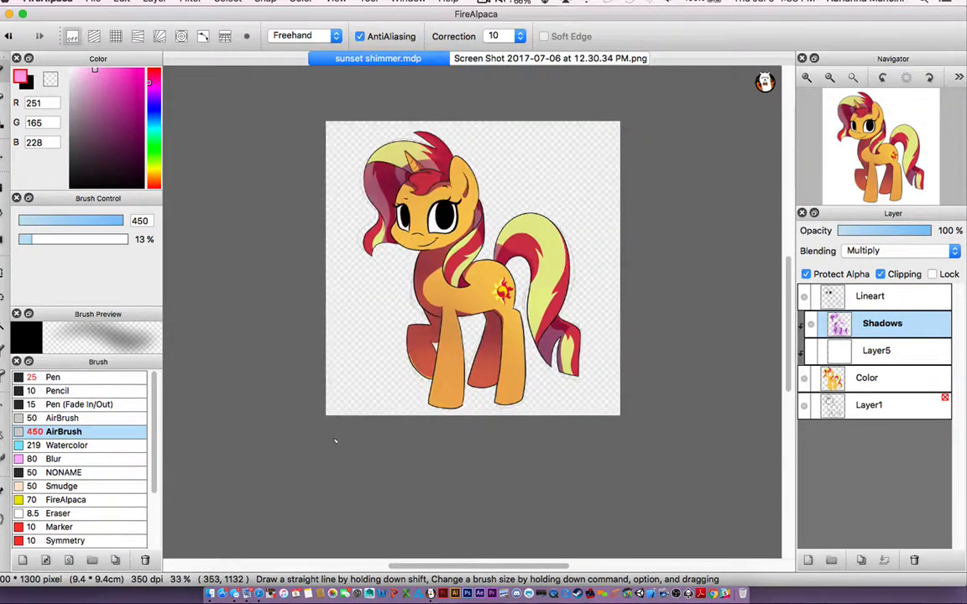
key(super+plus)
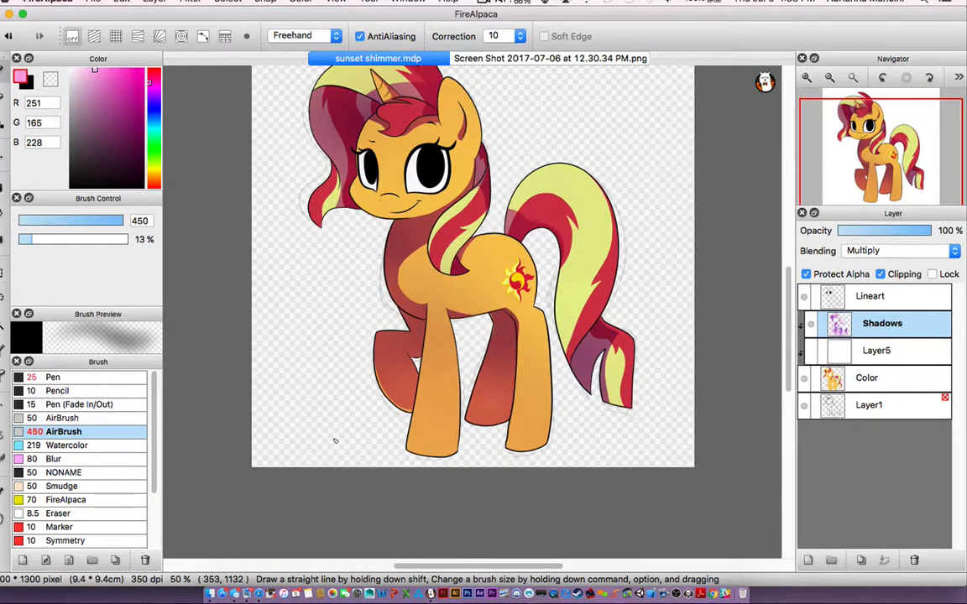
drag(623, 259, 642, 302)
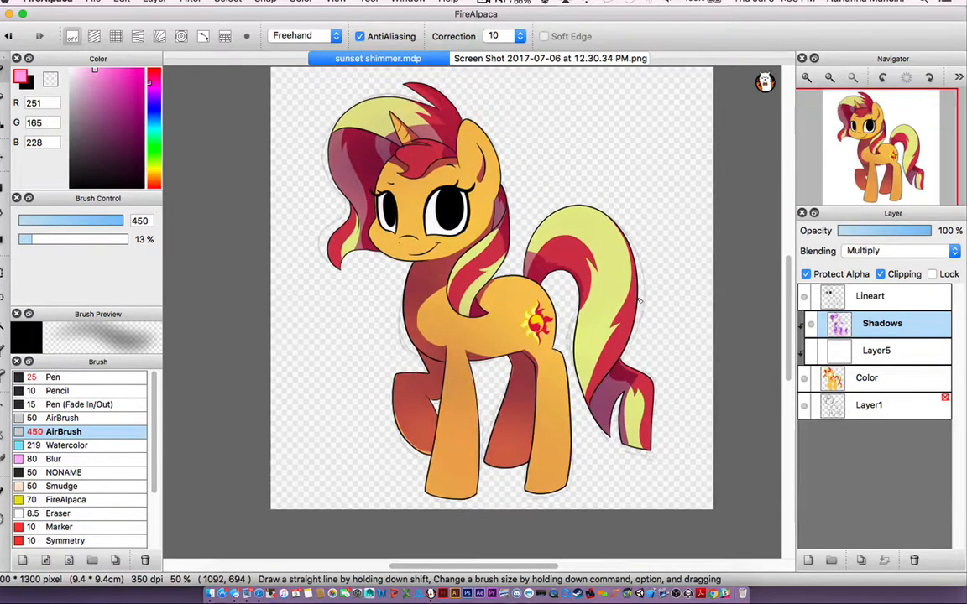
key(super+s)
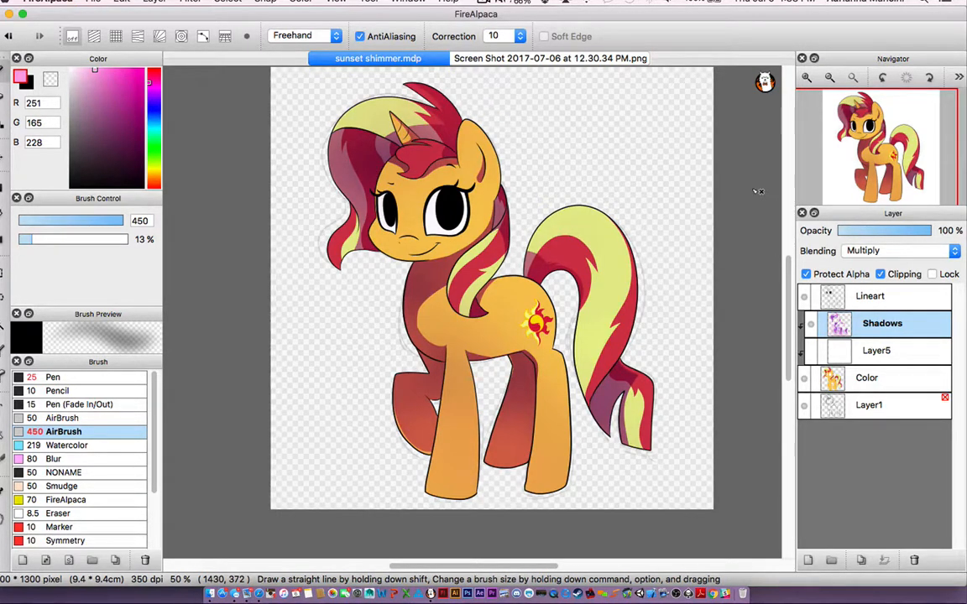
Add a new layer above Shadows, clip it to the layer below and name it Highlights.
click(807, 560)
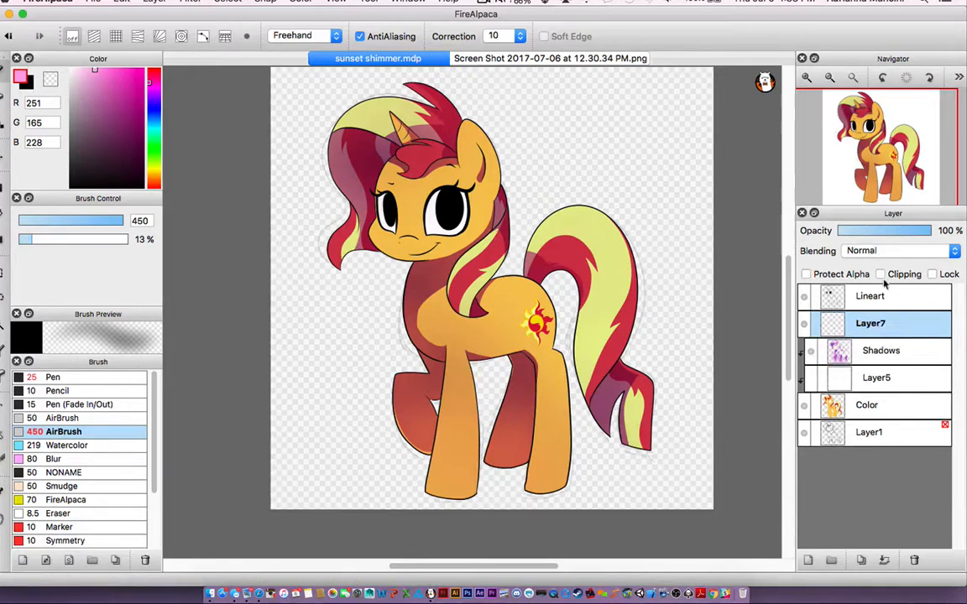
double_click(887, 325)
text(Highlights)
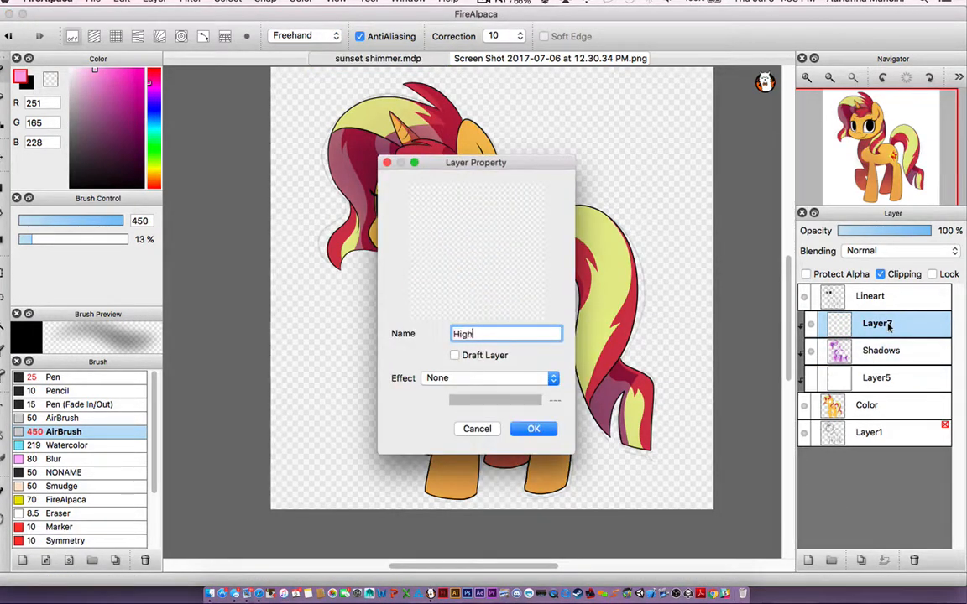
key(Return)
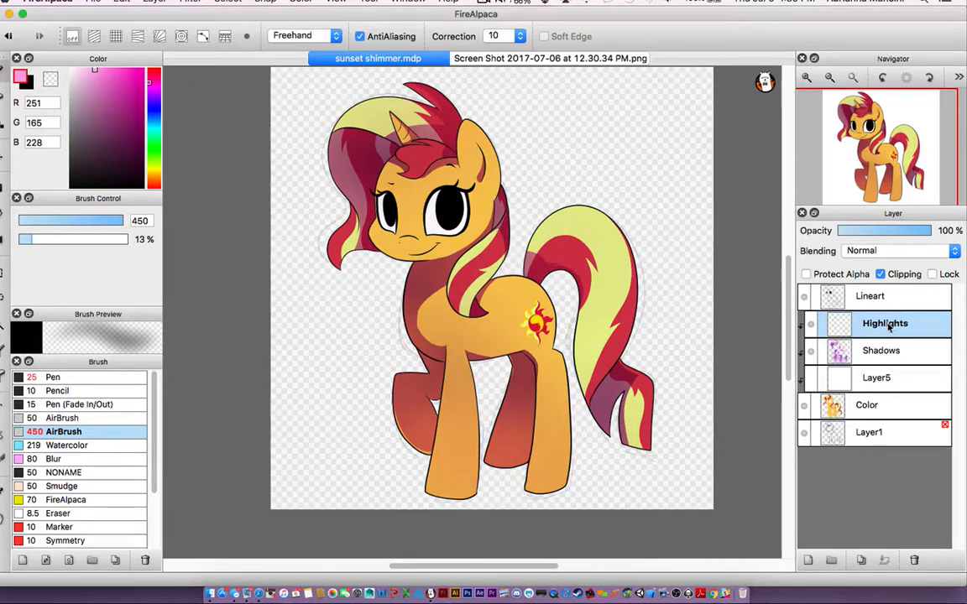
Set the AirBrush to size 1000 at 7% in pink R 255, G 150, B 195, and the Highlights layer's blending to Add.
drag(105, 220, 126, 221)
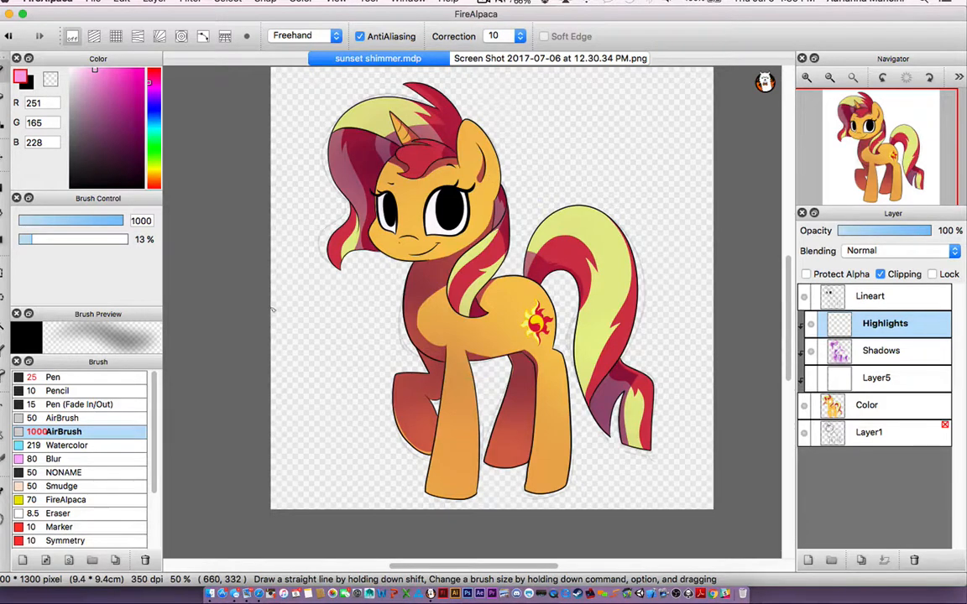
drag(32, 240, 26, 244)
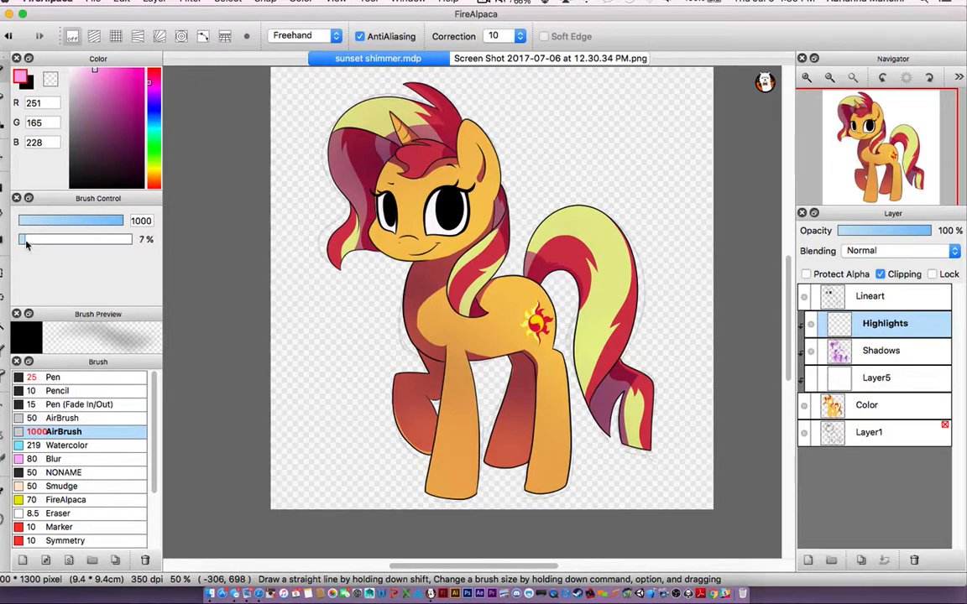
click(150, 78)
click(150, 76)
drag(92, 73, 100, 67)
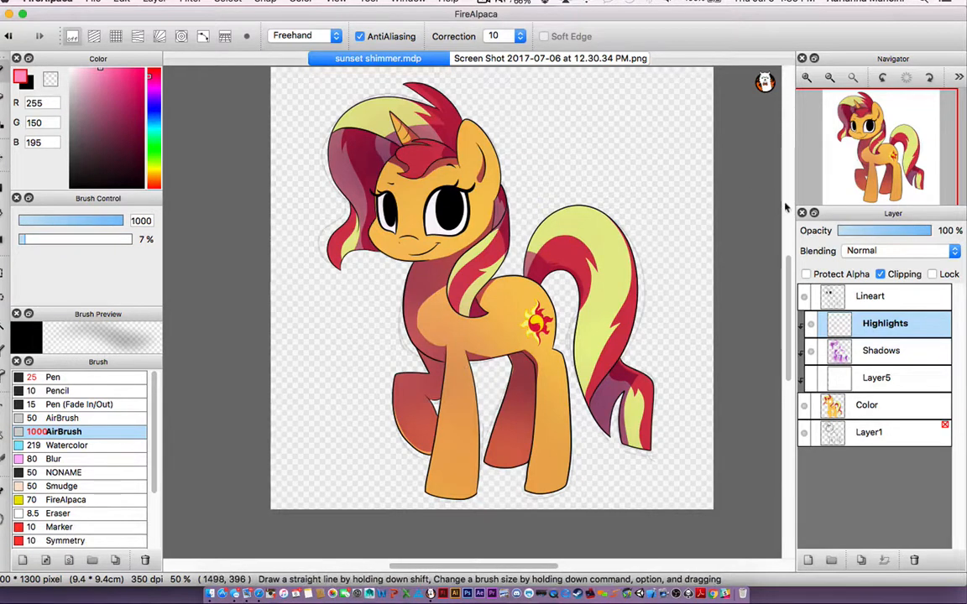
click(876, 251)
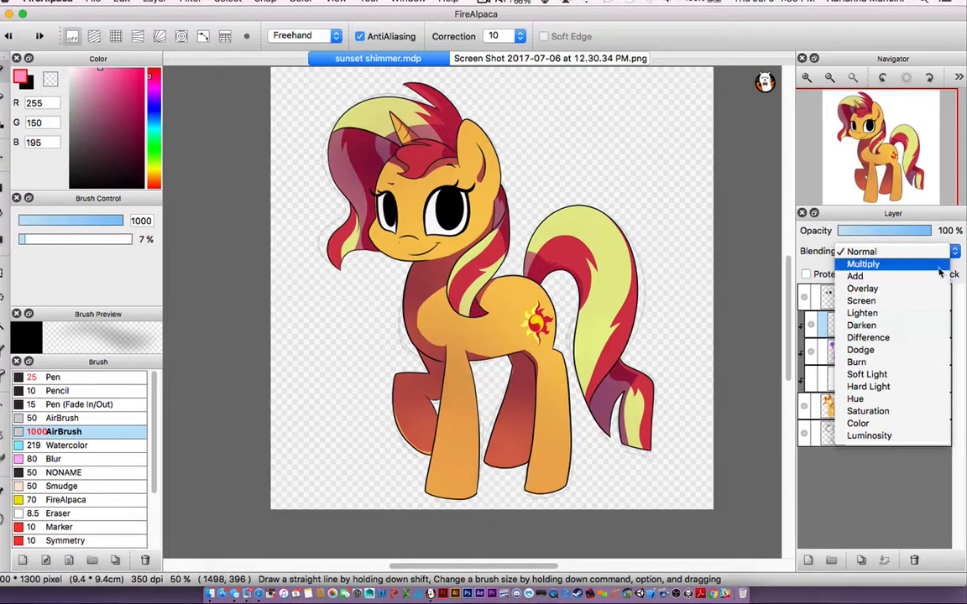
click(902, 276)
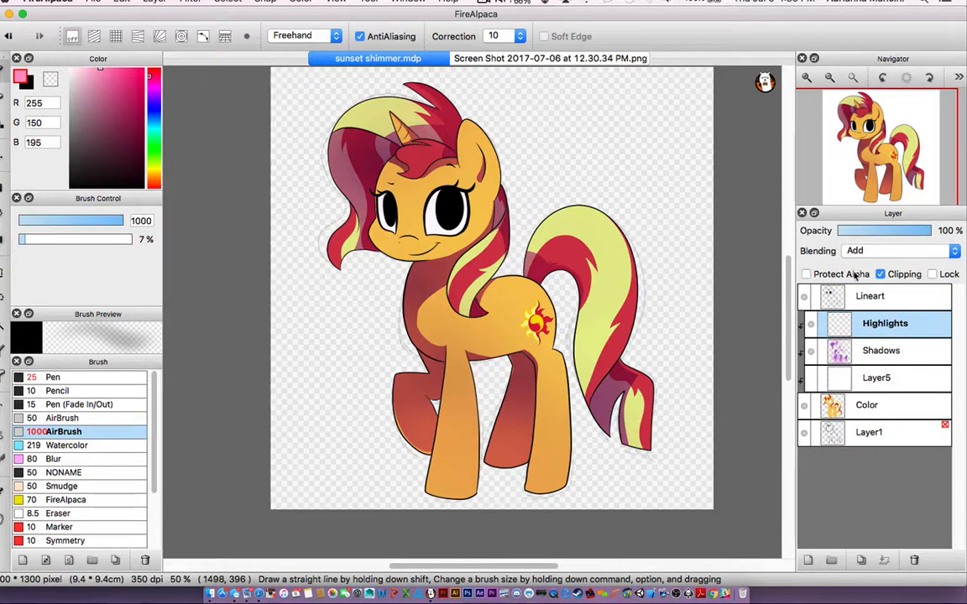
Airbrush a soft pink glow over the lit parts of the mane, body and tail, undoing unwanted strokes.
scroll(740, 222, up, 3)
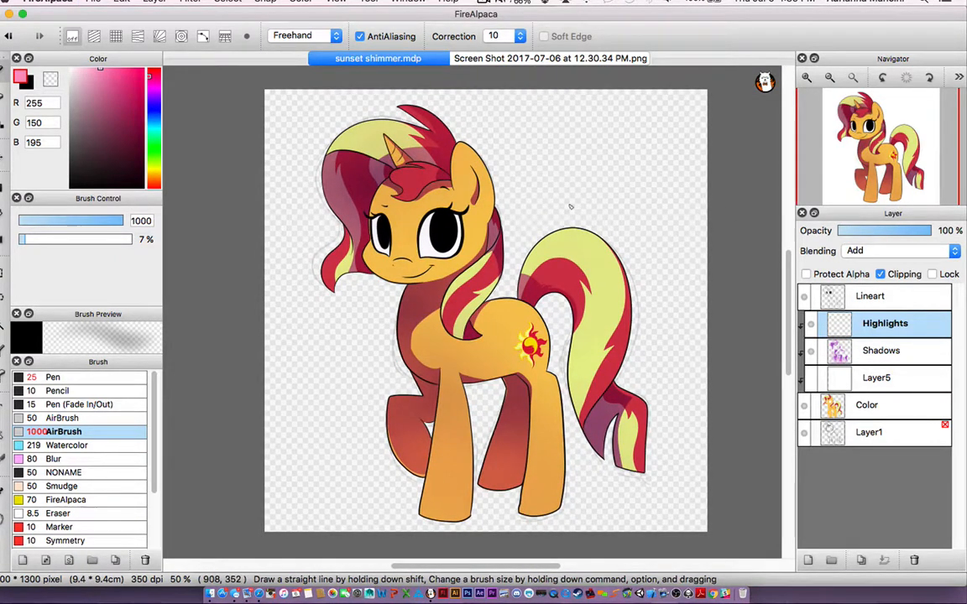
click(492, 156)
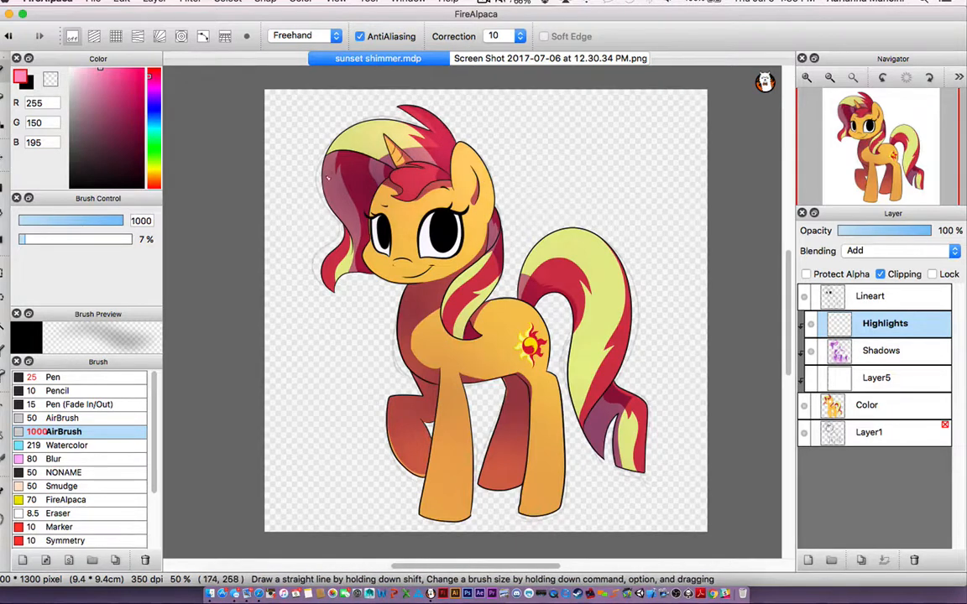
key(super+z)
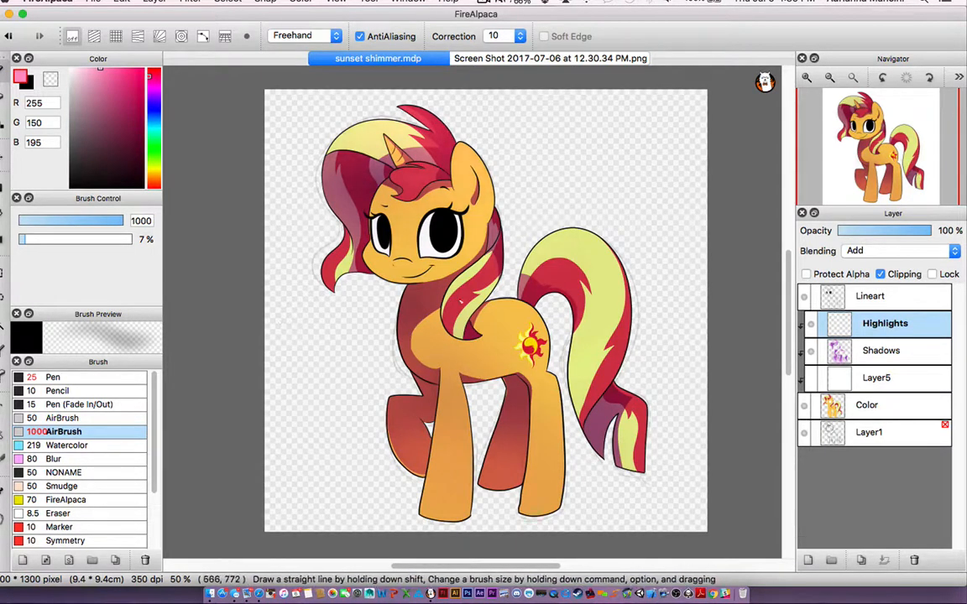
key(super+z)
drag(389, 337, 468, 422)
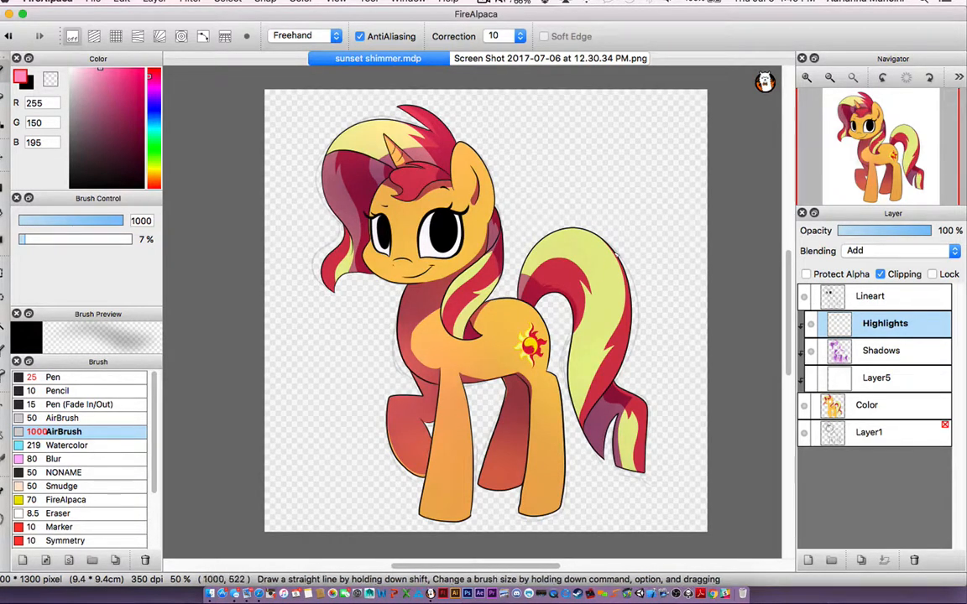
drag(639, 265, 563, 252)
drag(588, 348, 571, 296)
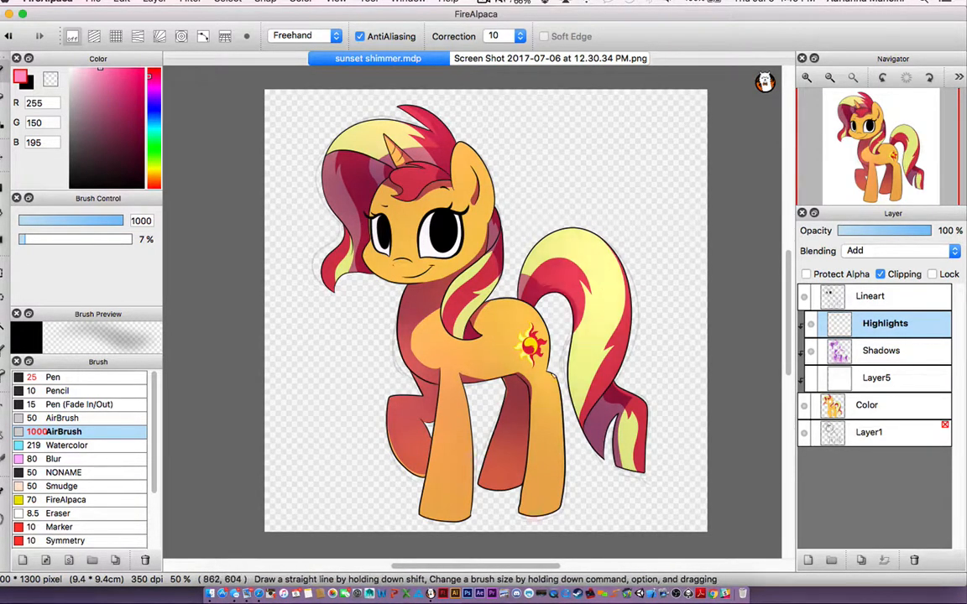
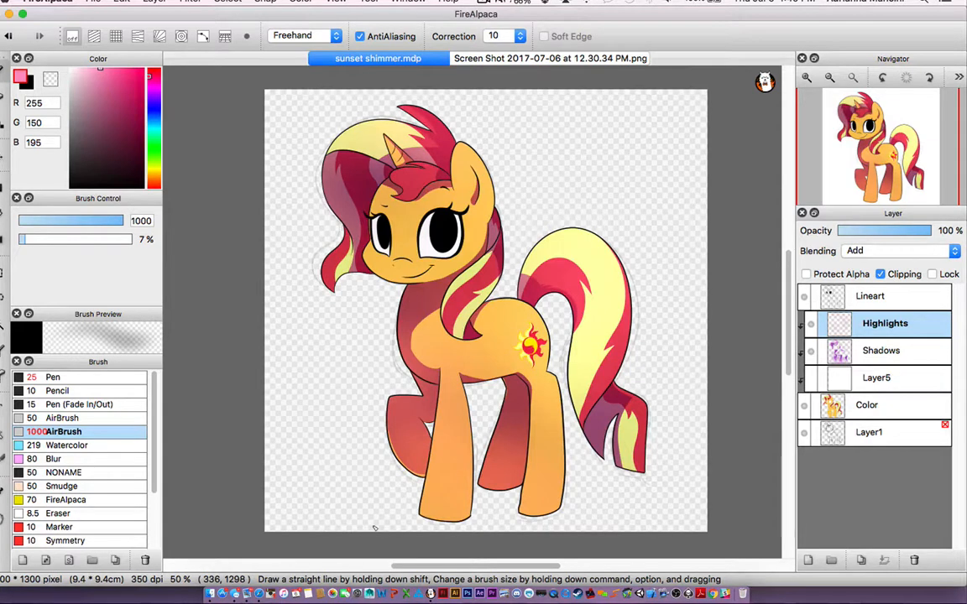
Switch to the Pencil at size 10, test a curved highlight stroke across the chest and undo it.
click(74, 391)
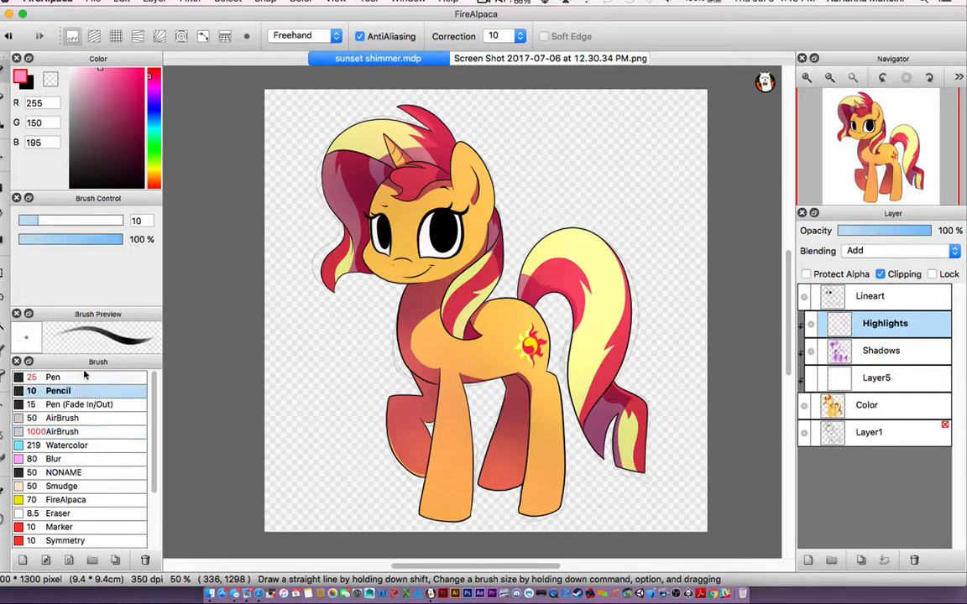
click(60, 379)
click(35, 344)
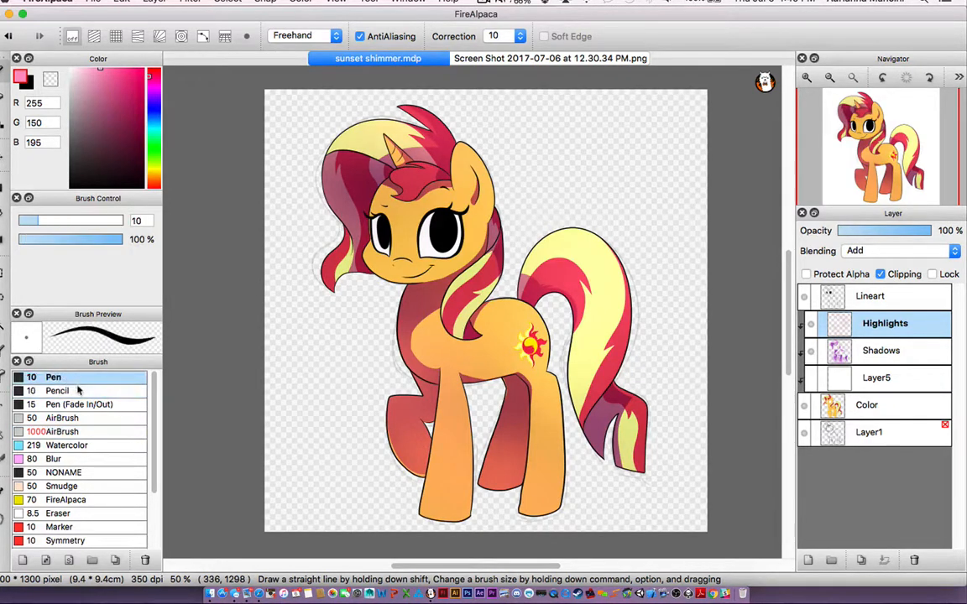
click(80, 390)
drag(417, 309, 479, 363)
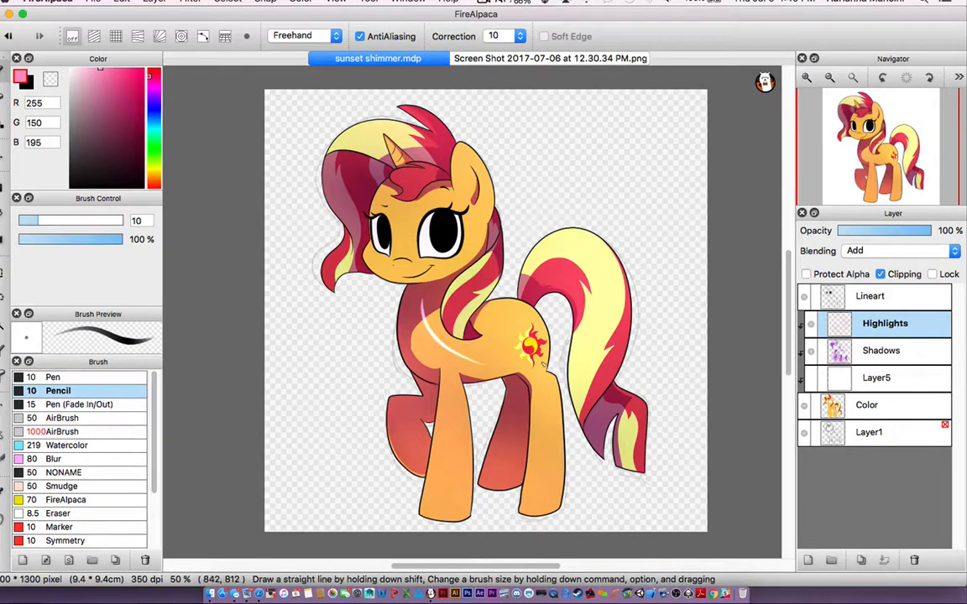
key(super+z)
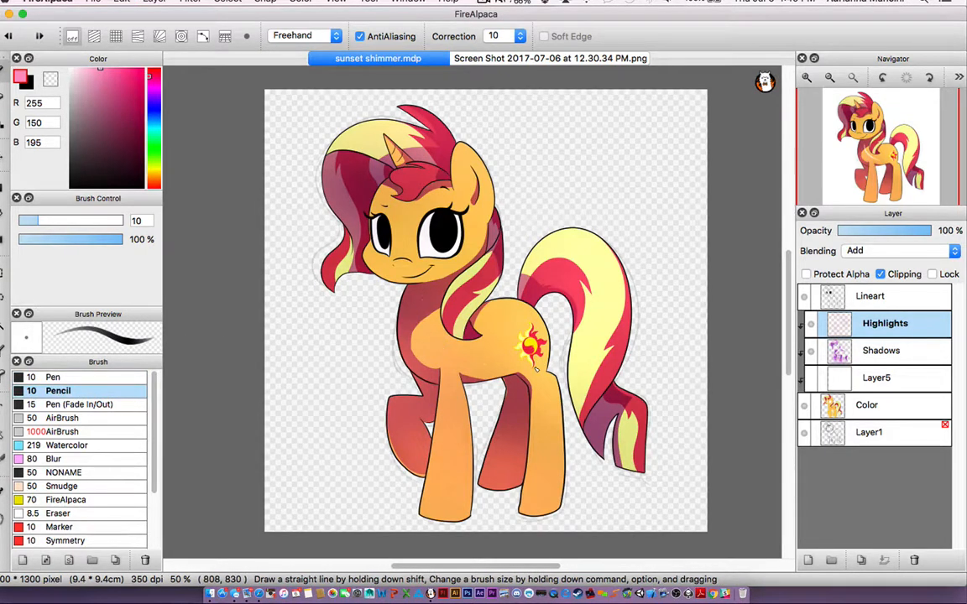
Draw a thin pink highlight along the front edge of the neck and chest, just inside the outline.
key(super+plus)
key(super+plus)
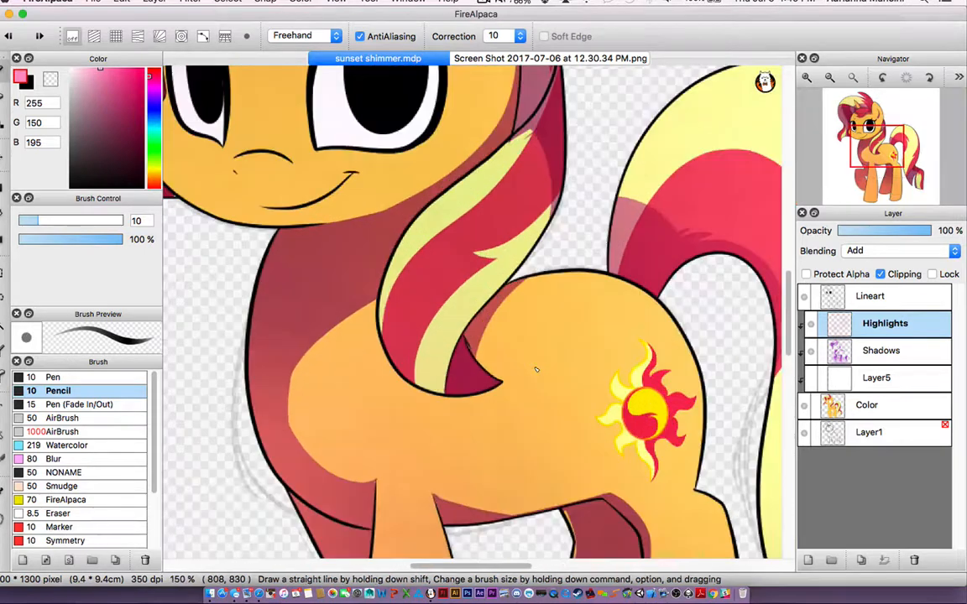
drag(482, 227, 630, 130)
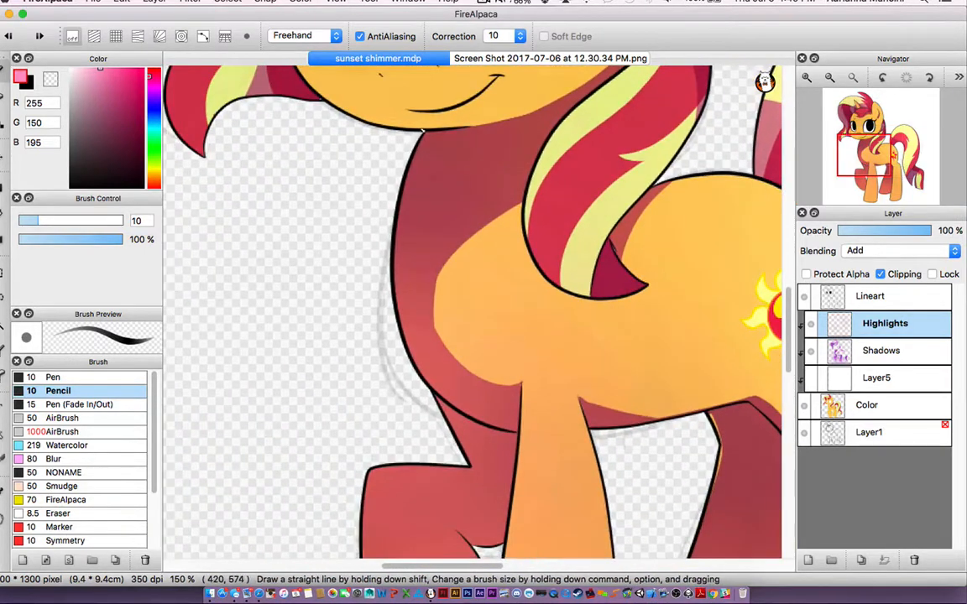
drag(408, 172, 399, 334)
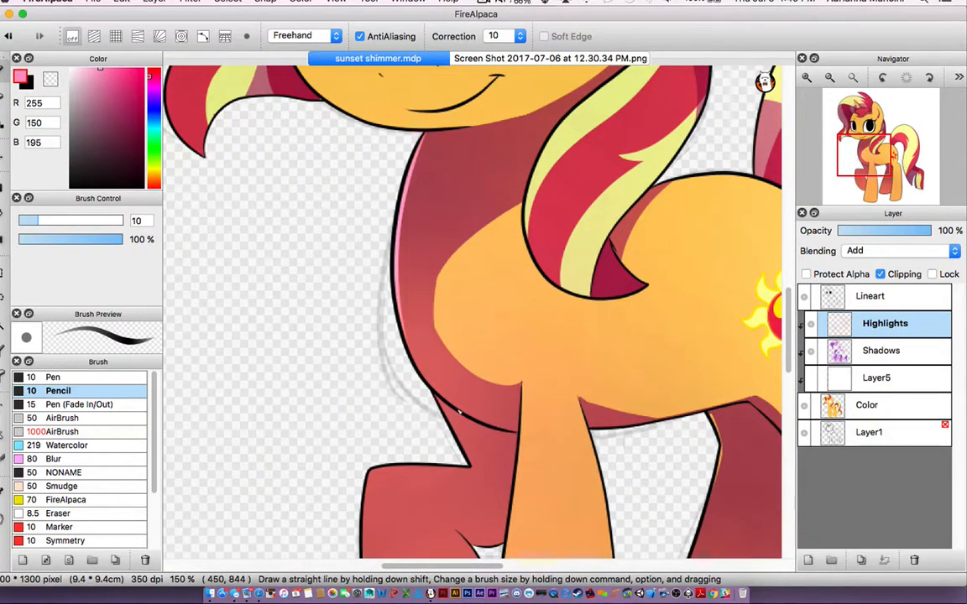
mouse_move(459, 411)
mouse_down()
mouse_move(388, 315)
mouse_move(401, 228)
mouse_up()
drag(445, 388, 419, 360)
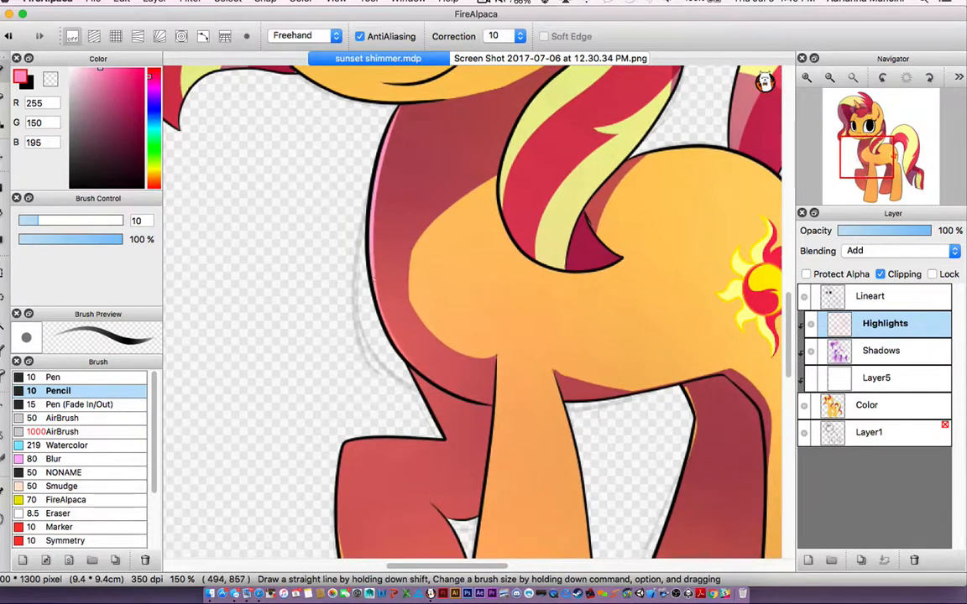
Draw a thin pink highlight down the front edge of the far hind leg, redoing the first stroke closer to the outline.
drag(496, 416, 344, 156)
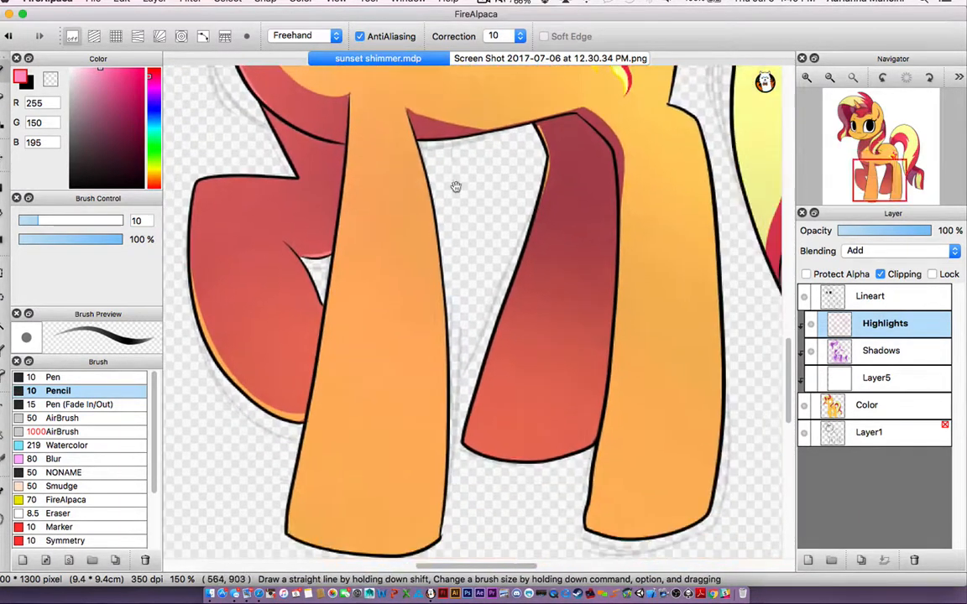
mouse_move(544, 135)
mouse_down()
mouse_move(541, 188)
mouse_move(472, 426)
mouse_up()
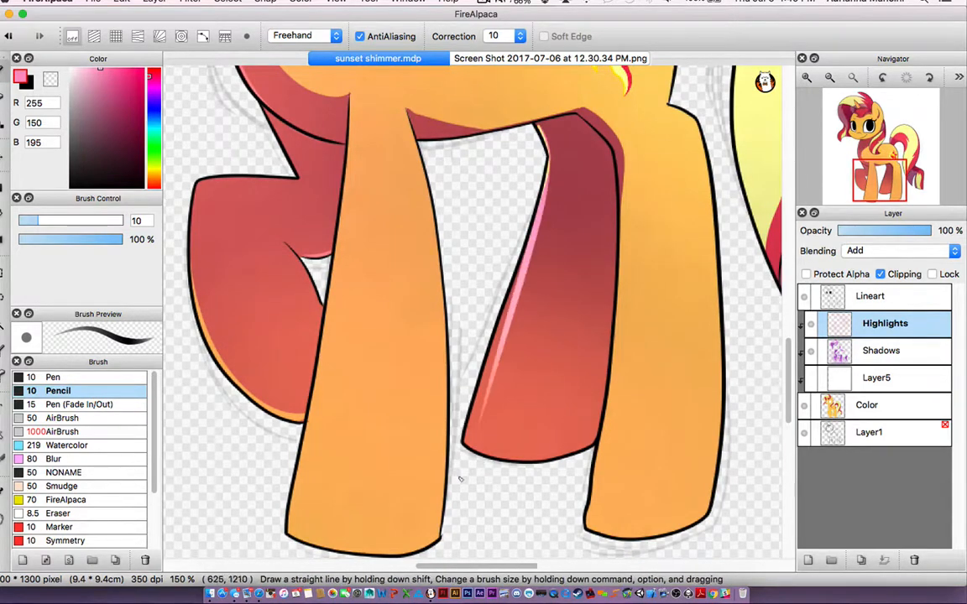
key(super+z)
drag(547, 161, 463, 414)
Draw thin pink highlights along the lower edges of the two tail tips.
drag(615, 162, 410, 233)
drag(498, 344, 562, 432)
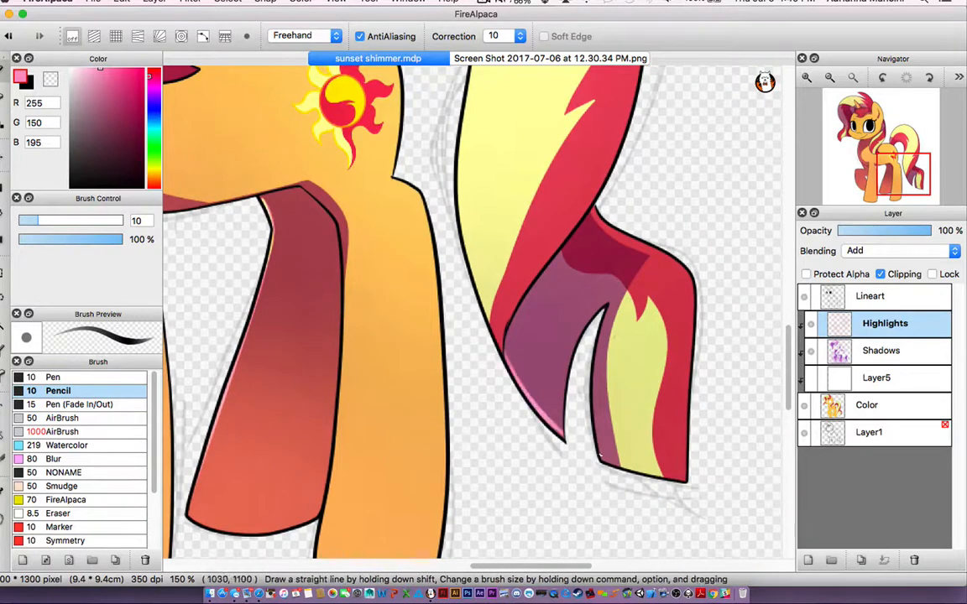
drag(599, 461, 687, 481)
key(super+minus)
key(super+minus)
key(super+minus)
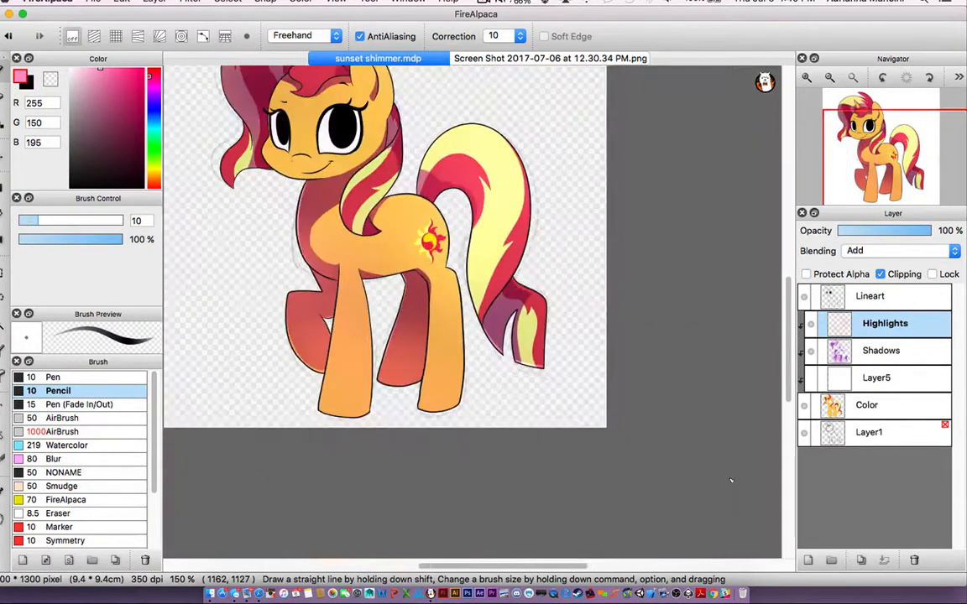
Add short diagonal highlight marks on both cheeks and pink highlights along the upper edges of the forehead bangs.
key(super+plus)
key(super+plus)
key(super+plus)
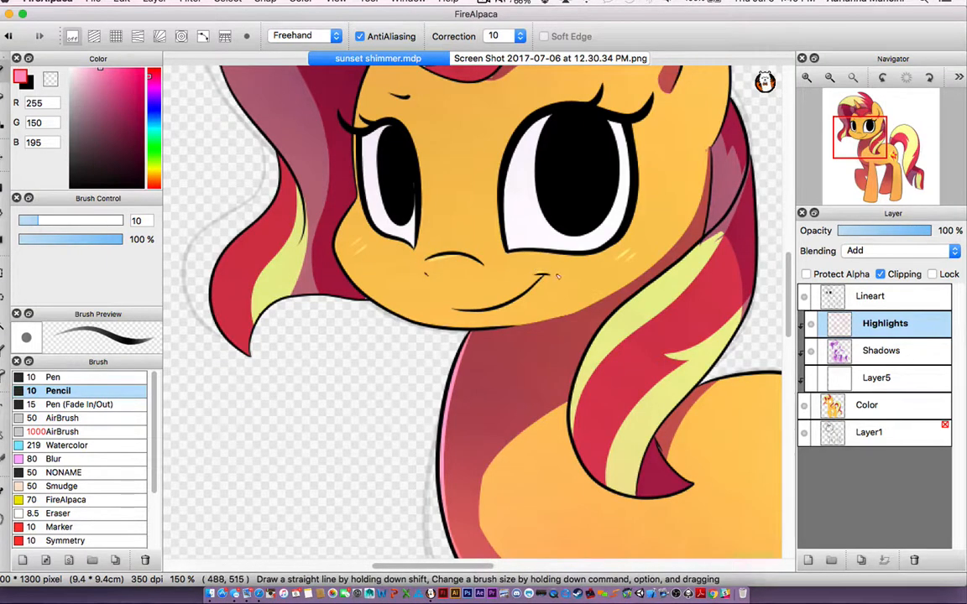
scroll(558, 276, up, 5)
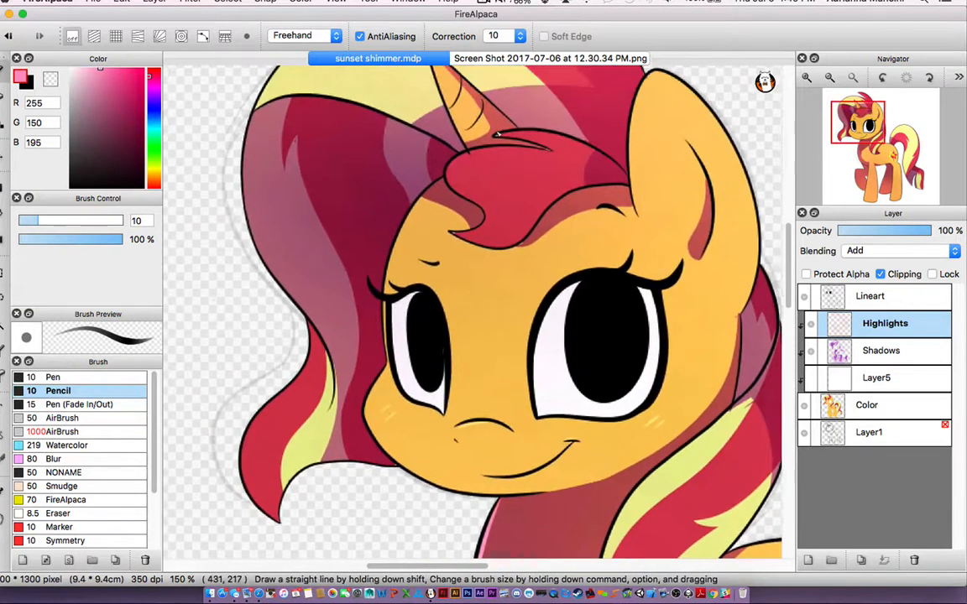
drag(497, 135, 538, 147)
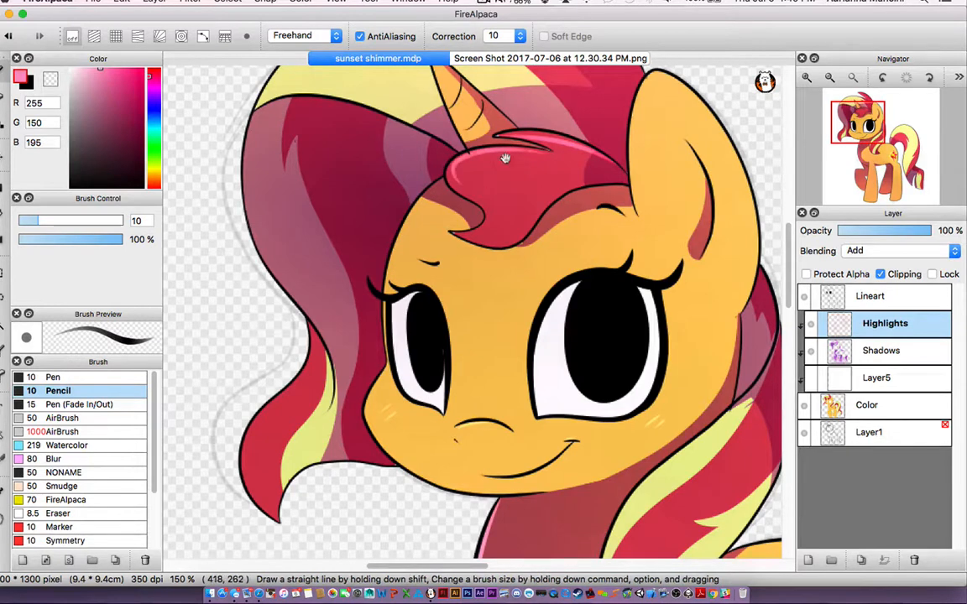
Draw a thin highlight along the outer edge of the mane section hanging beside the face.
scroll(473, 148, up, 2)
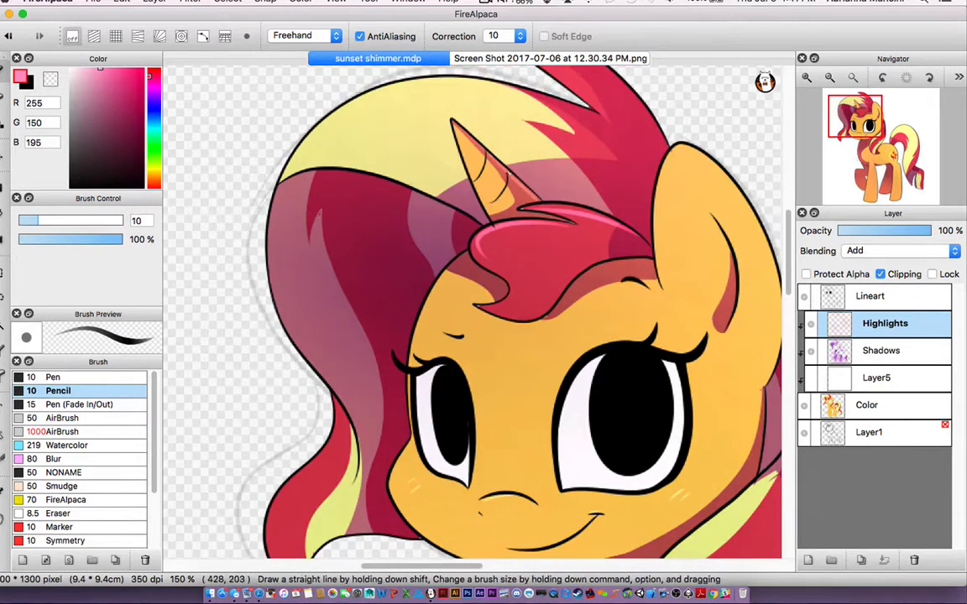
scroll(507, 139, up, 3)
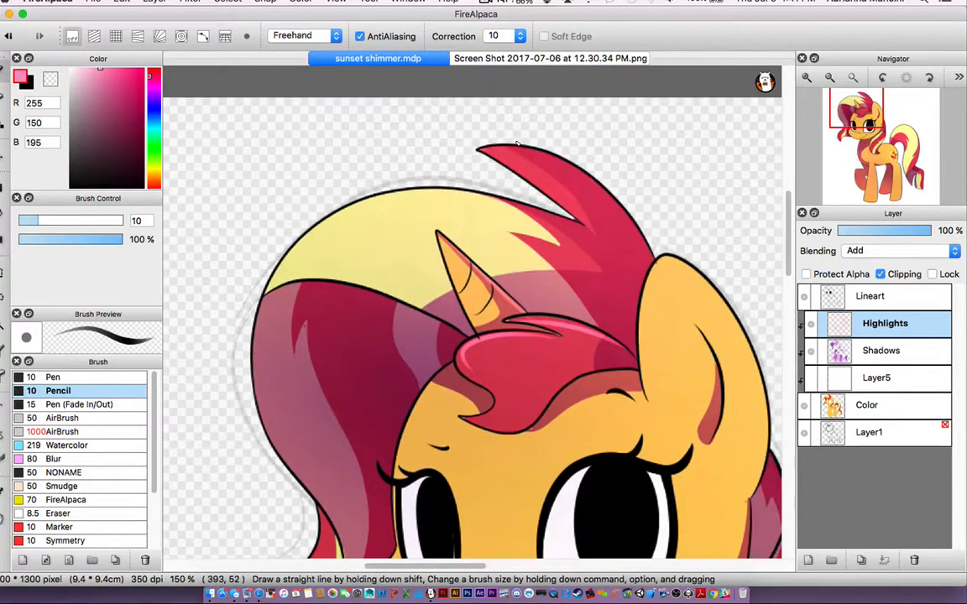
scroll(579, 218, down, 7)
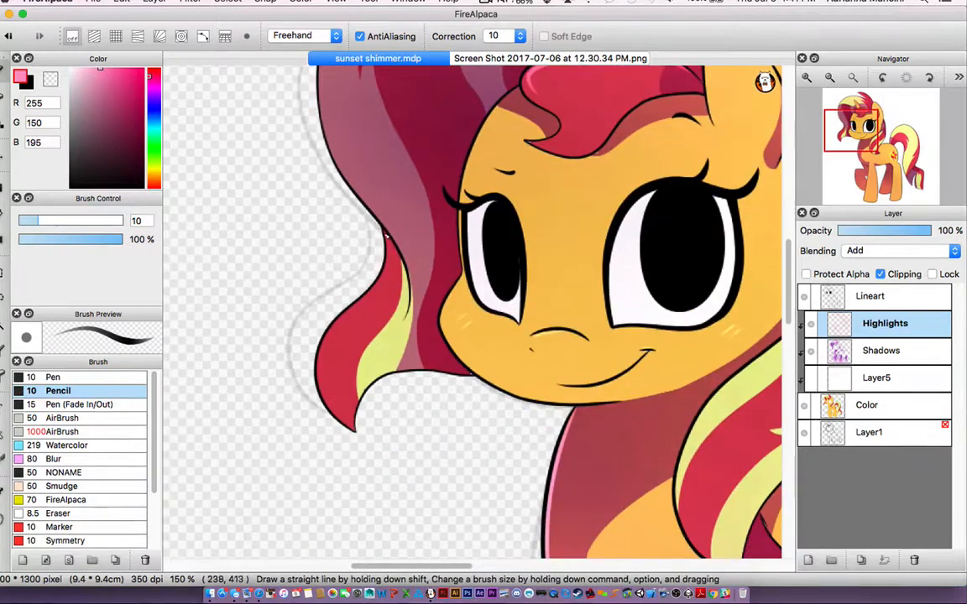
mouse_move(324, 126)
mouse_down()
mouse_move(323, 174)
mouse_move(369, 294)
mouse_up()
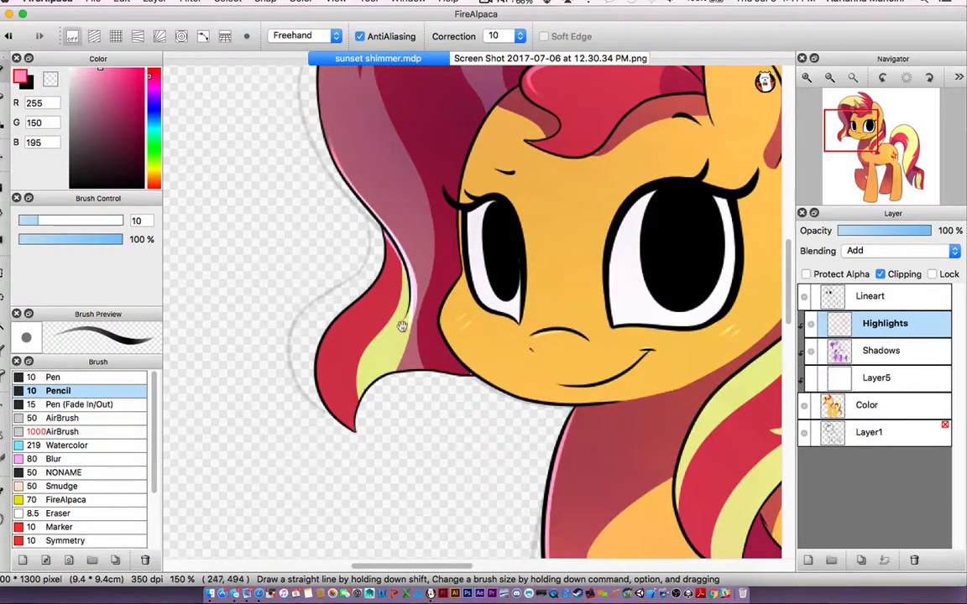
scroll(468, 374, right, 6)
scroll(468, 374, down, 3)
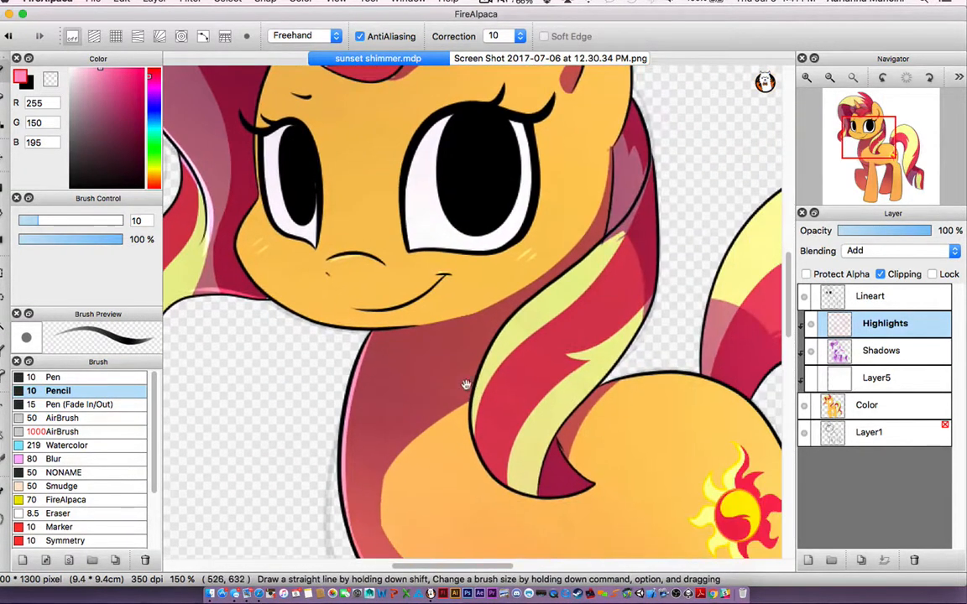
key(super+0)
key(super+Up)
key(super+Up)
key(super+Up)
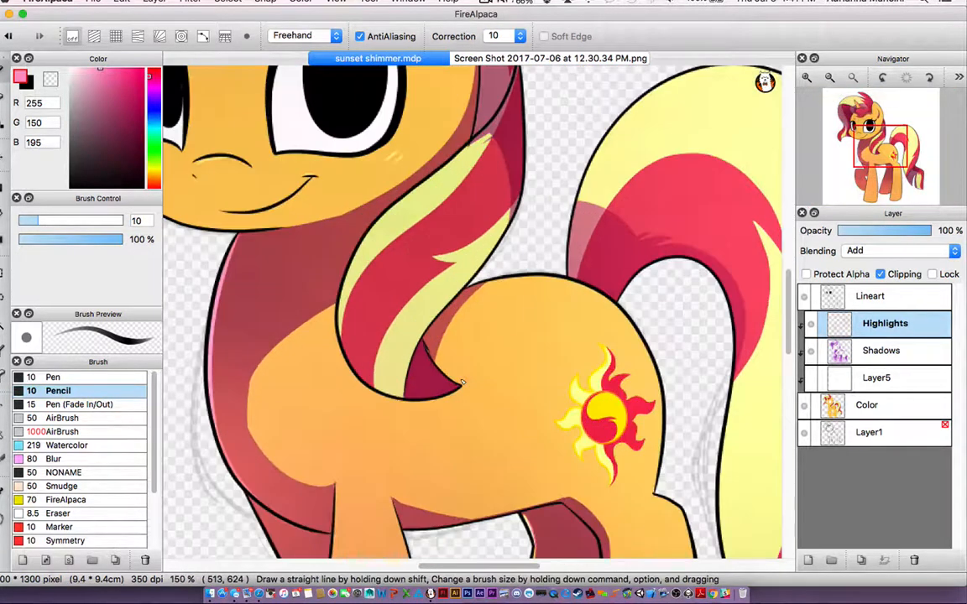
Draw thin pink highlights along the outer edges of the mane section behind the cheek and below the ear.
scroll(525, 139, up, 1)
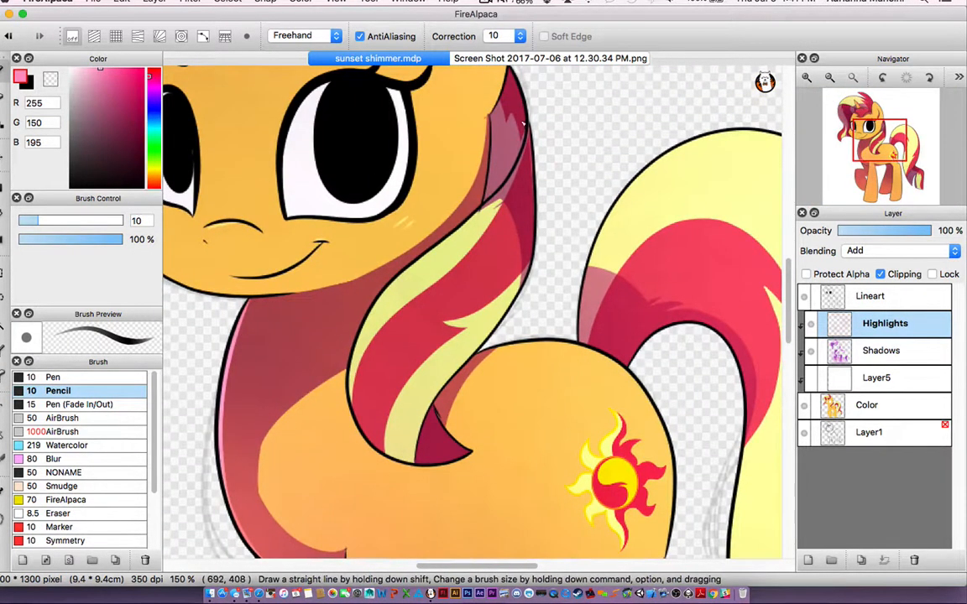
drag(522, 124, 529, 280)
key(super+z)
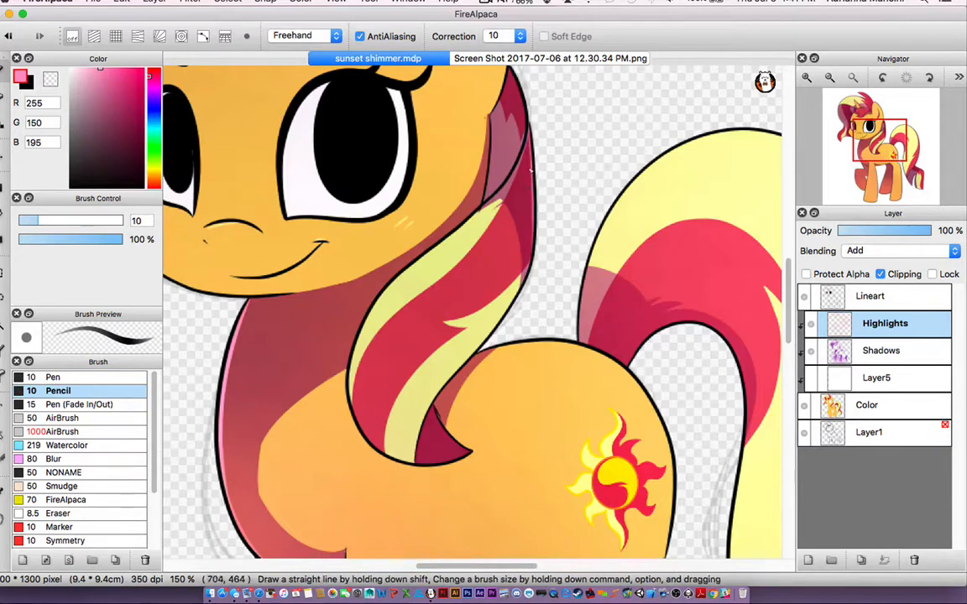
scroll(520, 183, up, 3)
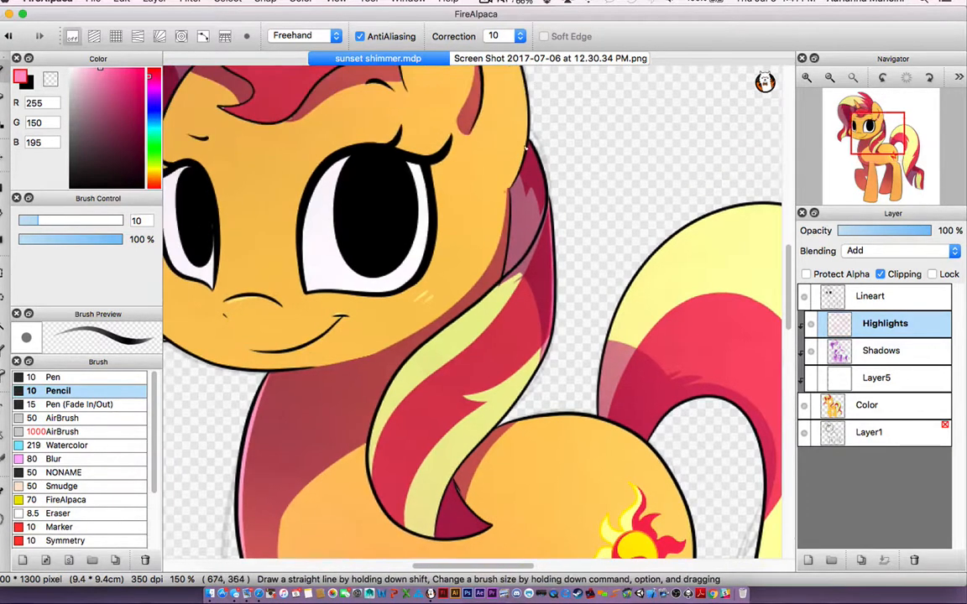
scroll(543, 186, left, 2)
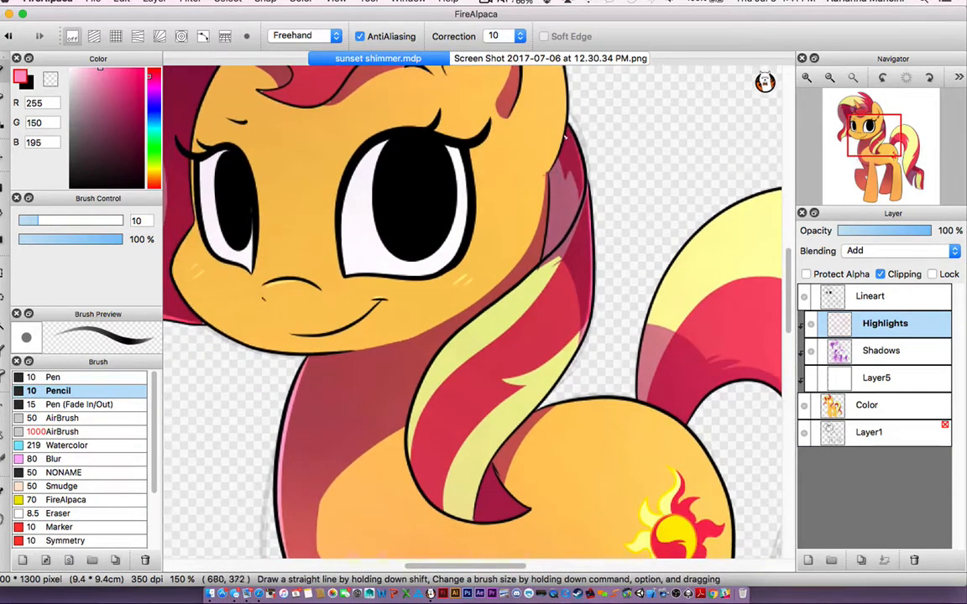
drag(575, 152, 576, 188)
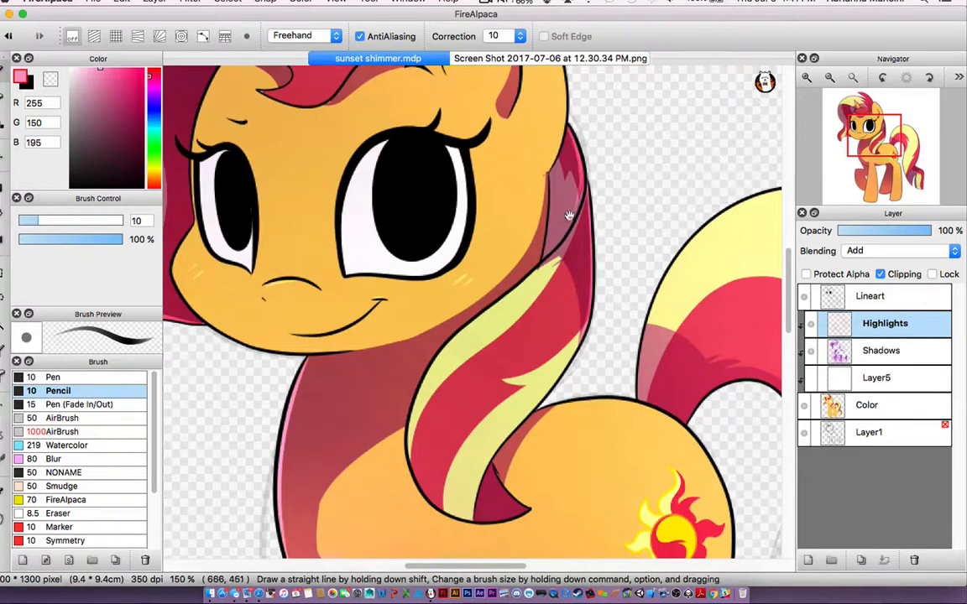
scroll(565, 221, up, 2)
key(super+0)
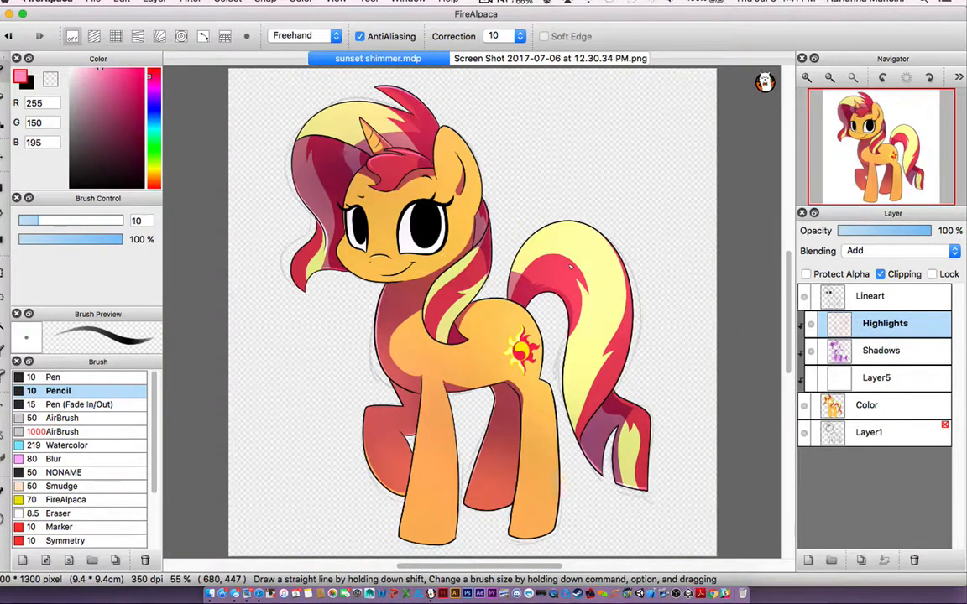
Draw a thin pink highlight along the inner curve of the tail where it arches over the rump.
key(super+Up)
key(super+Up)
key(super+Up)
drag(662, 320, 593, 230)
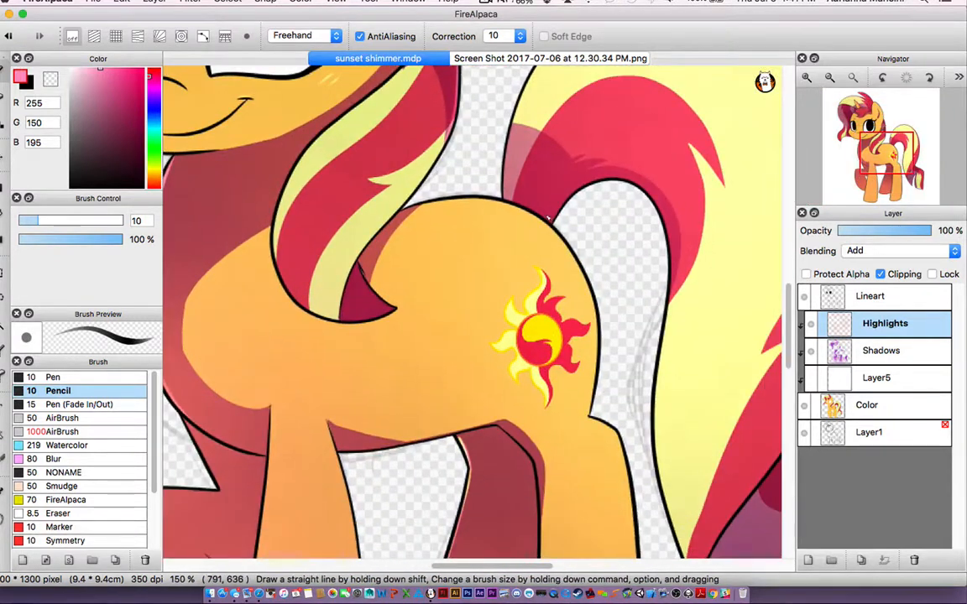
drag(560, 197, 554, 211)
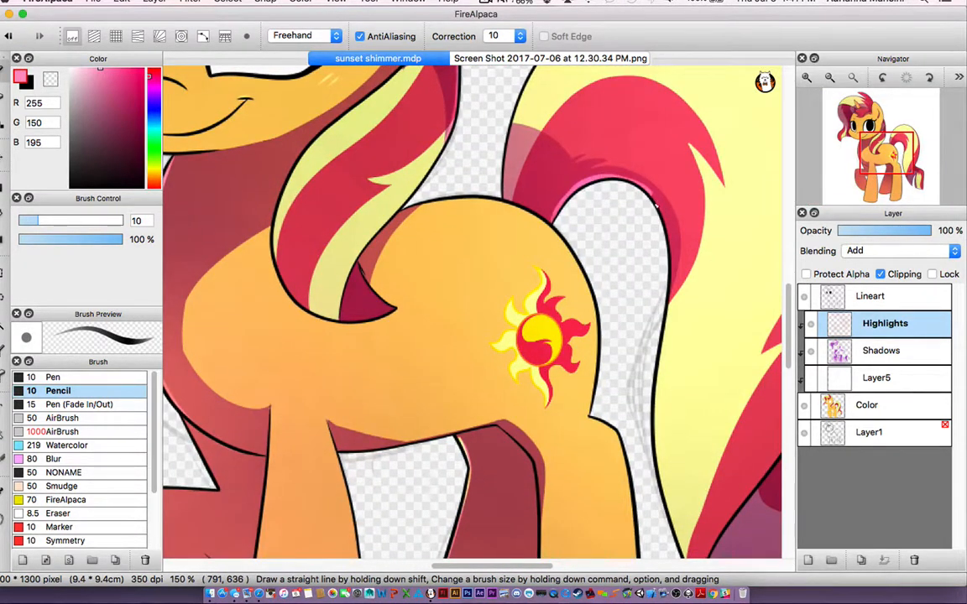
drag(587, 180, 667, 268)
key(super+Down)
key(super+Down)
key(super+Down)
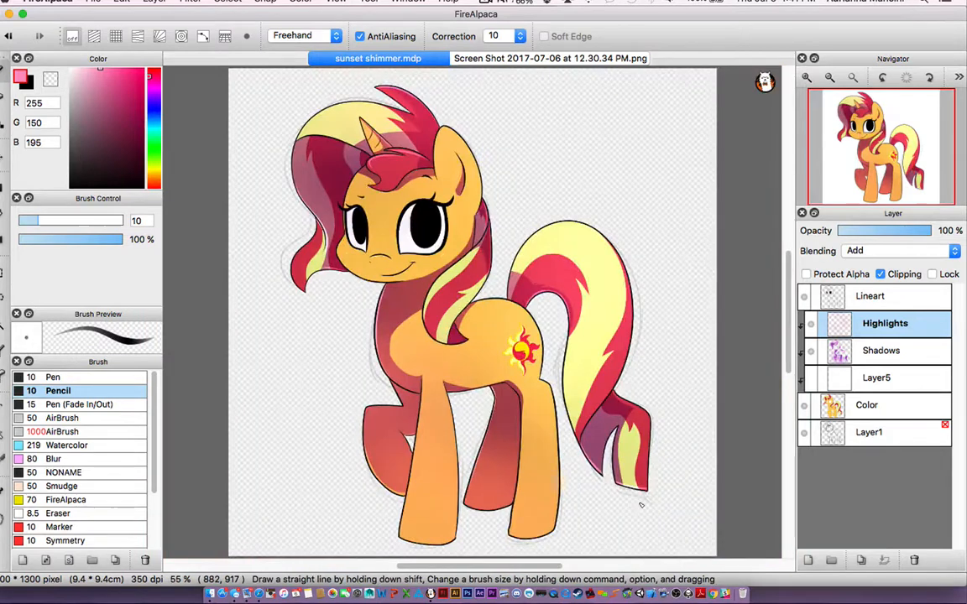
Try to draw a thin highlight down the rear edge of the near front leg.
key(super+Up)
key(super+Up)
scroll(478, 198, down, 5)
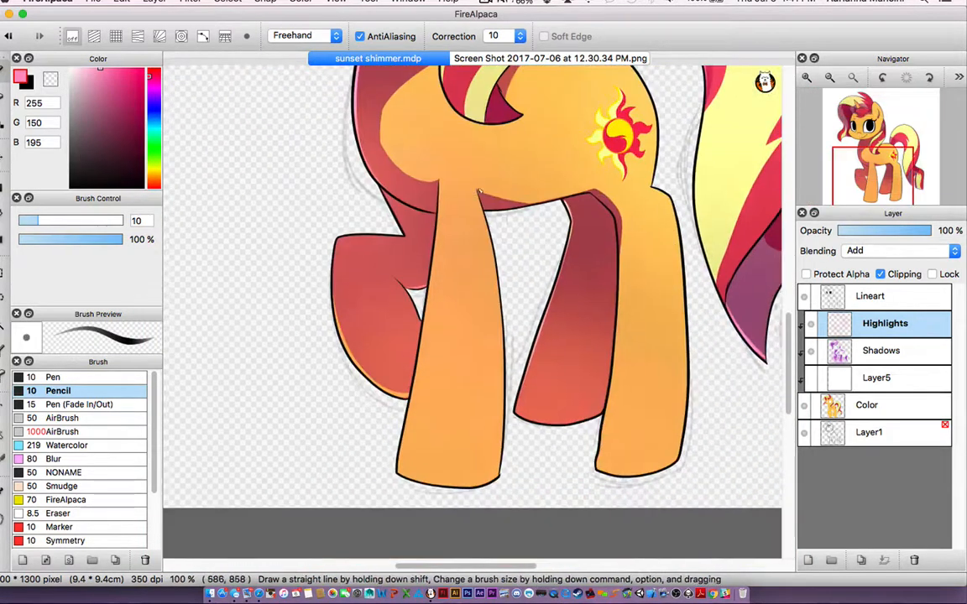
drag(454, 192, 432, 381)
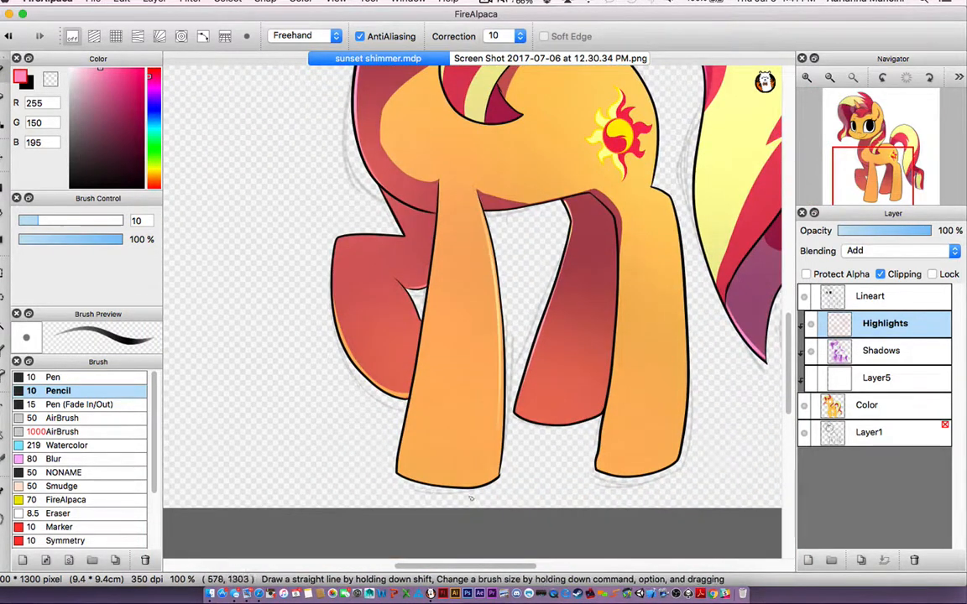
key(super+z)
drag(470, 187, 477, 489)
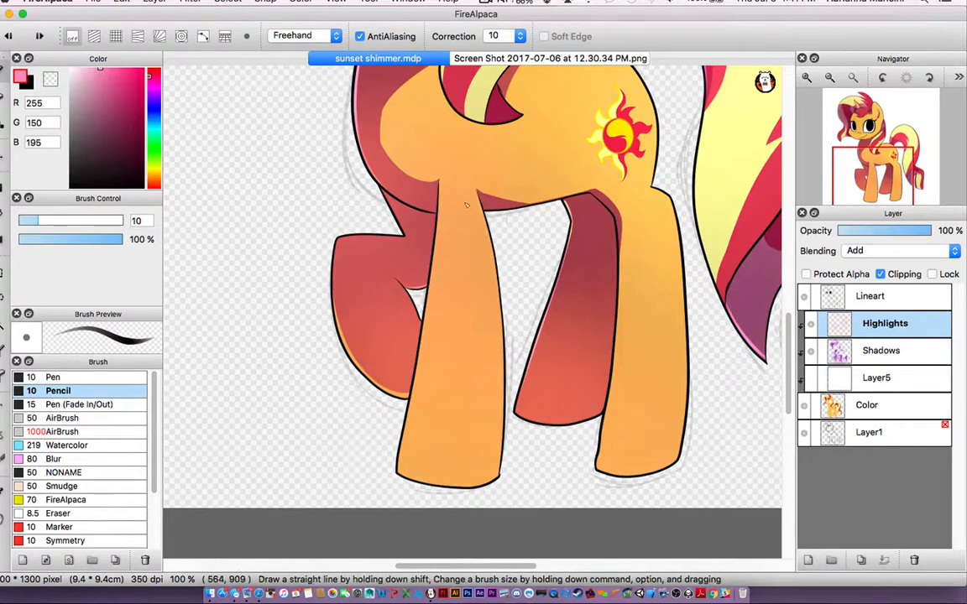
key(super+z)
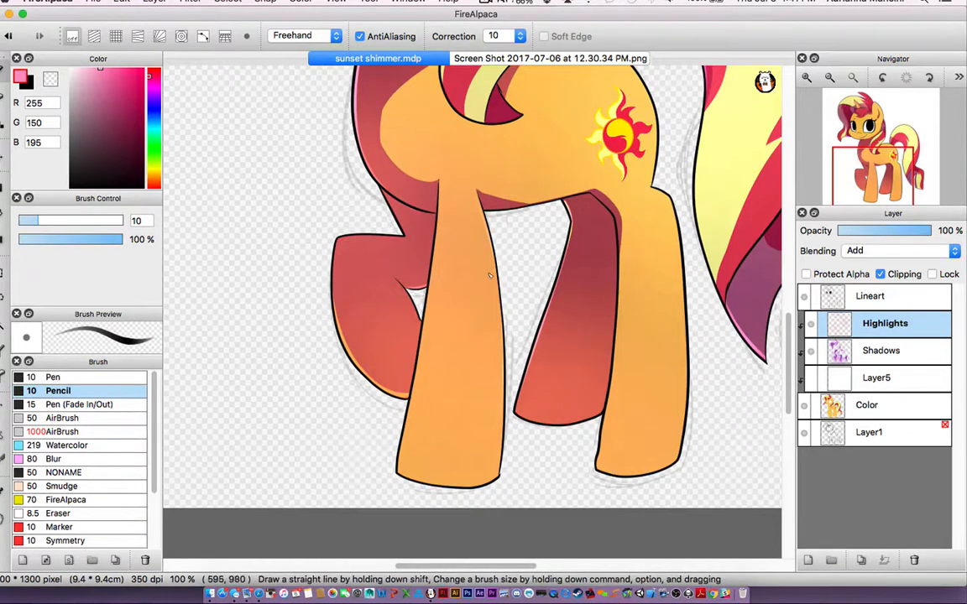
drag(577, 126, 524, 344)
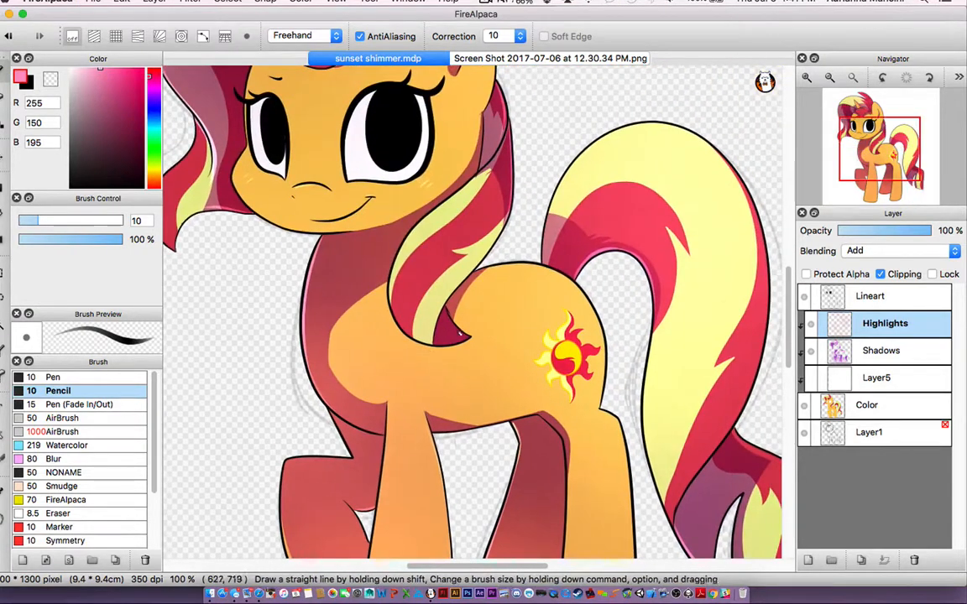
key(super+0)
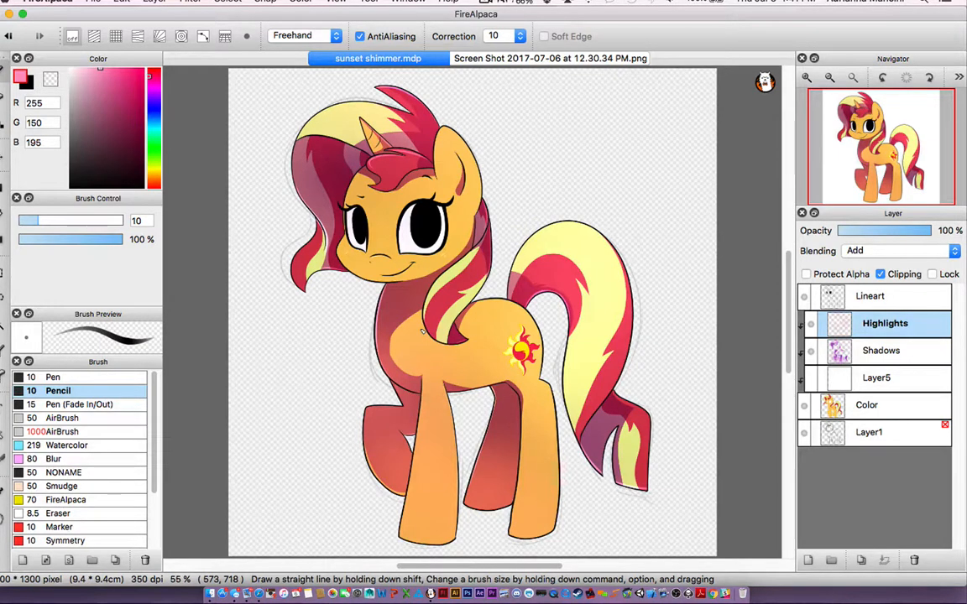
Check the drawing with the Lineart layer hidden, show it again, and add a new layer above it.
click(804, 294)
click(804, 295)
drag(734, 299, 744, 329)
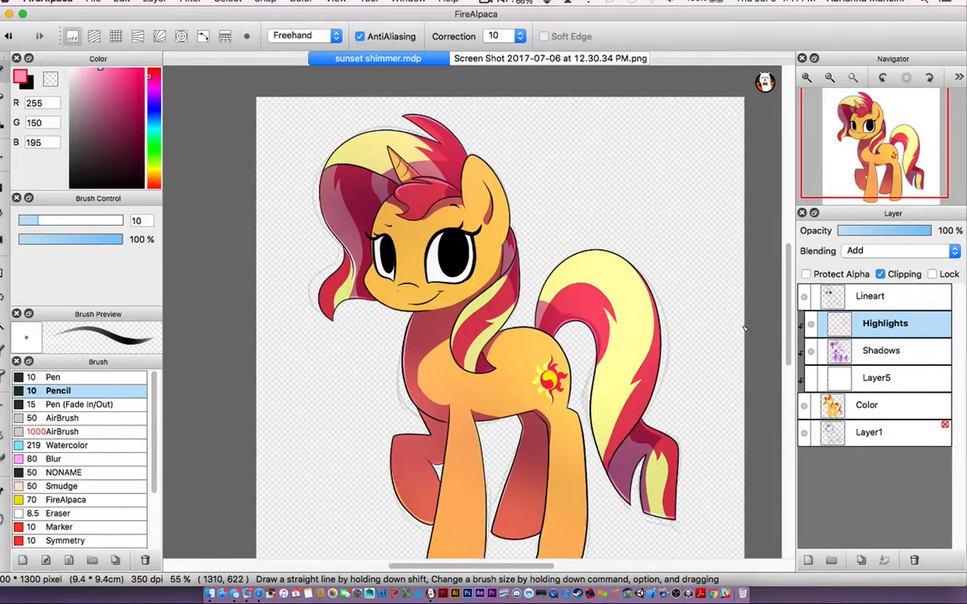
click(926, 300)
click(807, 560)
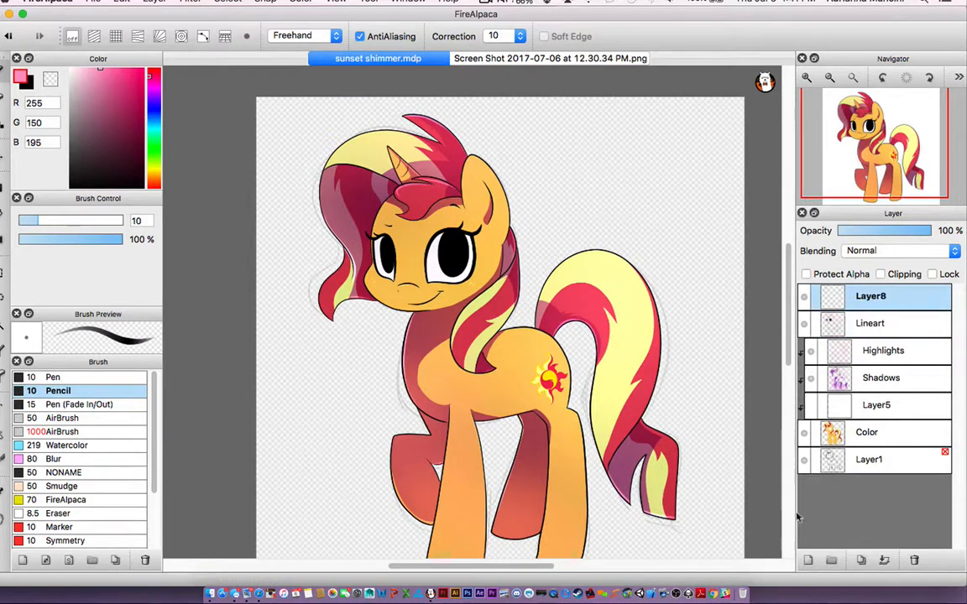
Sample the Moderate cyan eye colour from the reference screenshot and return to the sunset shimmer drawing.
drag(702, 405, 788, 463)
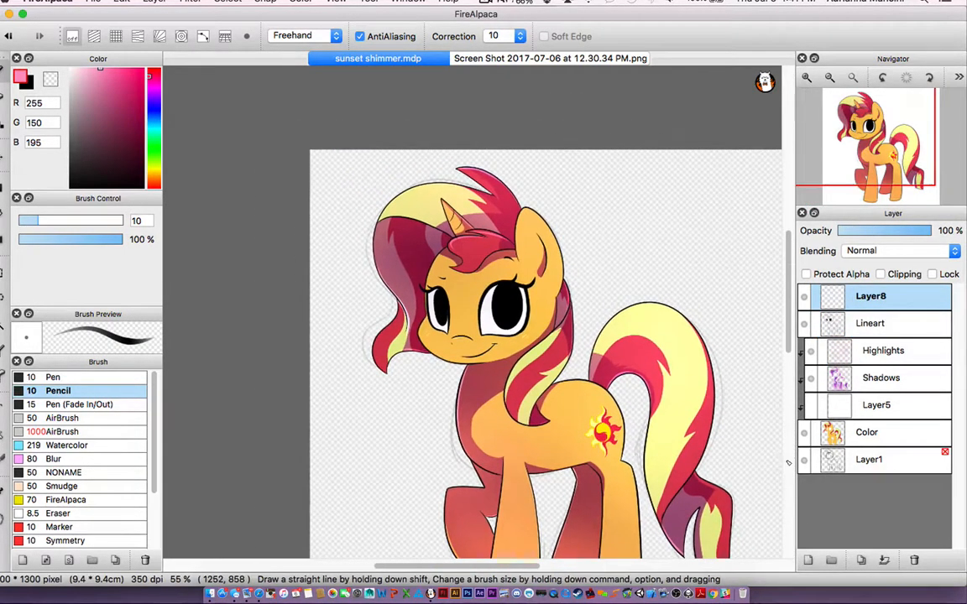
key(super+plus)
key(super+plus)
key(super+plus)
key(super+plus)
key(super+plus)
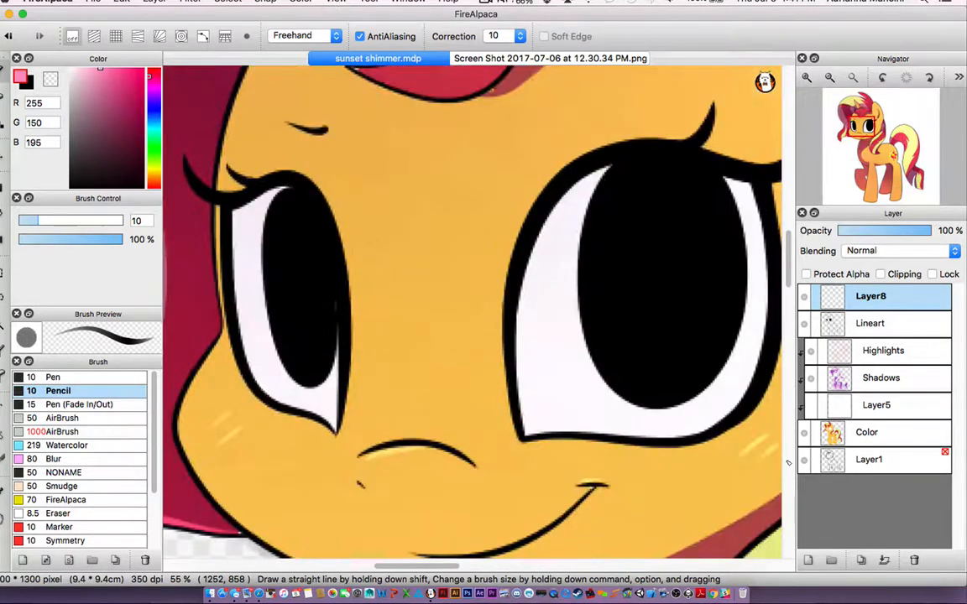
drag(632, 260, 609, 269)
click(509, 57)
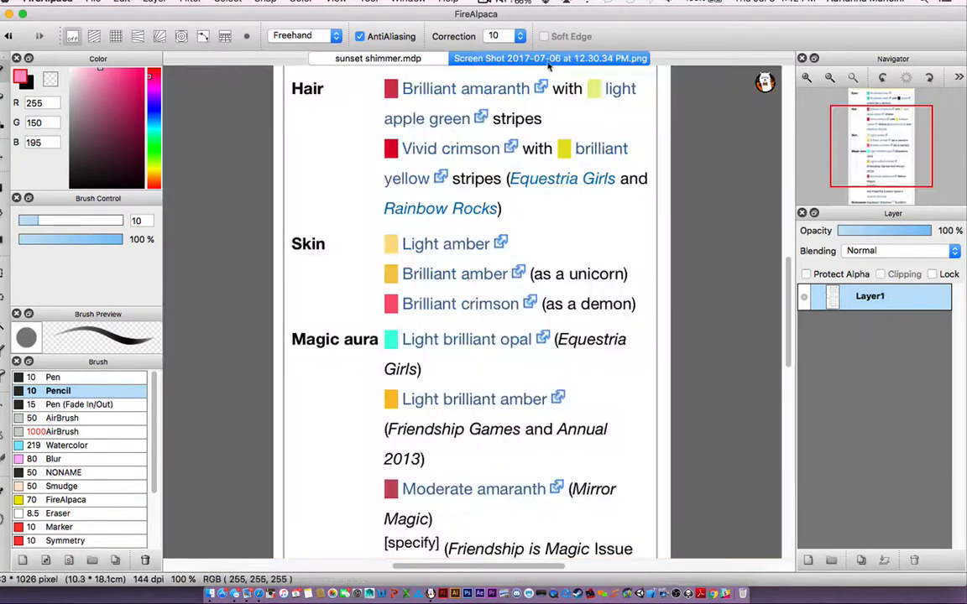
key(alt)
drag(477, 359, 484, 515)
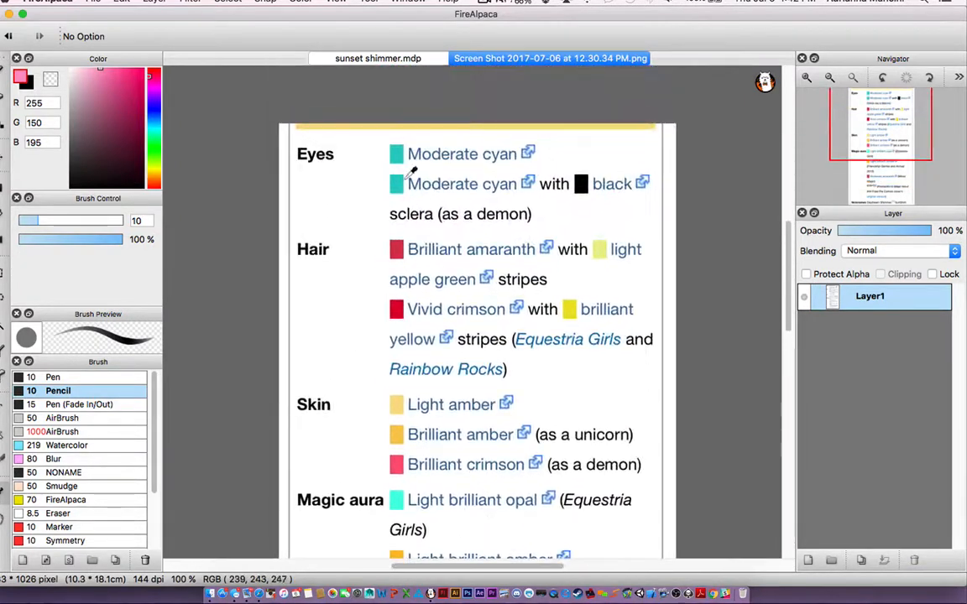
alt+click(398, 186)
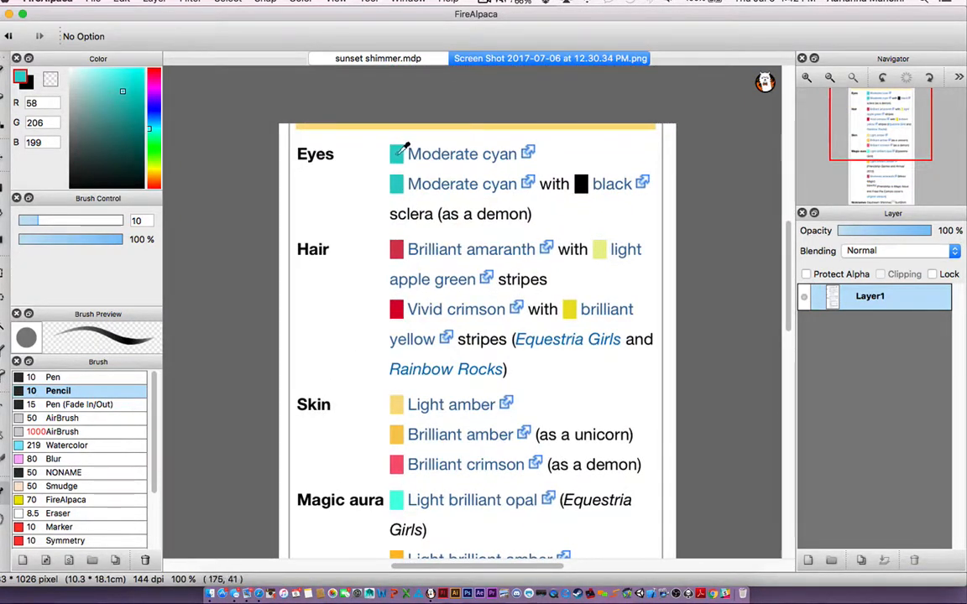
click(357, 58)
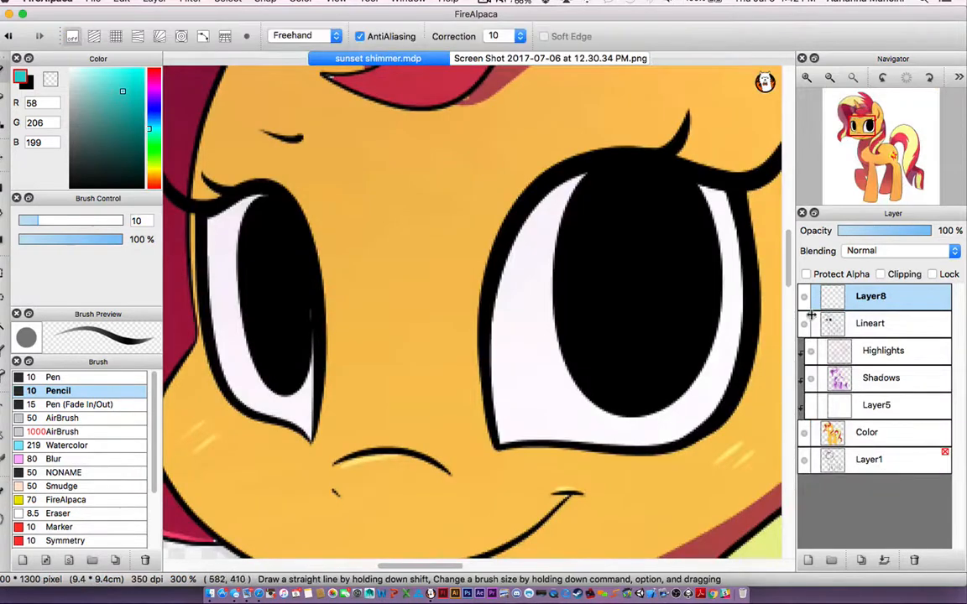
Rename the new layer above Lineart as Eye Base.
click(866, 324)
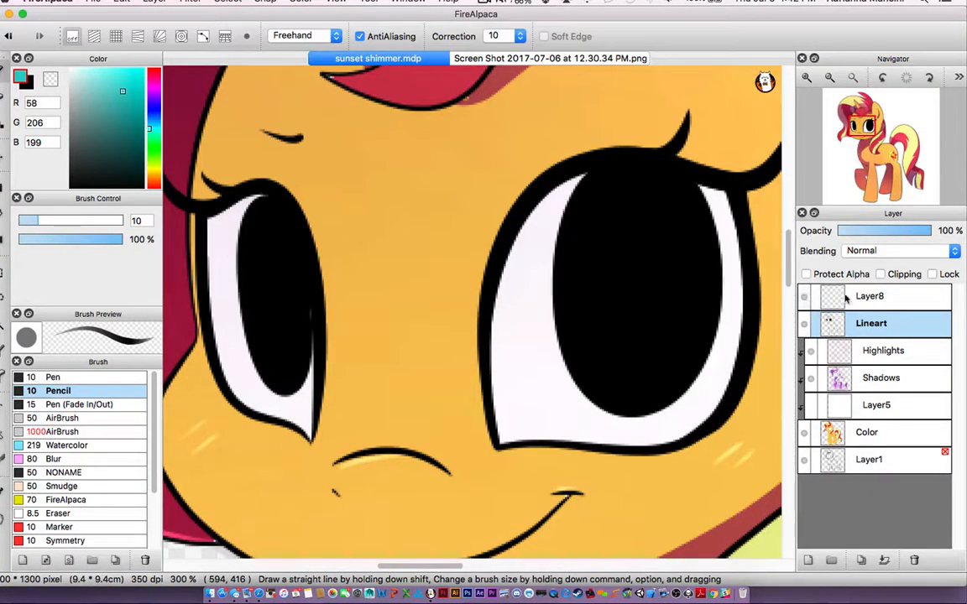
click(848, 296)
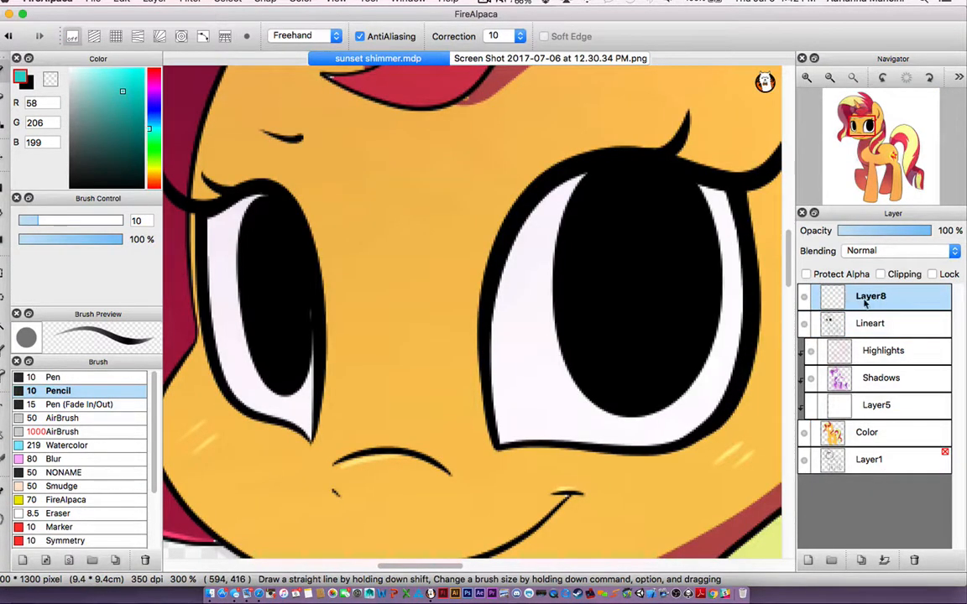
double_click(876, 299)
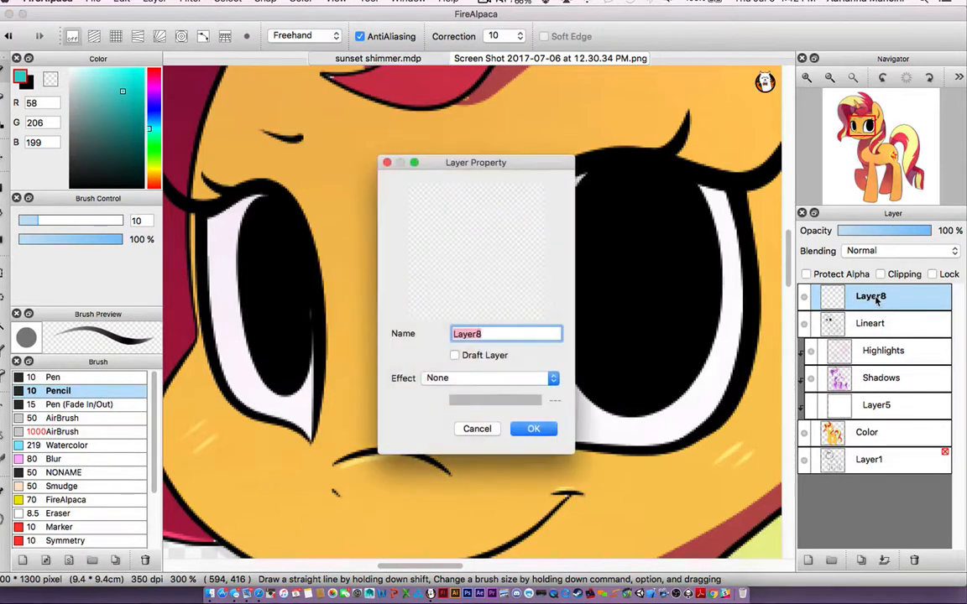
text(Eye Base)
key(Return)
Set the Pen to size 42.5, outline and fill the larger eye's iris in cyan, and tidy its edges inside the black outline.
click(53, 377)
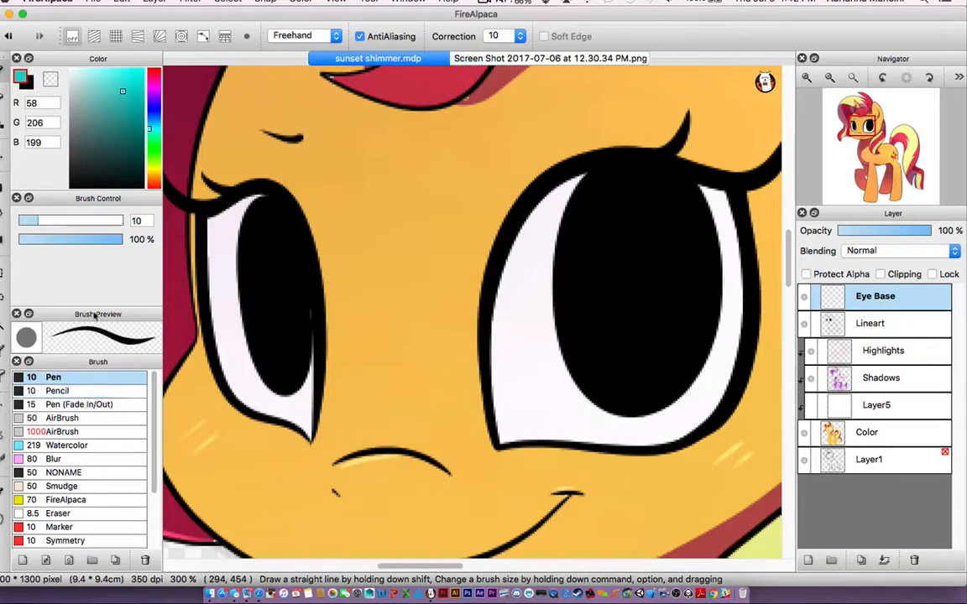
drag(39, 221, 91, 220)
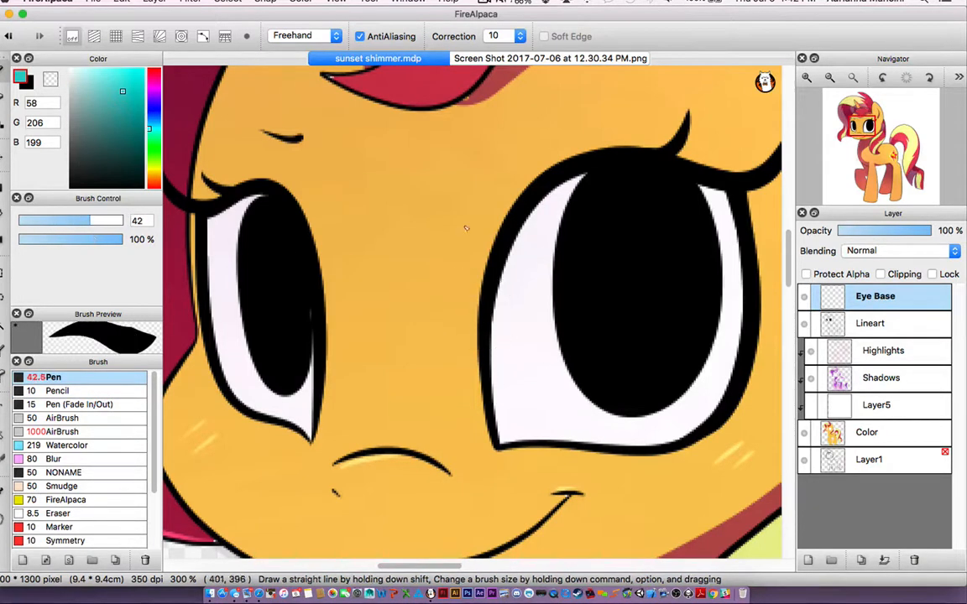
key(Tab)
mouse_move(640, 405)
mouse_down()
mouse_move(599, 379)
mouse_move(580, 334)
mouse_move(573, 267)
mouse_move(583, 221)
mouse_move(611, 179)
mouse_move(652, 168)
mouse_move(692, 186)
mouse_move(710, 226)
mouse_move(710, 304)
mouse_move(692, 357)
mouse_move(656, 387)
mouse_move(623, 386)
mouse_move(586, 327)
mouse_up()
key(g)
click(648, 315)
key(b)
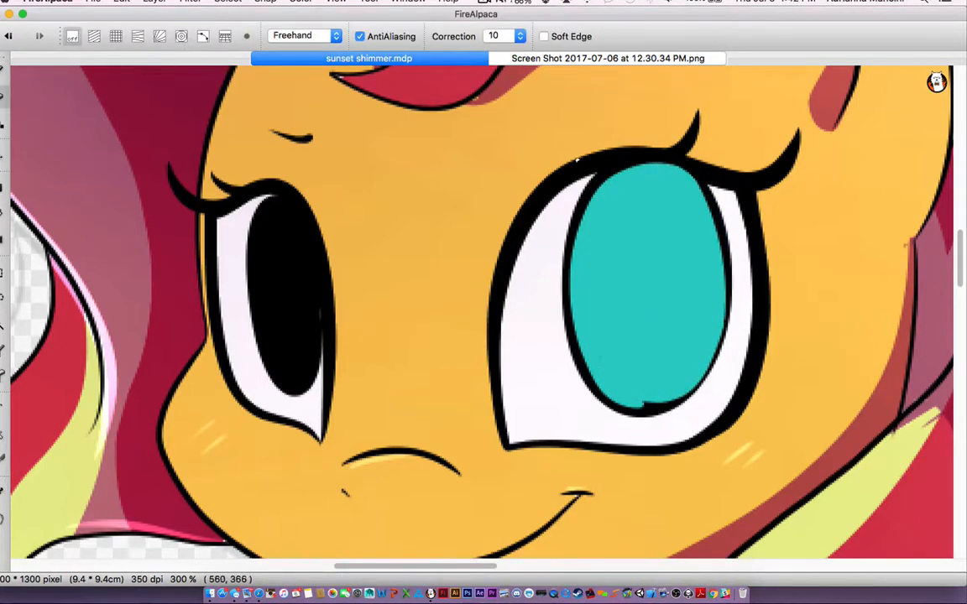
key(super+z)
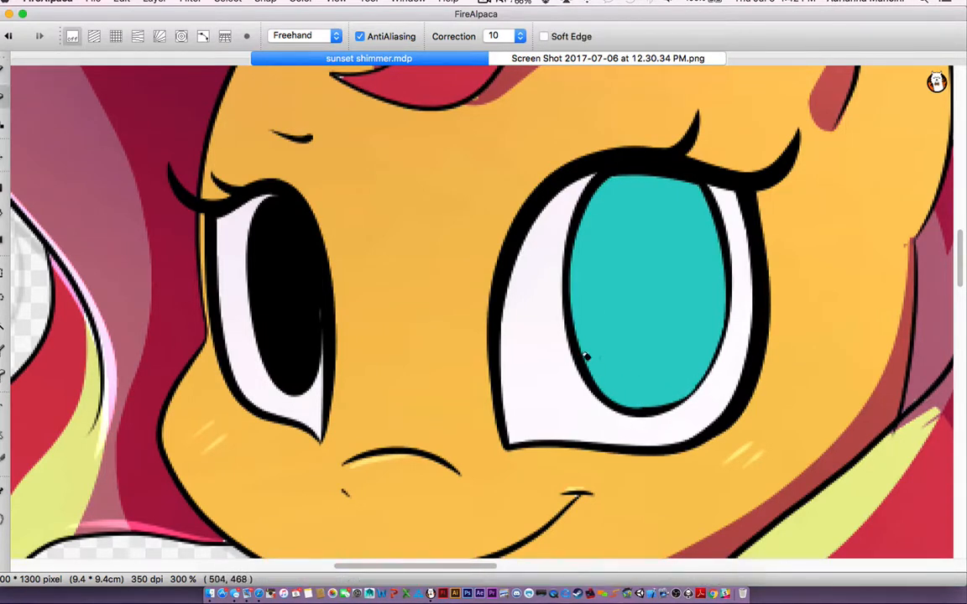
Outline the smaller eye's iris in cyan and fill it, keeping a black rim around it.
mouse_move(256, 248)
mouse_down()
mouse_move(266, 205)
mouse_move(282, 209)
mouse_move(306, 274)
mouse_move(311, 336)
mouse_move(300, 369)
mouse_move(274, 356)
mouse_move(254, 272)
mouse_move(270, 204)
mouse_up()
key(g)
click(281, 293)
key(b)
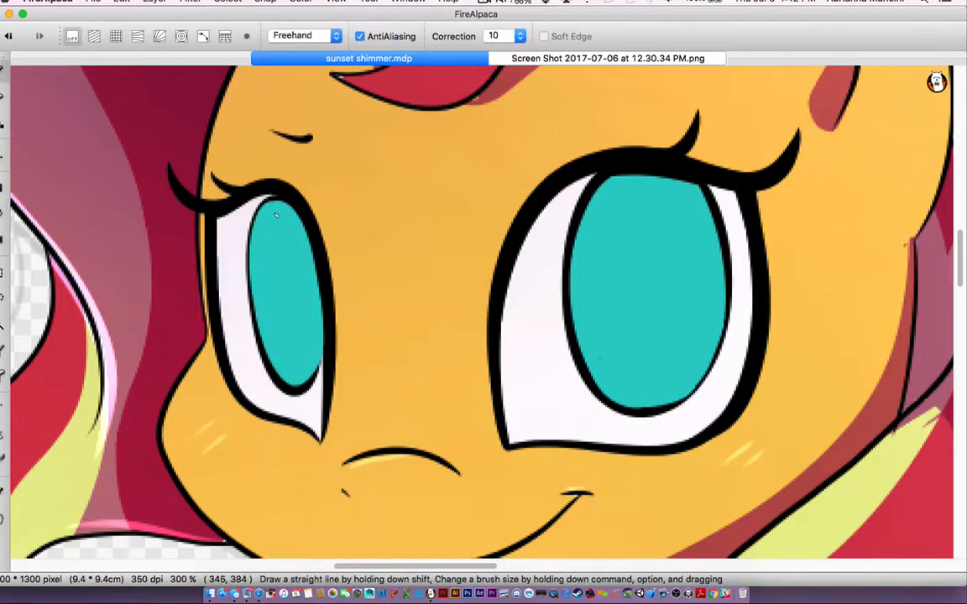
Add a new layer above Eye Base and clip it to that layer.
key(super+0)
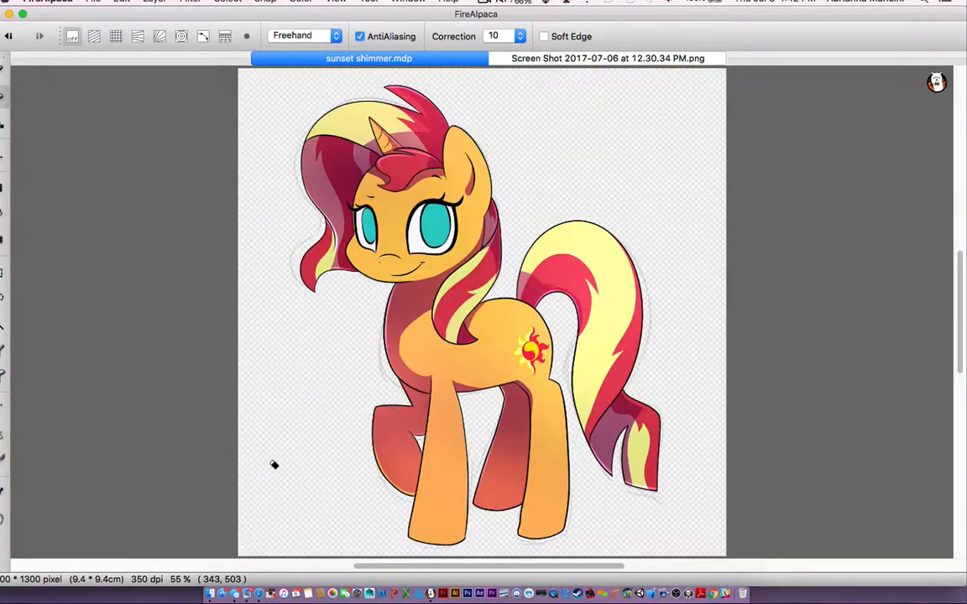
key(Tab)
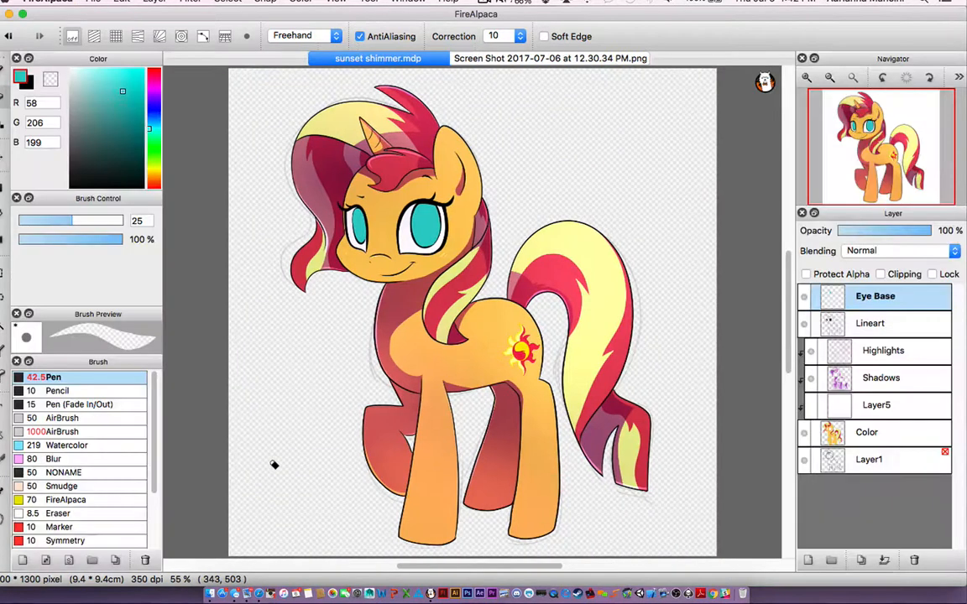
click(807, 560)
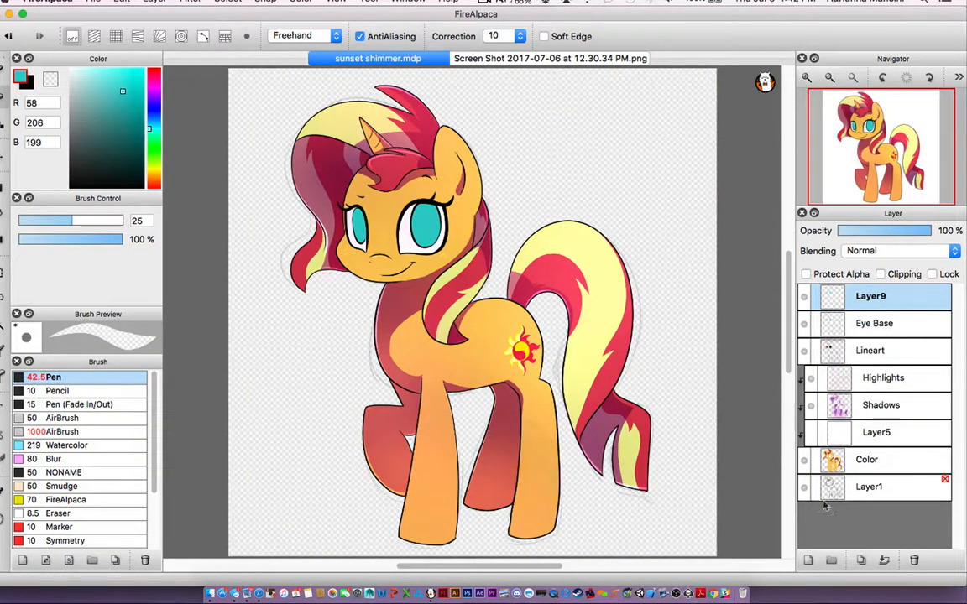
click(892, 275)
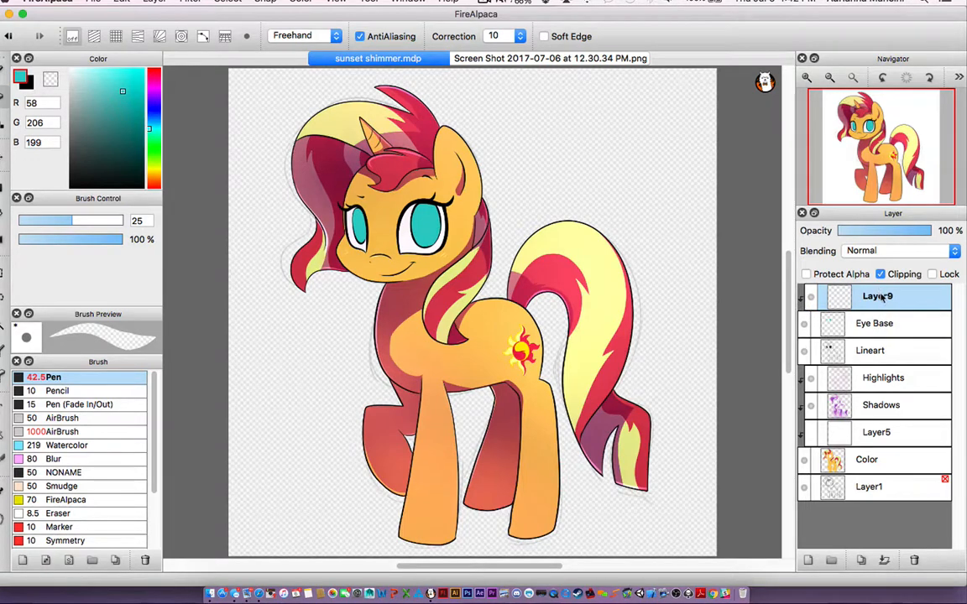
Rename the new clipped layer above Eye Base as Eye Shadow and set its blending mode to Multiply.
double_click(878, 297)
text(Eye Shadow)
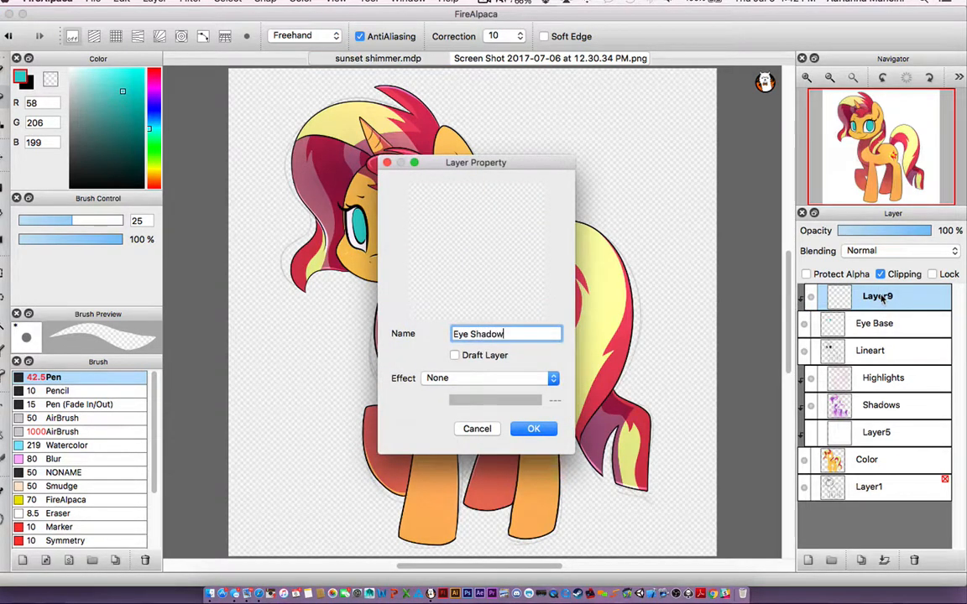
key(Return)
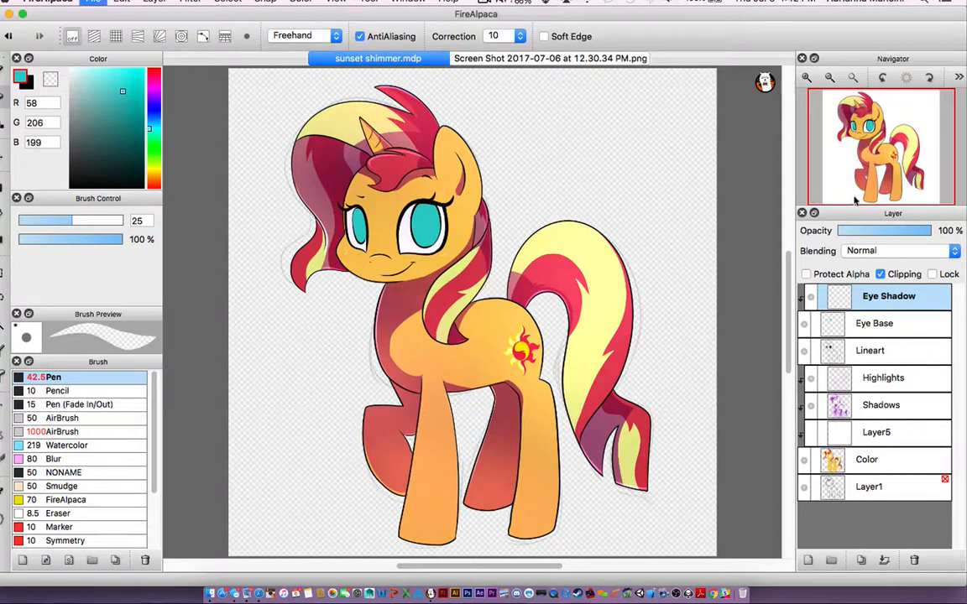
click(884, 252)
click(885, 263)
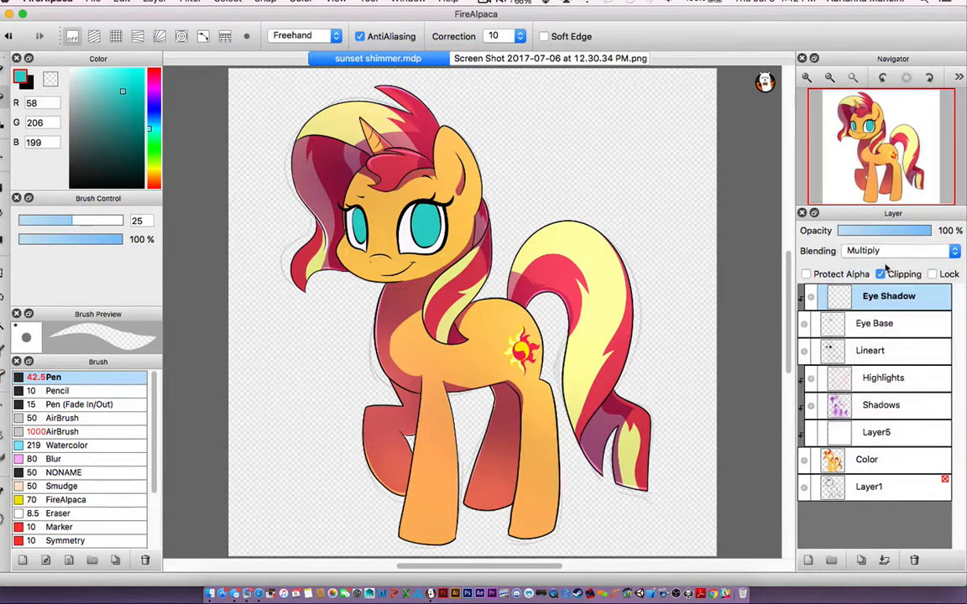
Briefly show Layer5 to sample the unmixed purple from the Shadows layer, and make Eye Shadow the active layer again.
click(874, 405)
click(812, 432)
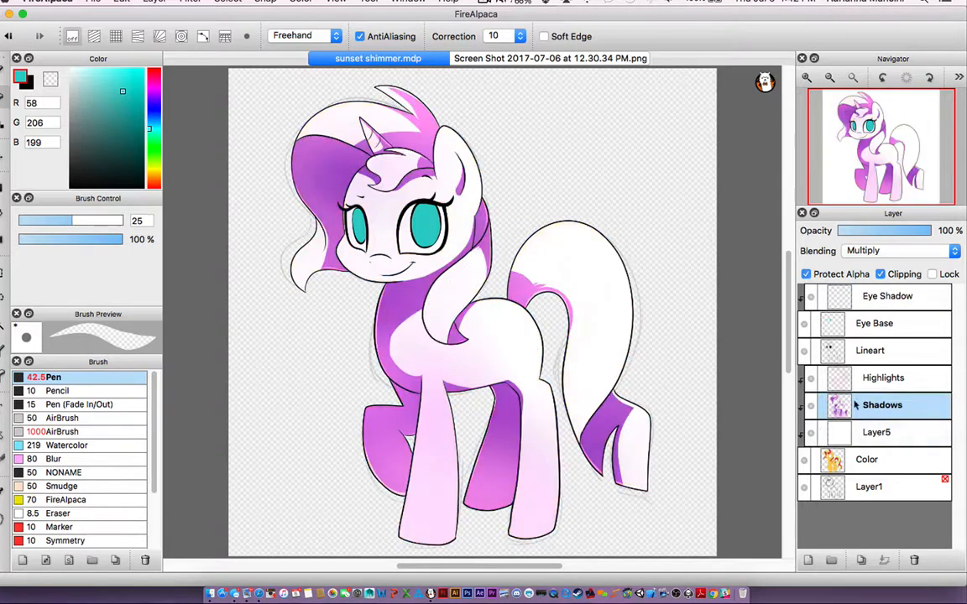
alt+click(606, 421)
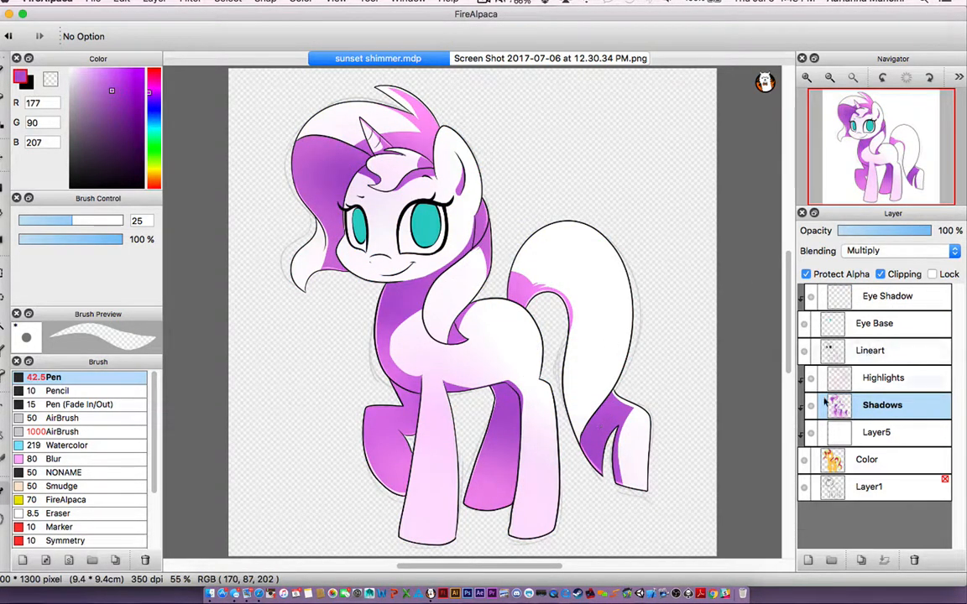
click(808, 433)
click(872, 300)
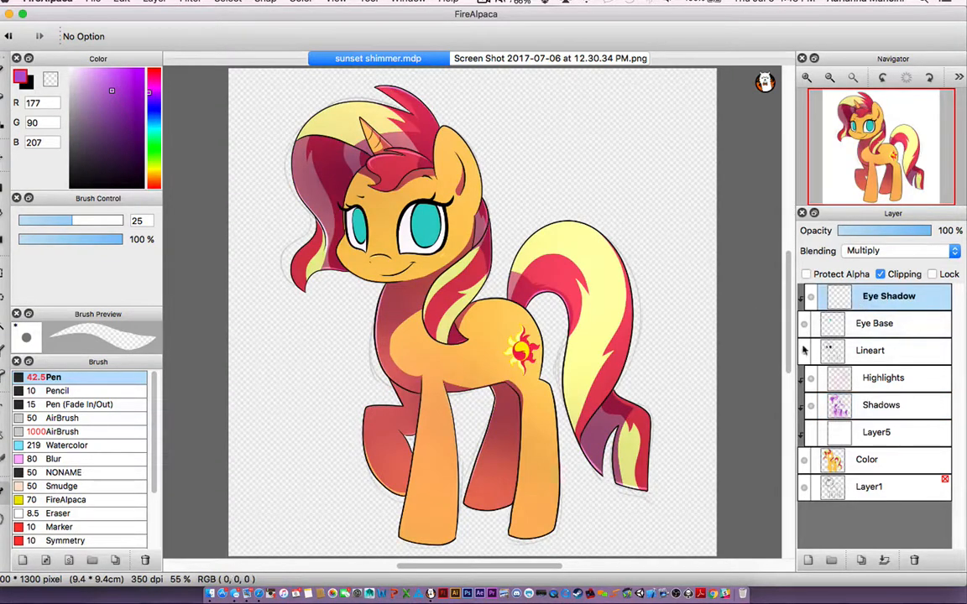
Toggle the visibility of Layer5 to compare the purple shadows with and without the base colours, leaving it hidden.
click(808, 433)
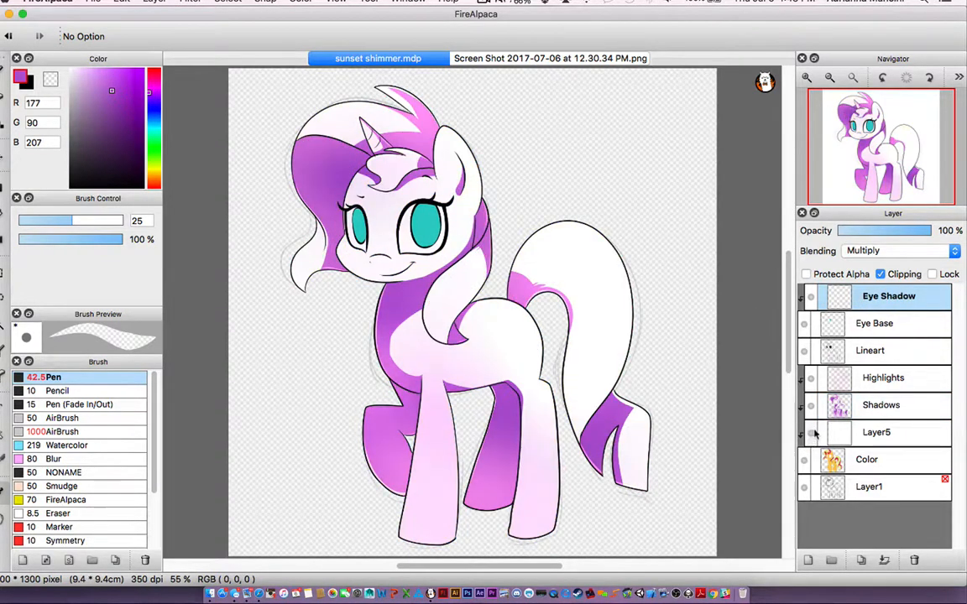
click(809, 433)
click(809, 433)
click(811, 433)
click(811, 433)
click(810, 433)
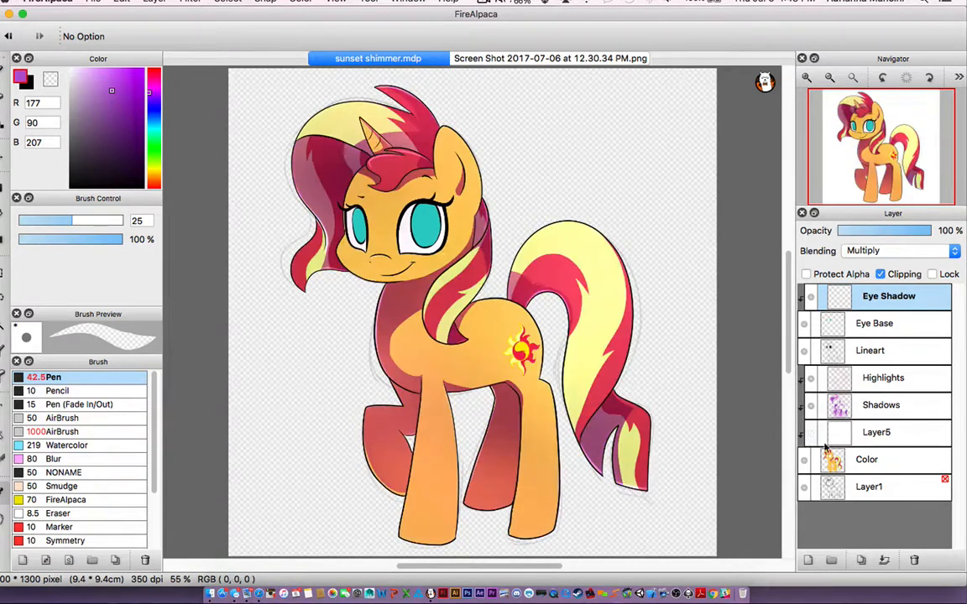
Set the AirBrush to size 168 and softly shade the upper part of both irises with the sampled purple.
drag(524, 216, 592, 276)
key(super+Up)
key(super+Up)
key(super+Up)
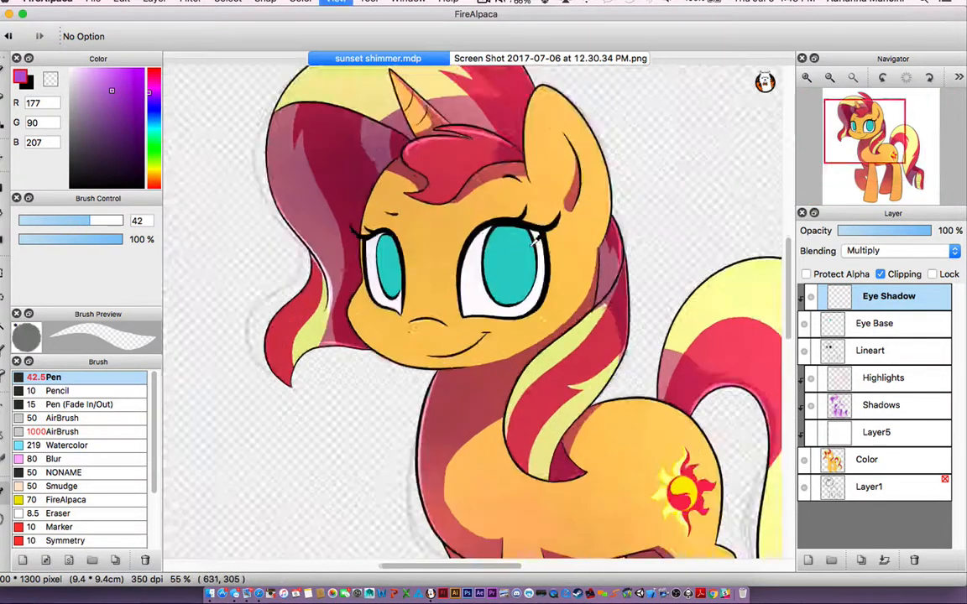
key(b)
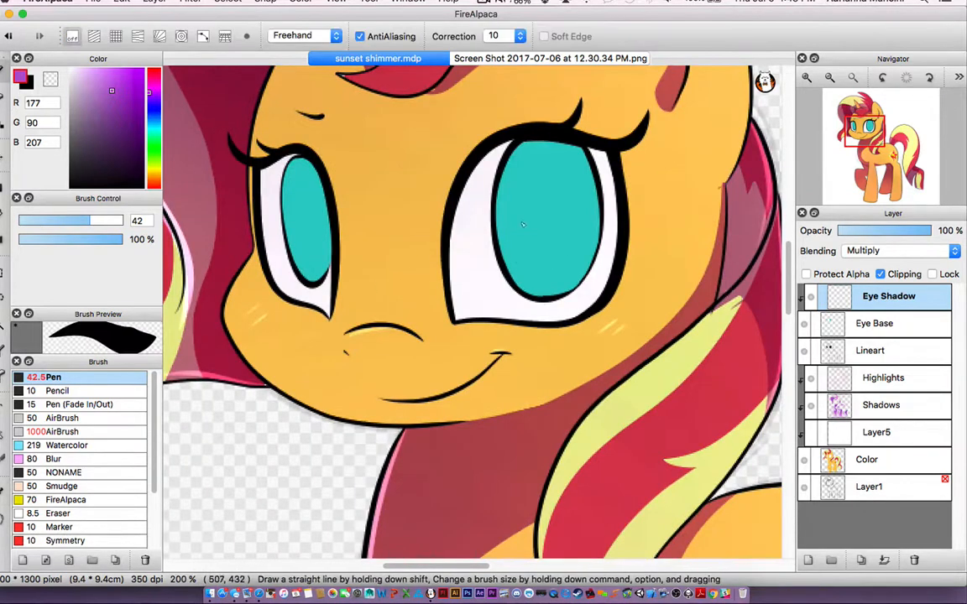
click(65, 431)
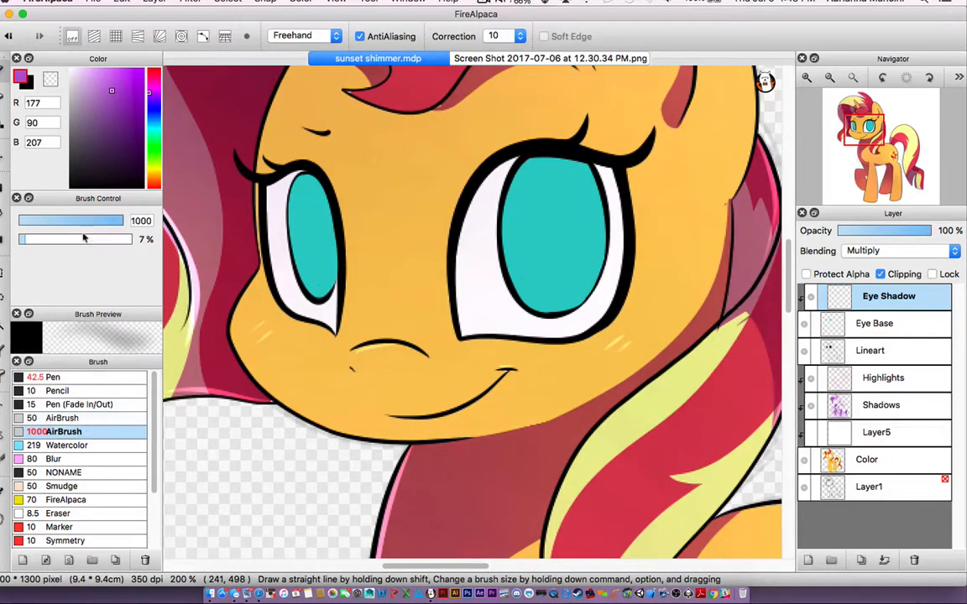
click(72, 220)
drag(72, 221, 125, 220)
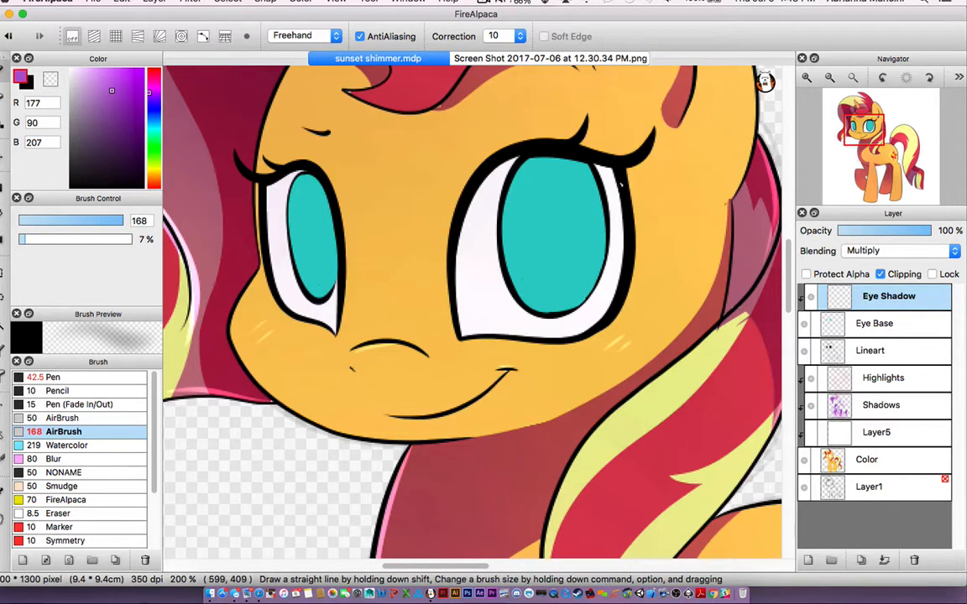
mouse_move(442, 161)
mouse_down()
mouse_move(509, 167)
mouse_move(490, 181)
mouse_move(550, 238)
mouse_move(503, 243)
mouse_up()
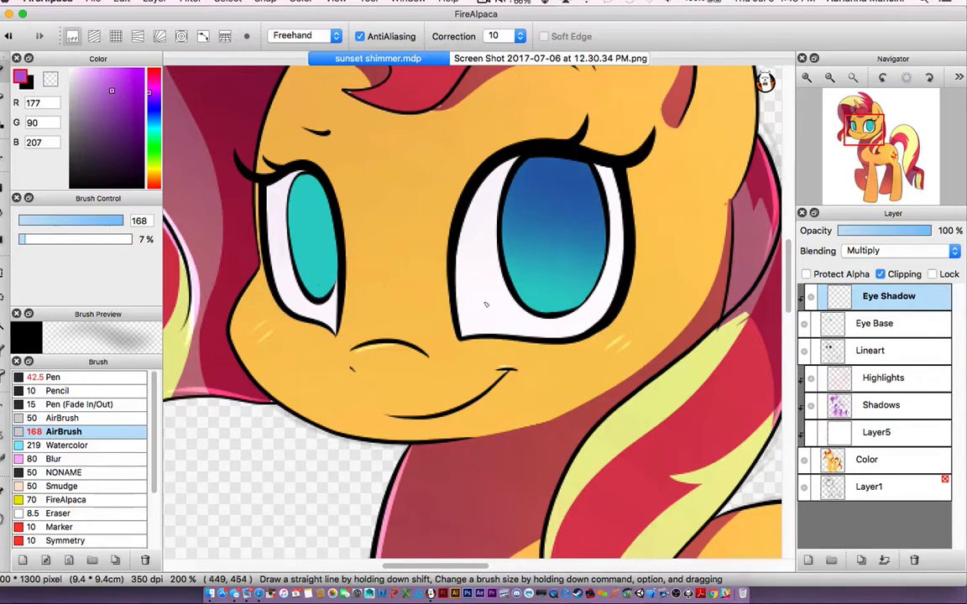
mouse_move(323, 195)
mouse_down()
mouse_move(394, 202)
mouse_move(325, 158)
mouse_move(338, 239)
mouse_up()
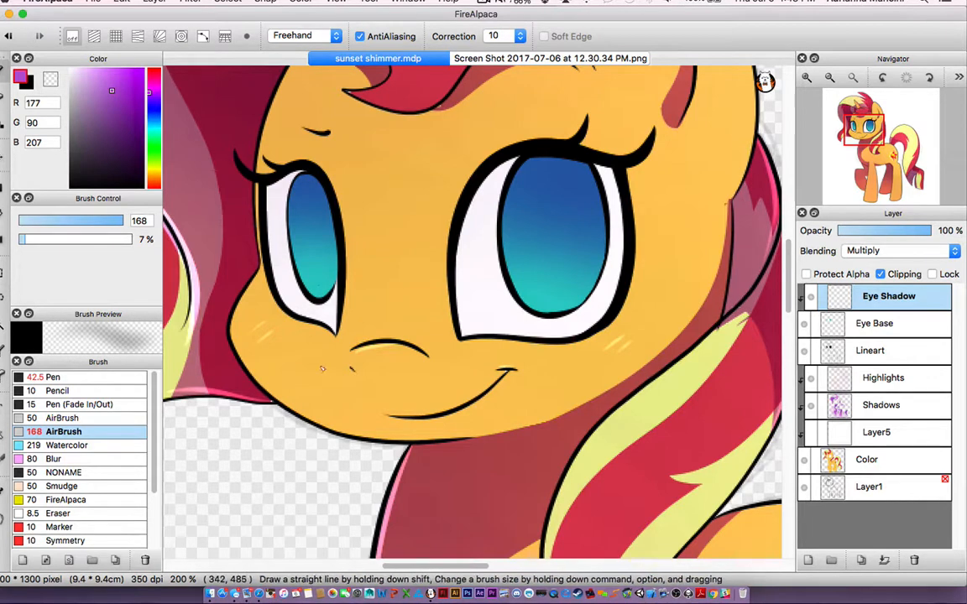
Erase a rounded spot from the shading in the lower part of each iris so the cyan base shows through.
key(e)
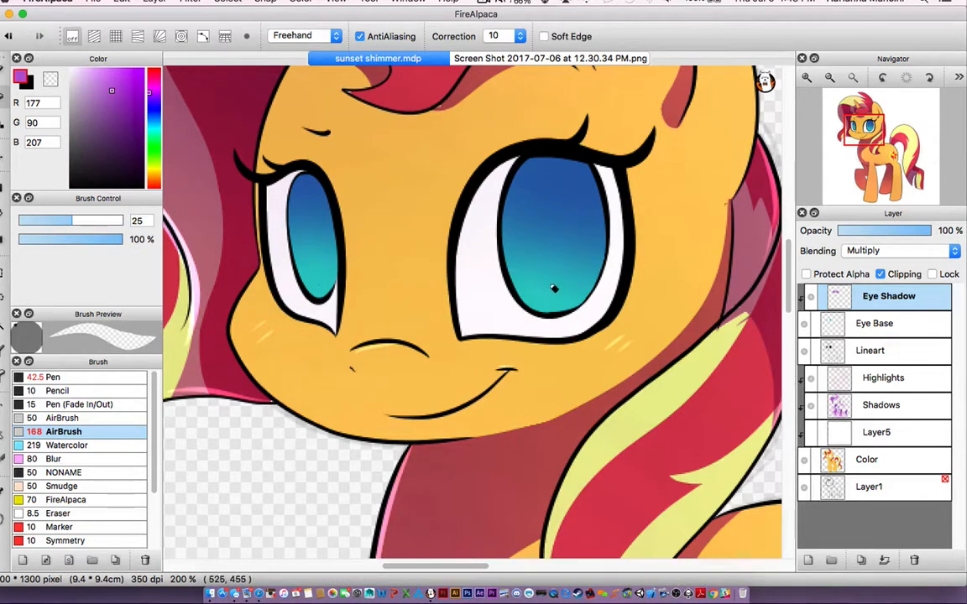
mouse_move(543, 288)
mouse_down()
mouse_move(533, 257)
mouse_move(570, 266)
mouse_move(530, 272)
mouse_move(551, 250)
mouse_move(519, 258)
mouse_move(561, 263)
mouse_move(546, 249)
mouse_move(546, 279)
mouse_move(563, 251)
mouse_move(545, 283)
mouse_move(560, 250)
mouse_up()
key(super+z)
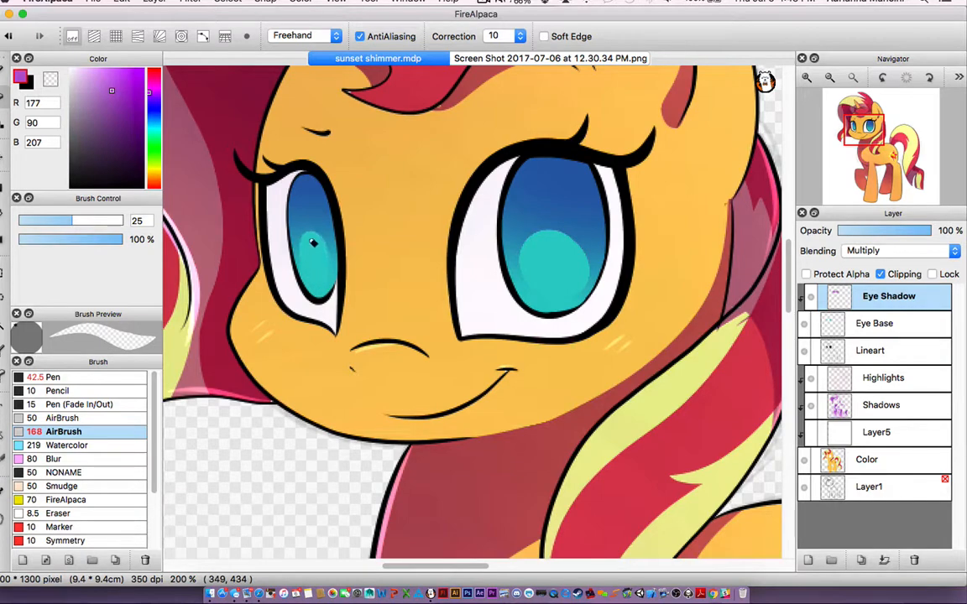
key(super+minus)
key(super+minus)
key(super+minus)
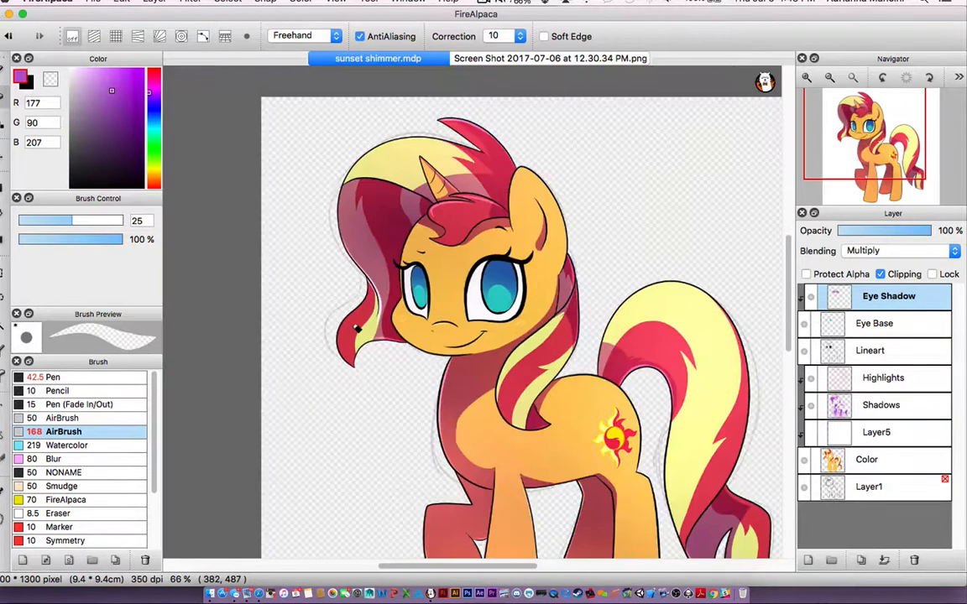
Choose a deeper violet (105, 51, 182), set the AirBrush to size 180 and darken the upper part of the irises.
key(super+plus)
key(super+plus)
key(super+plus)
key(b)
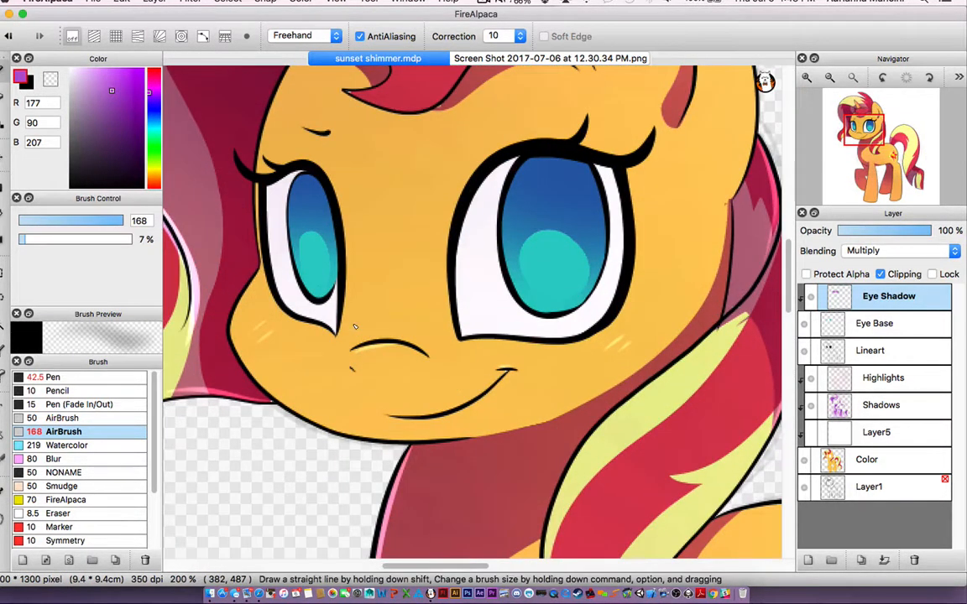
click(154, 101)
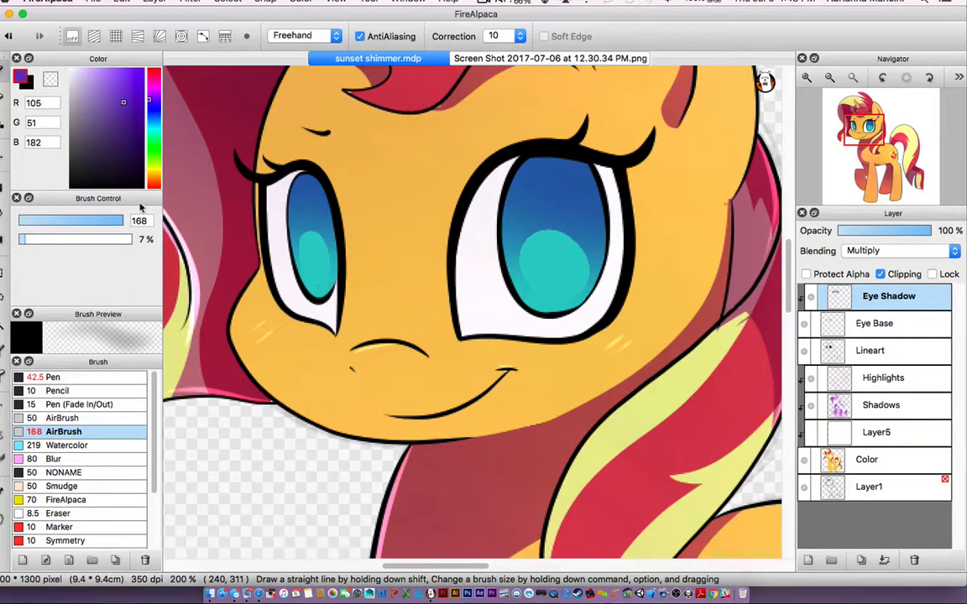
drag(114, 221, 129, 211)
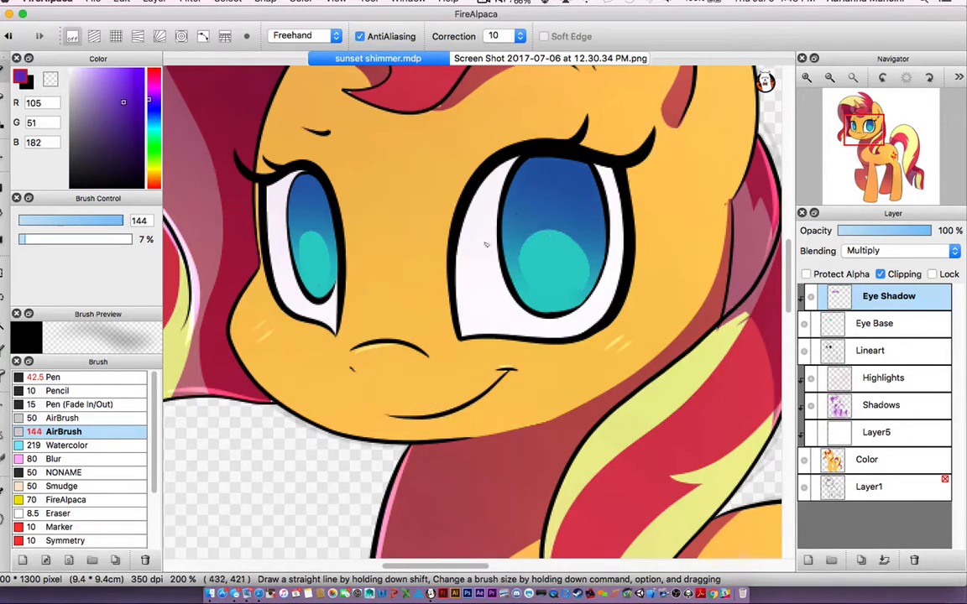
key(])
drag(591, 250, 448, 151)
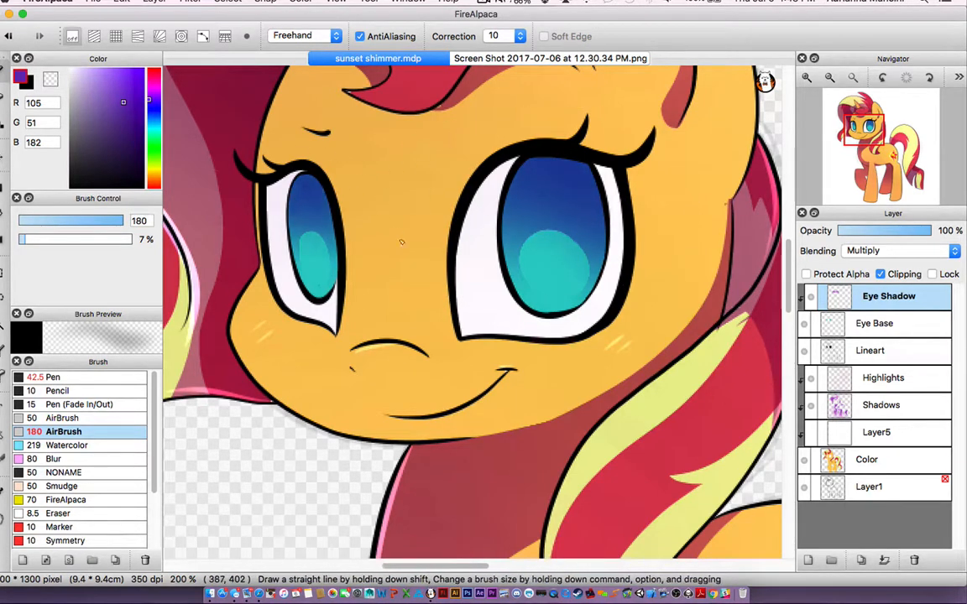
Choose a dark purple (57, 9, 84) and airbrush another layer of shading over the upper irises.
click(135, 147)
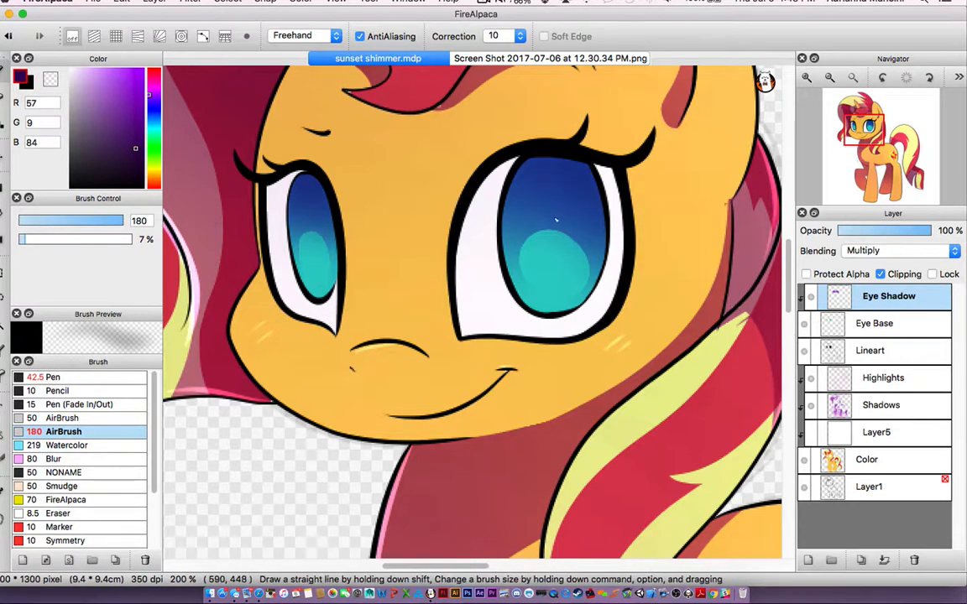
drag(555, 220, 504, 220)
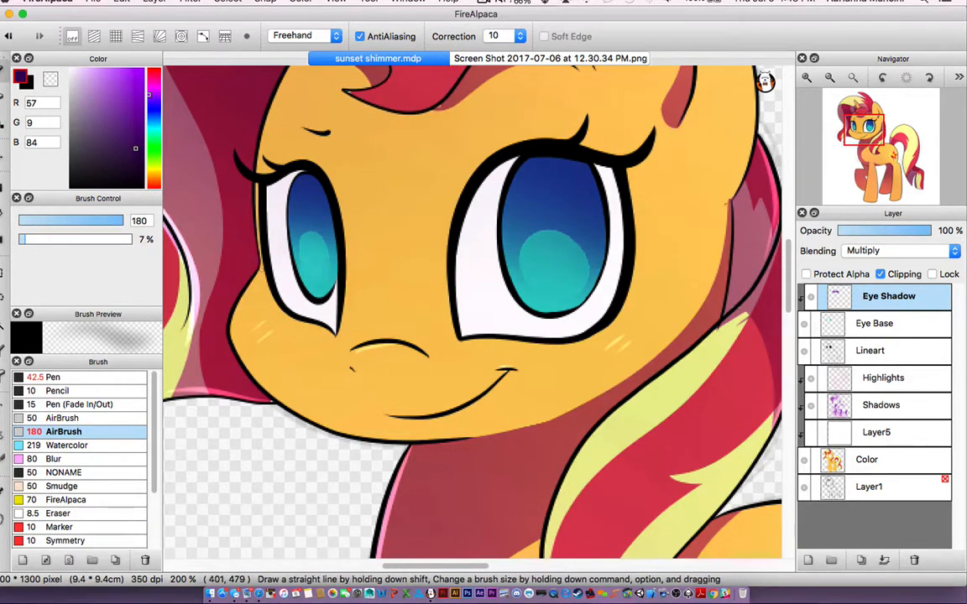
scroll(275, 377, down, 5)
scroll(275, 378, up, 4)
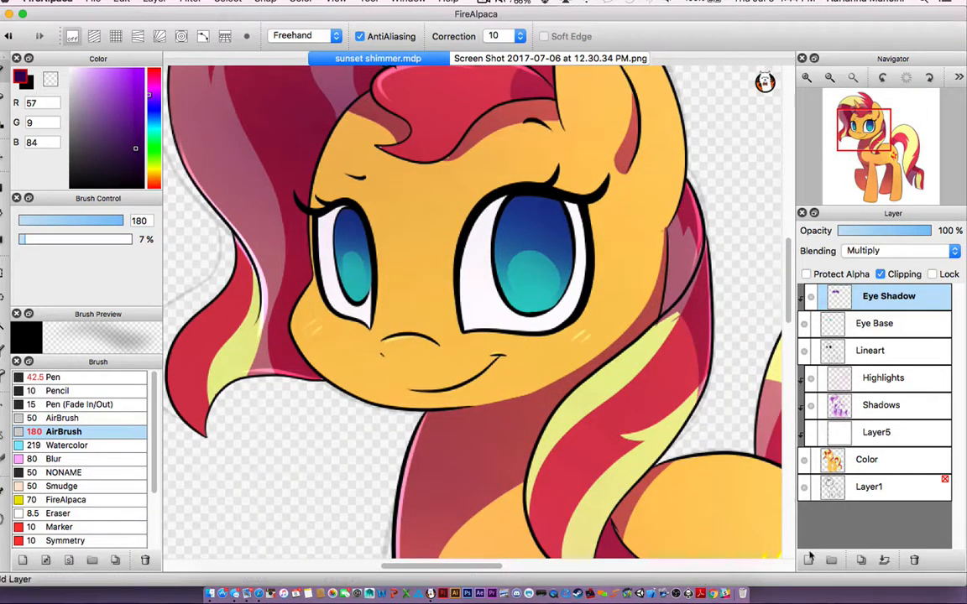
Add a clipped layer above Eye Shadow, set its blending to Multiply and name it Pupil.
key(super+shift+n)
click(899, 275)
click(898, 250)
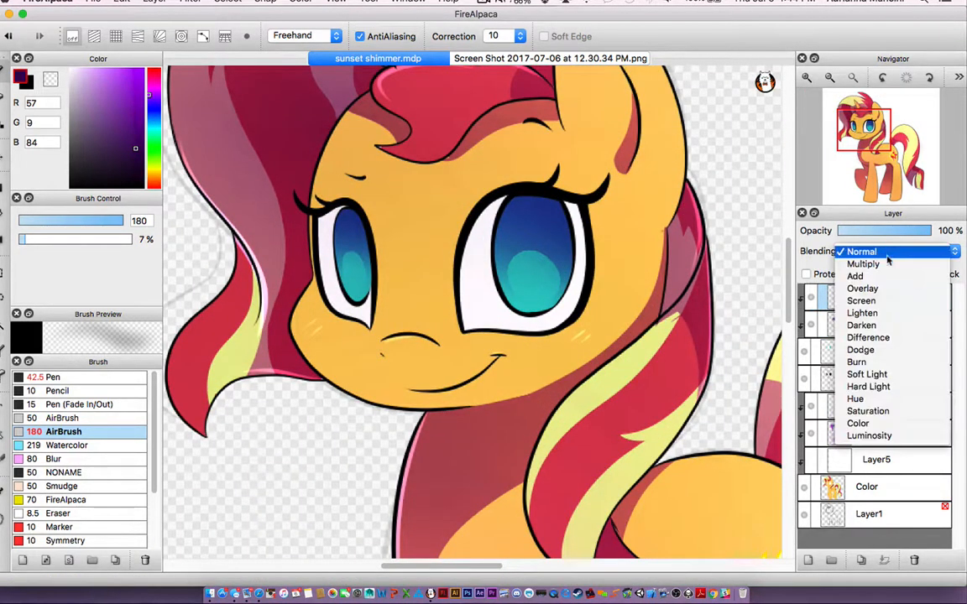
click(891, 262)
double_click(891, 297)
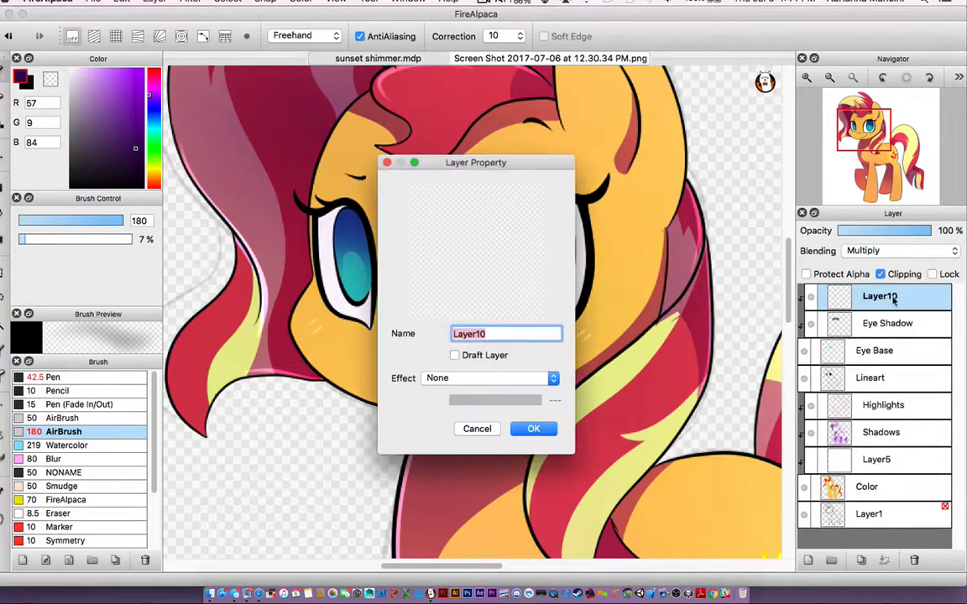
text(Pupil)
key(Return)
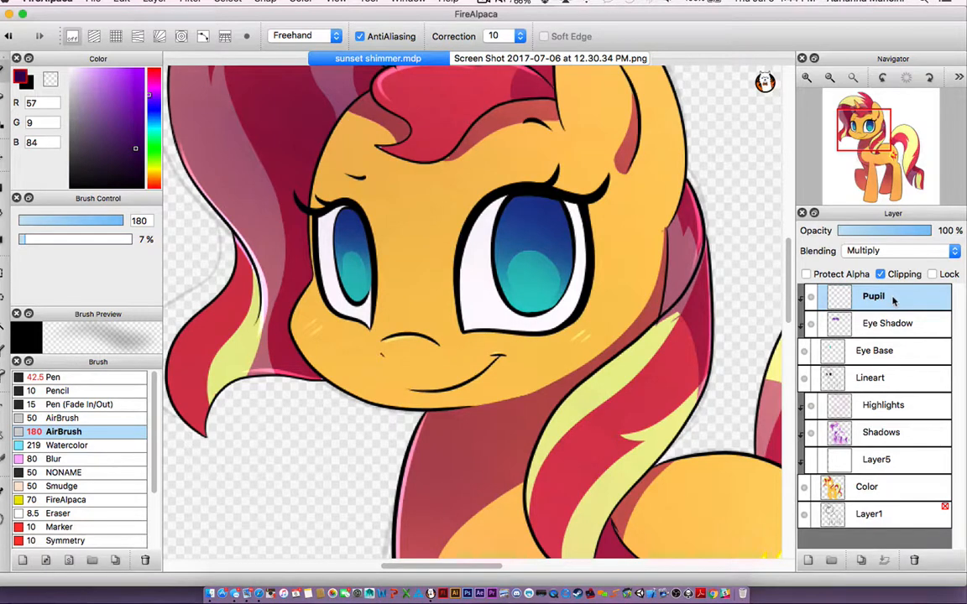
Sample dark blue from the larger iris, set the Pen to size 49.7 and paint a filled oval pupil in that eye.
key(i)
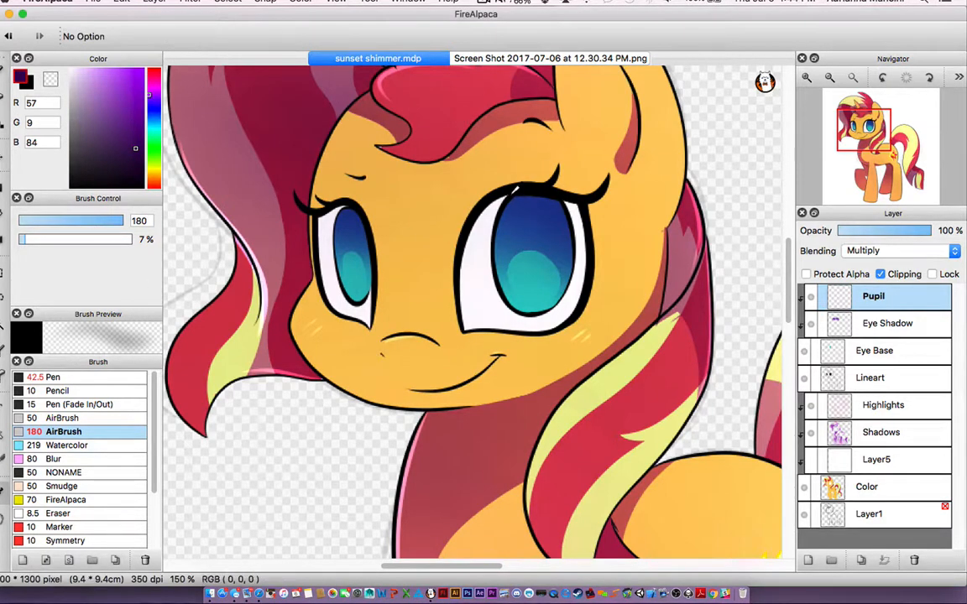
drag(518, 199, 525, 199)
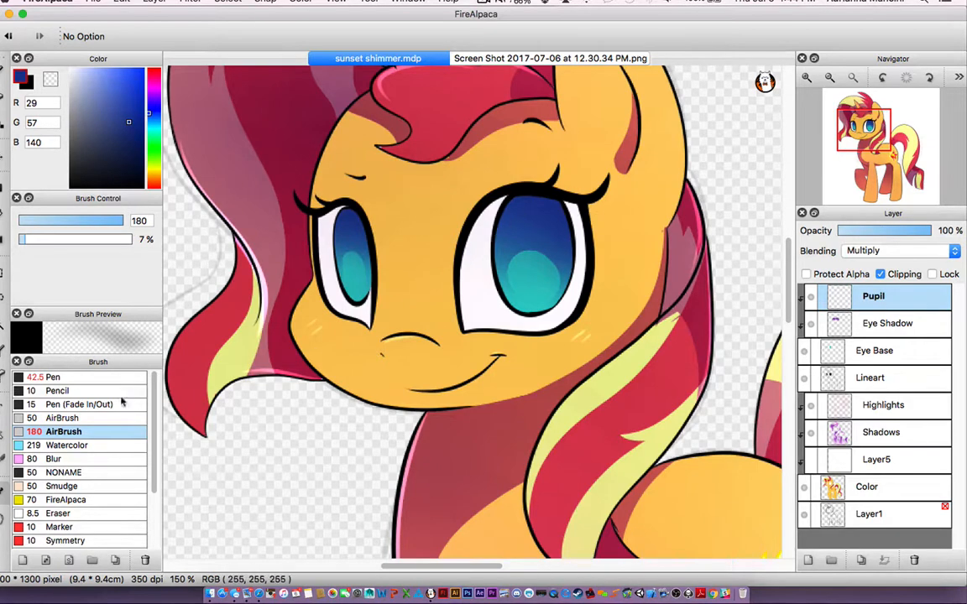
click(84, 391)
click(97, 379)
mouse_move(92, 220)
mouse_down()
mouse_move(71, 220)
mouse_move(94, 216)
mouse_up()
key(super+plus)
scroll(587, 217, up, 3)
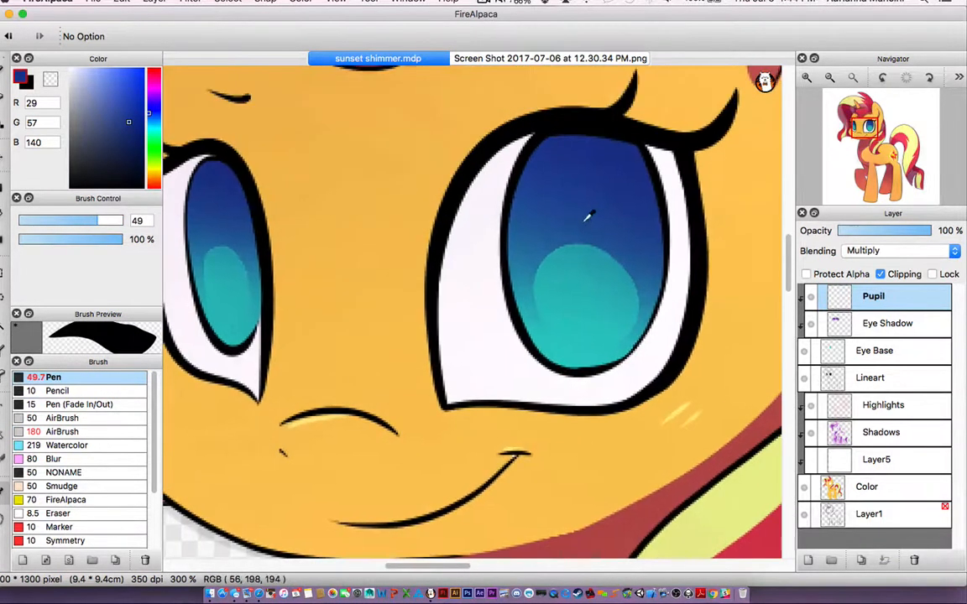
mouse_move(587, 201)
mouse_down()
mouse_move(589, 280)
mouse_move(578, 206)
mouse_move(602, 210)
mouse_move(592, 299)
mouse_move(561, 239)
mouse_move(591, 173)
mouse_move(611, 233)
mouse_move(595, 297)
mouse_up()
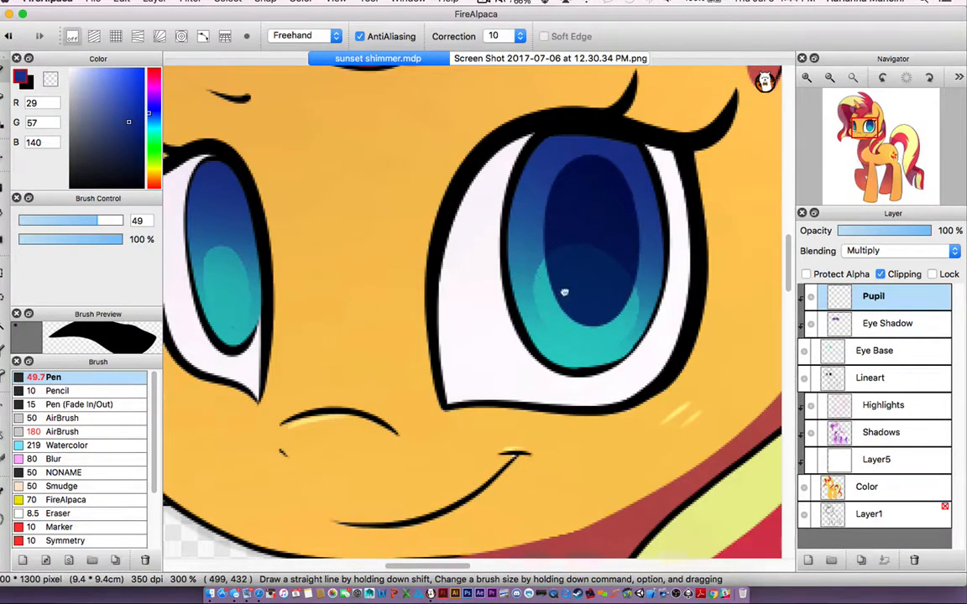
Paint a narrower filled oval pupil in the smaller eye with the same dark blue.
scroll(566, 285, left, 3)
scroll(565, 284, up, 1)
mouse_move(309, 285)
mouse_down()
mouse_move(281, 306)
mouse_move(268, 201)
mouse_move(277, 312)
mouse_move(260, 210)
mouse_up()
Try moving both pupils sideways within the irises, and undo the move.
key(v)
drag(634, 286, 668, 278)
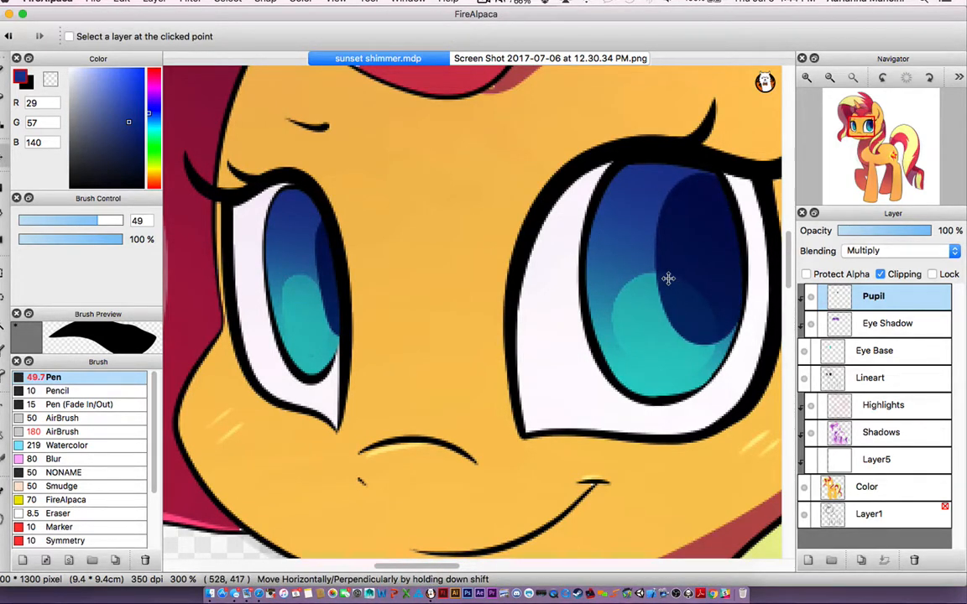
key(super+z)
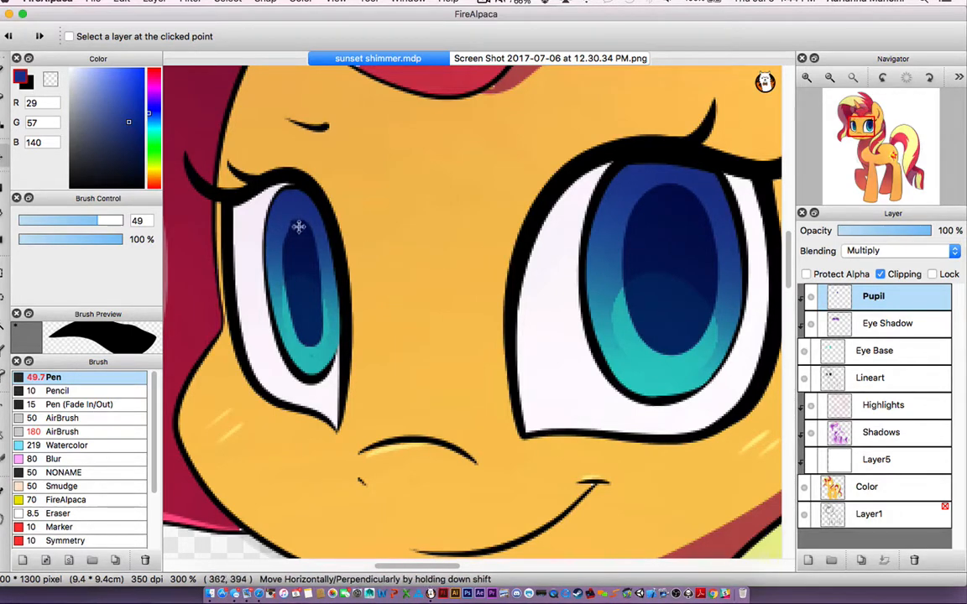
key(b)
key(e)
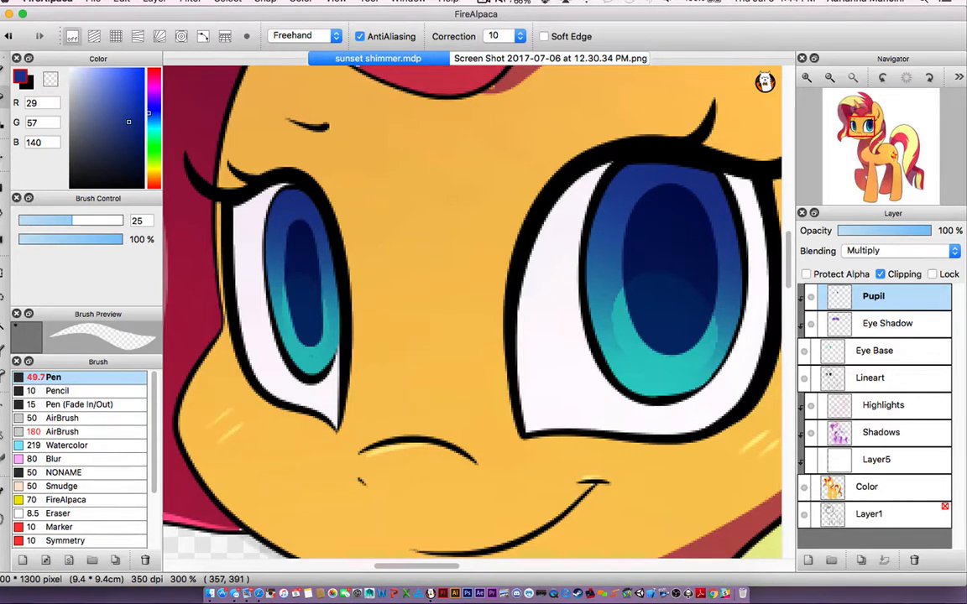
click(483, 3)
click(501, 39)
key(super+Down)
key(super+Down)
key(super+Down)
key(super+Down)
key(super+Down)
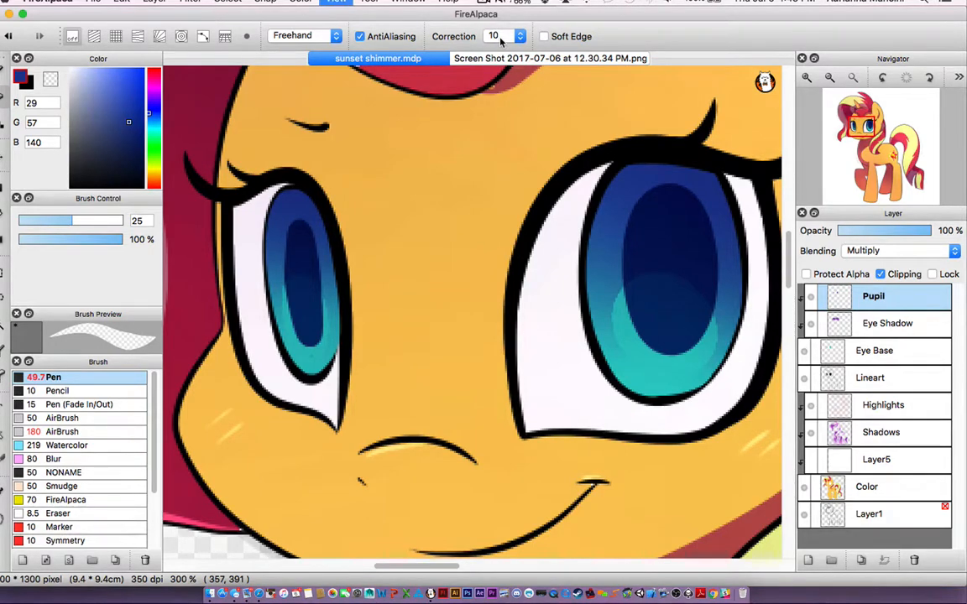
Switch to the size 180 AirBrush for soft shading on the eyes.
key(super+Up)
key(super+Up)
key(super+Up)
key(super+Up)
key(super+Up)
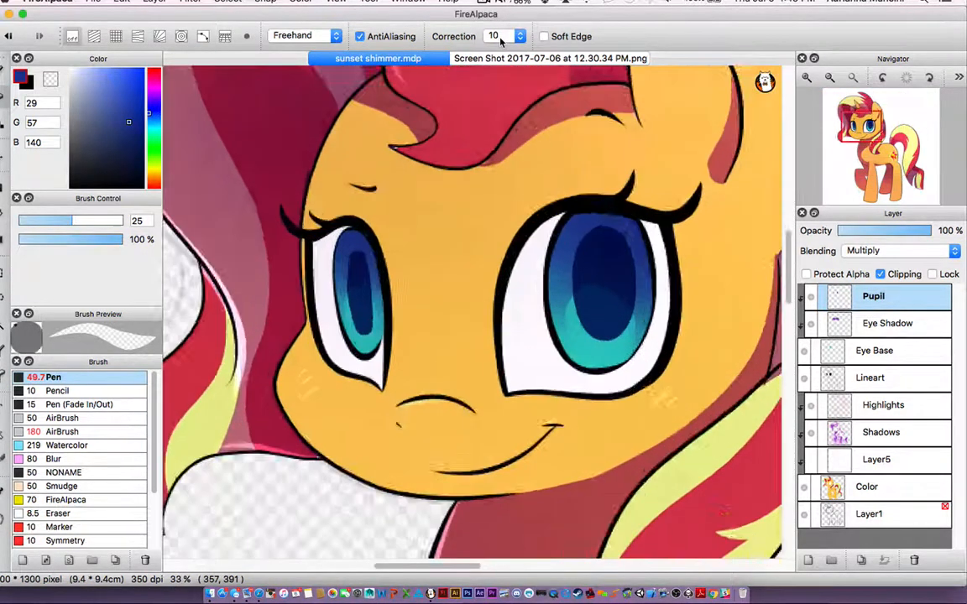
key(b)
key(F2)
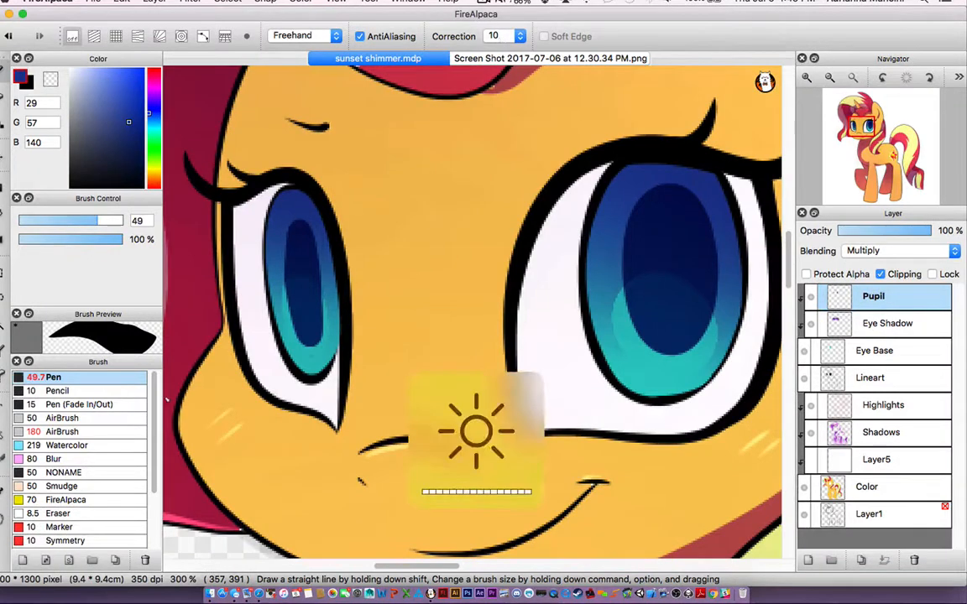
click(125, 432)
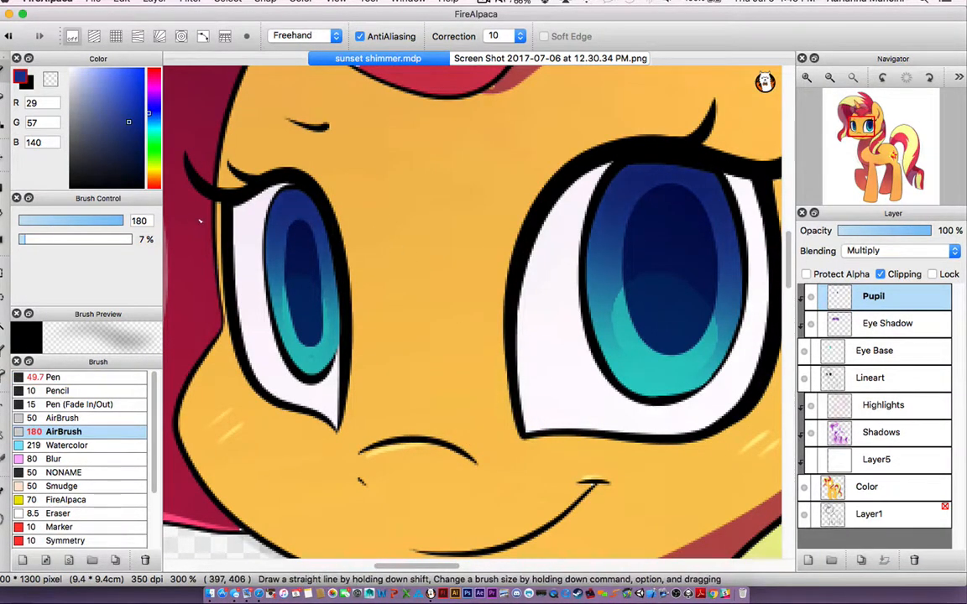
key(super+minus)
key(super+minus)
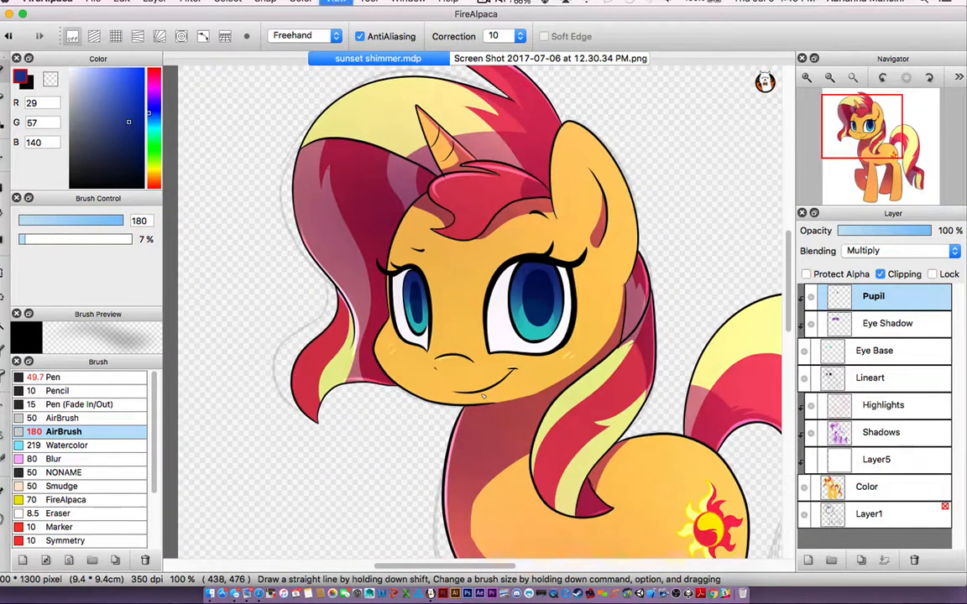
key(super+plus)
key(super+plus)
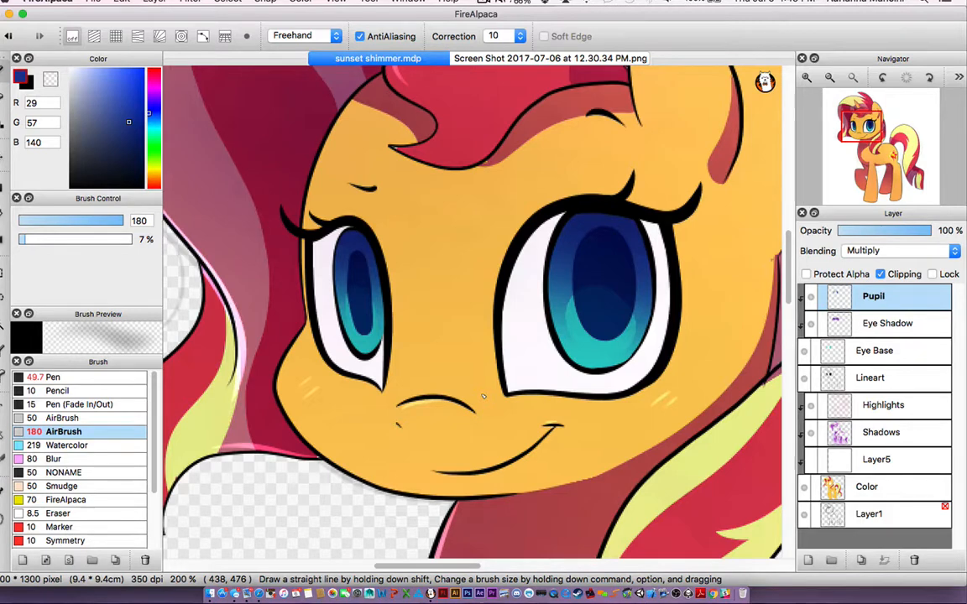
Add a clipped layer above Pupil, name it Eye Highlight and set its blending to Add.
click(807, 559)
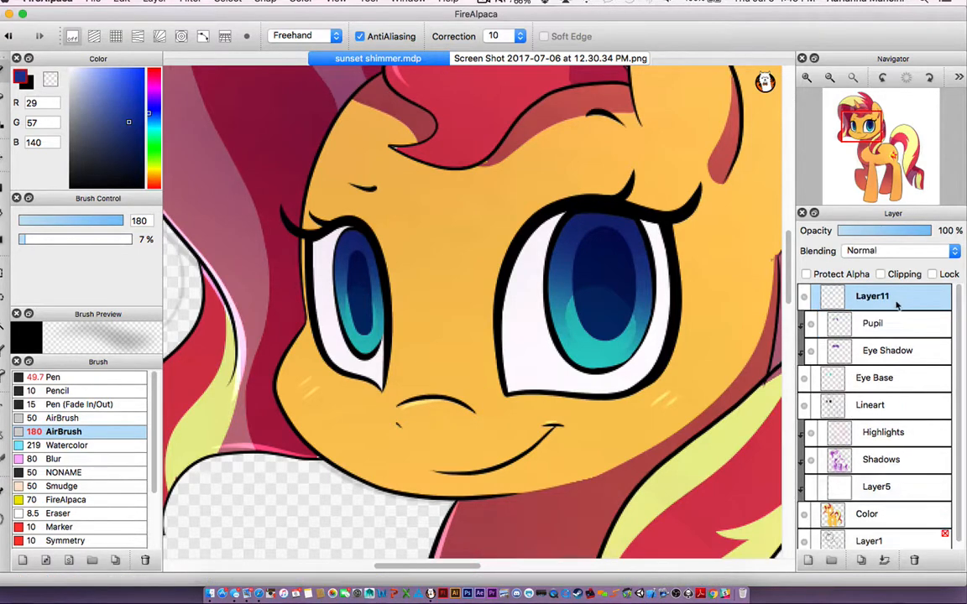
click(893, 274)
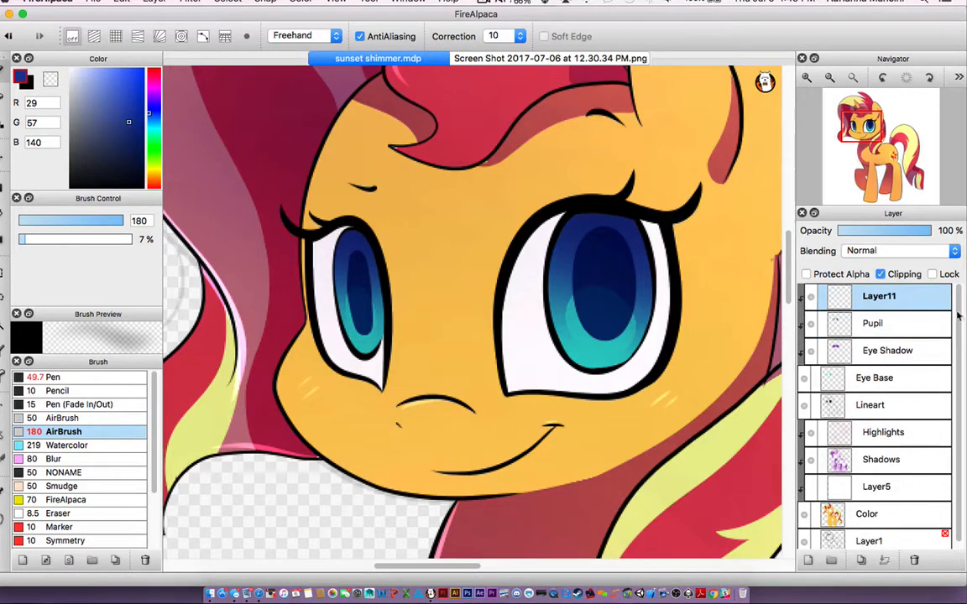
double_click(878, 297)
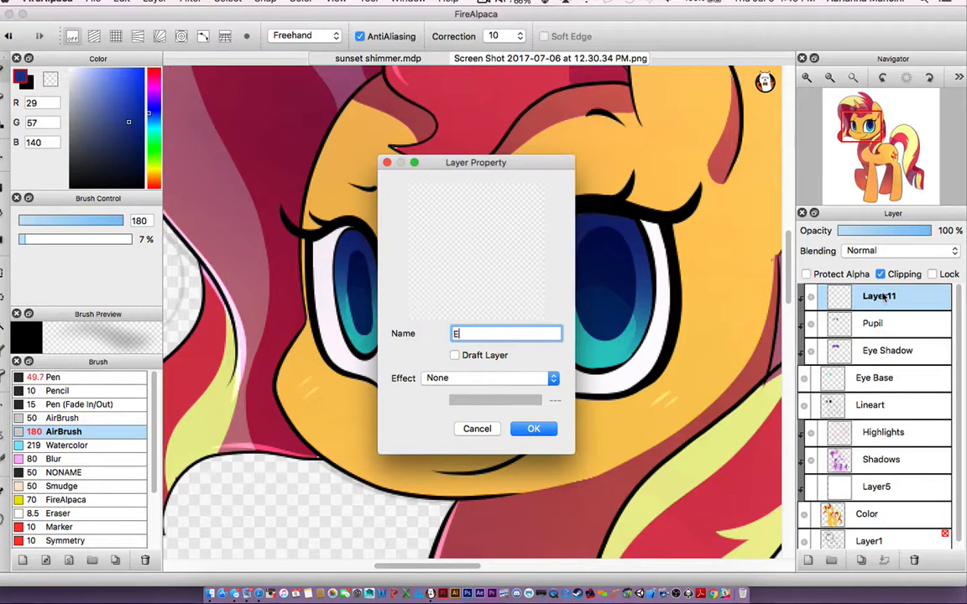
key(Return)
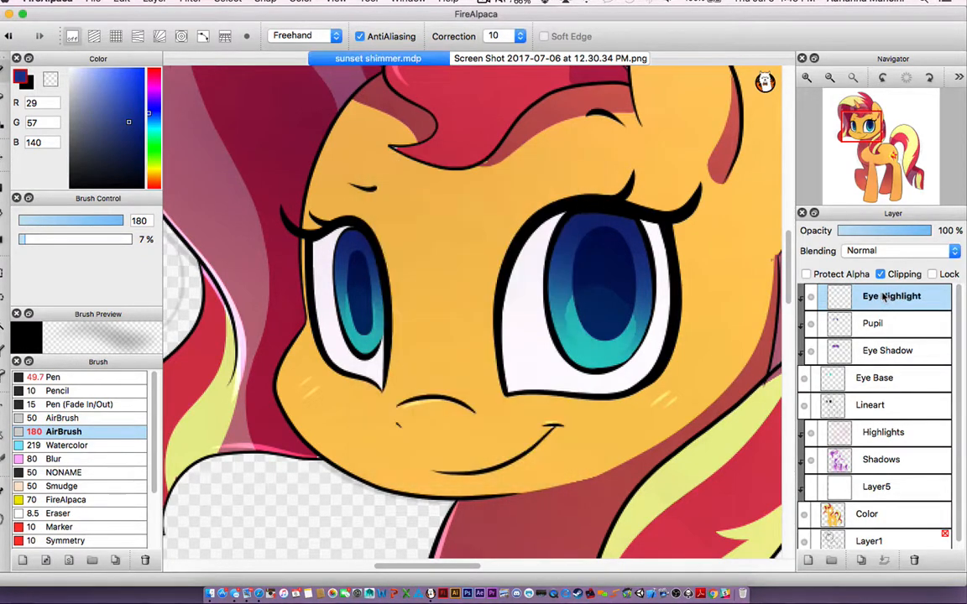
click(864, 251)
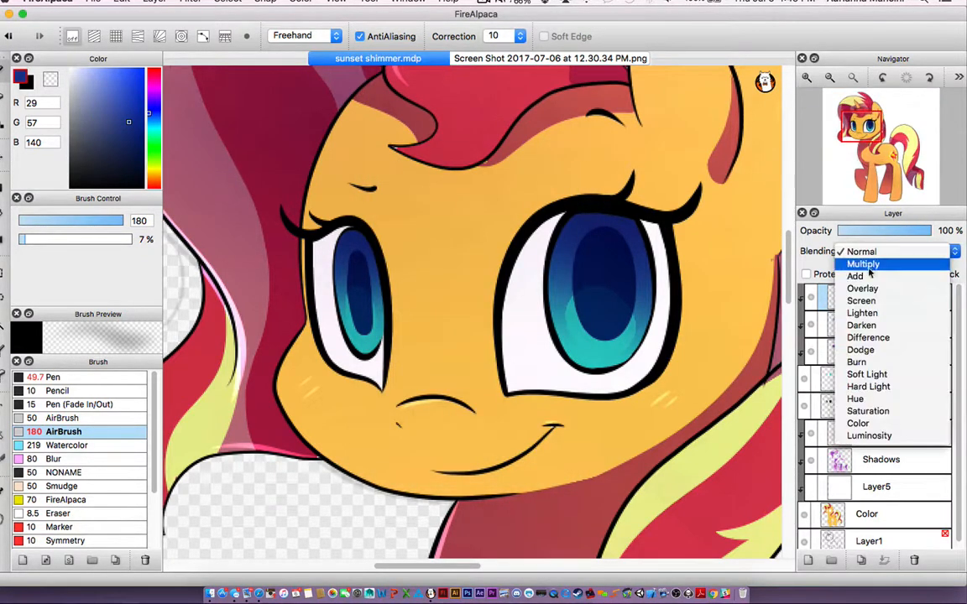
click(856, 276)
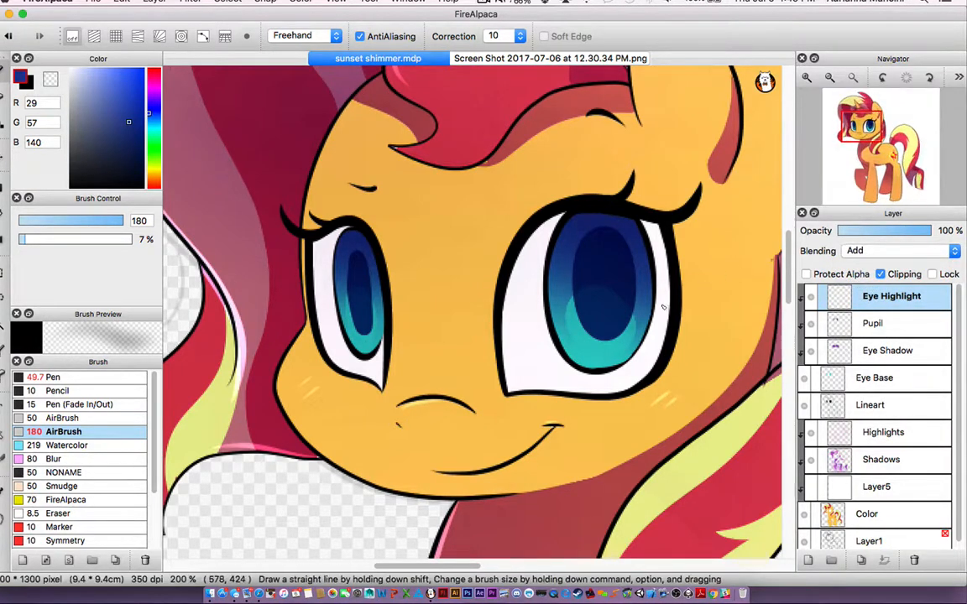
Sample medium blue from the larger iris and set the AirBrush size to 168.
key(i)
click(645, 312)
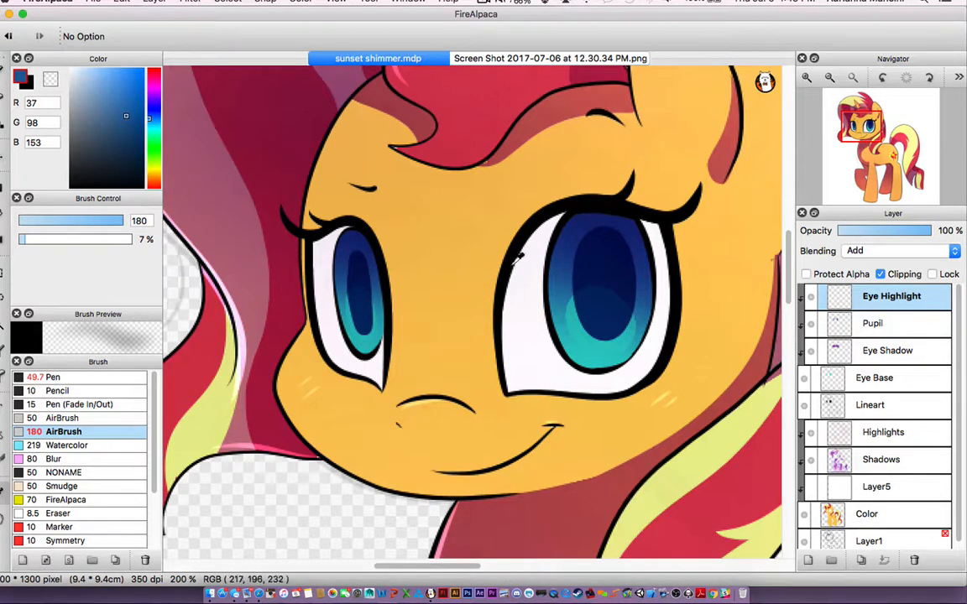
key(b)
mouse_move(117, 221)
mouse_down()
mouse_move(139, 220)
mouse_move(130, 222)
mouse_move(126, 200)
mouse_move(116, 203)
mouse_move(138, 216)
mouse_up()
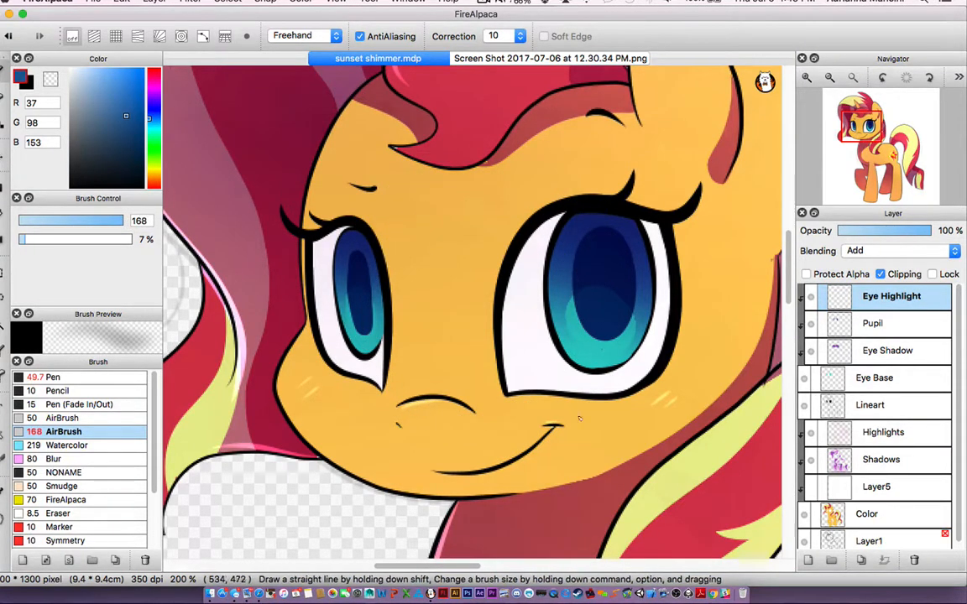
Try airbrushing a blue glow over the lower part of both irises, and undo the strokes.
drag(598, 371, 581, 432)
drag(651, 370, 564, 371)
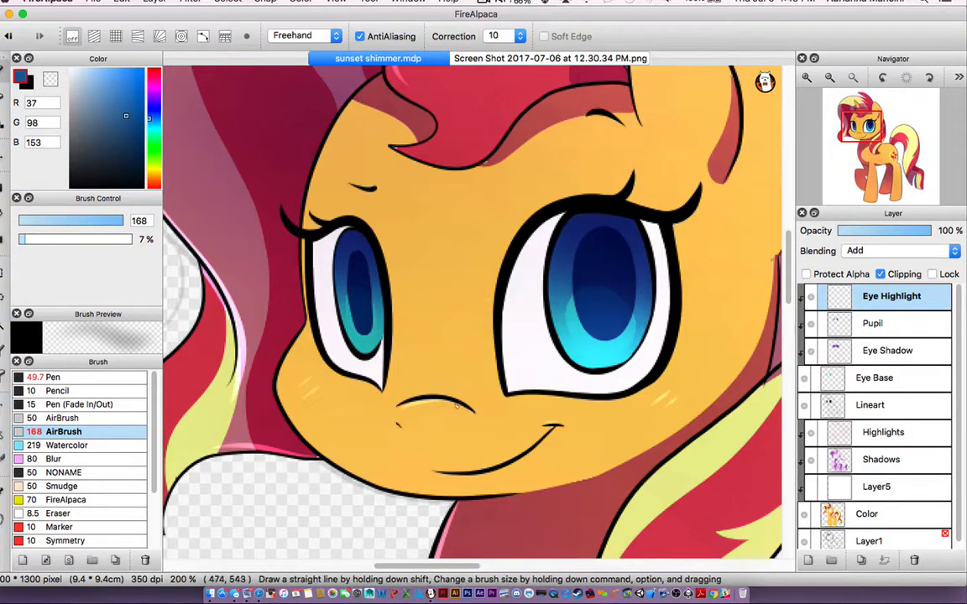
drag(408, 384, 369, 418)
key(super+z)
key(super+z)
key(super+z)
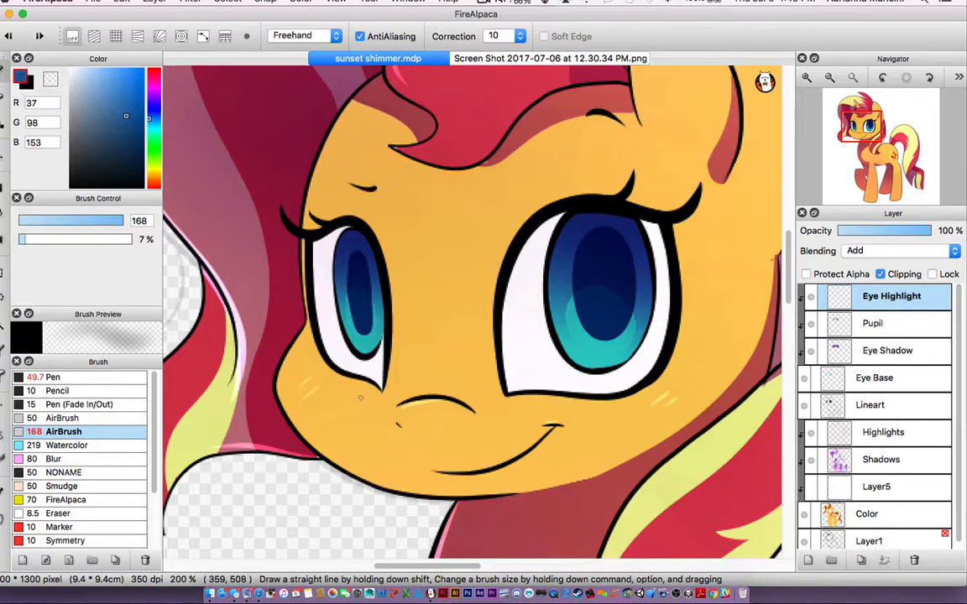
Pick green (RGB 39, 195, 110) and airbrush a soft glow over the lower part of both irises.
click(150, 139)
click(130, 103)
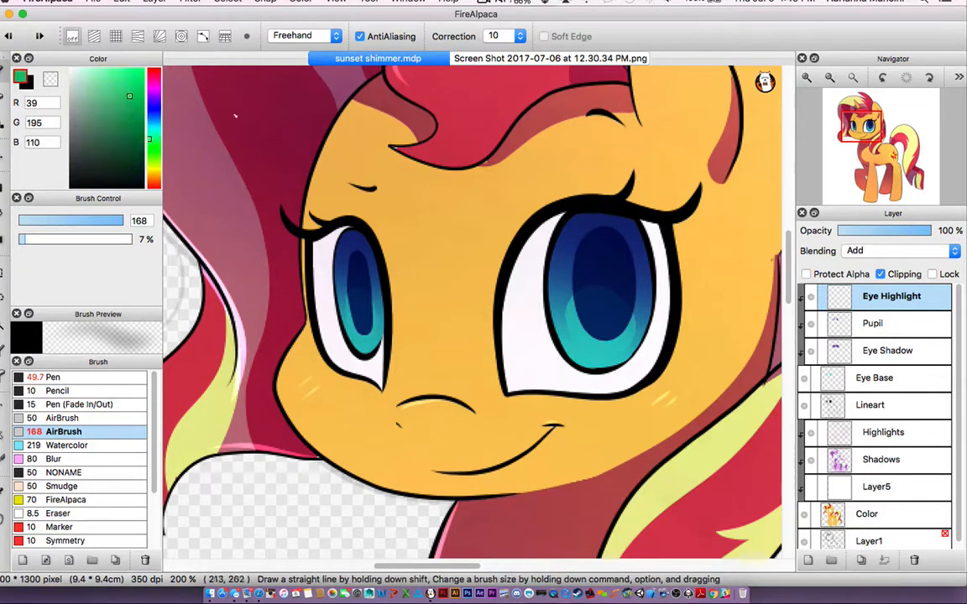
mouse_move(630, 401)
mouse_down()
mouse_move(561, 330)
mouse_move(593, 420)
mouse_move(654, 319)
mouse_move(546, 410)
mouse_move(621, 437)
mouse_up()
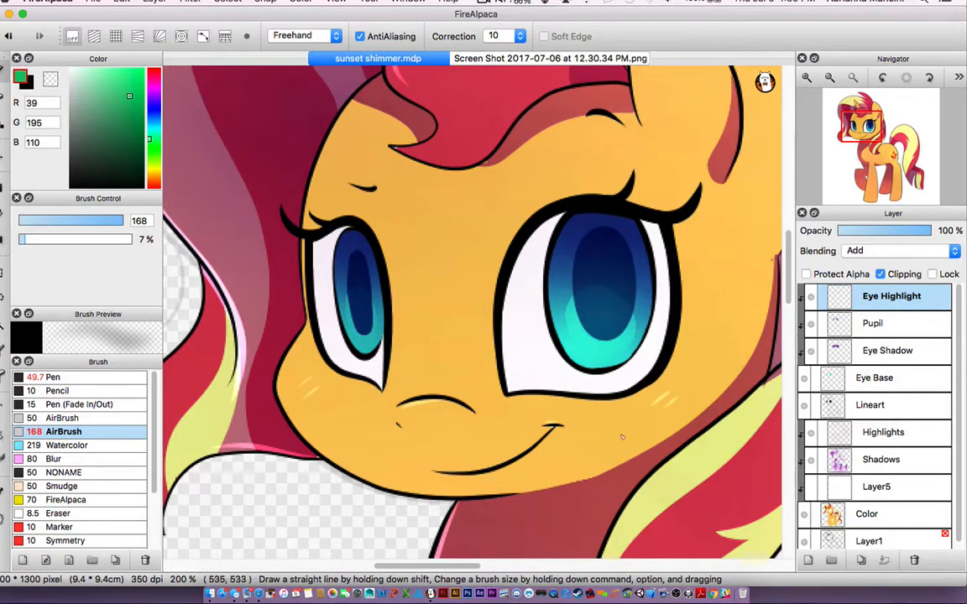
drag(608, 330, 630, 478)
drag(427, 363, 425, 384)
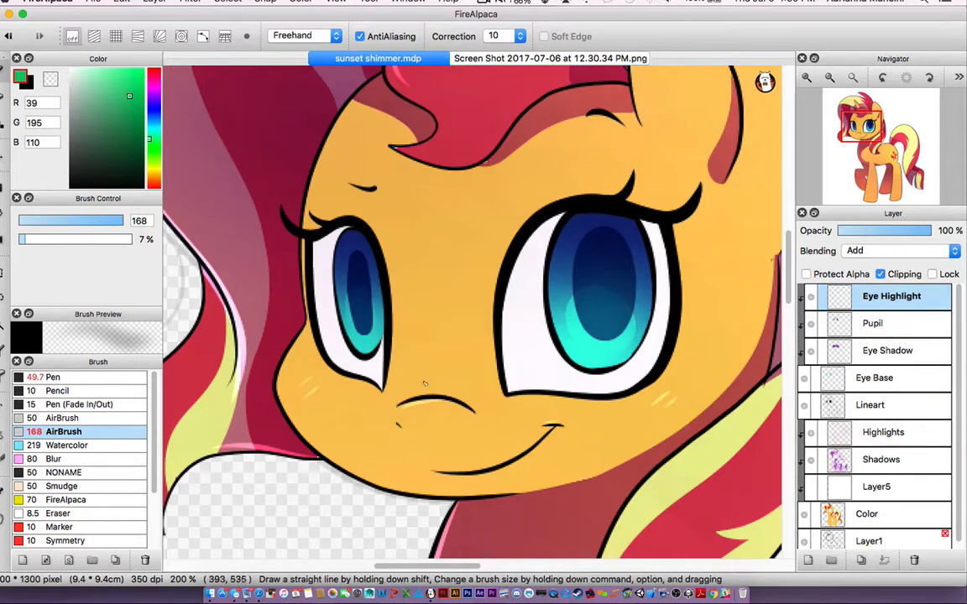
scroll(424, 383, down, 10)
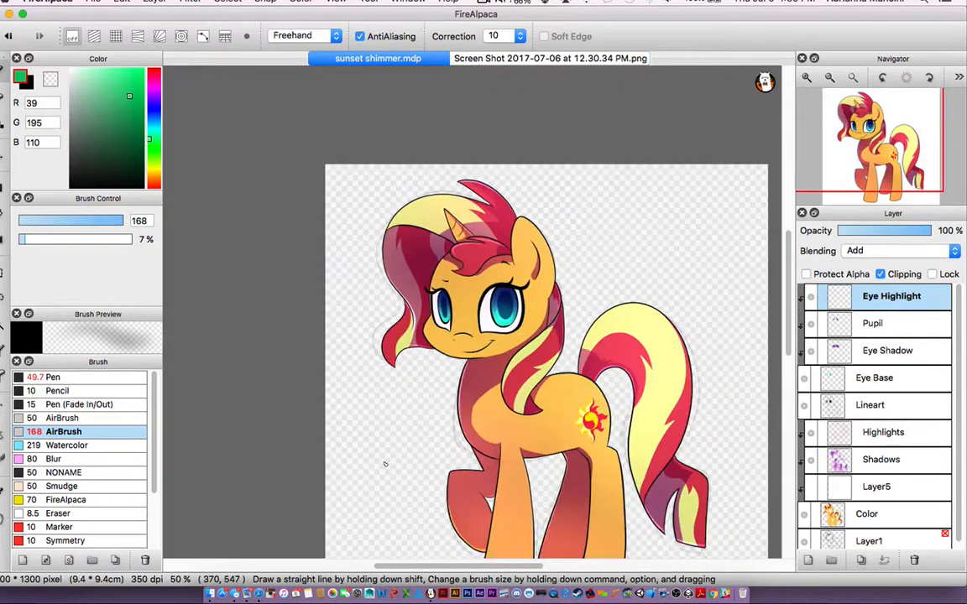
scroll(385, 464, up, 10)
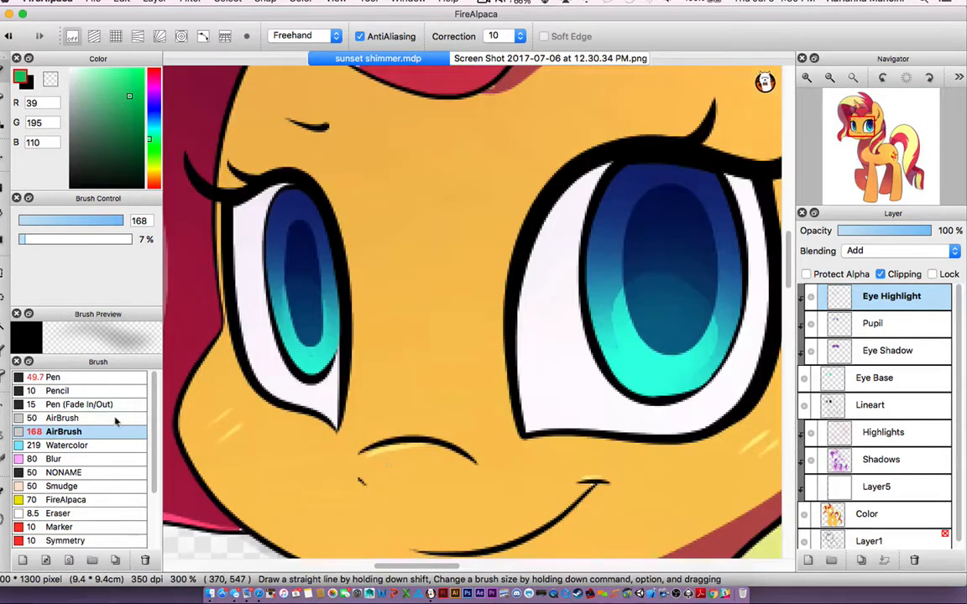
Set the Pencil to size 43.2 and paint a rounded green highlight in the lower part of each pupil.
click(93, 391)
drag(37, 225, 88, 222)
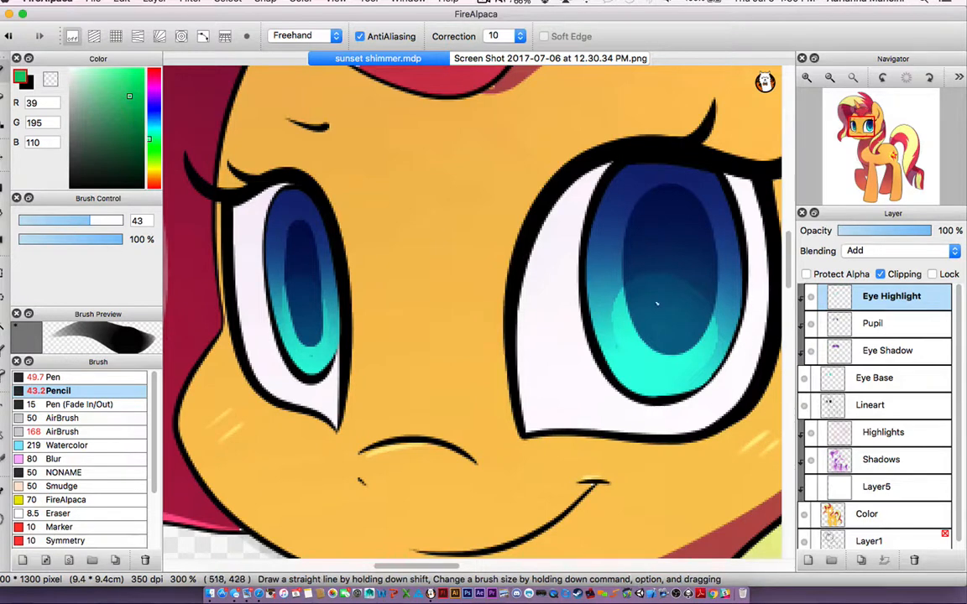
drag(670, 323, 657, 310)
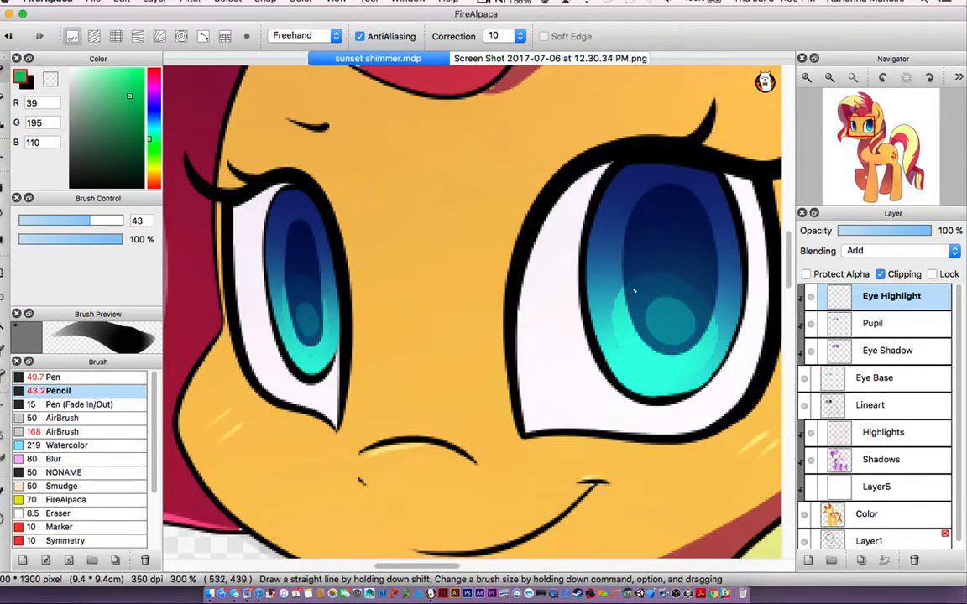
Hide the Eye Highlight and Pupil layers and show them again to compare the eyes with and without them.
click(811, 305)
click(810, 323)
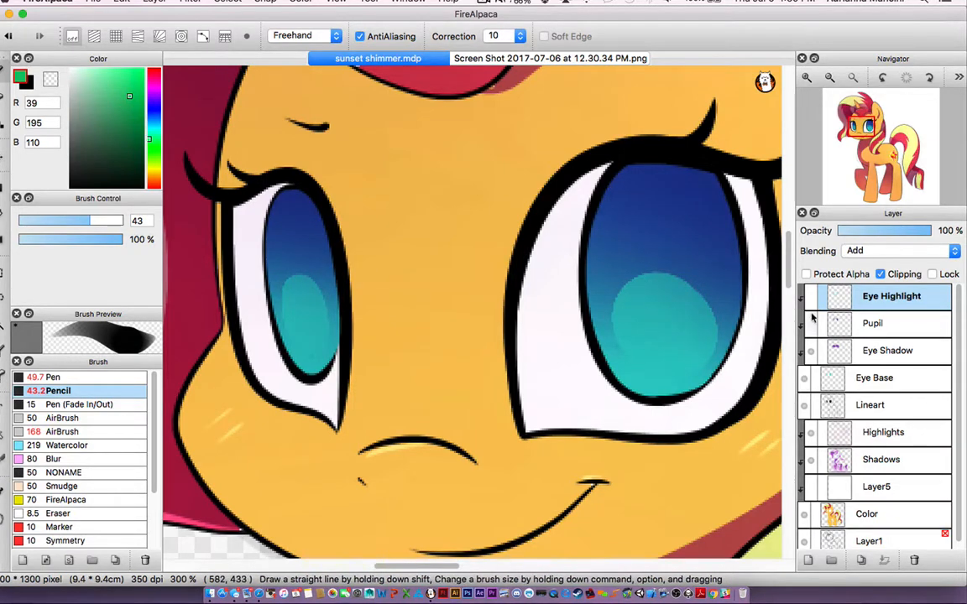
click(809, 323)
click(810, 301)
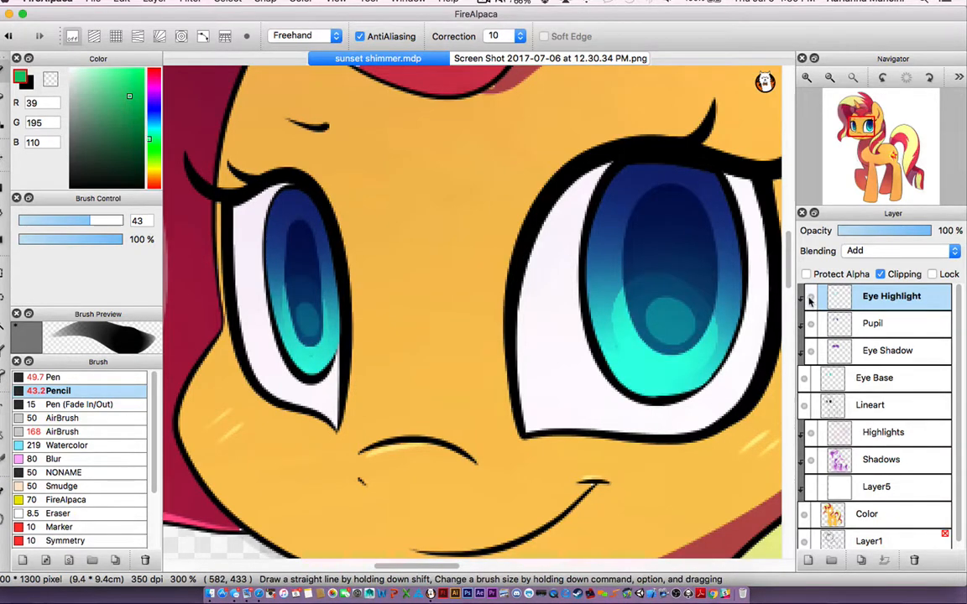
Save the drawing and fit the whole pony in view to check the eyes.
key(super+s)
key(super+minus)
key(super+minus)
key(super+minus)
key(super+minus)
key(super+minus)
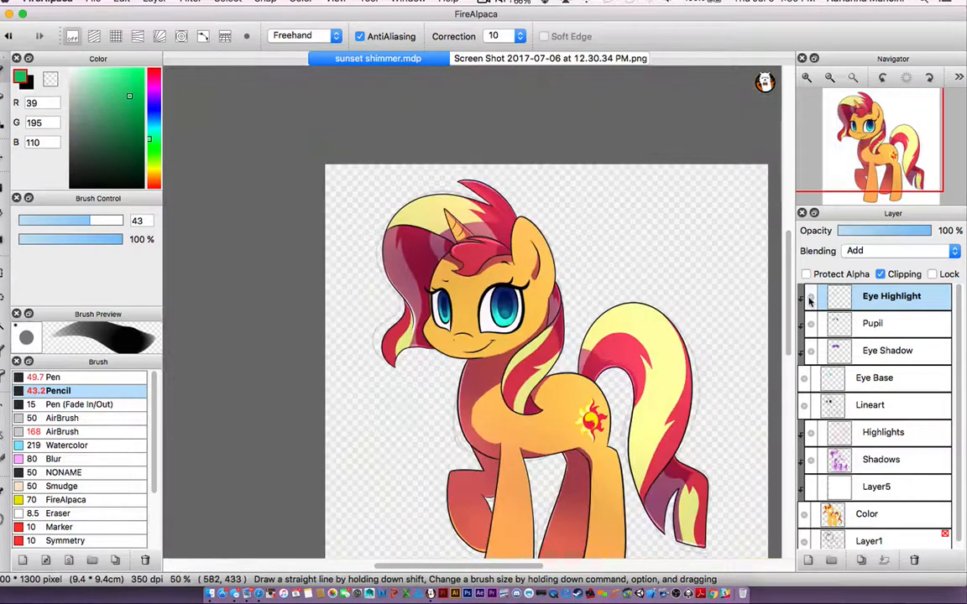
key(super+0)
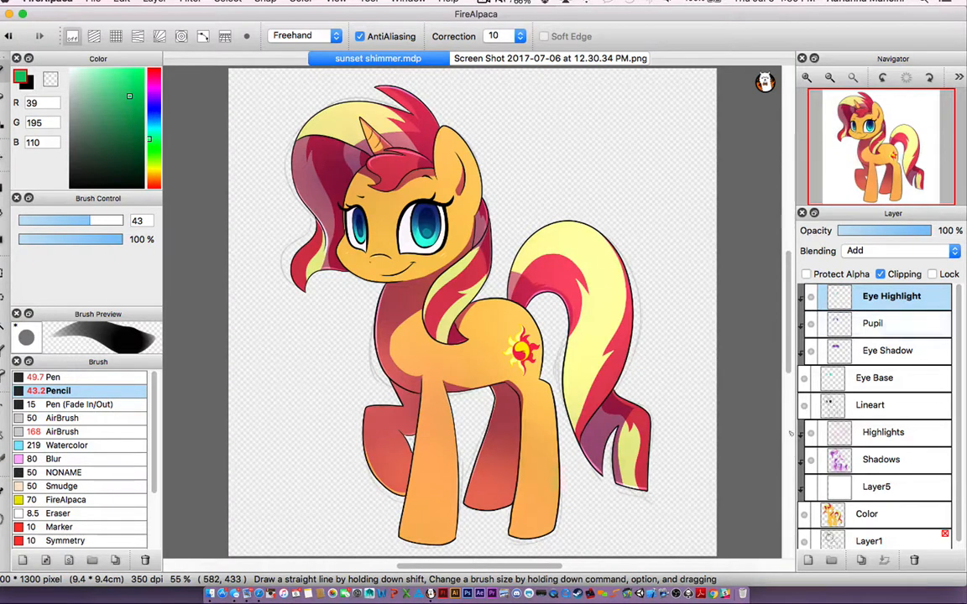
Hide the Shadows and Highlights layers and make Color the active layer.
click(809, 461)
key(w)
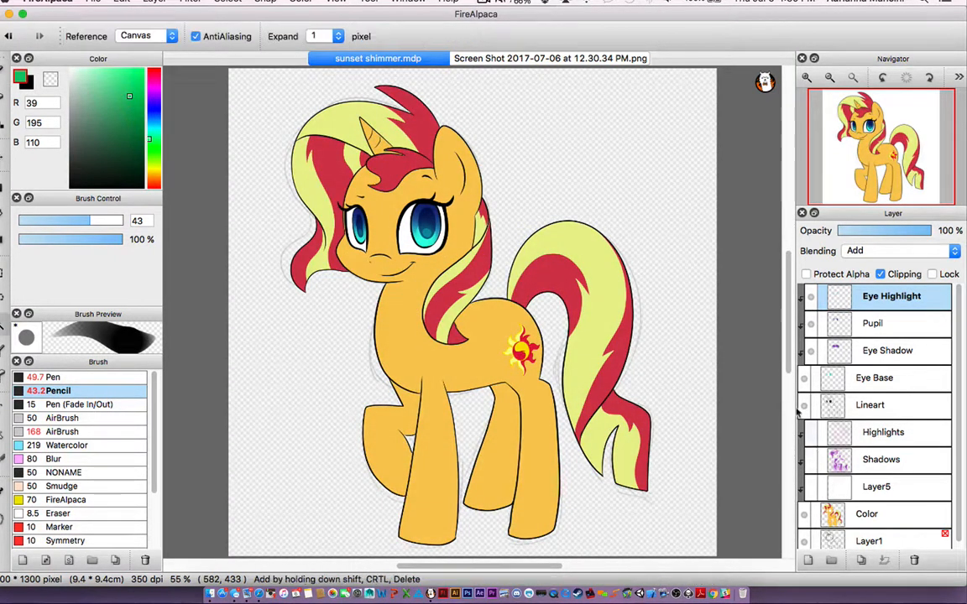
click(804, 514)
click(804, 514)
click(834, 514)
Select the whites of both eyes together with the Magic Wand.
drag(525, 220, 646, 311)
key(super+plus)
key(super+plus)
key(super+plus)
drag(677, 368, 563, 291)
click(578, 318)
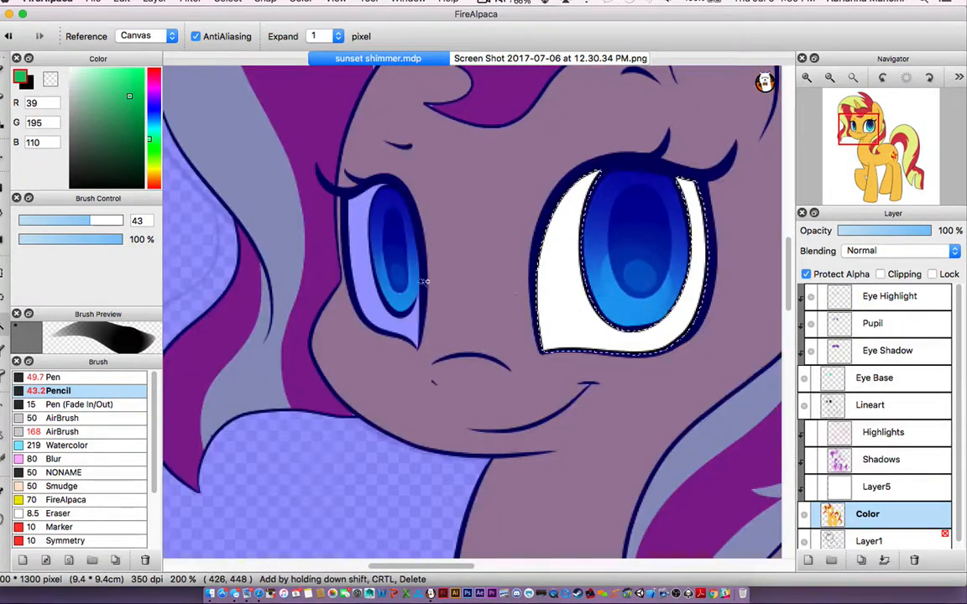
shift+click(362, 273)
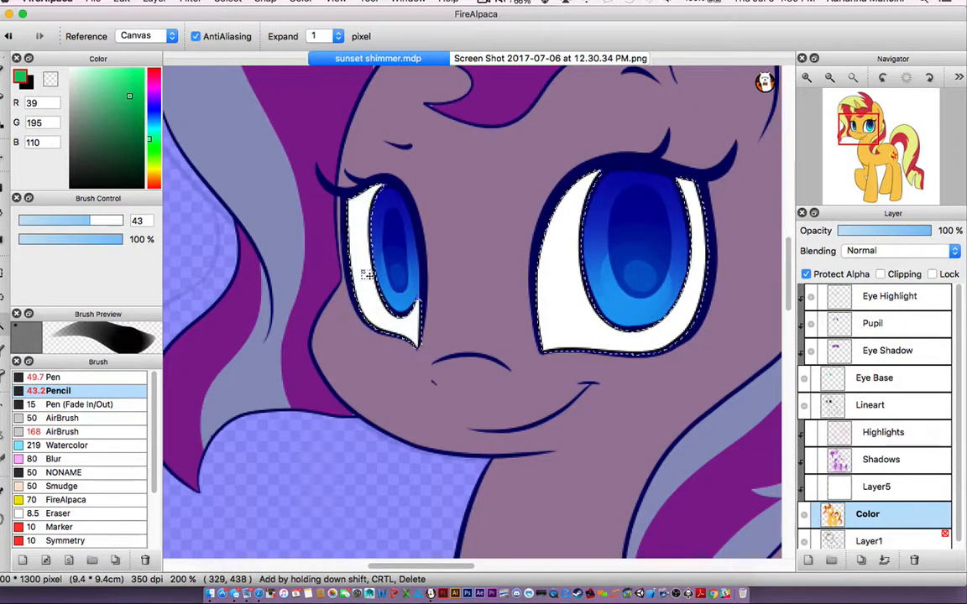
Make the Highlights and Shadows layers visible again.
click(811, 462)
click(809, 435)
click(810, 461)
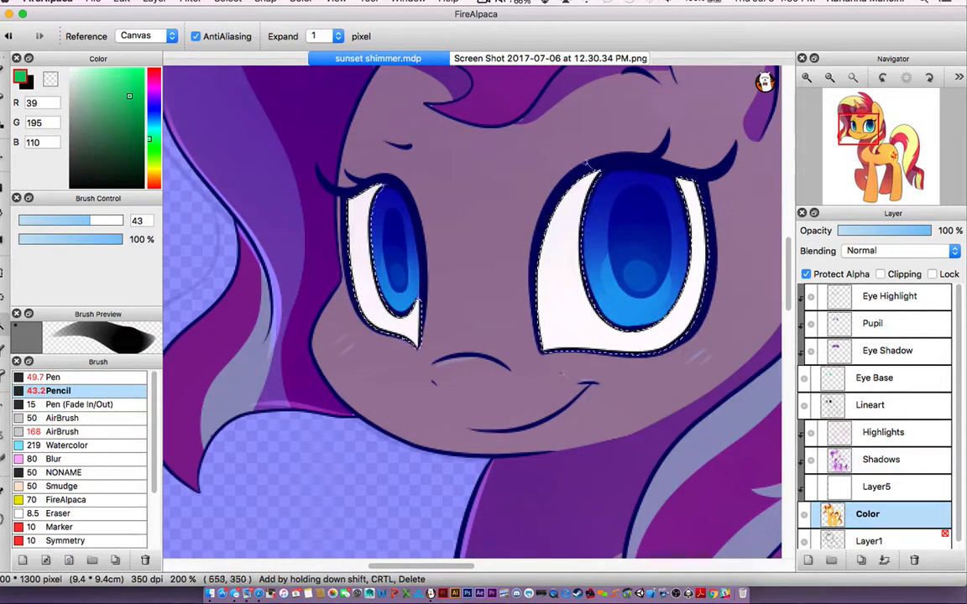
Paint both irises into the selection using the Select Pen at size 49.7.
click(49, 377)
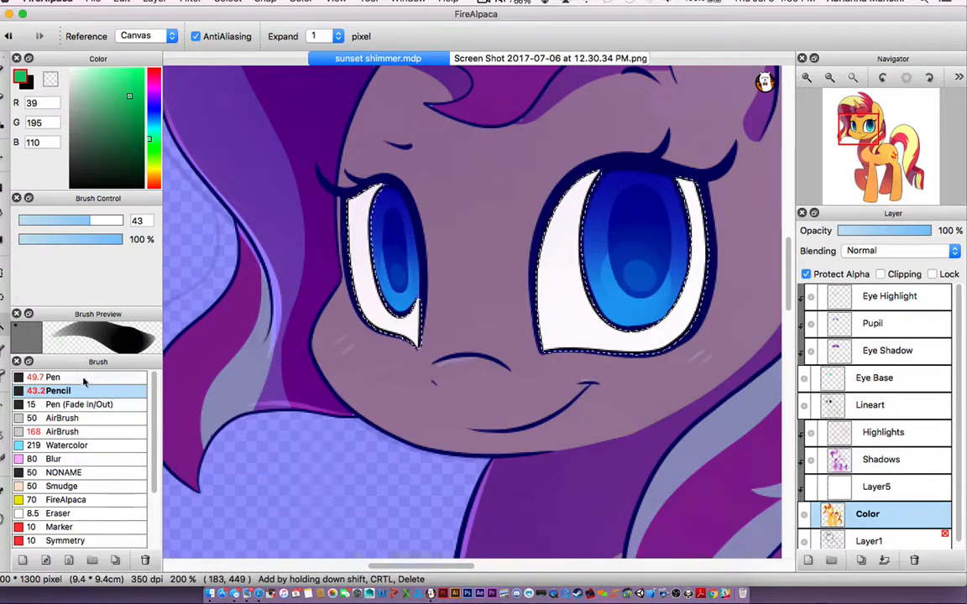
key(super+d)
key(s)
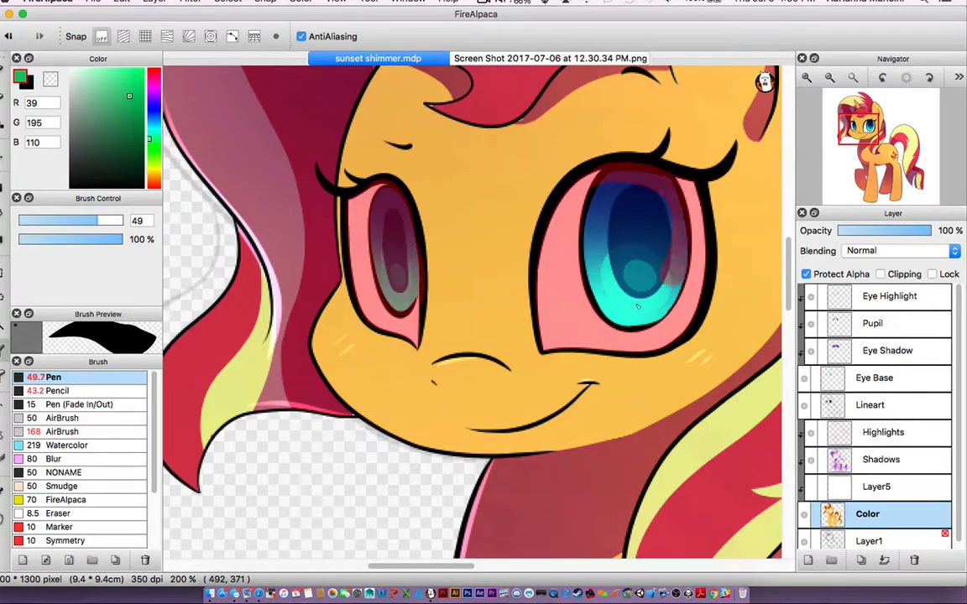
mouse_move(638, 306)
mouse_down()
mouse_move(594, 193)
mouse_move(671, 268)
mouse_up()
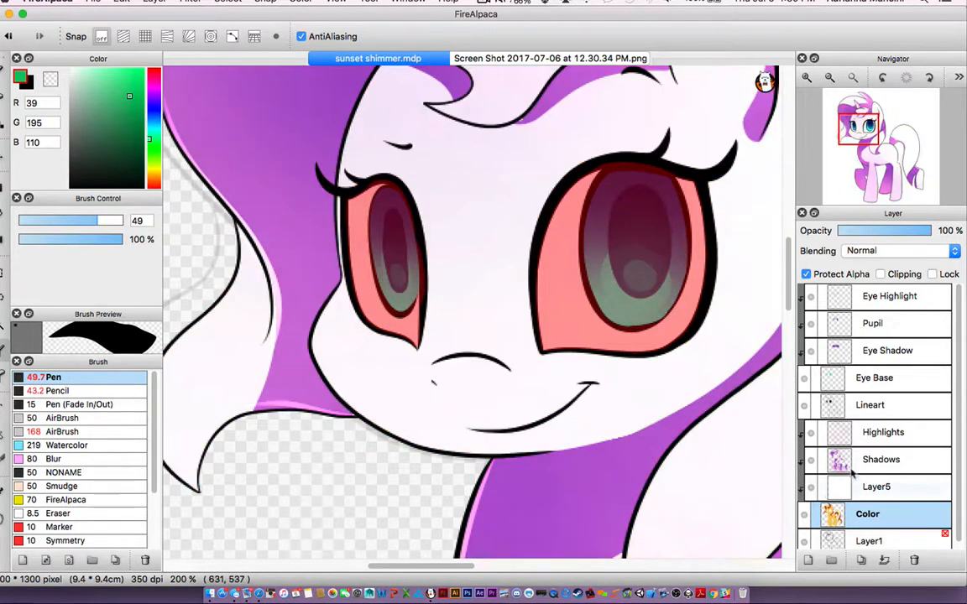
Make Shadows the active layer with Protect Alpha off, sample the purple shadow colour (188, 99, 211) and choose the size 168 AirBrush.
click(881, 462)
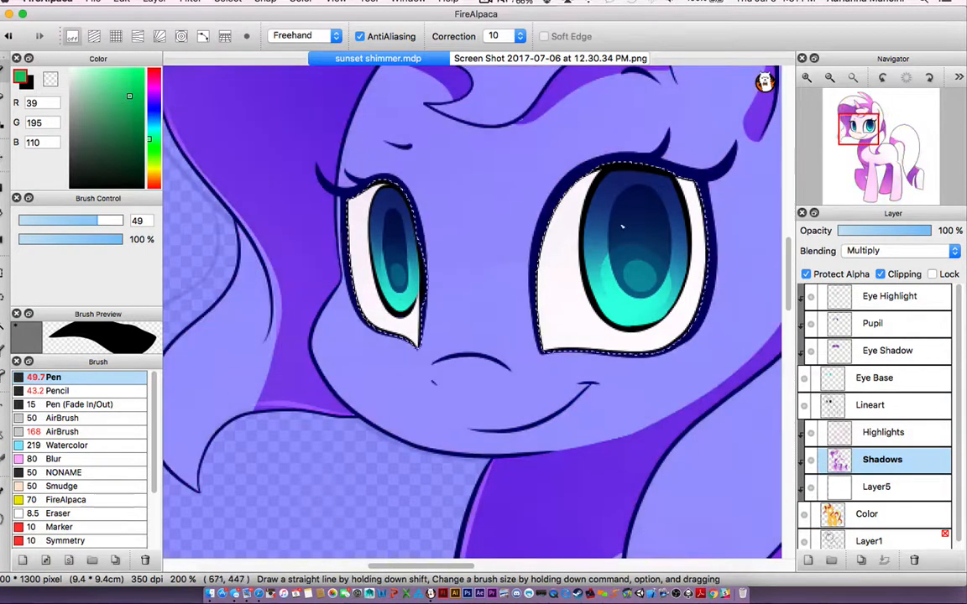
key(i)
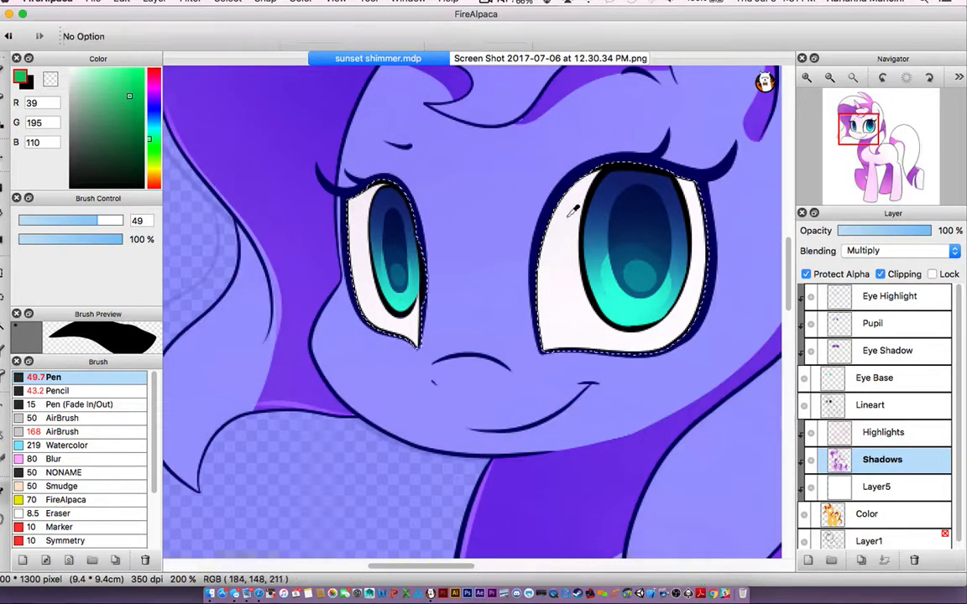
click(571, 213)
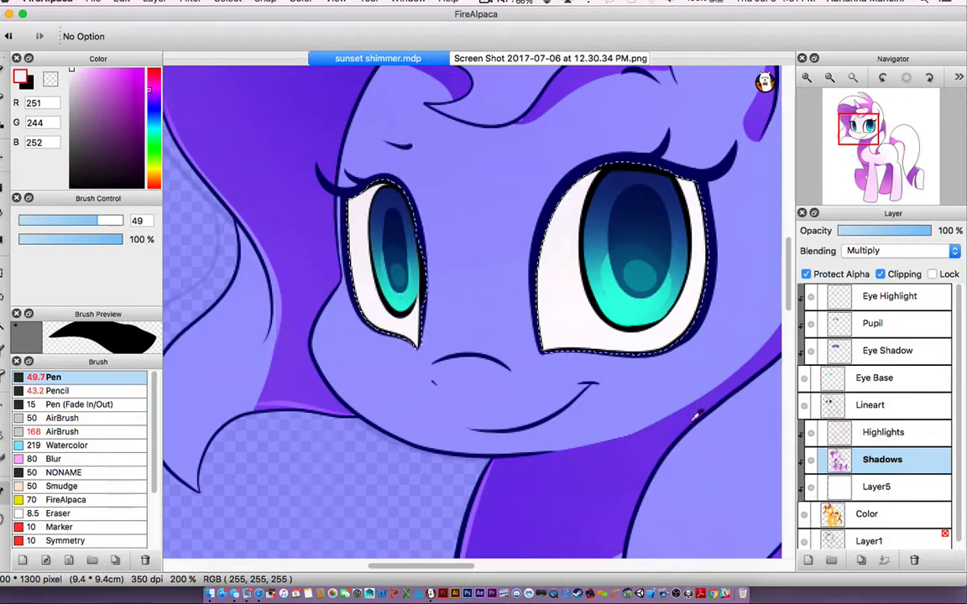
click(706, 460)
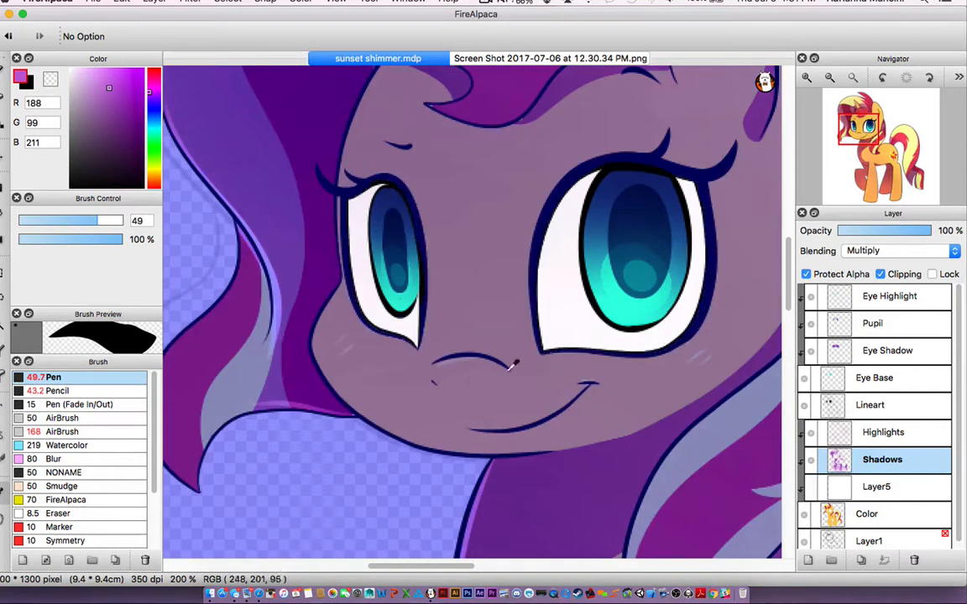
key(b)
click(63, 431)
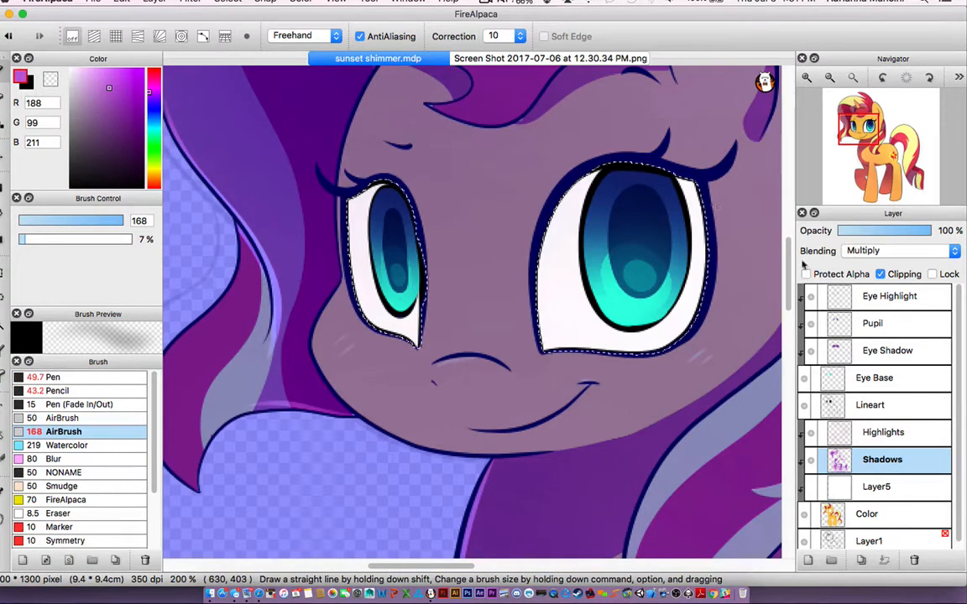
Airbrush soft purple shading across the upper whites of both eyes at 7% opacity, and clear the selection.
key(Tab)
drag(587, 160, 475, 283)
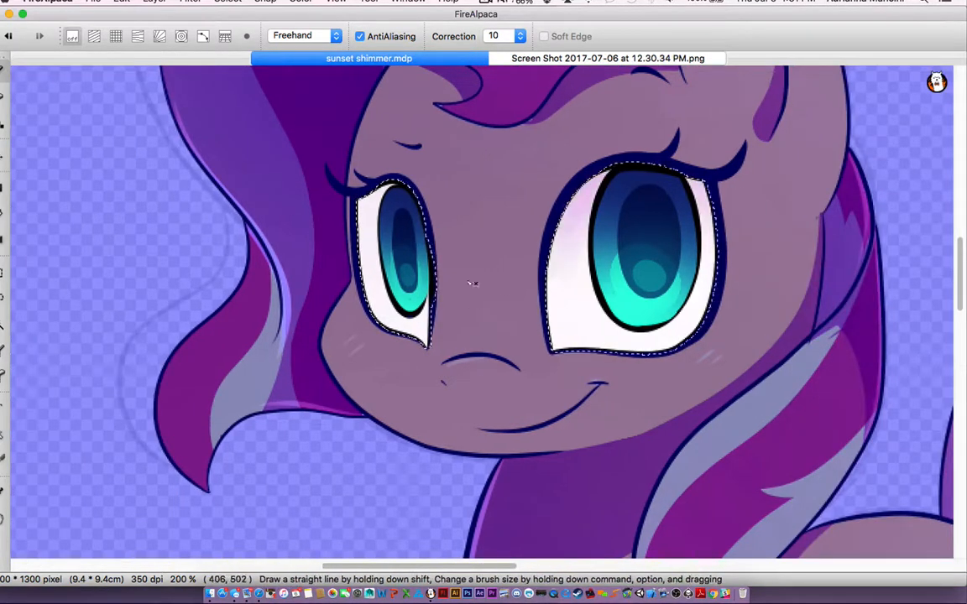
key(m)
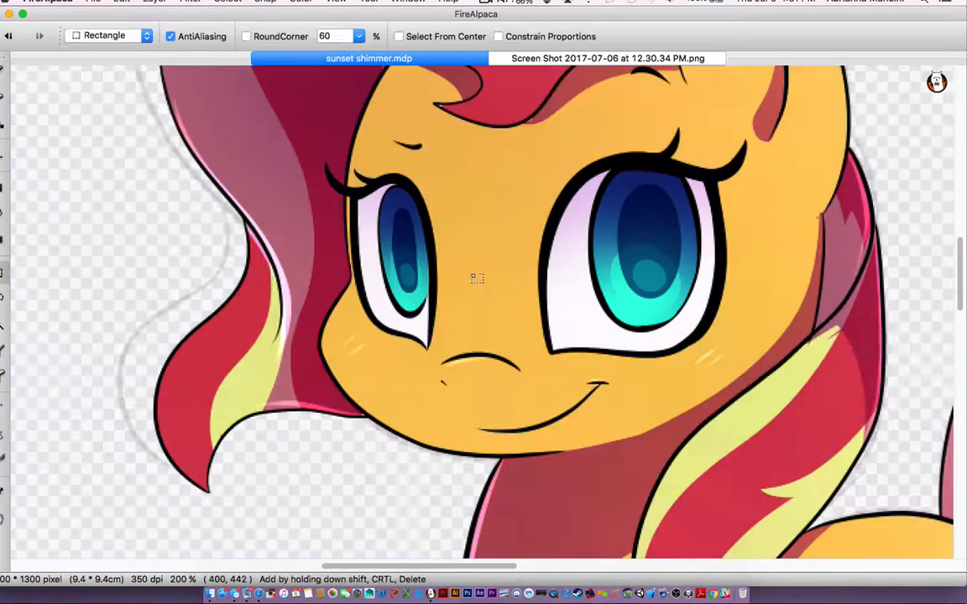
key(super+minus)
key(super+minus)
key(super+0)
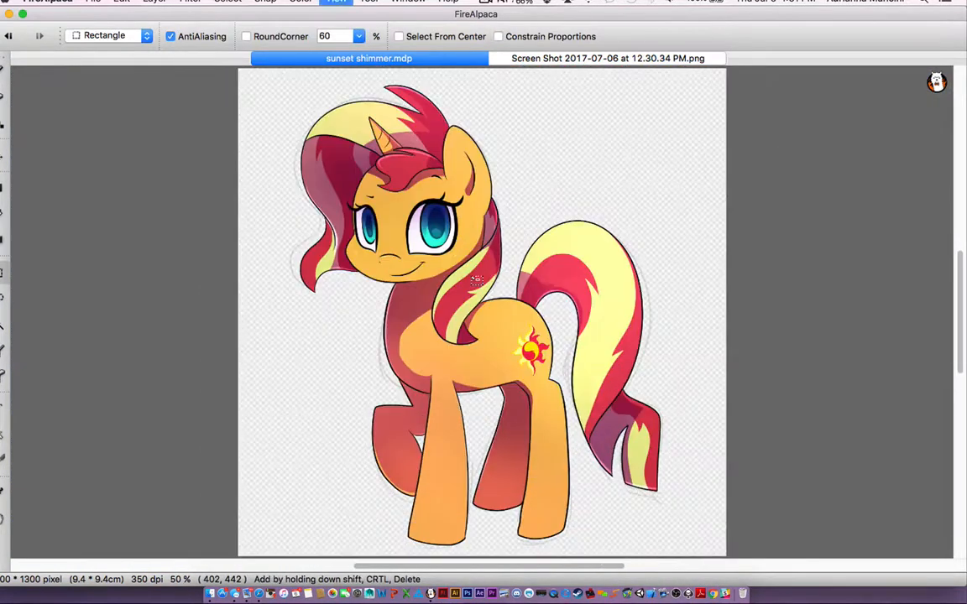
key(super+minus)
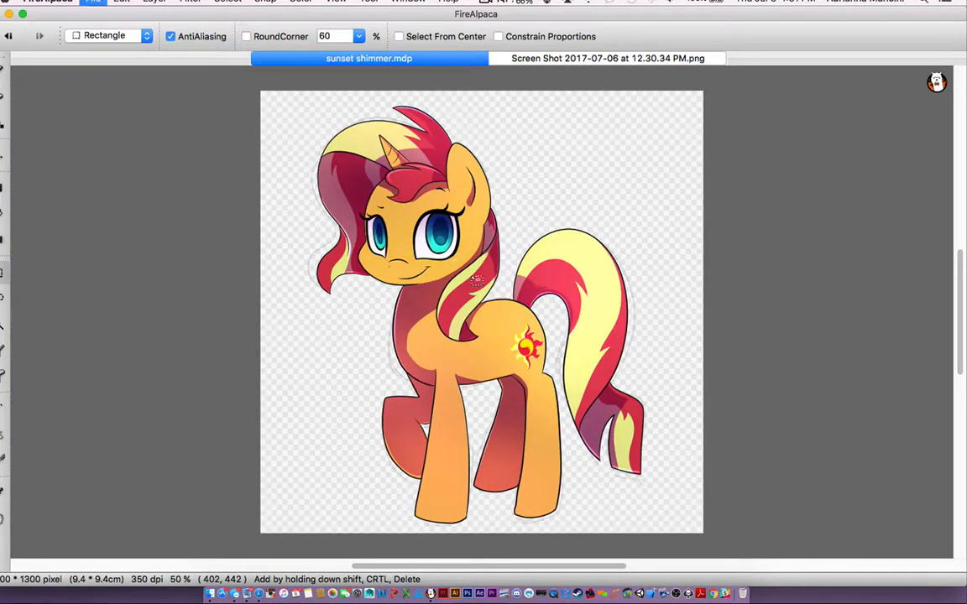
key(Tab)
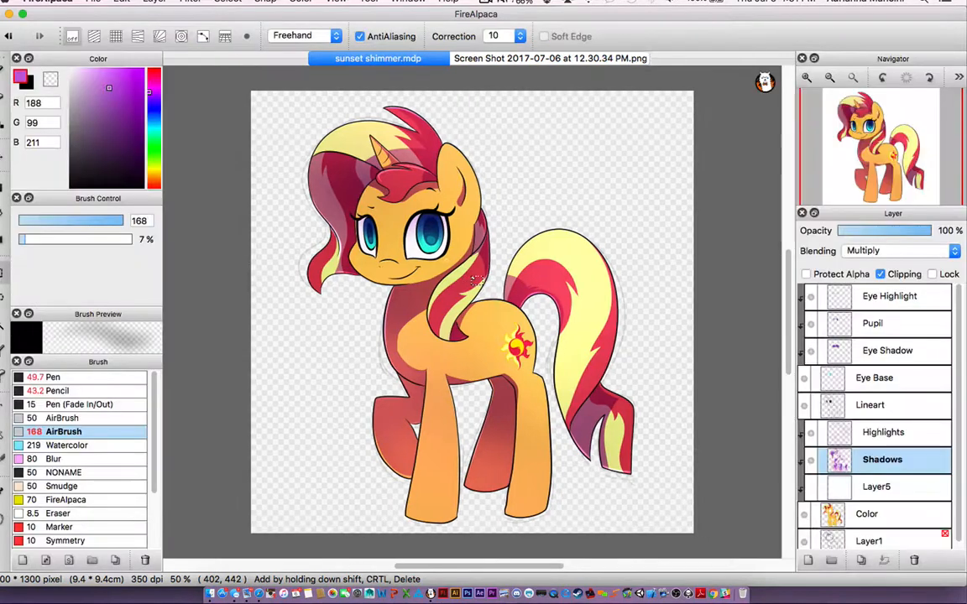
Add a new layer above Eye Highlight, name it "Eye Shine" and save the file.
click(106, 379)
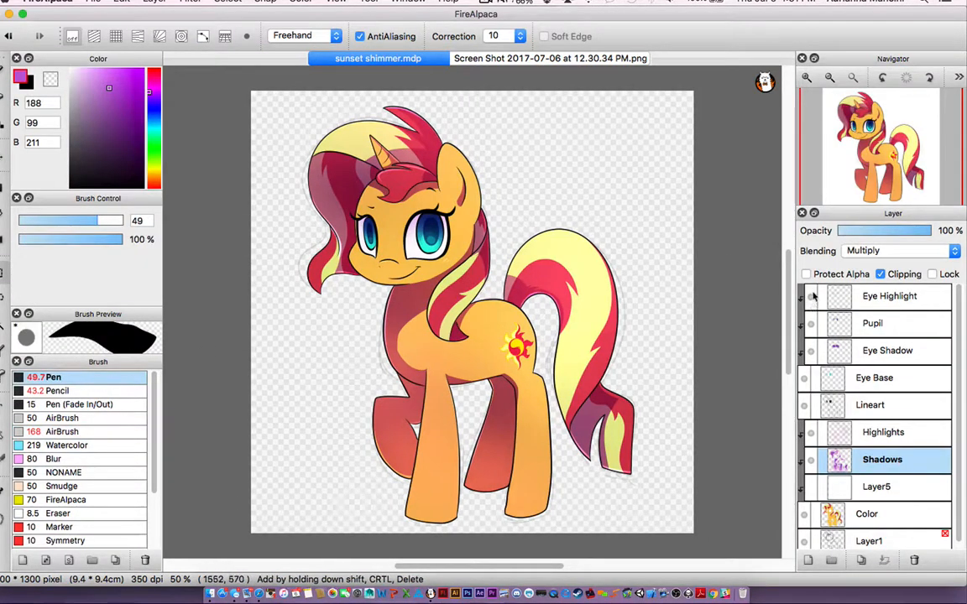
click(916, 302)
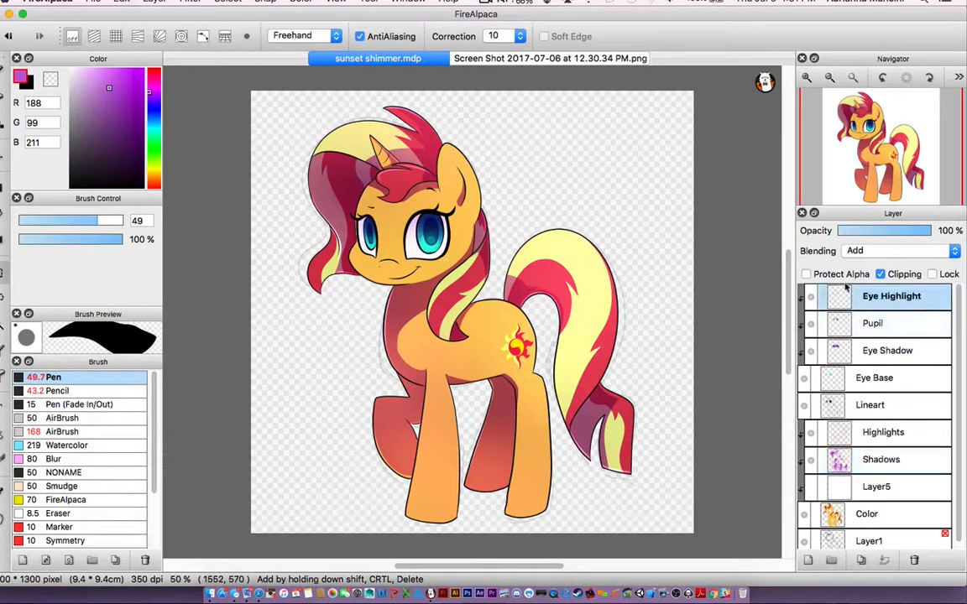
click(808, 561)
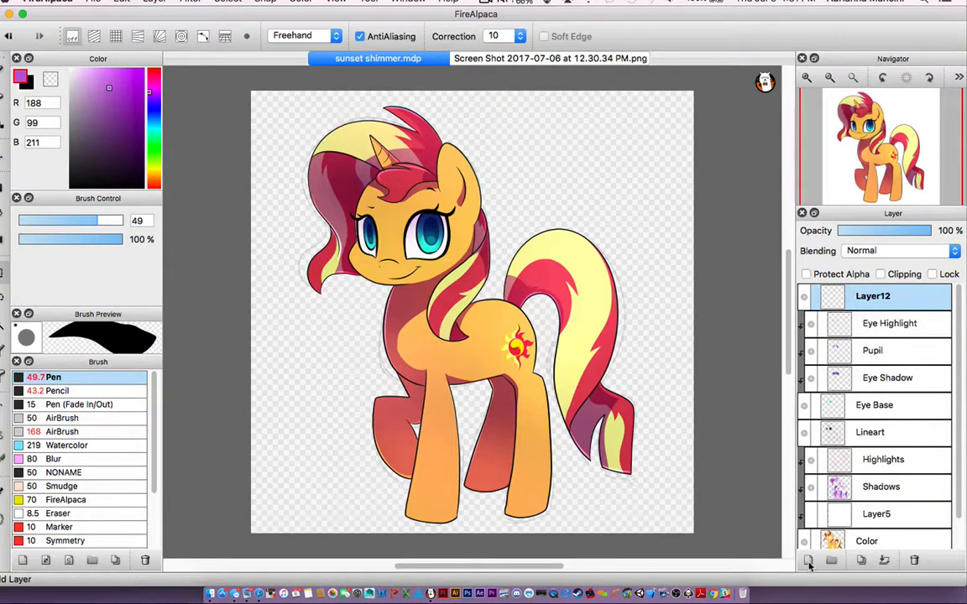
double_click(879, 301)
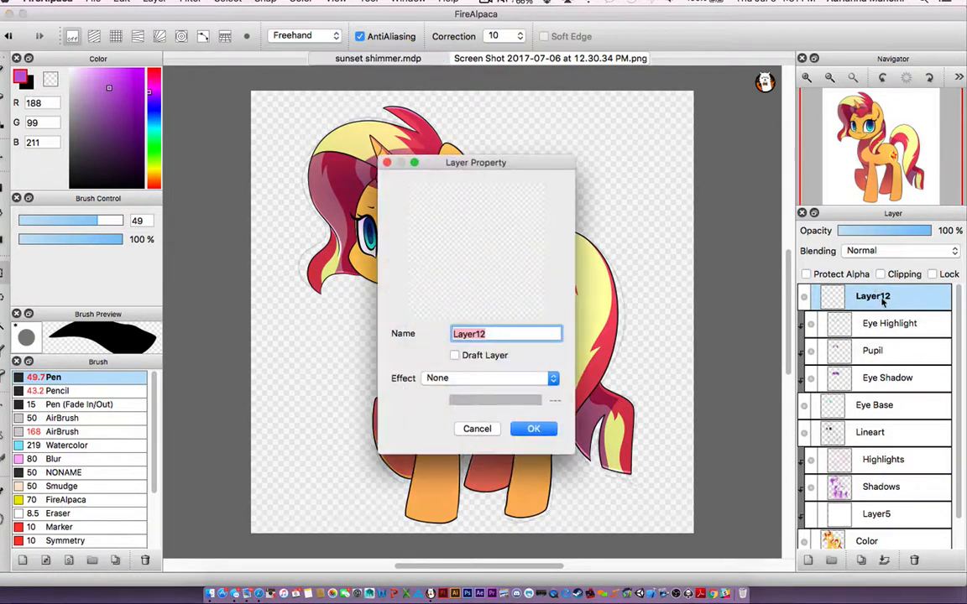
text(Eye Shine)
key(Return)
key(super+s)
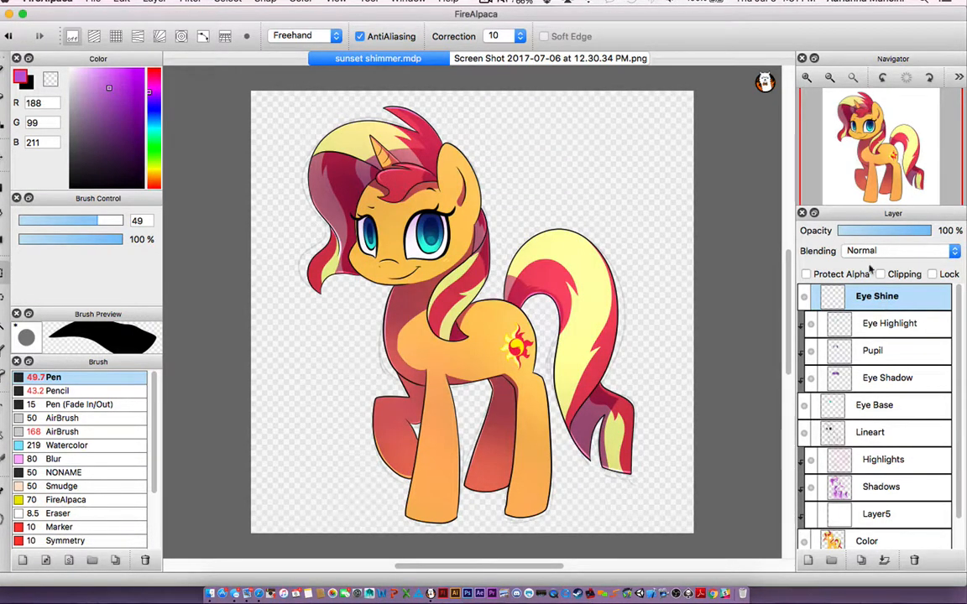
Set the Eye Shine layer's blending to Add and prepare a white Pen at size 30.2.
click(871, 251)
click(883, 278)
key(d)
key(x)
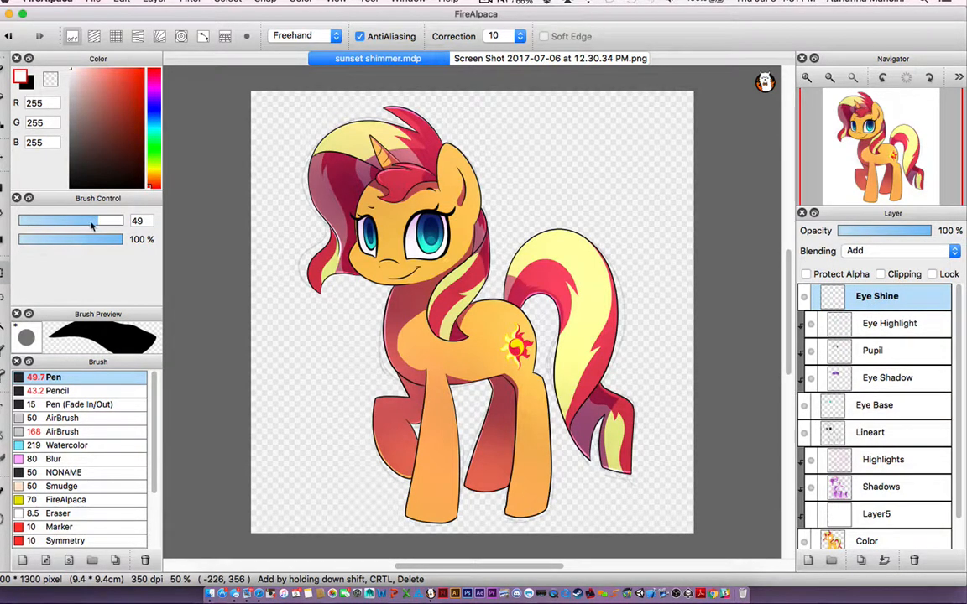
mouse_move(91, 223)
mouse_down()
mouse_move(61, 223)
mouse_move(71, 223)
mouse_up()
Paint white shine spots on the upper pupils of both eyes and short glints on the lower iris edges.
drag(364, 227, 411, 278)
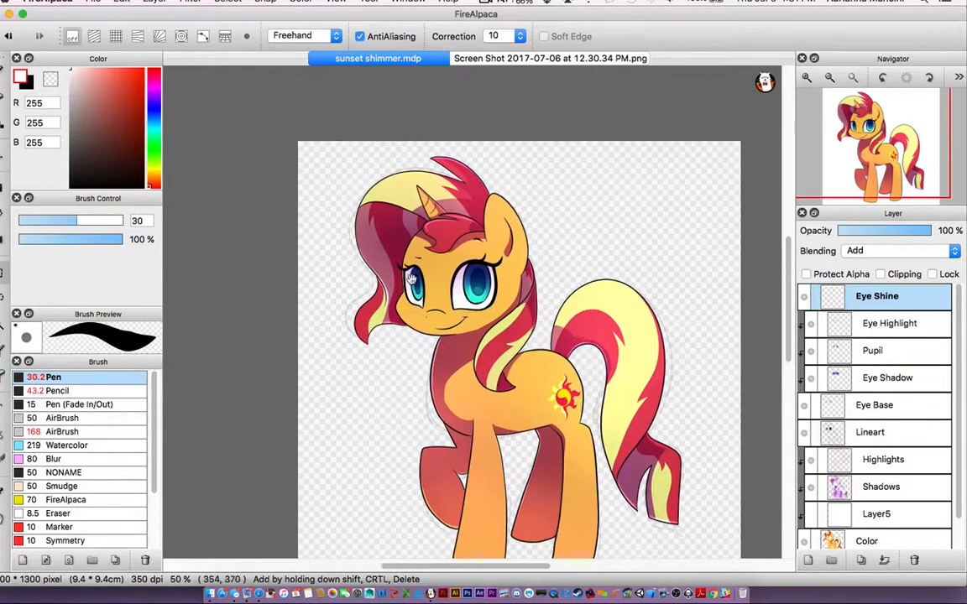
scroll(409, 276, up, 6)
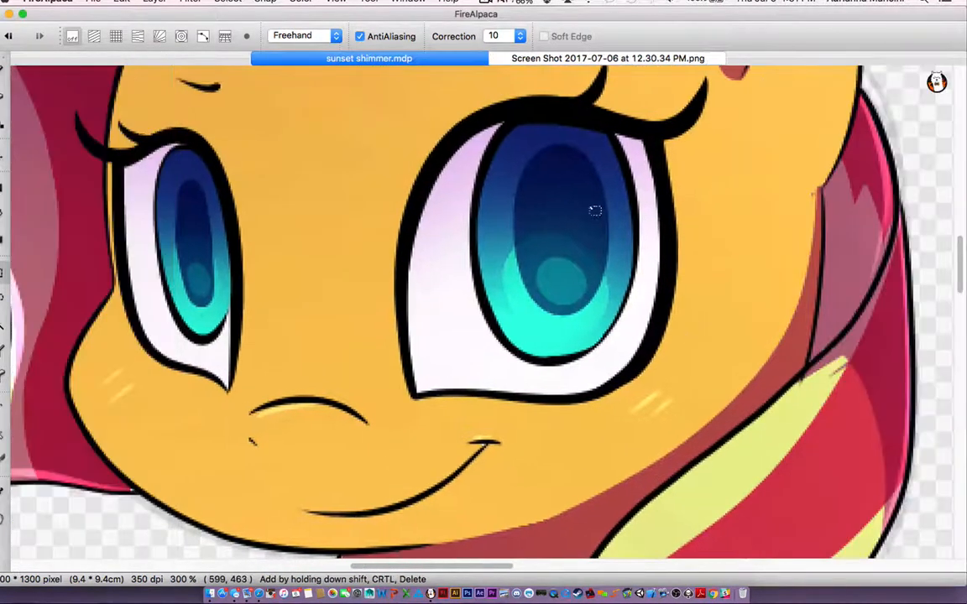
drag(568, 162, 592, 201)
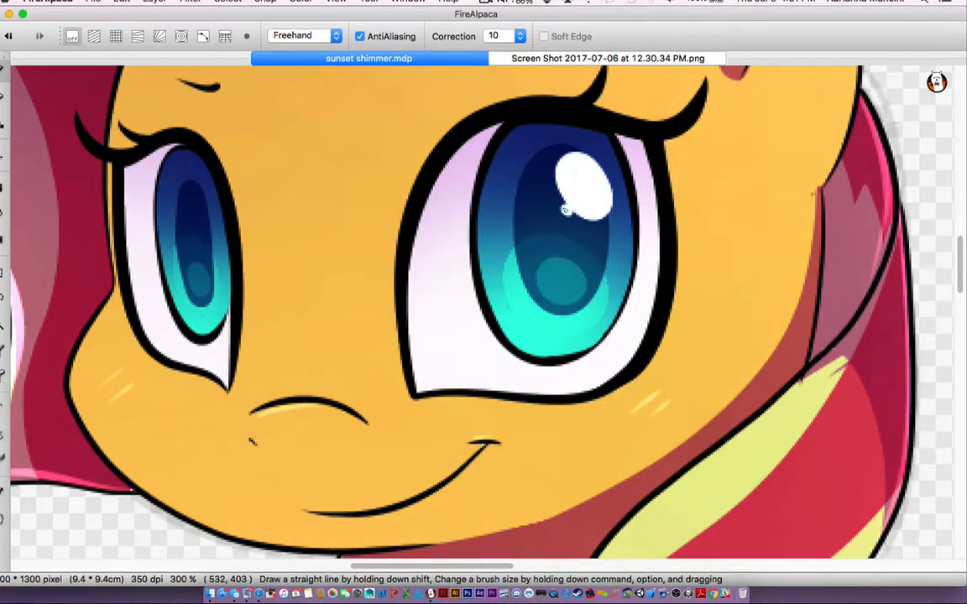
scroll(523, 309, left, 2)
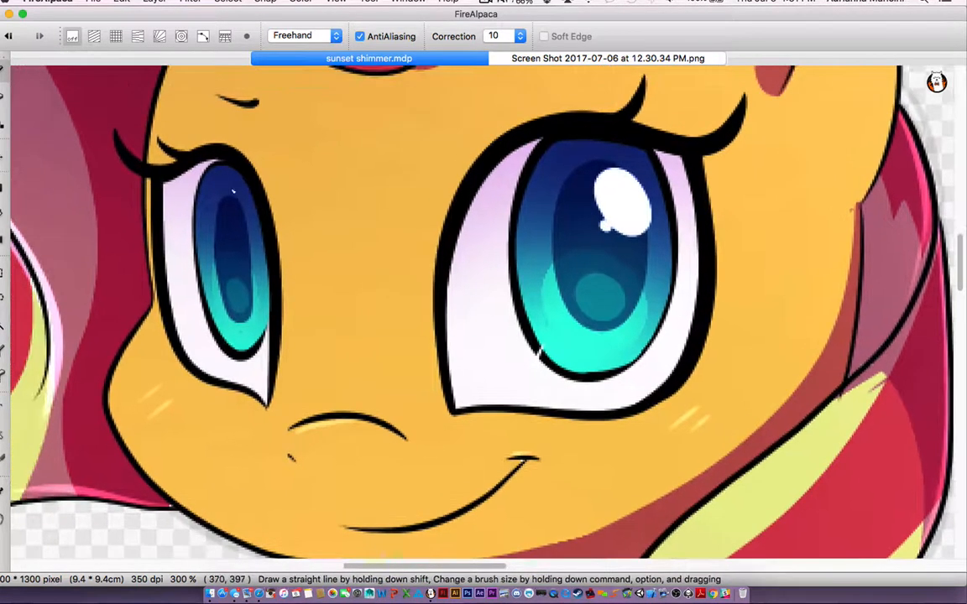
mouse_move(233, 191)
mouse_down()
mouse_move(244, 225)
mouse_move(229, 235)
mouse_up()
drag(210, 331, 221, 310)
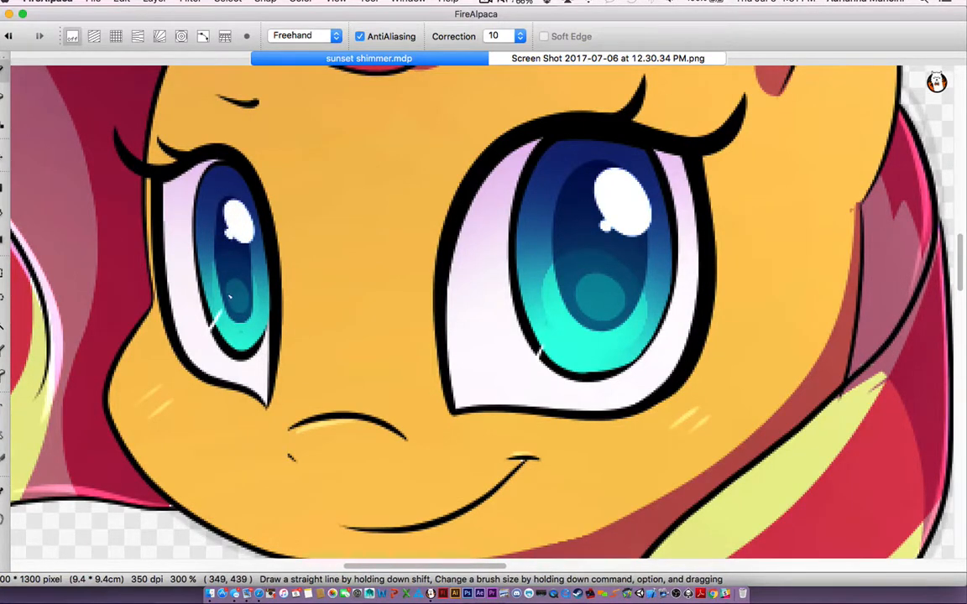
Lasso the far eye's upper shine spot, nudge it slightly up within the pupil, and clear the selection.
key(super+0)
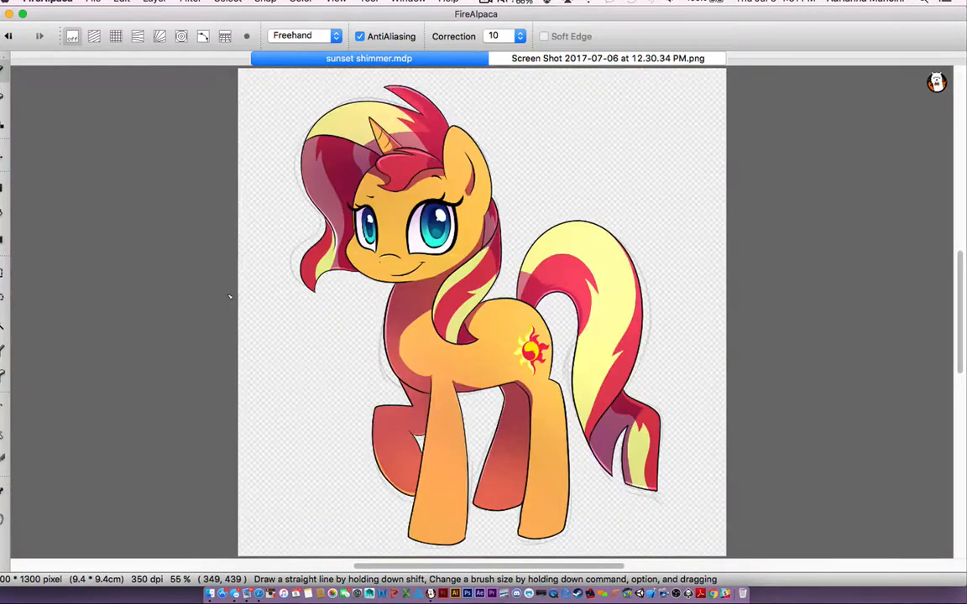
key(super+alt+0)
key(l)
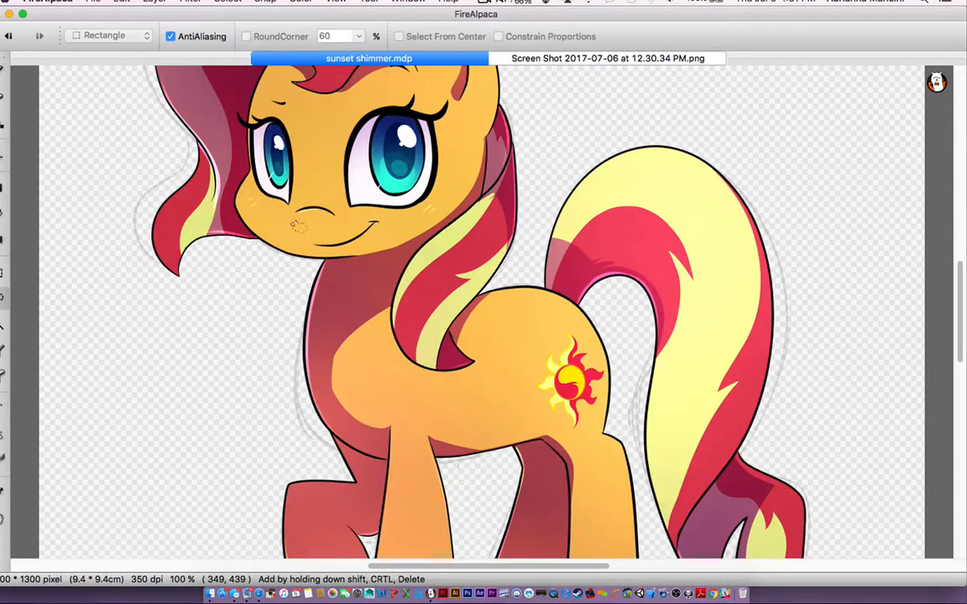
mouse_move(276, 123)
mouse_down()
mouse_move(302, 149)
mouse_move(295, 160)
mouse_move(282, 135)
mouse_up()
key(v)
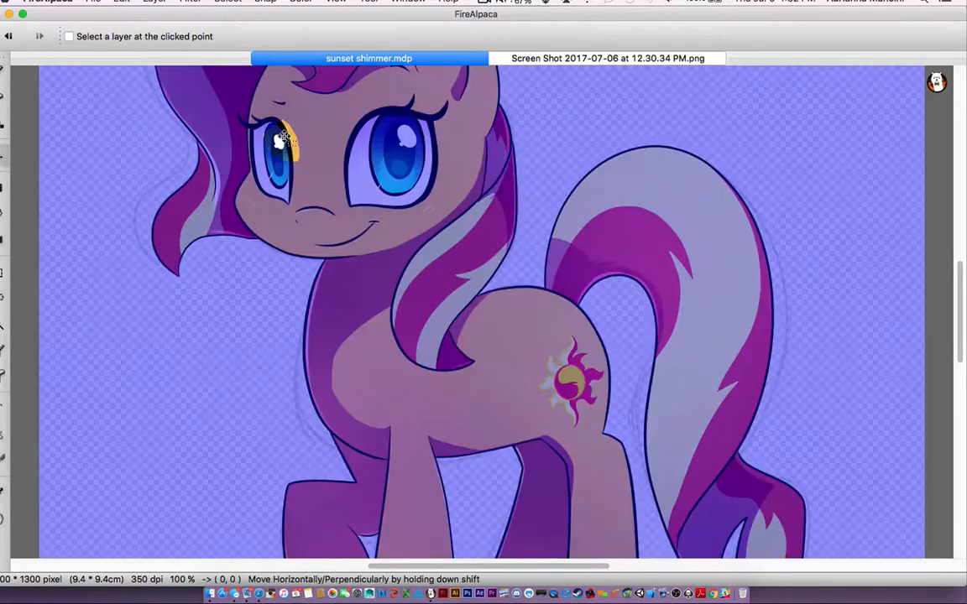
key(m)
click(376, 174)
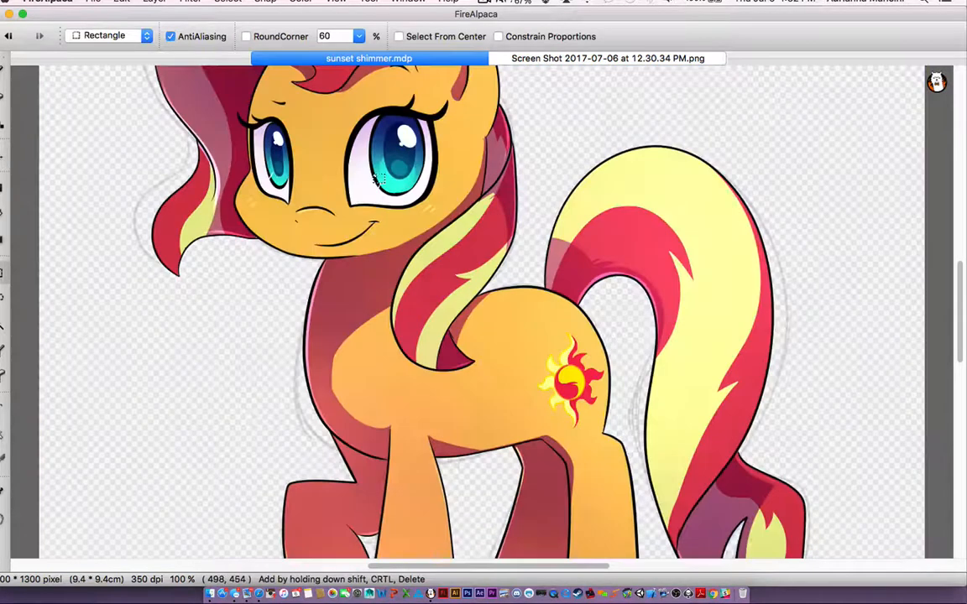
key(super+0)
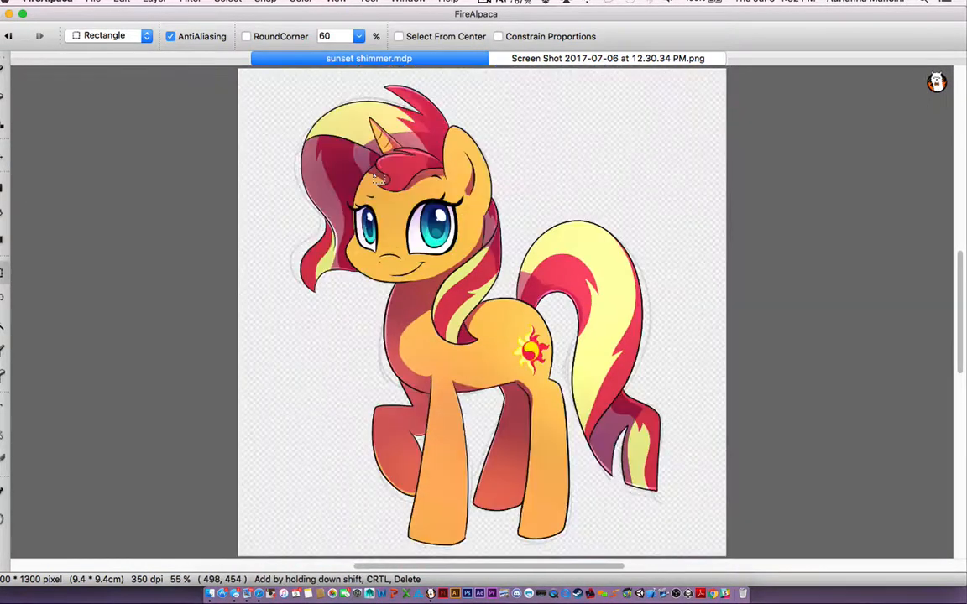
Delete the faint sketch layer Layer1 at the bottom of the layer stack.
key(Tab)
click(957, 535)
click(931, 543)
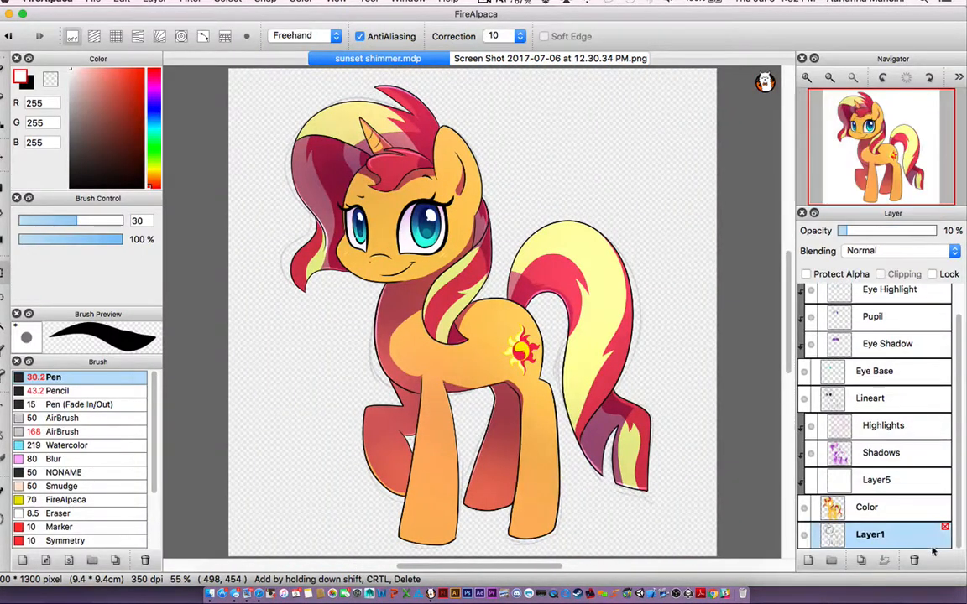
key(Tab)
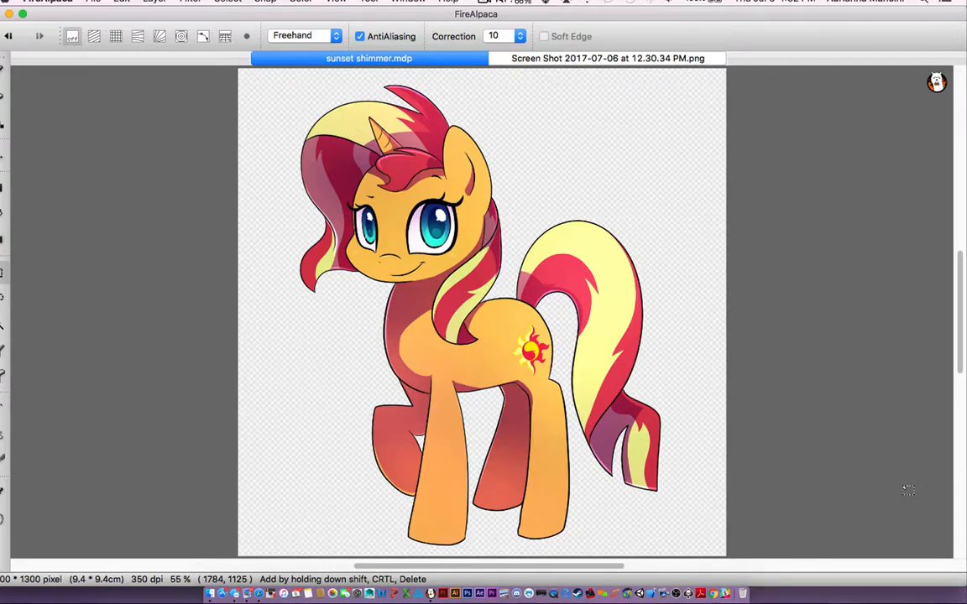
key(Tab)
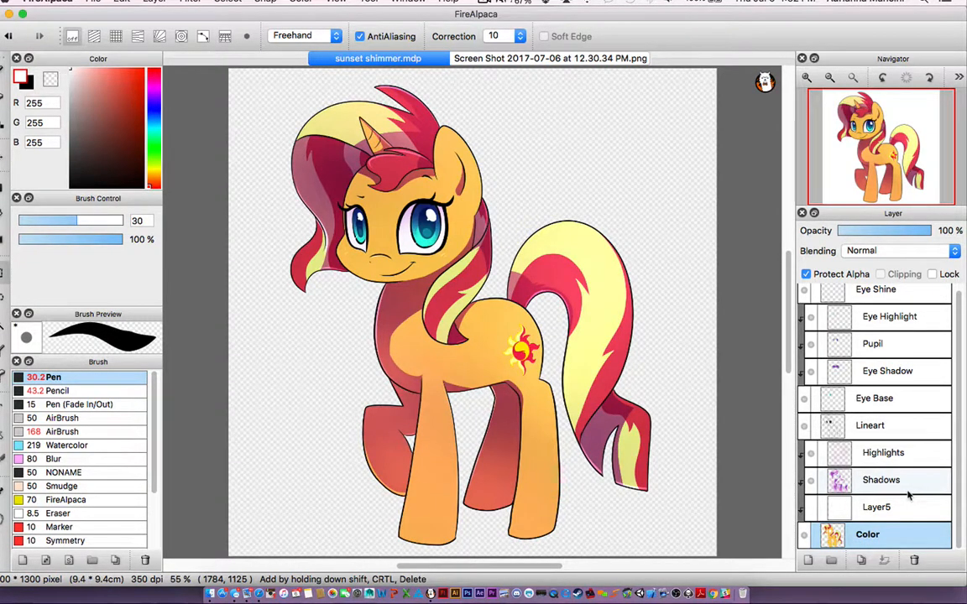
scroll(877, 403, up, 1)
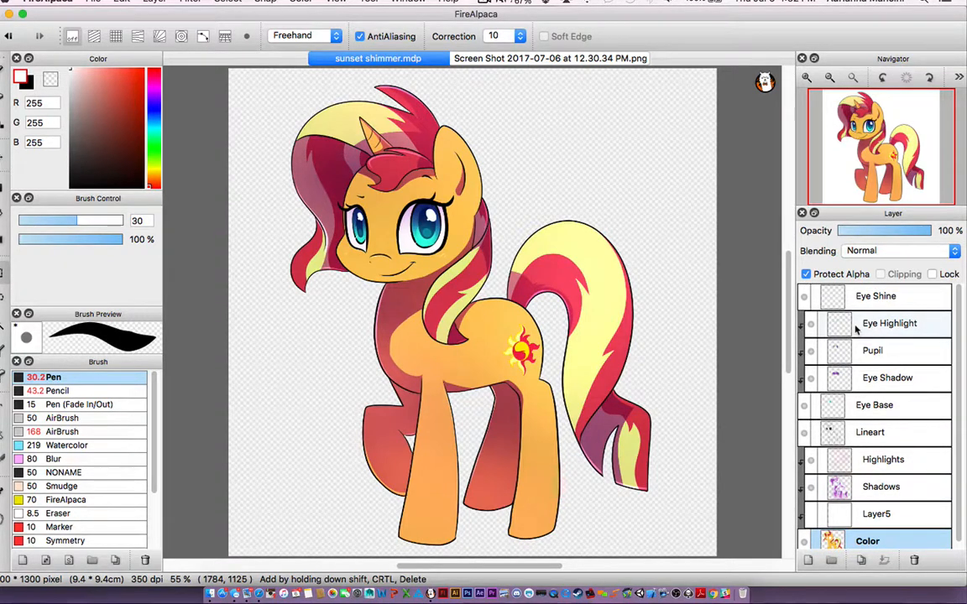
scroll(839, 453, down, 1)
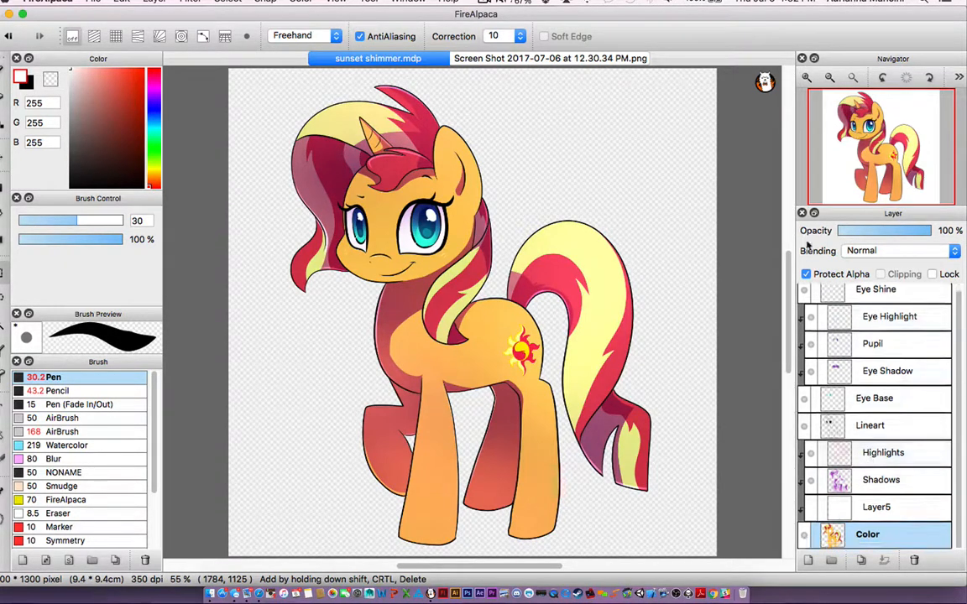
click(484, 3)
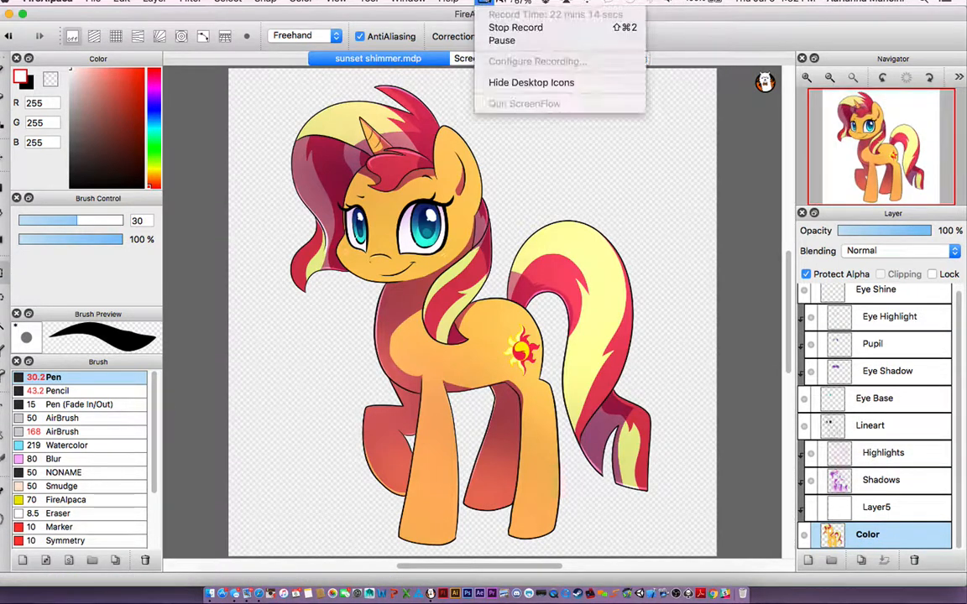